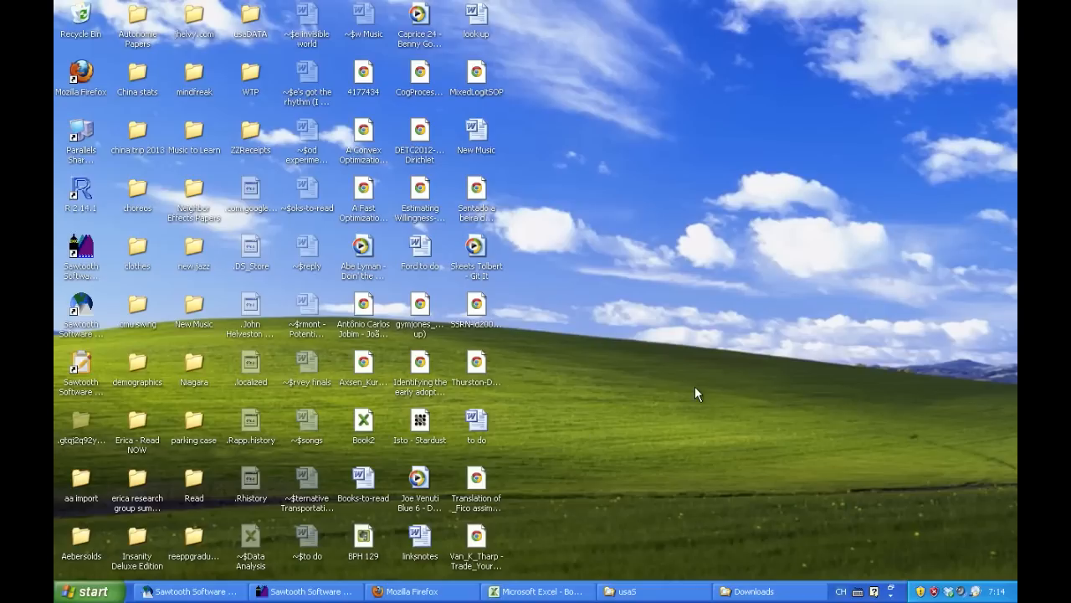
Step: Minimize the SSI Web study window and the SMRT window to clear the desktop
left_click(189, 591)
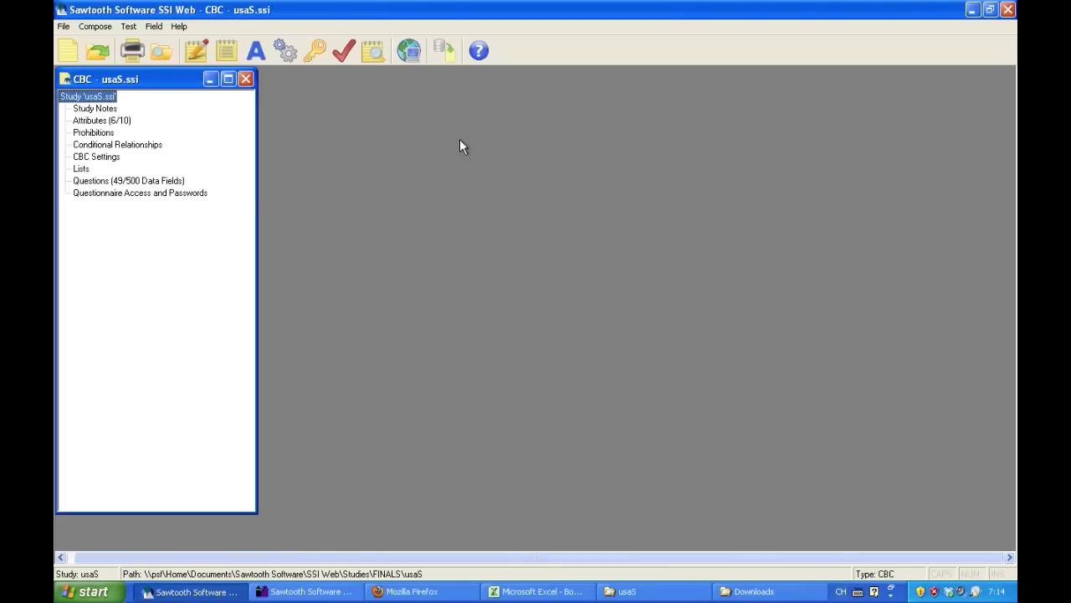
left_click(977, 11)
left_click(306, 592)
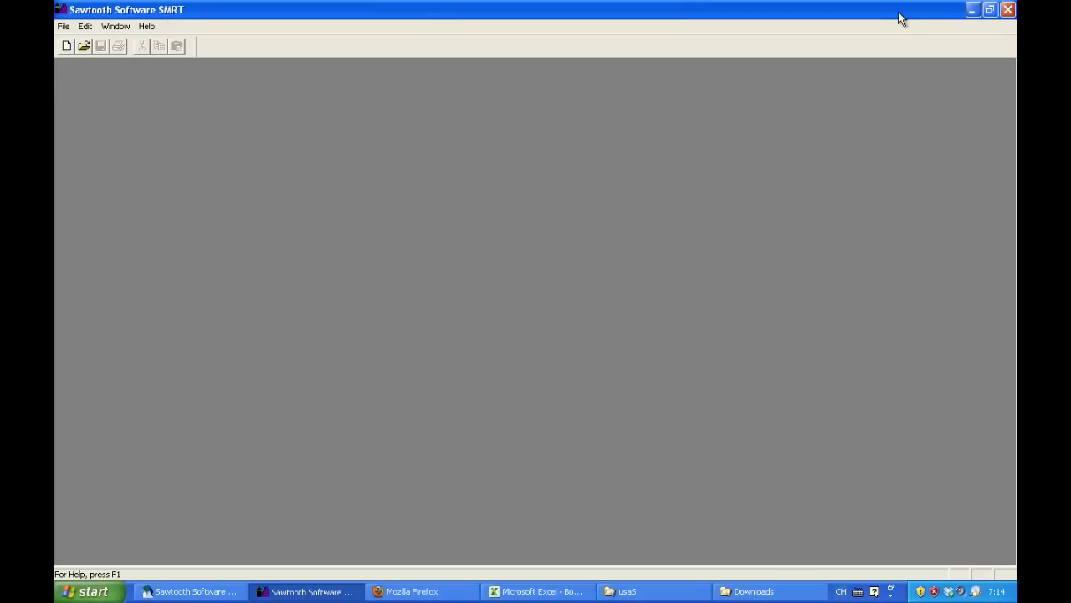
left_click(973, 10)
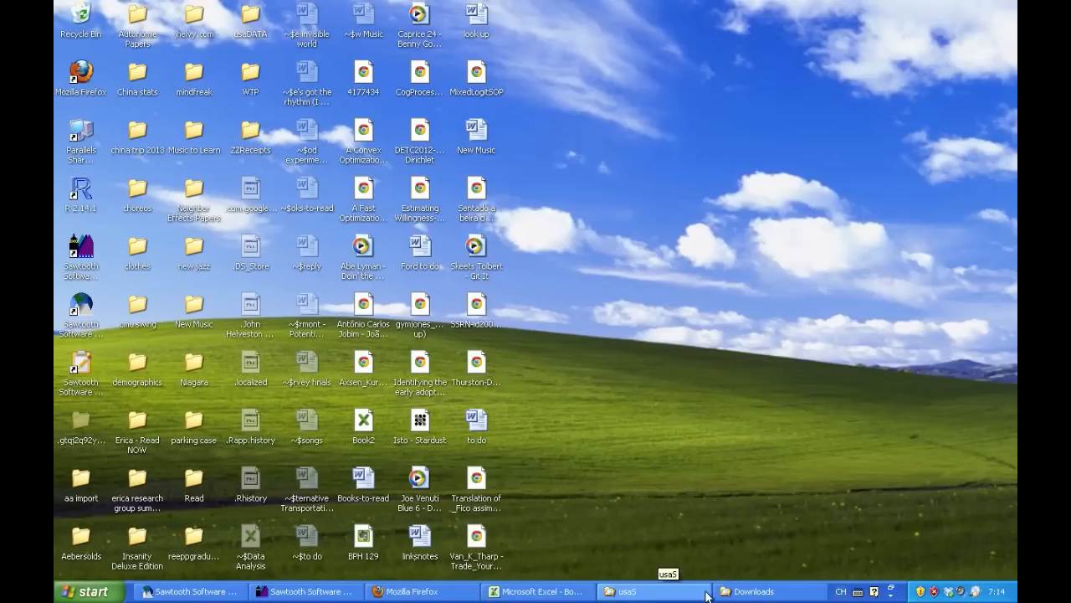
Step: Bring up the usaS study folder window and position it on screen
left_click(663, 594)
left_click_drag(639, 123, 594, 100)
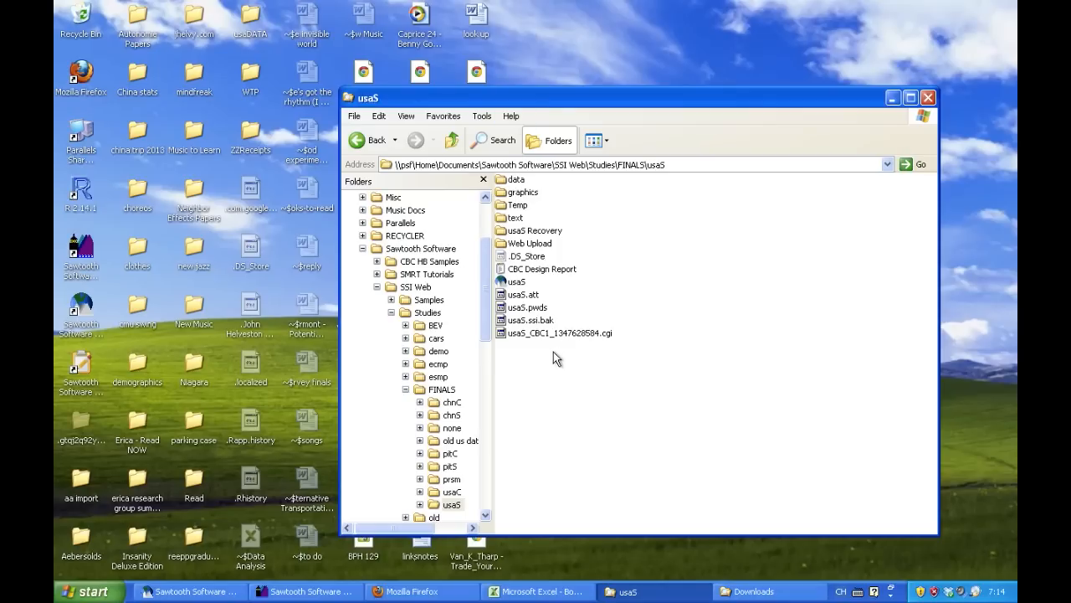
left_click(188, 591)
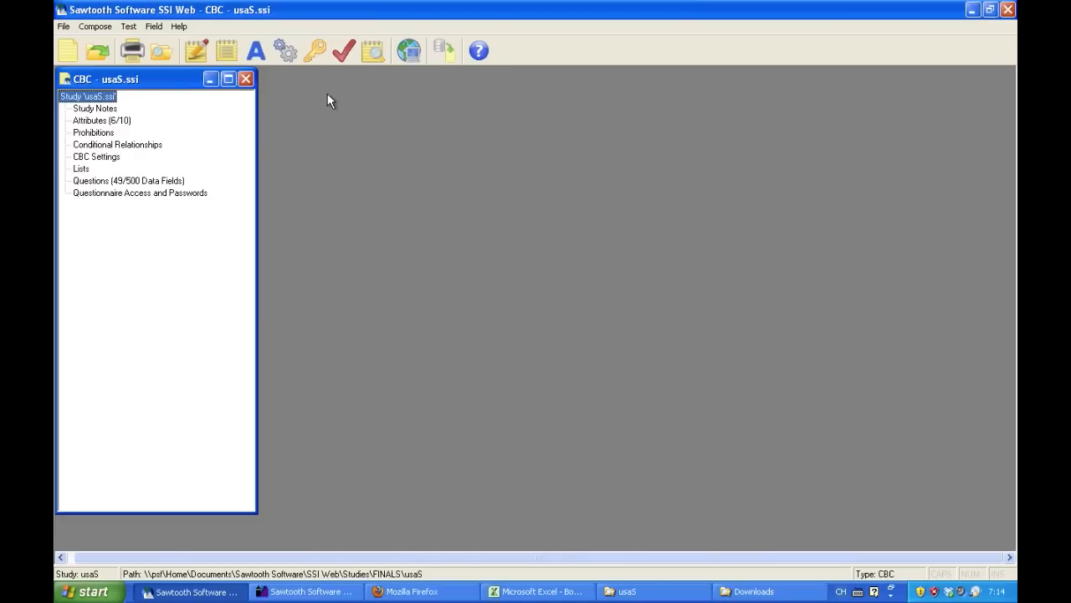
left_click(972, 10)
left_click(699, 92)
left_click_drag(701, 94, 706, 79)
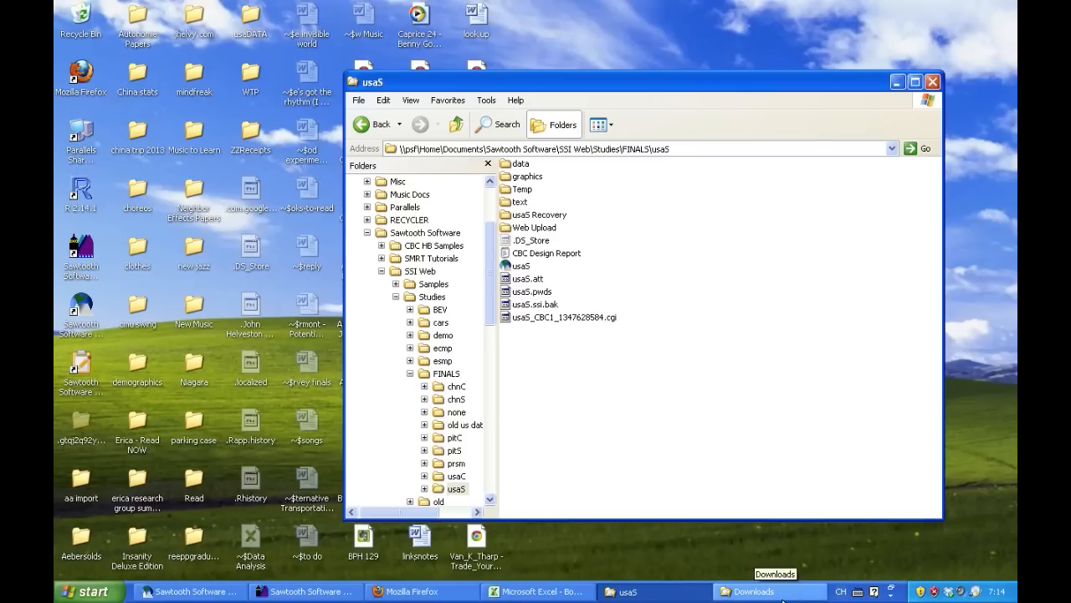
Step: Move the Downloads window aside, minimize Downloads and usaS, and return to SSI Web
left_click(741, 591)
left_click_drag(567, 57, 643, 58)
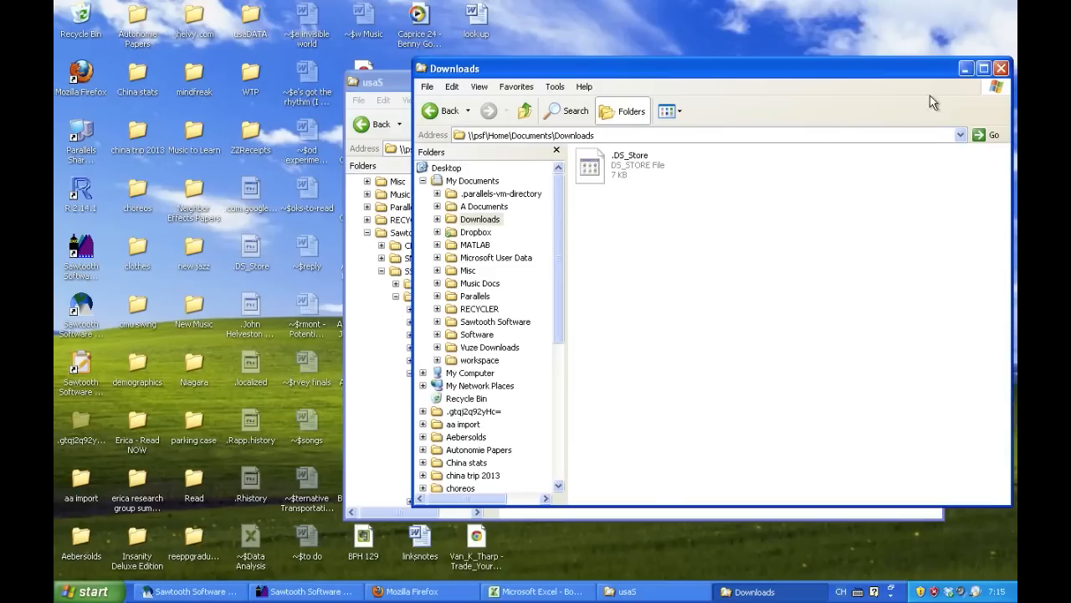
left_click(965, 68)
left_click(896, 82)
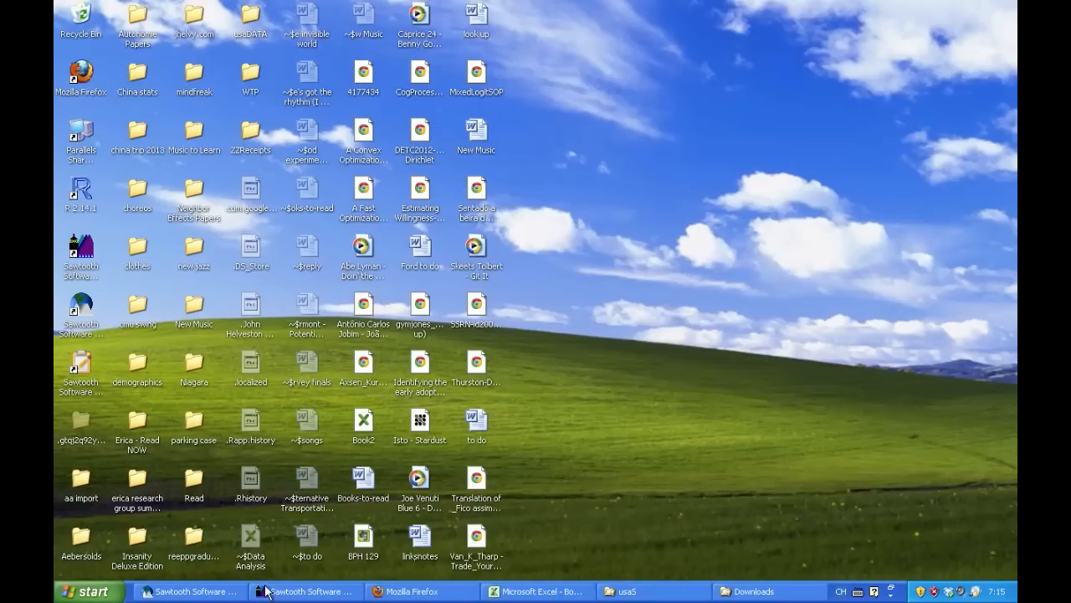
left_click(196, 591)
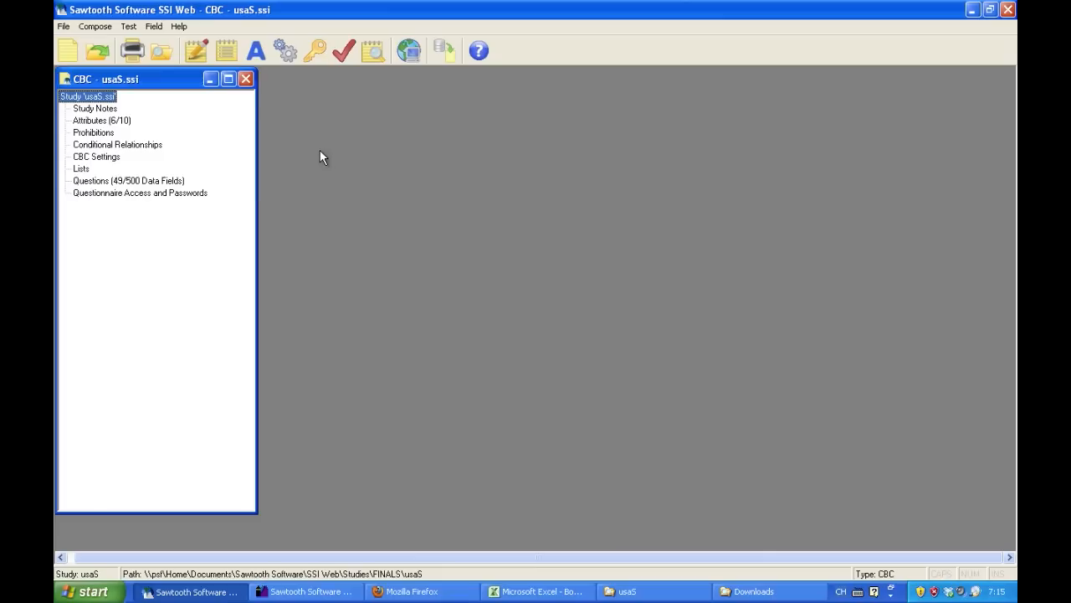
Step: Run Field > Prepare for Web Upload, overwrite the existing upload files, and dismiss the results
left_click(153, 26)
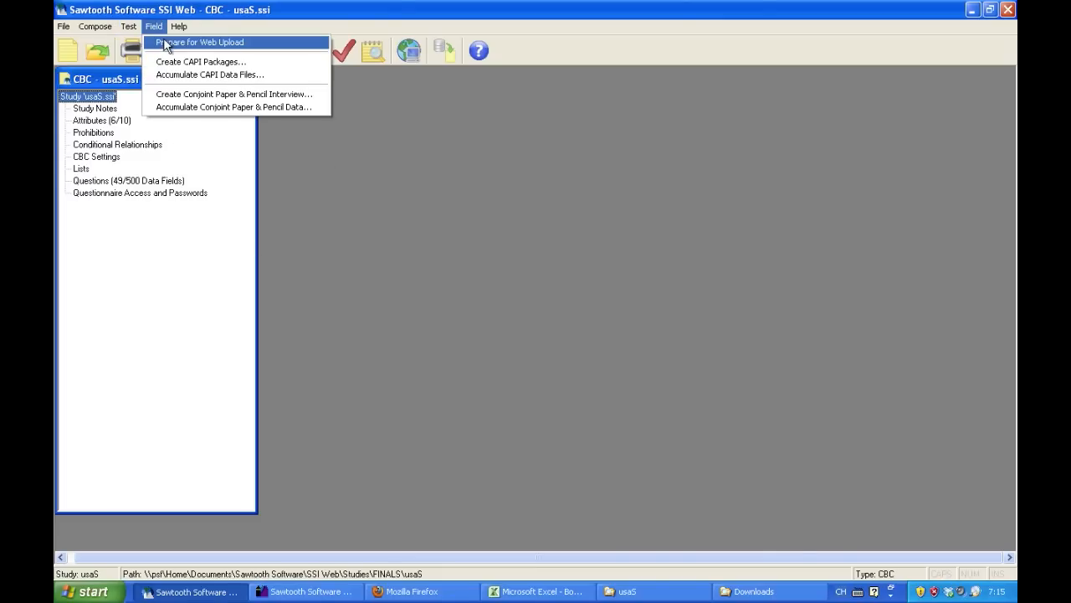
left_click(166, 44)
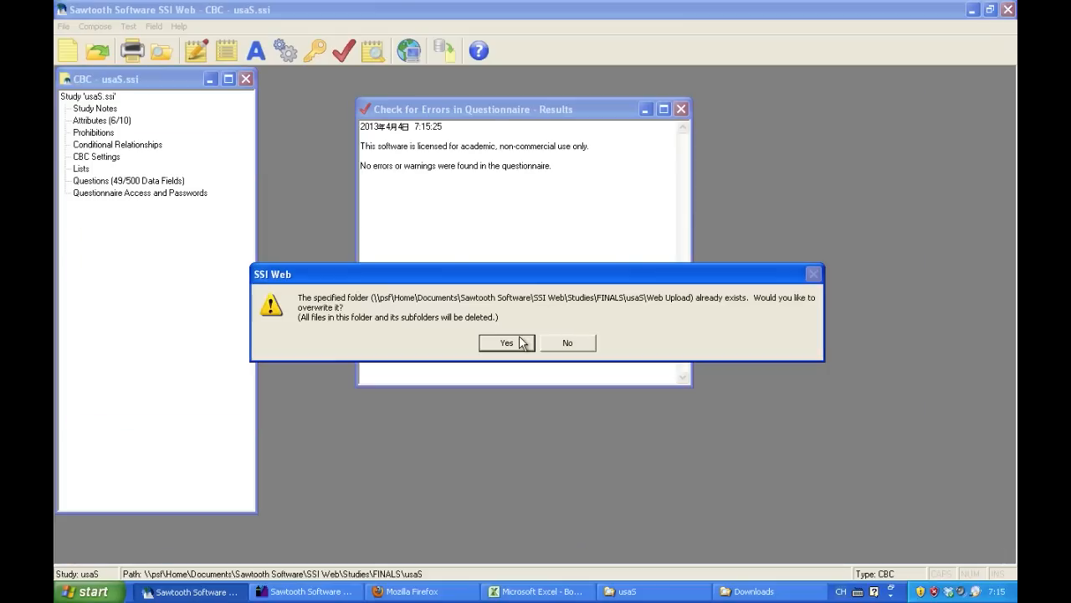
left_click(519, 340)
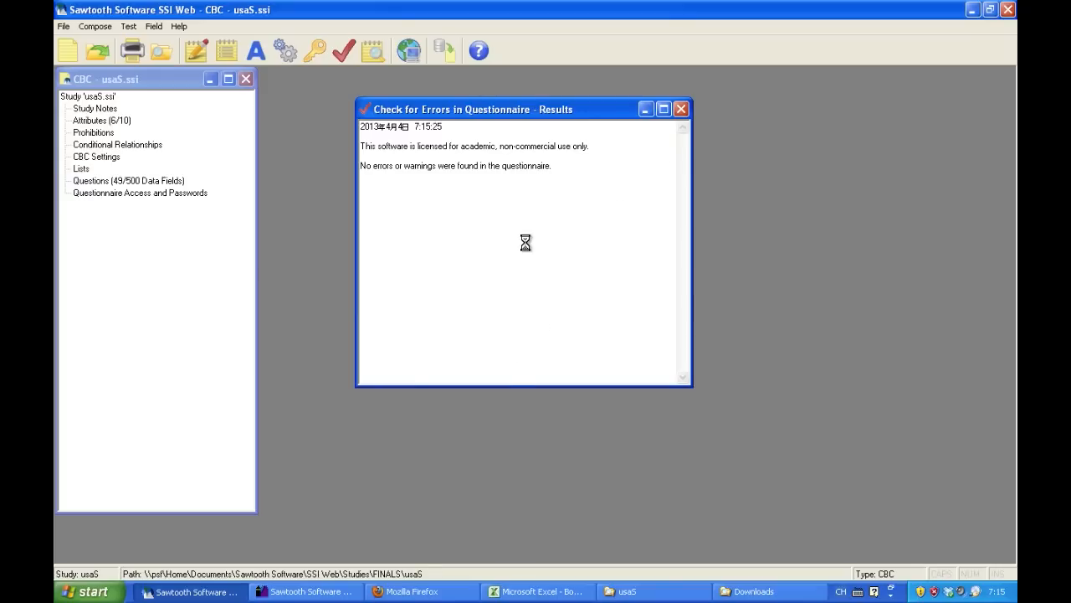
left_click(523, 336)
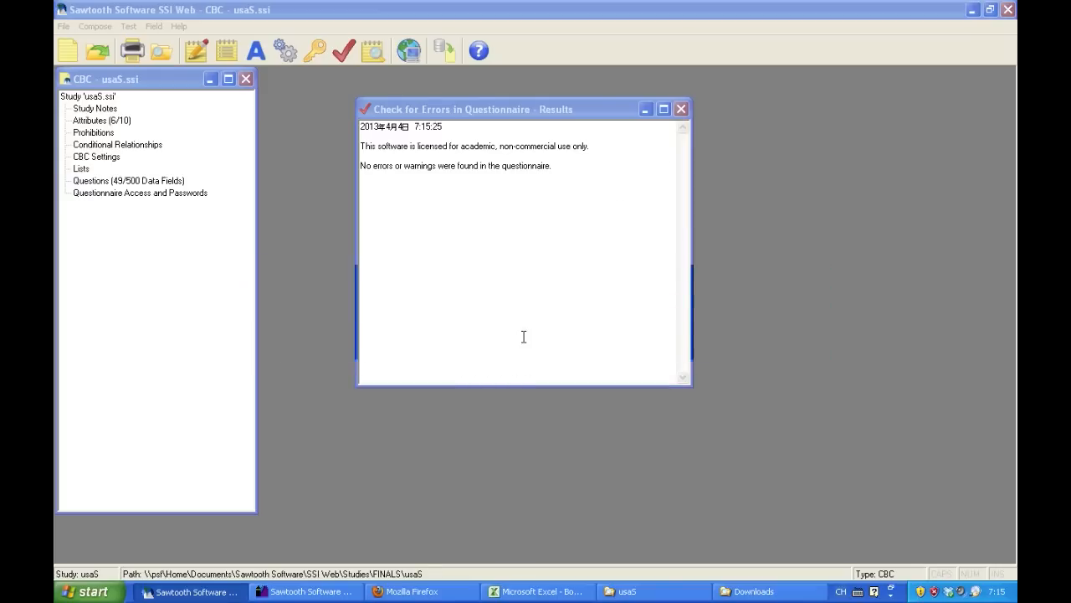
left_click(682, 111)
left_click(636, 590)
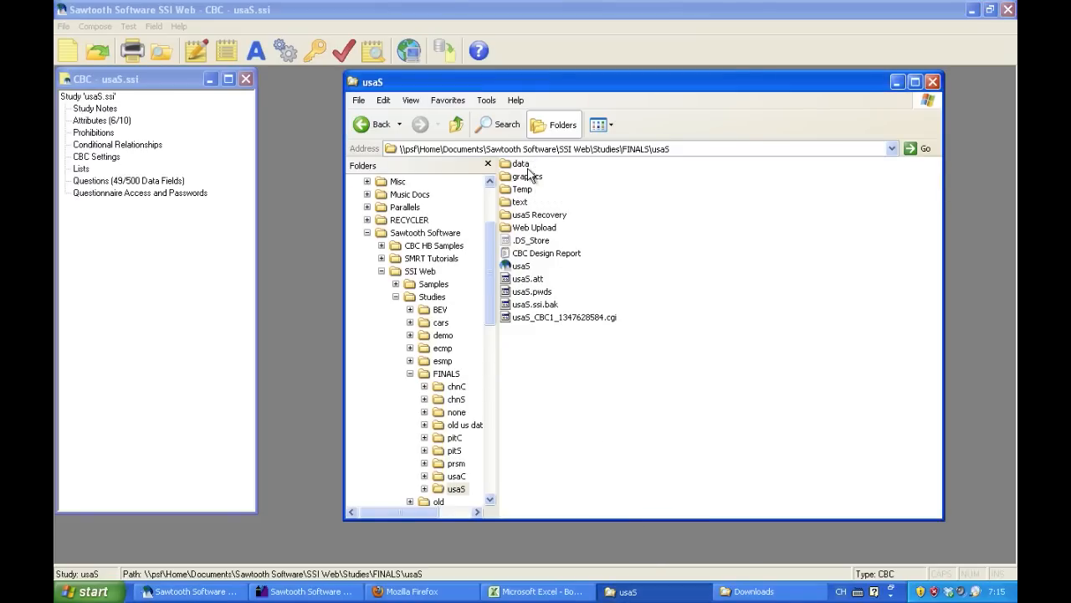
Step: Check the Web Upload folder's contents, then go back and minimize the usaS window
double_click(529, 227)
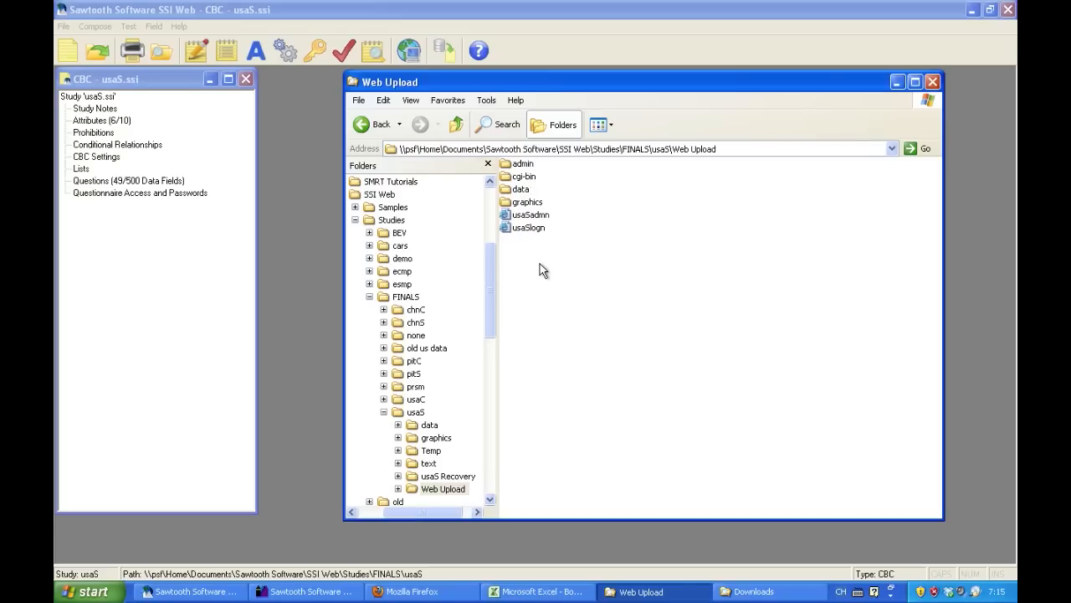
left_click(390, 126)
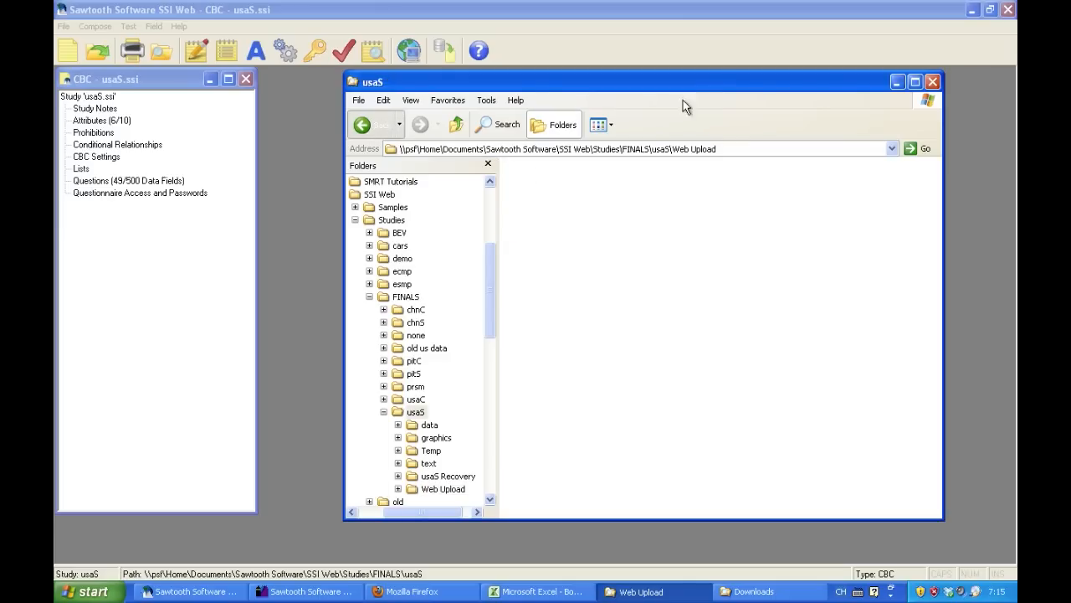
left_click(895, 82)
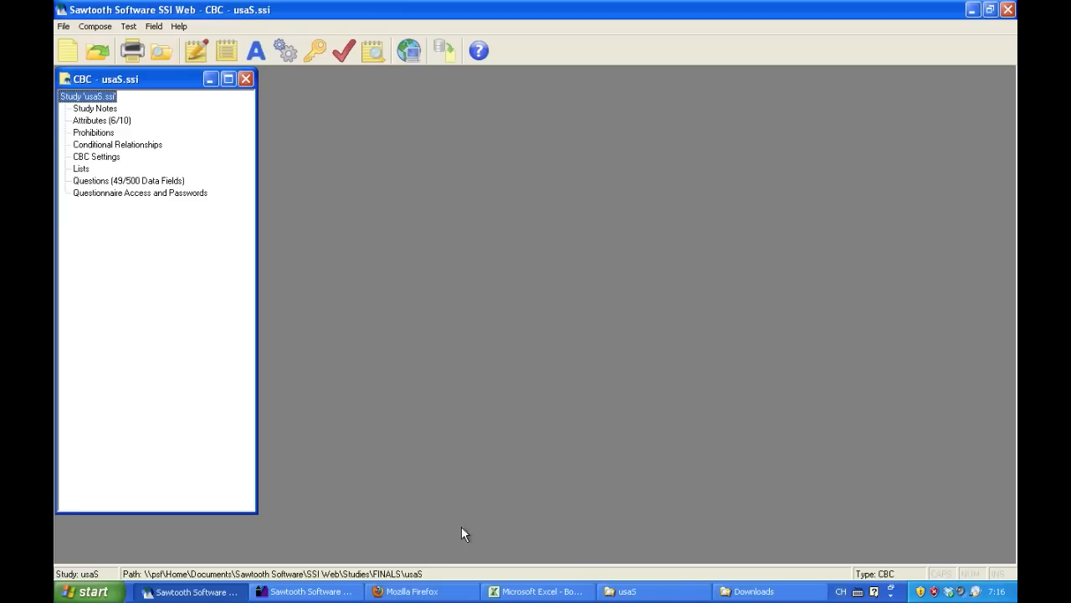
Step: In Firefox, change the address page to usaSlogn.htm and load the respondent login page
left_click(436, 590)
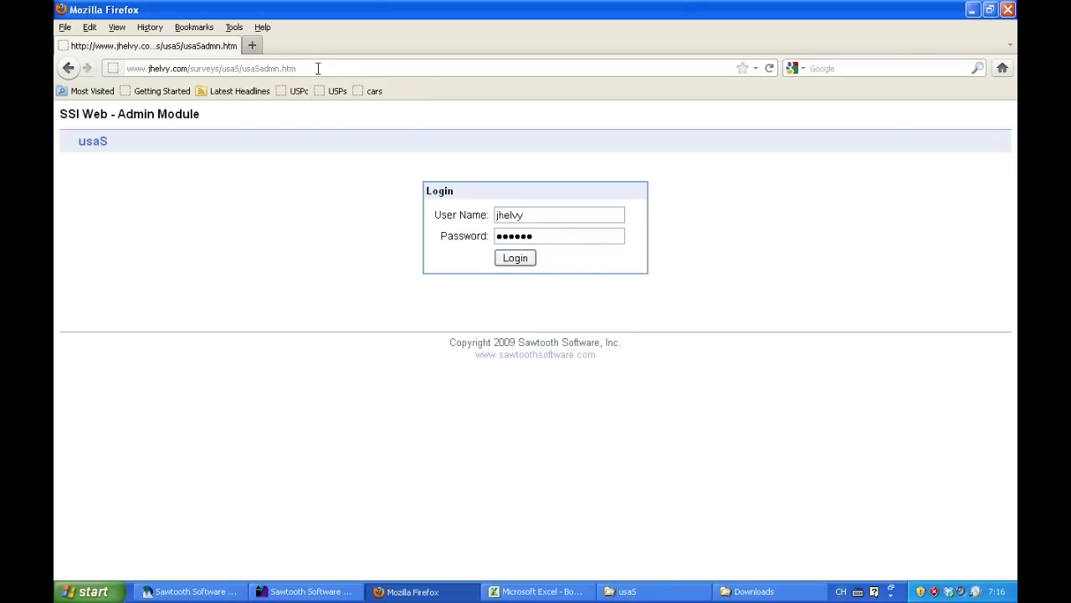
left_click(257, 71)
left_click(344, 69)
left_click_drag(242, 68, 109, 68)
left_click(318, 67)
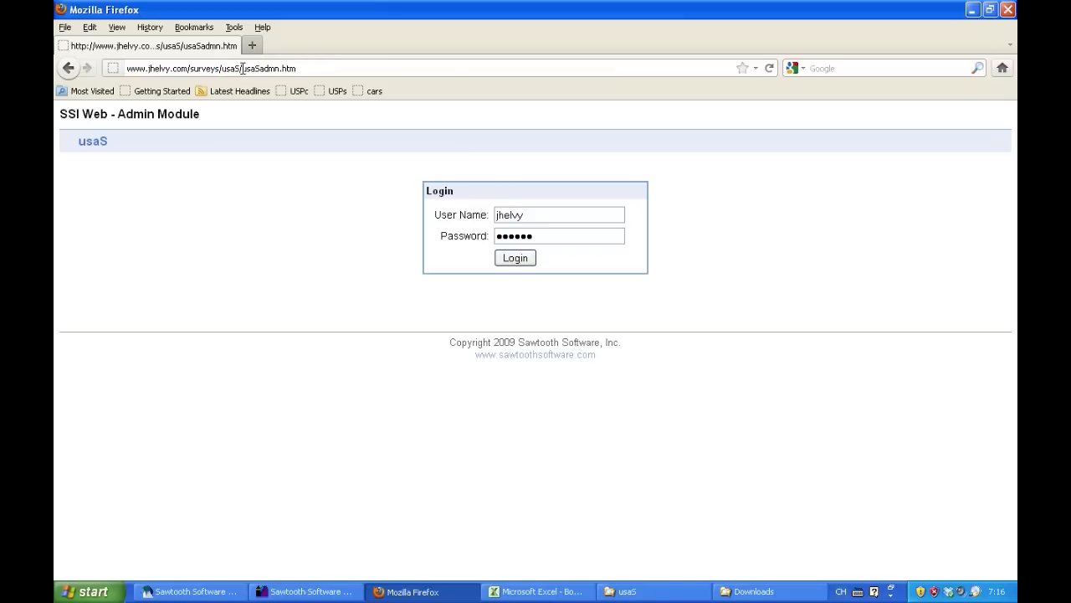
left_click_drag(243, 69, 297, 70)
left_click(254, 68)
left_click_drag(259, 68, 242, 68)
left_click(264, 68)
left_click_drag(278, 68, 259, 68)
type("logn")
key("Return")
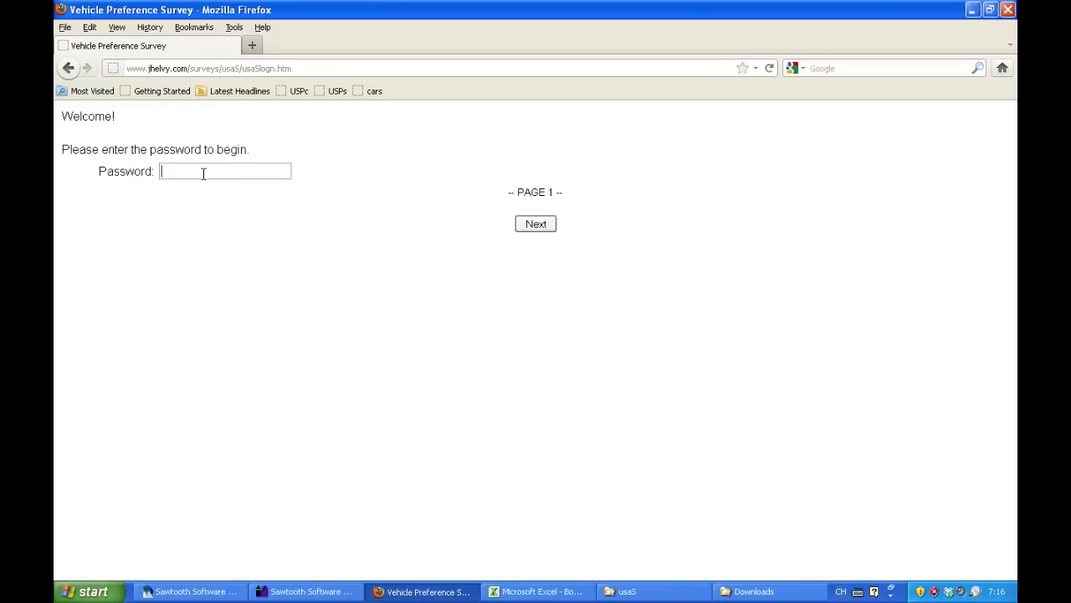
Step: Switch the address back to usaSadmn.htm and log into the Admin Module with the user name
left_click(268, 67)
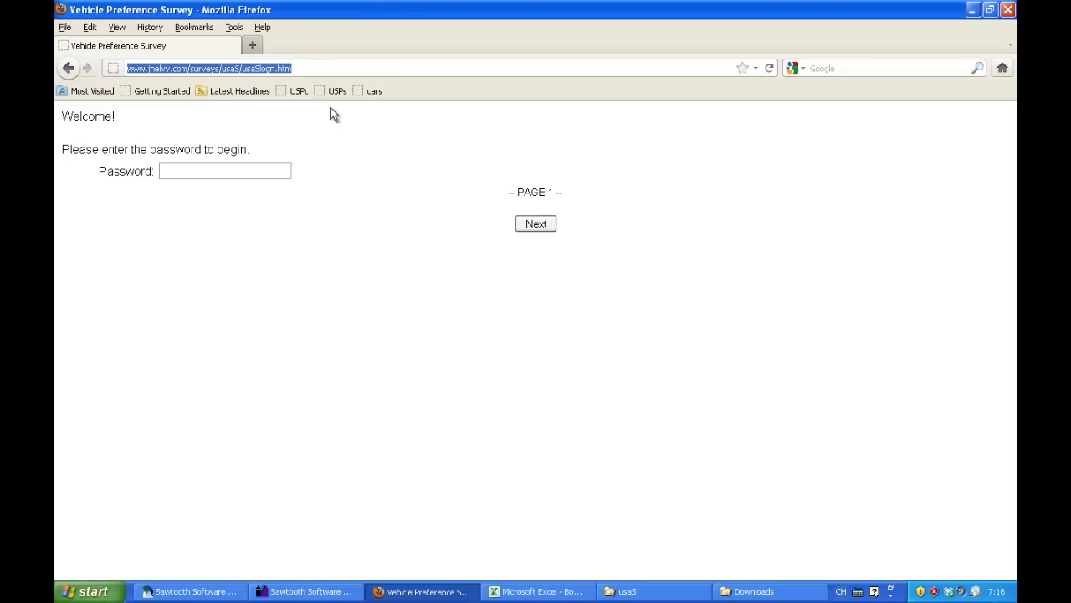
key("Right")
key("Left")
key("Left")
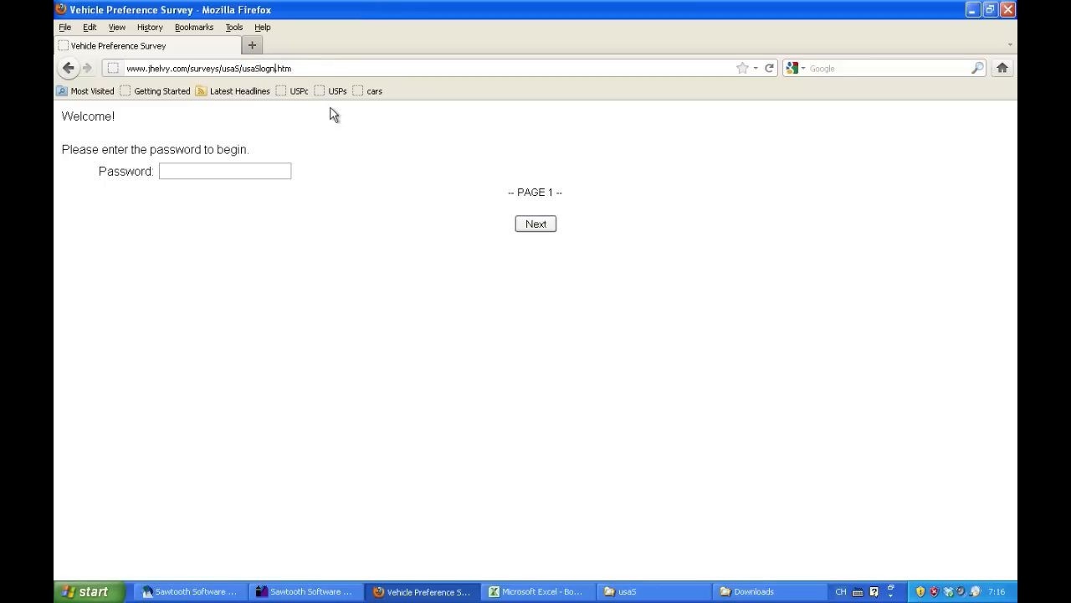
key("BackSpace")
key("BackSpace")
type("admn")
key("Return")
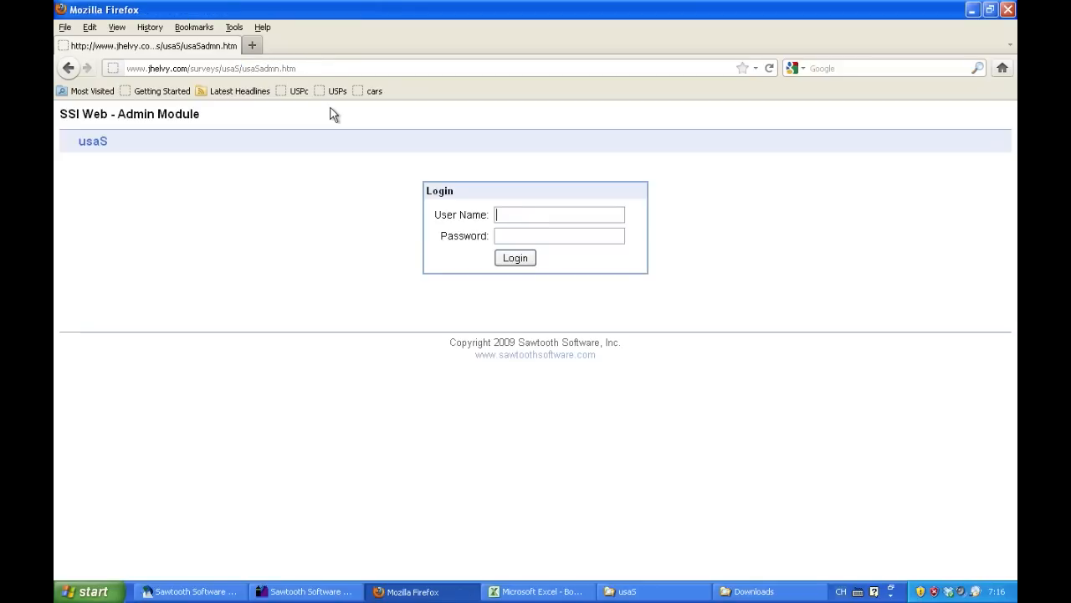
type("jhelvy")
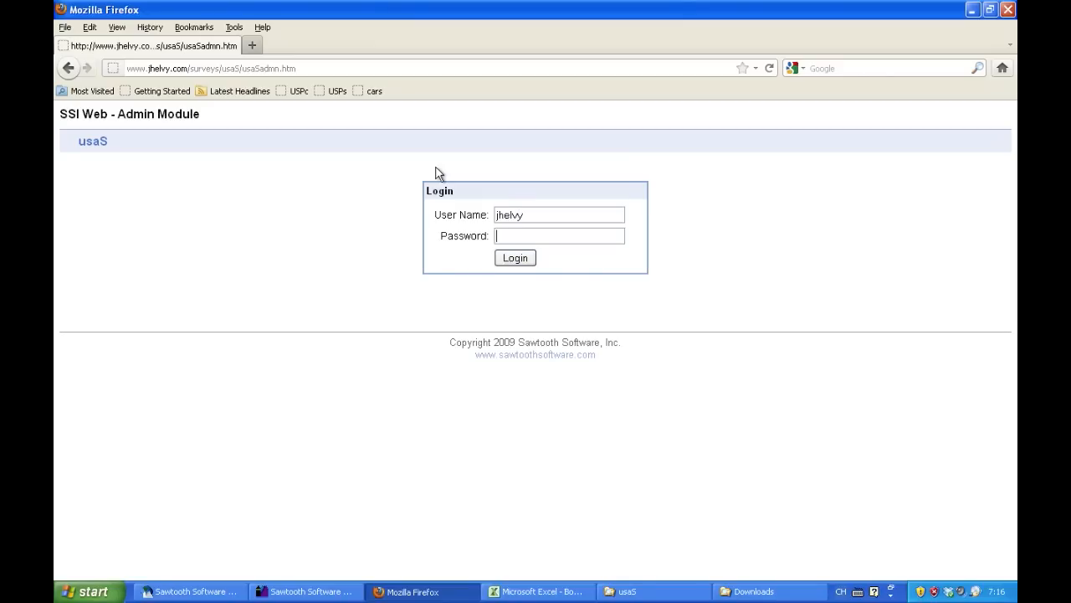
key("Return")
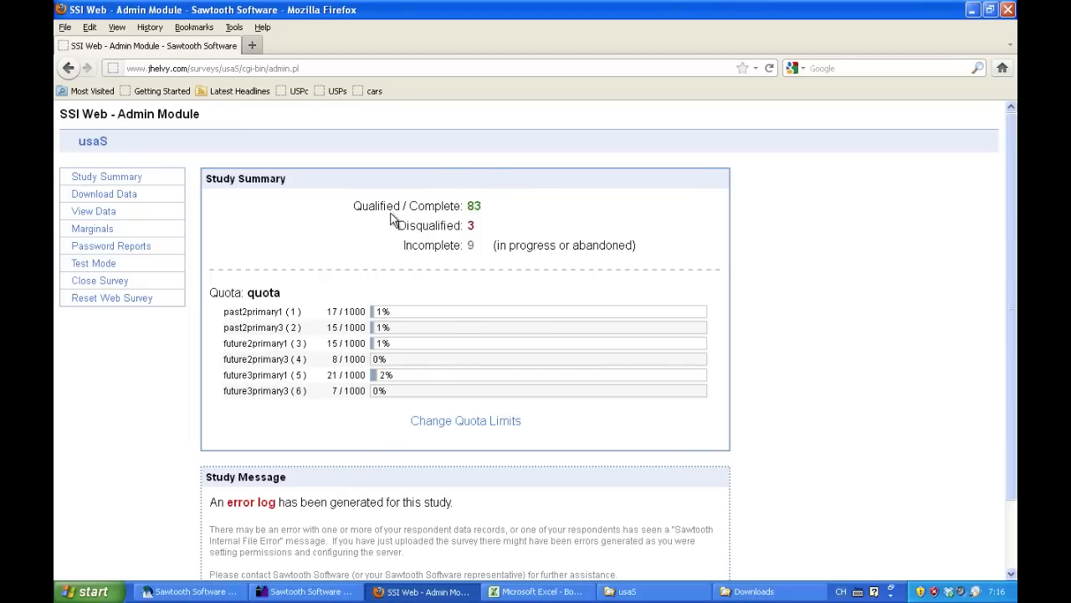
Step: Download all usaS data, including incompletes, and save it as usaSdat.dat
left_click(123, 197)
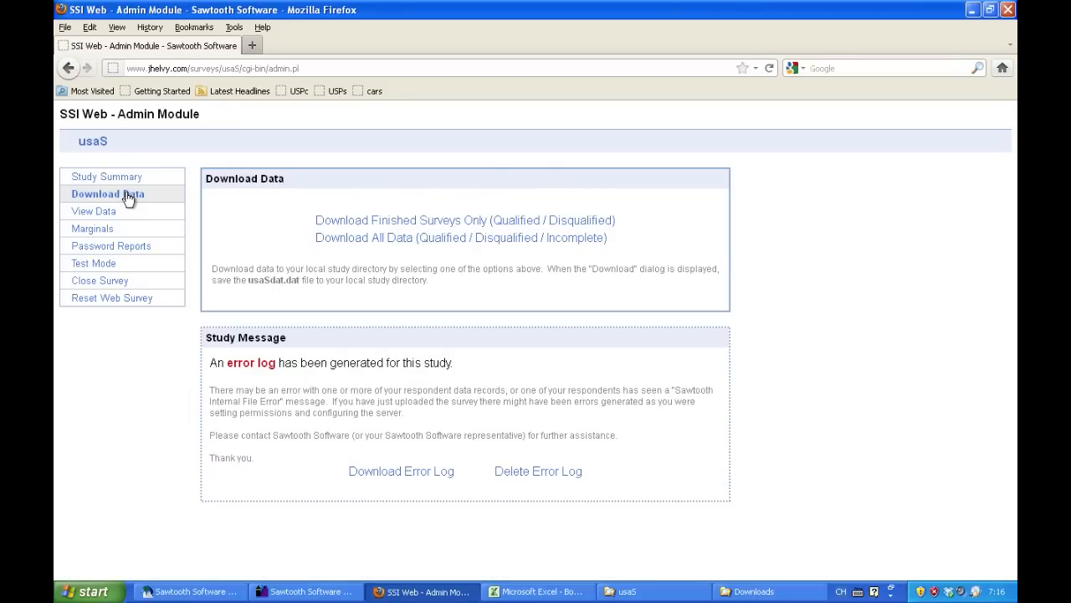
left_click(415, 242)
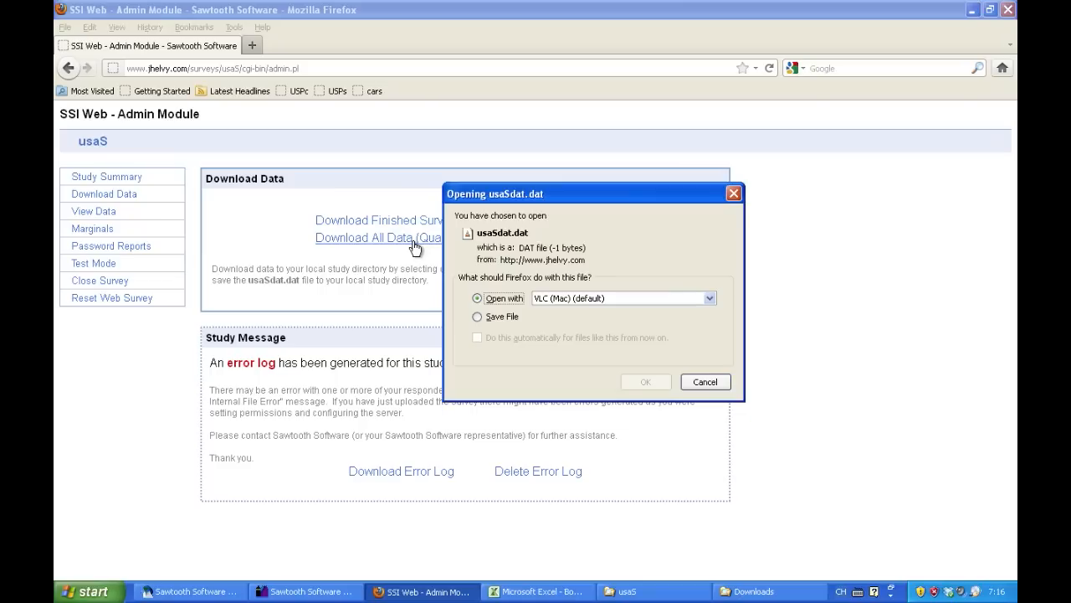
left_click(506, 321)
left_click(647, 381)
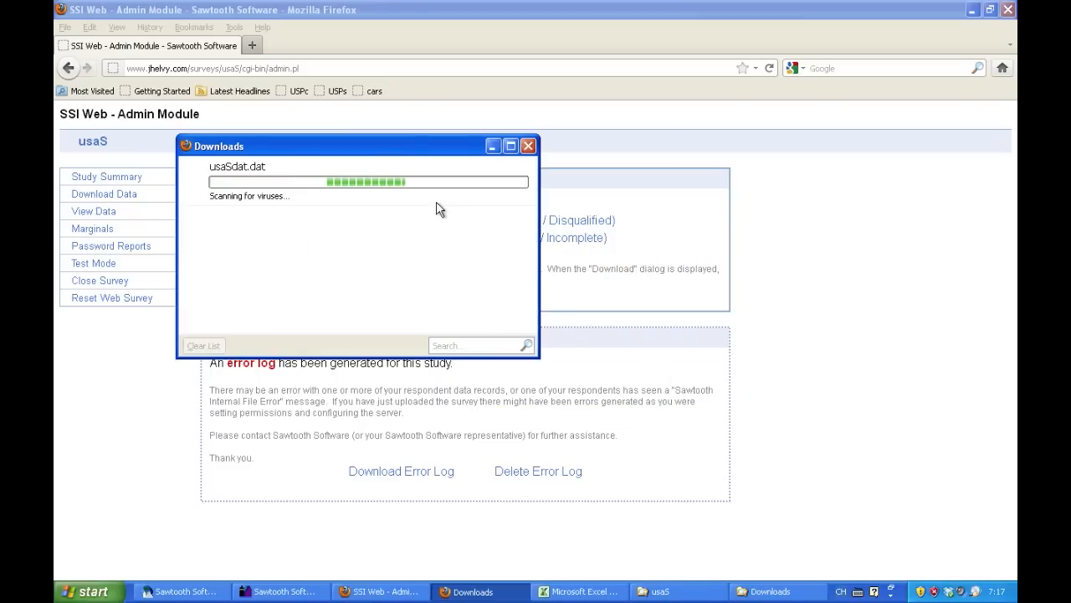
left_click(529, 148)
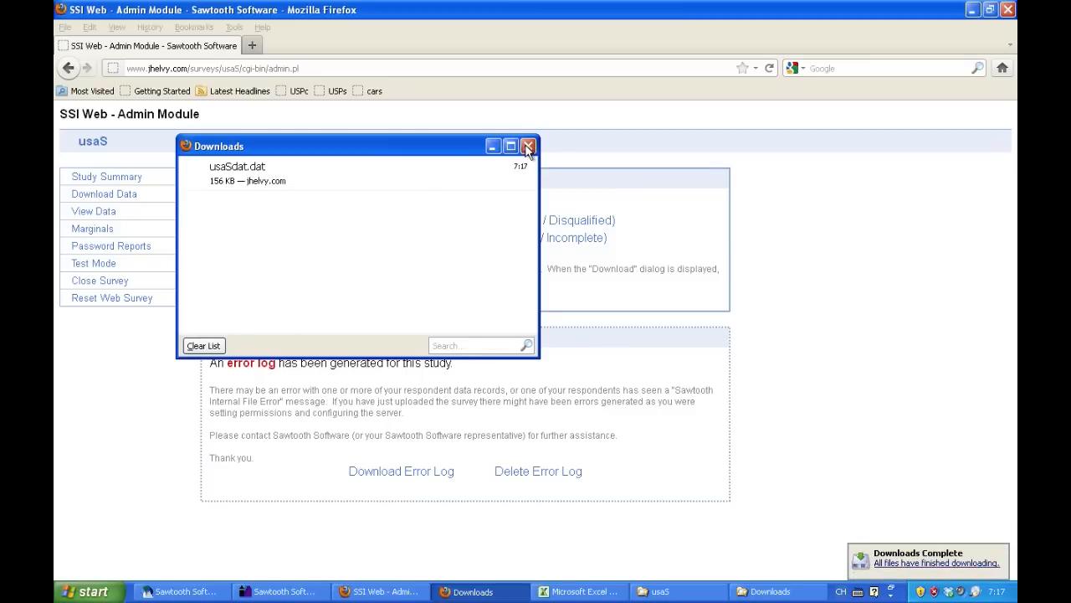
left_click(976, 10)
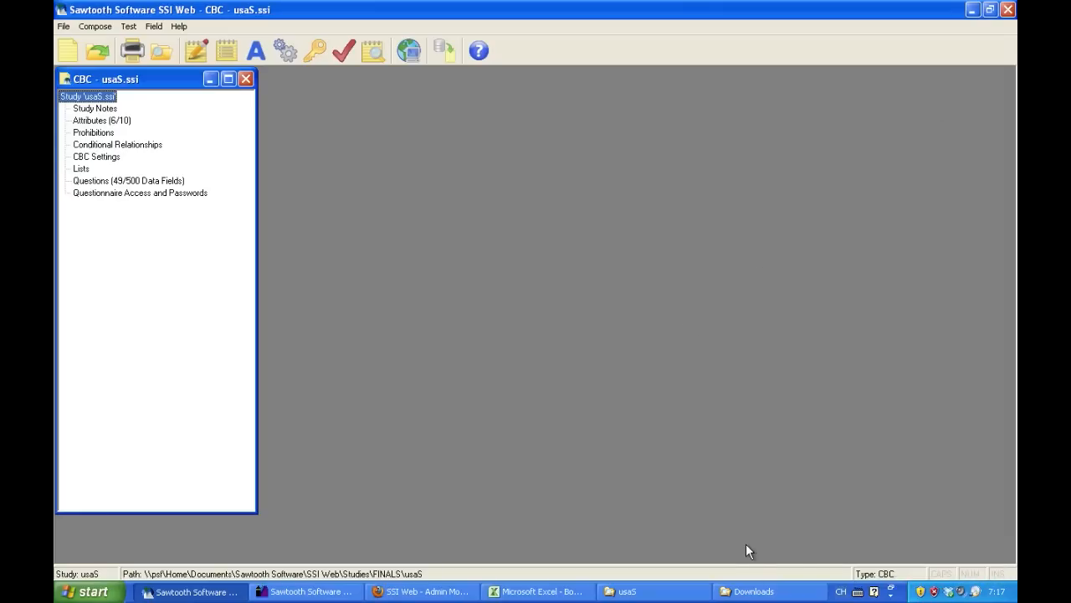
Step: Arrange the Downloads and usaS folder windows side by side
left_click(754, 591)
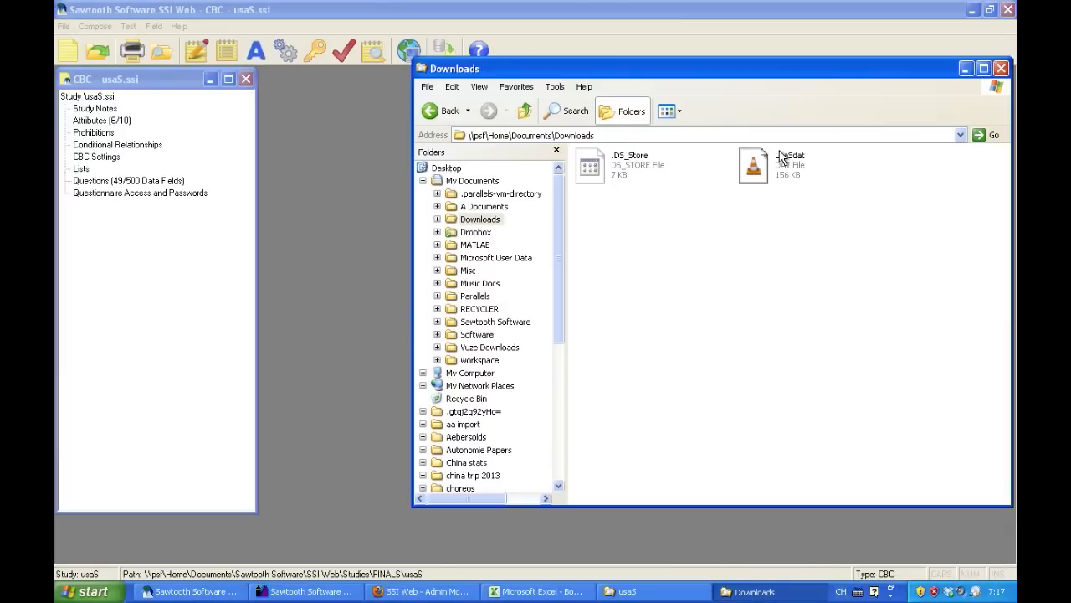
left_click(781, 157)
left_click_drag(701, 65, 743, 65)
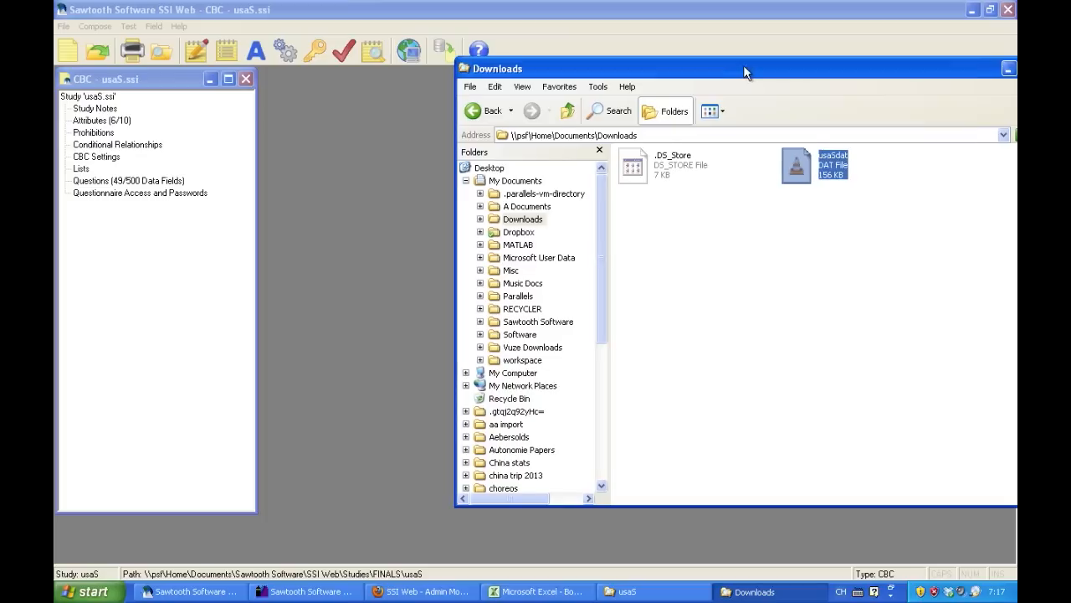
left_click(645, 584)
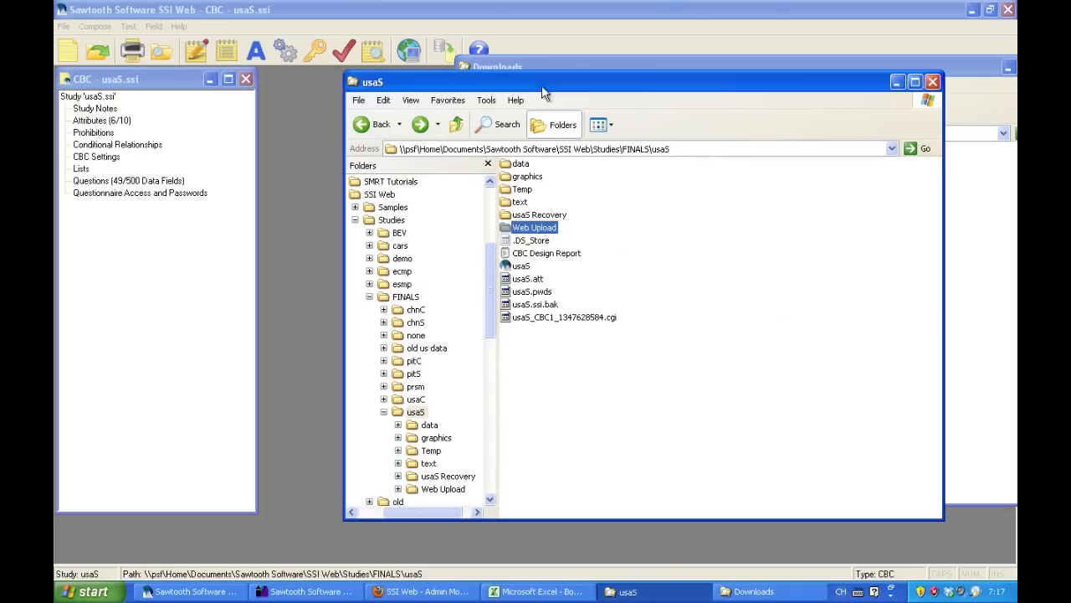
left_click_drag(643, 67, 381, 82)
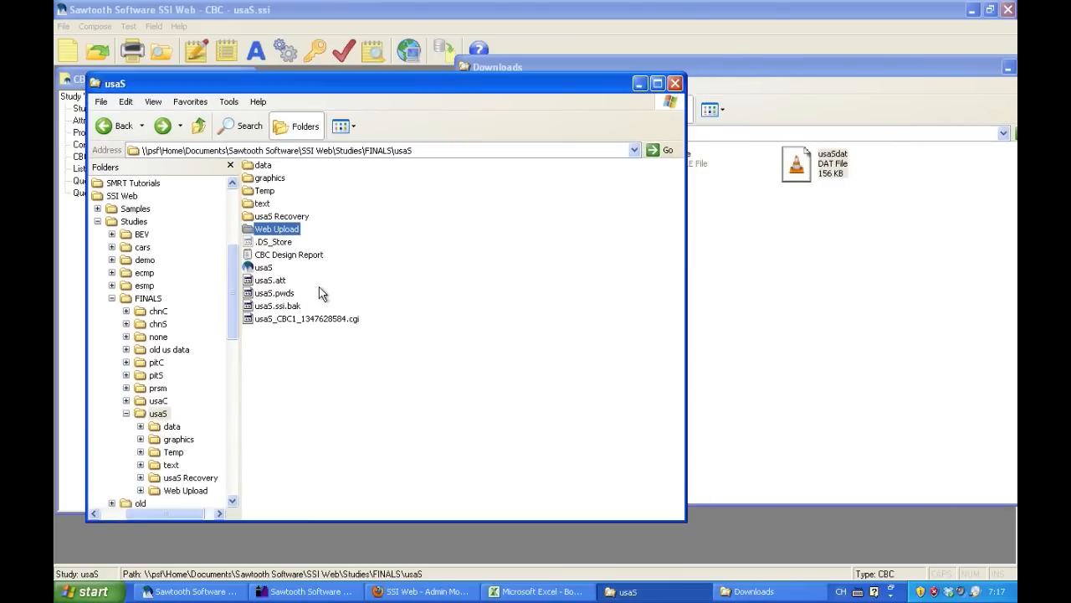
left_click(292, 352)
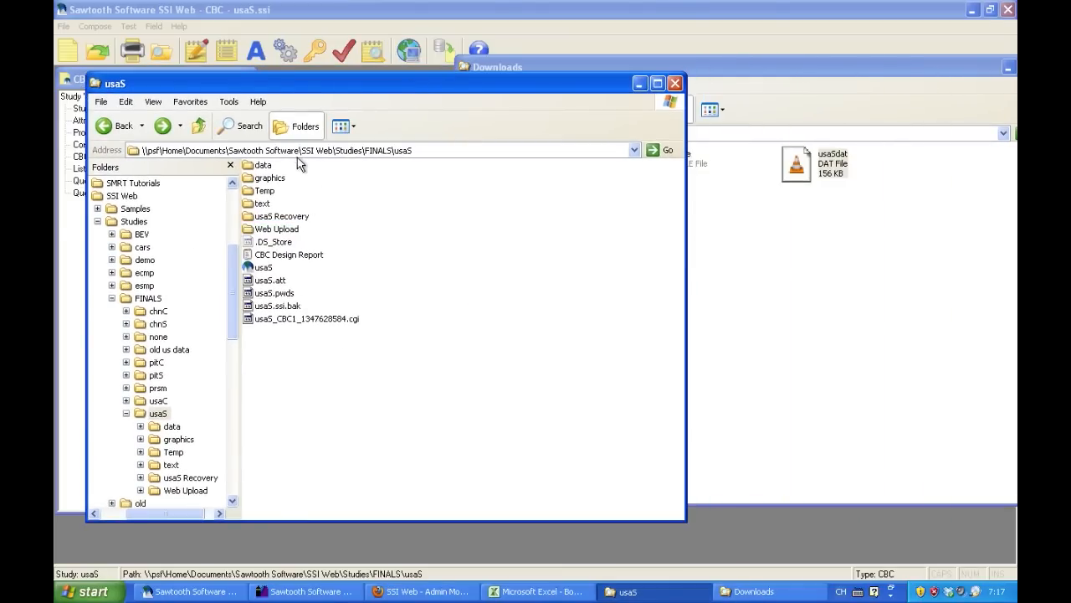
left_click_drag(286, 381, 277, 161)
left_click(391, 406)
Step: Drag usaSdat from Downloads into the usaS study folder
left_click_drag(827, 173, 385, 383)
left_click_drag(385, 384, 387, 385)
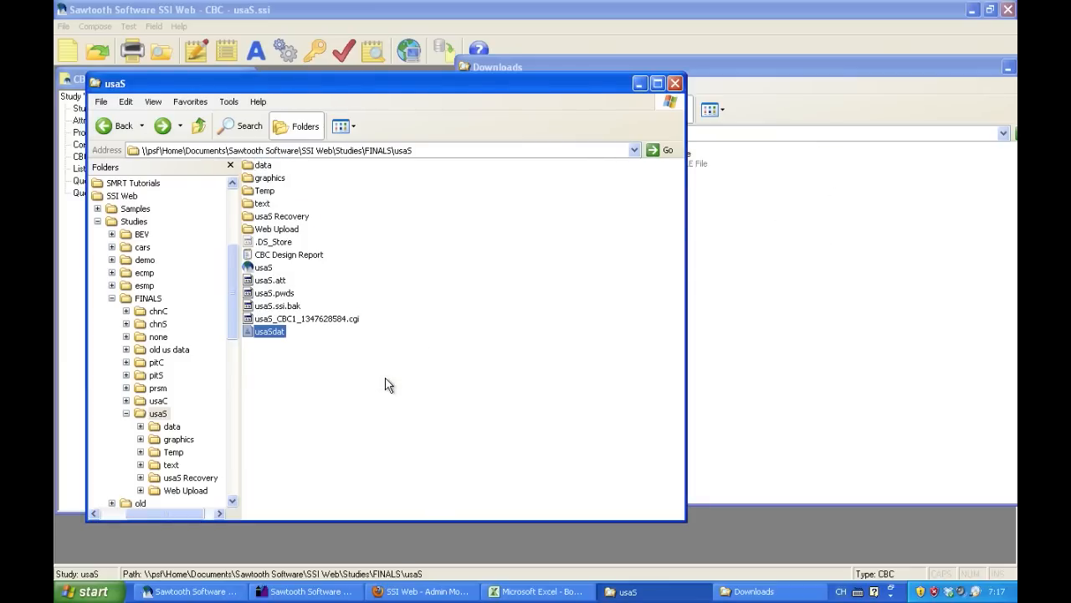
left_click(305, 352)
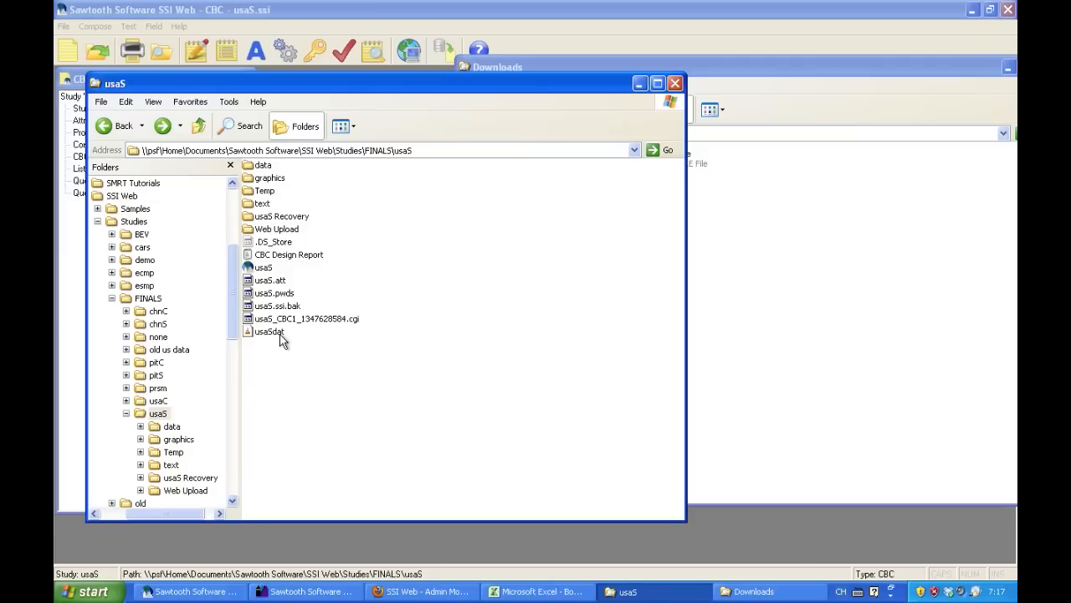
left_click(279, 335)
left_click(353, 398)
Step: Close the Downloads window and bring the SSI Web study window forward
left_click_drag(559, 86, 630, 97)
left_click(880, 74)
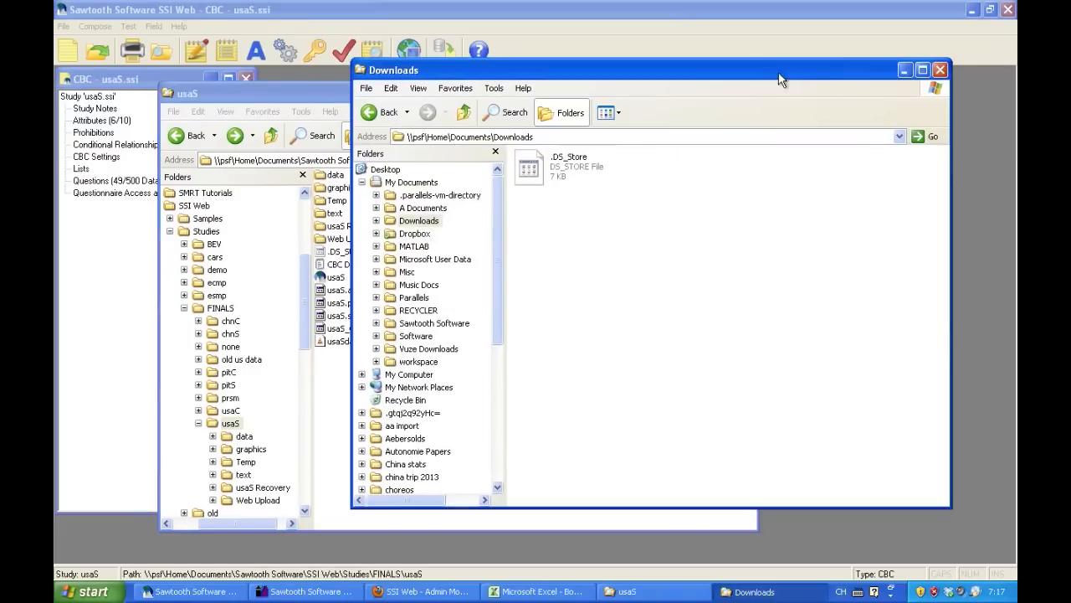
left_click(941, 73)
left_click_drag(616, 92, 802, 94)
left_click(538, 346)
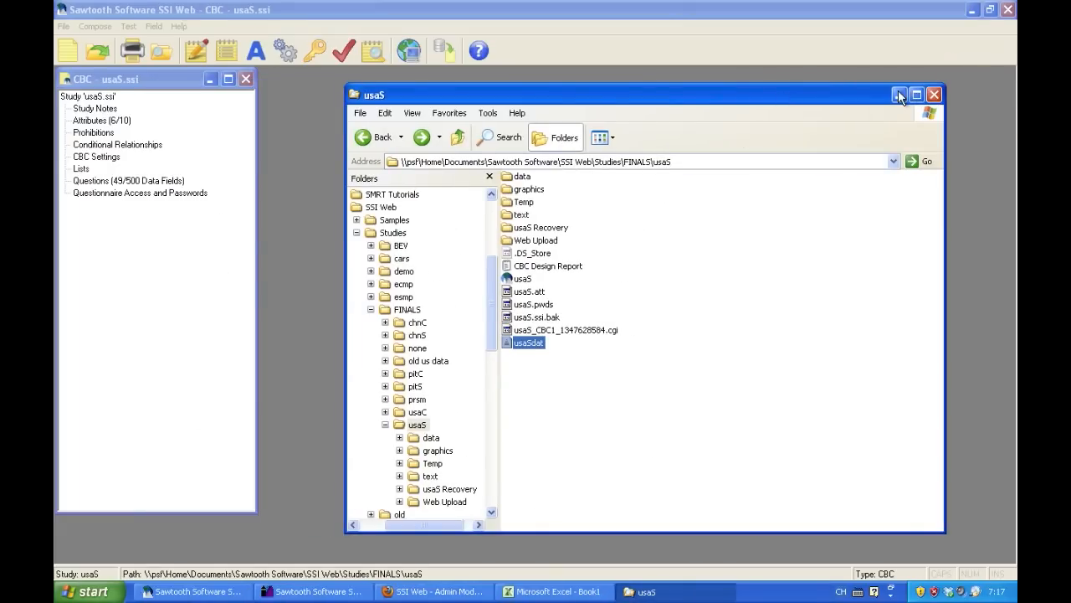
left_click(475, 199)
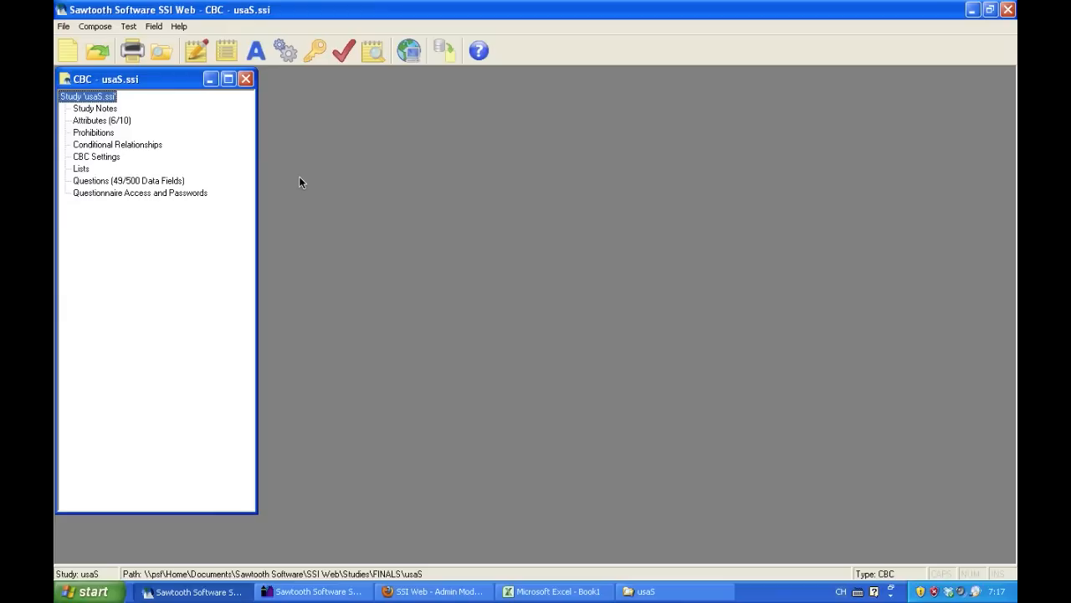
Step: Open File > Export Data > All Data and inspect the Output Filename path
left_click(63, 26)
mouse_move(146, 128)
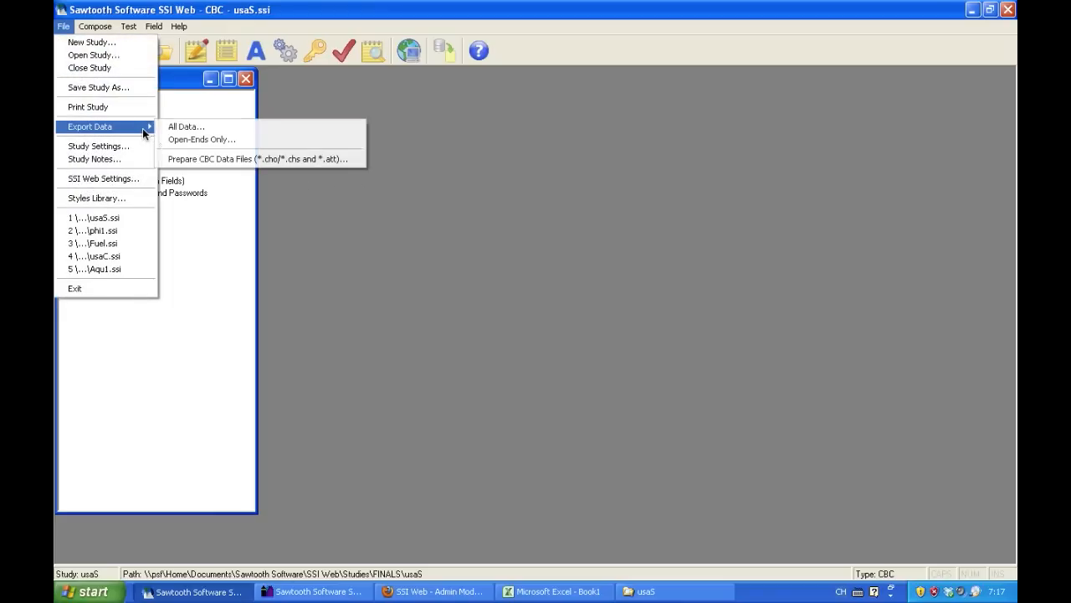
left_click(182, 129)
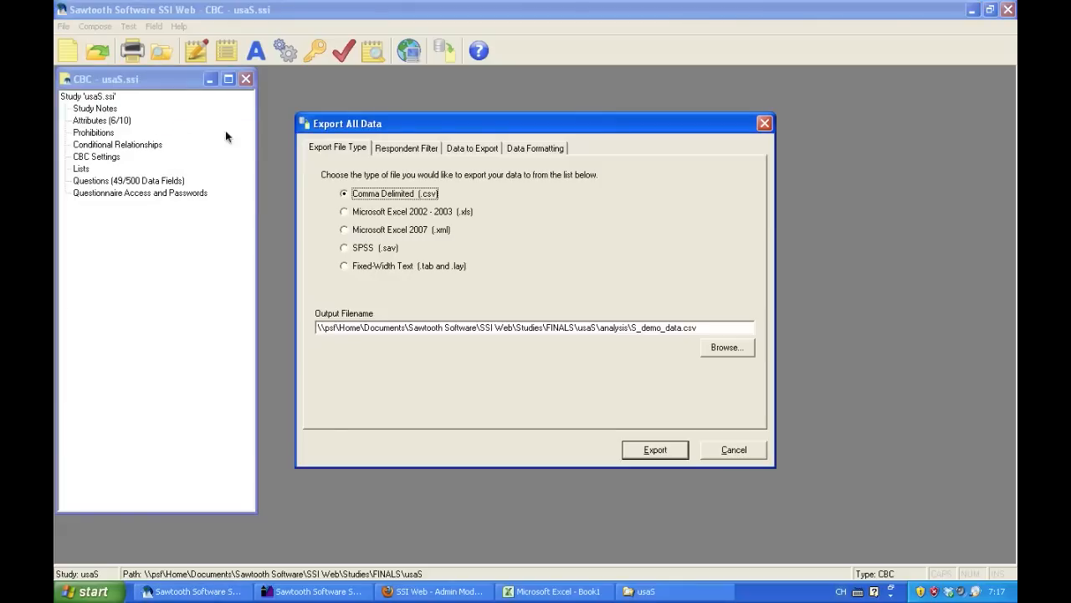
left_click_drag(406, 127, 455, 140)
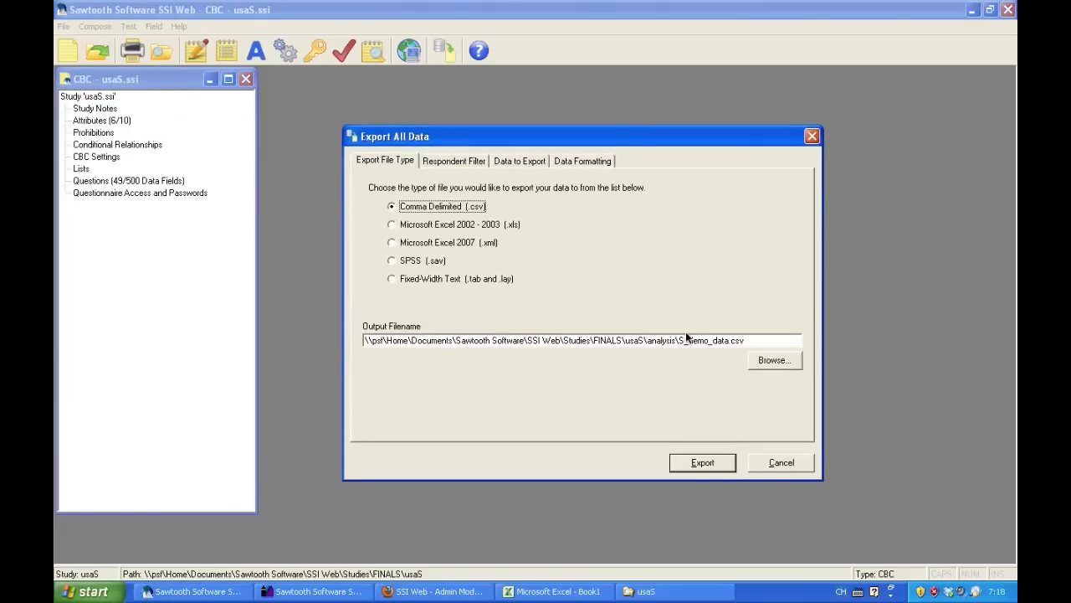
left_click(643, 340)
left_click_drag(631, 340, 571, 337)
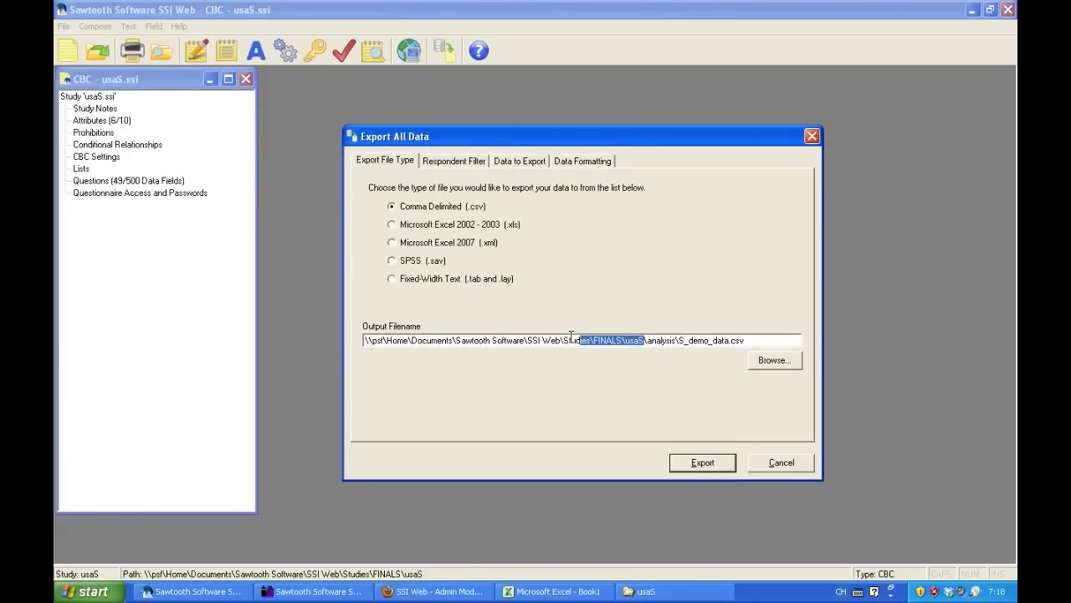
left_click(675, 342)
left_click(646, 591)
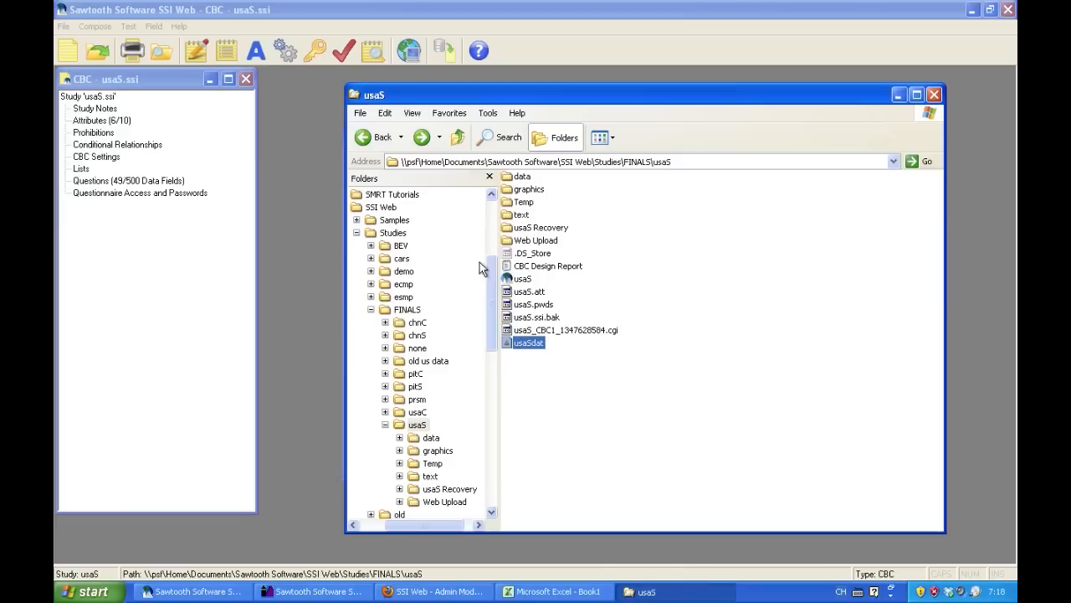
Step: Add a new folder named analysis inside the usaS study folder
right_click(584, 386)
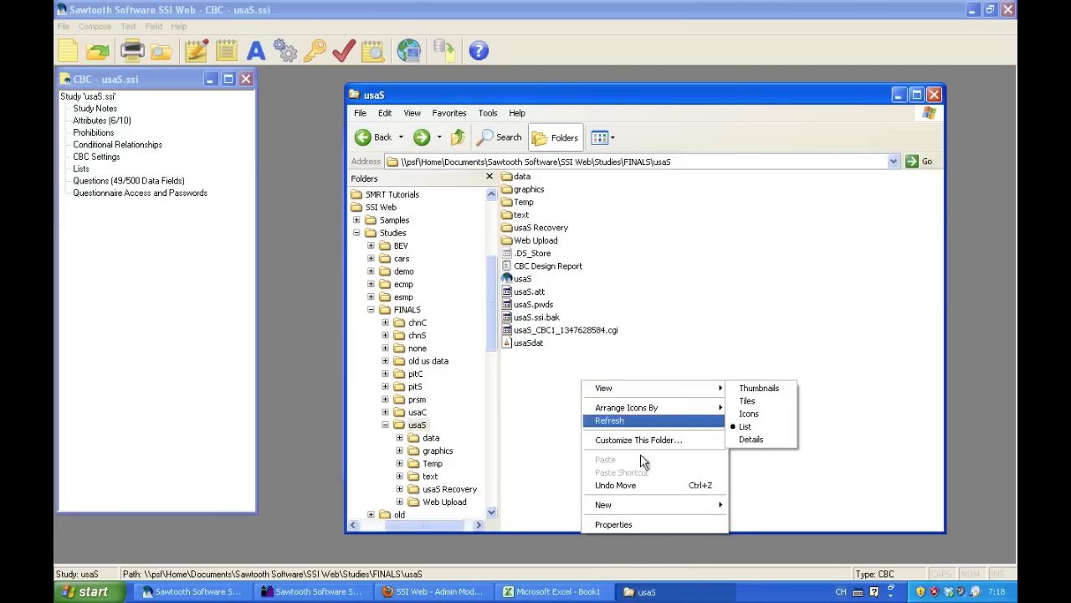
mouse_move(749, 507)
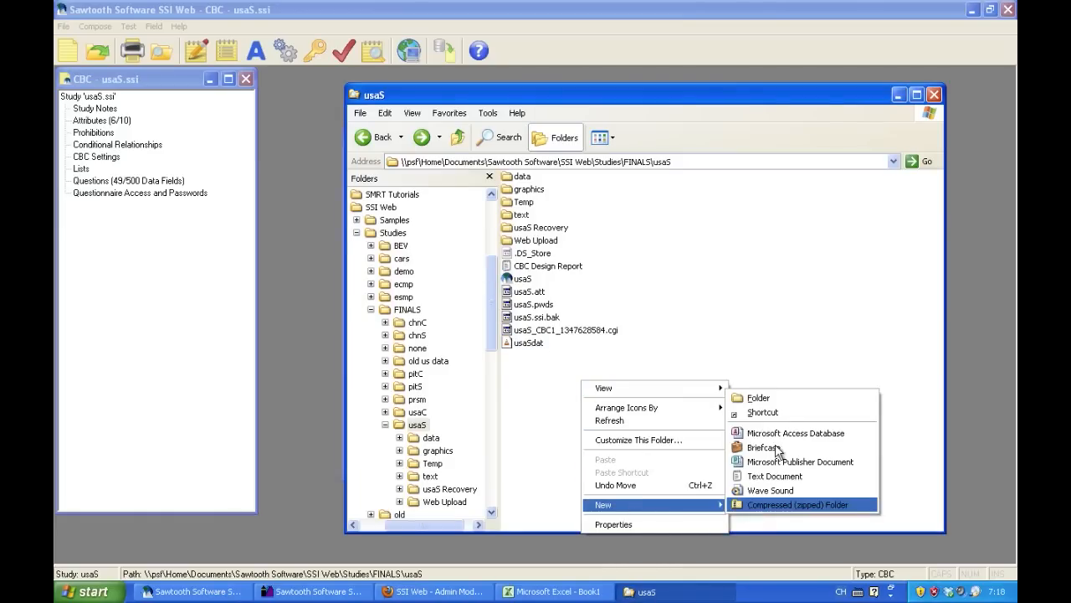
left_click(782, 397)
type("ana;")
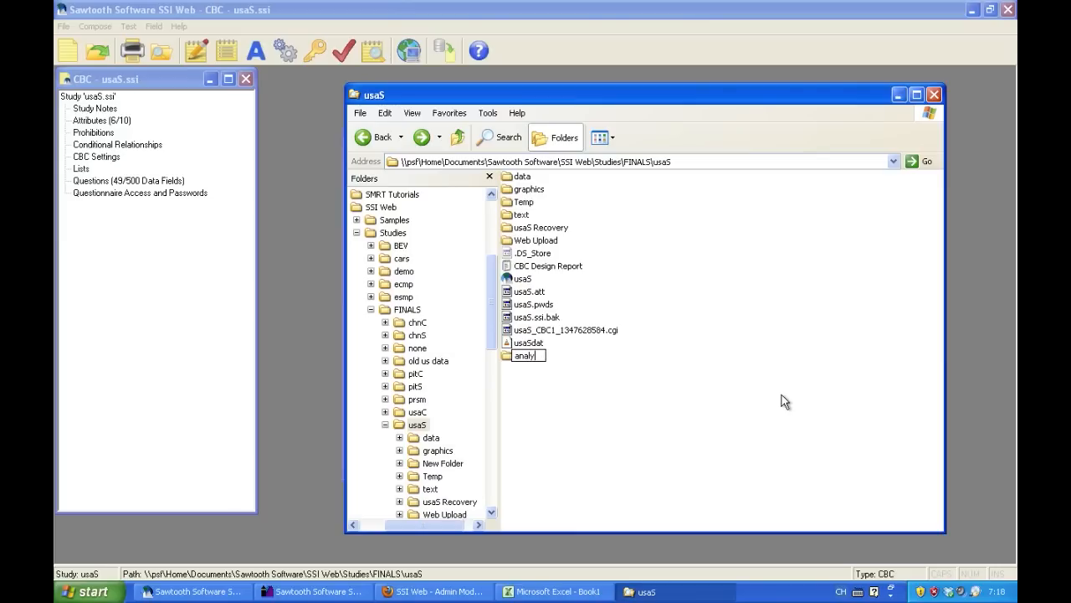
type("ysis")
key("Return")
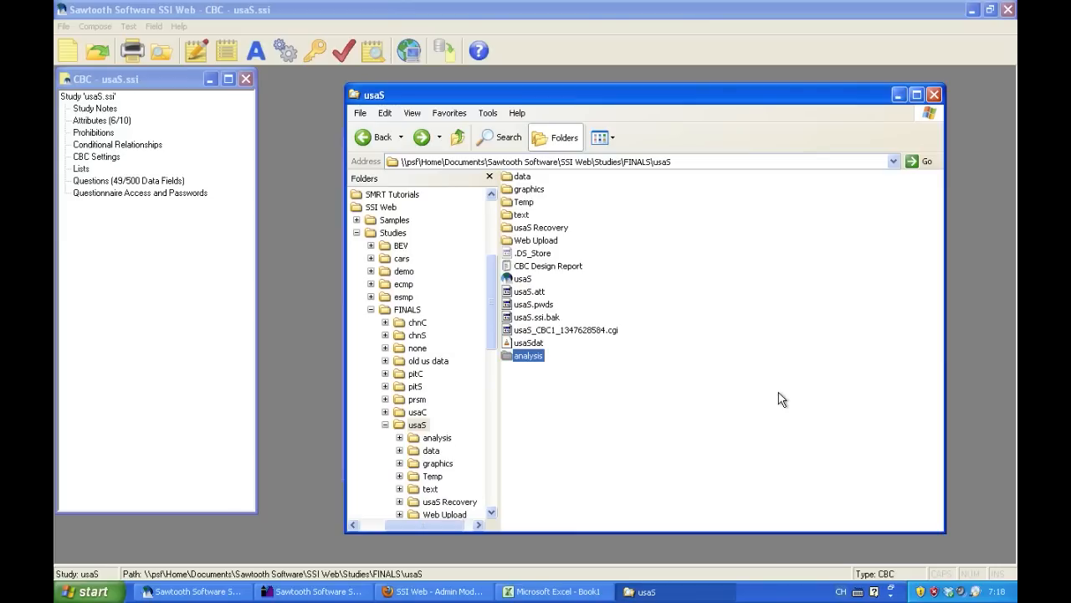
left_click(782, 394)
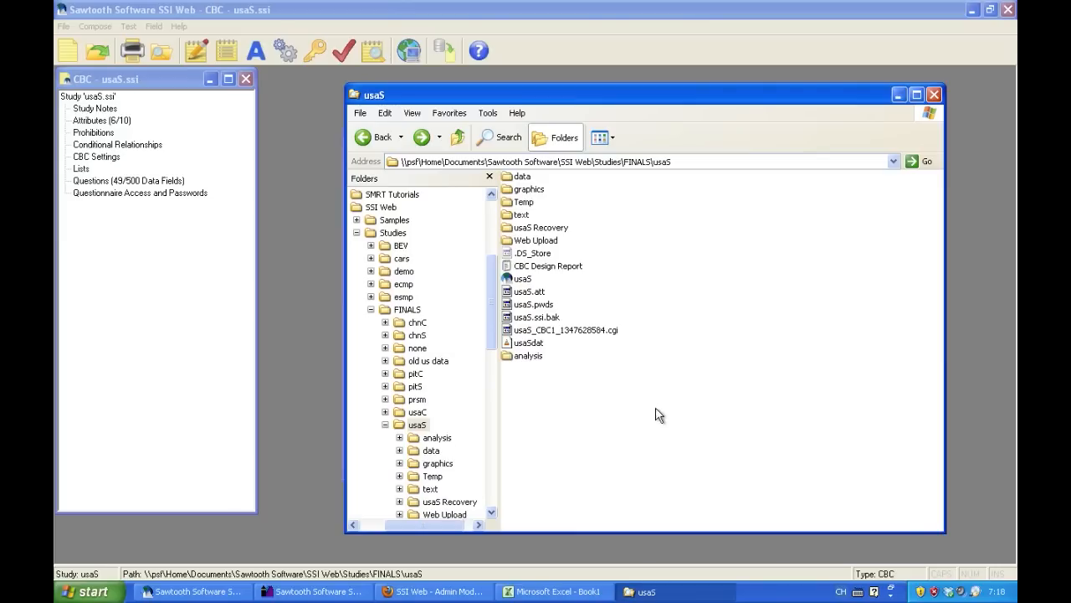
left_click(289, 200)
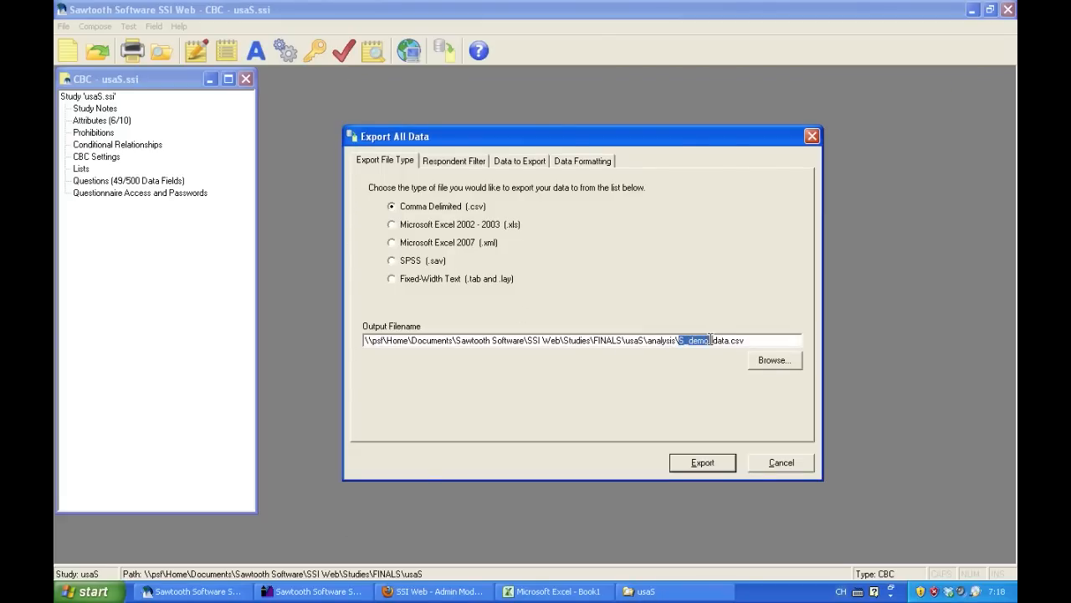
Step: In Export All Data, reset the export list so every data field is included
type("all")
left_click(452, 164)
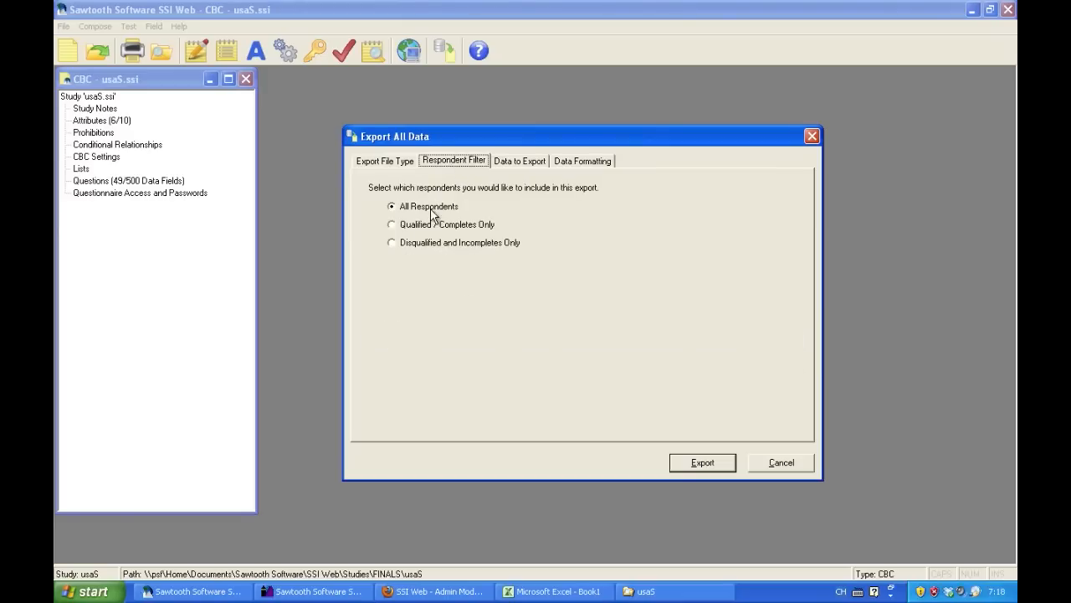
left_click(529, 158)
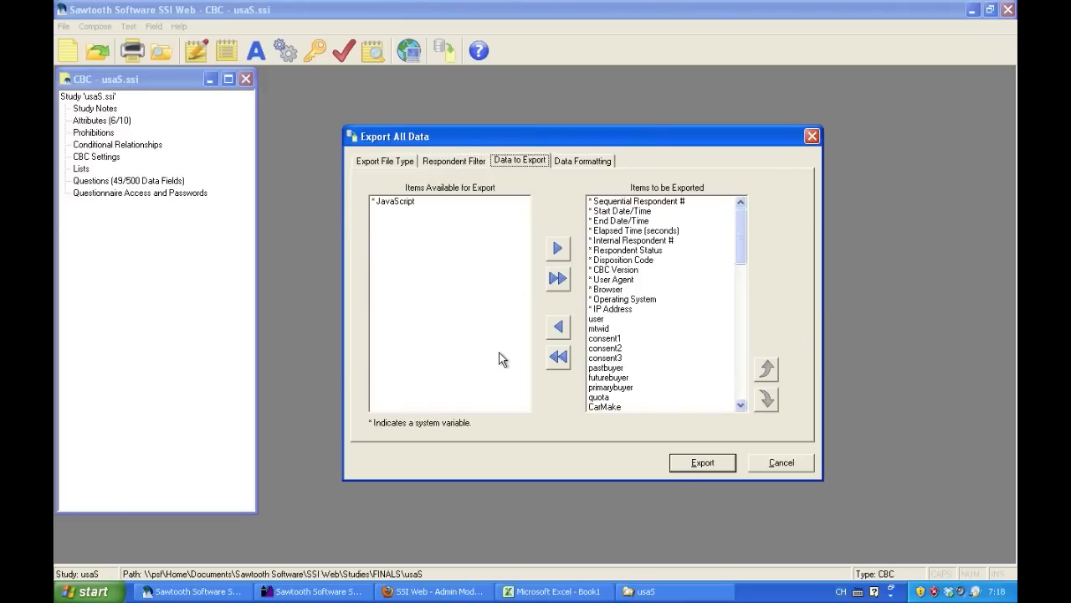
left_click(557, 357)
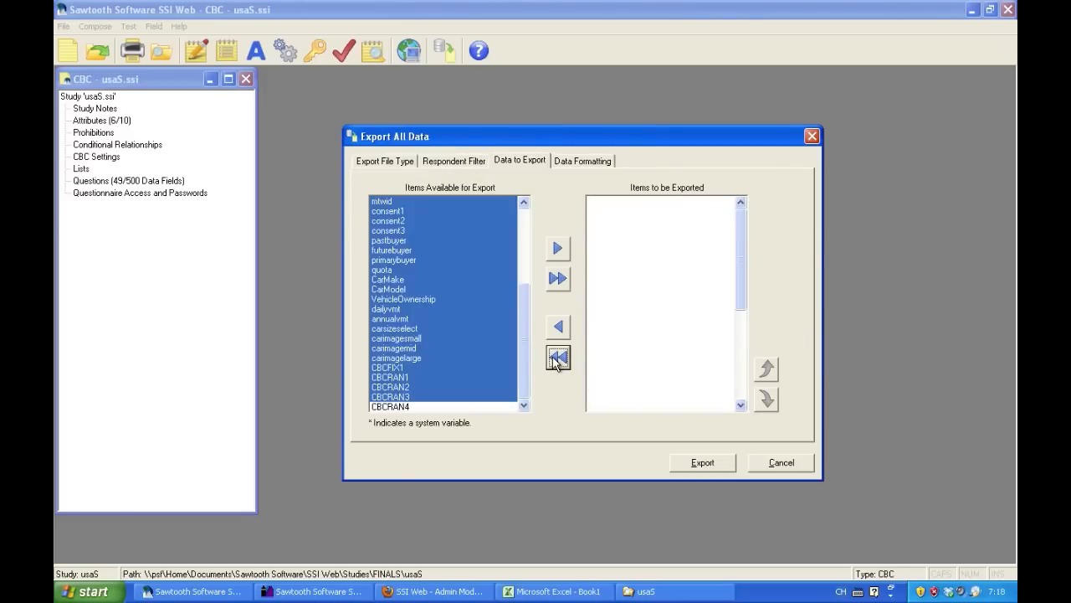
left_click(423, 270)
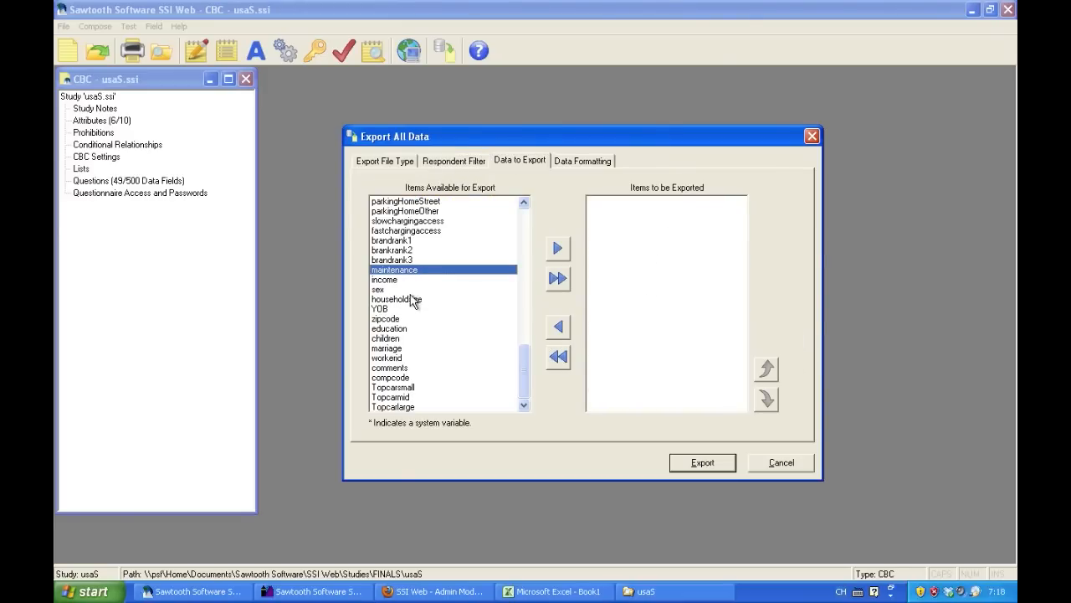
scroll(411, 302, "up", 12)
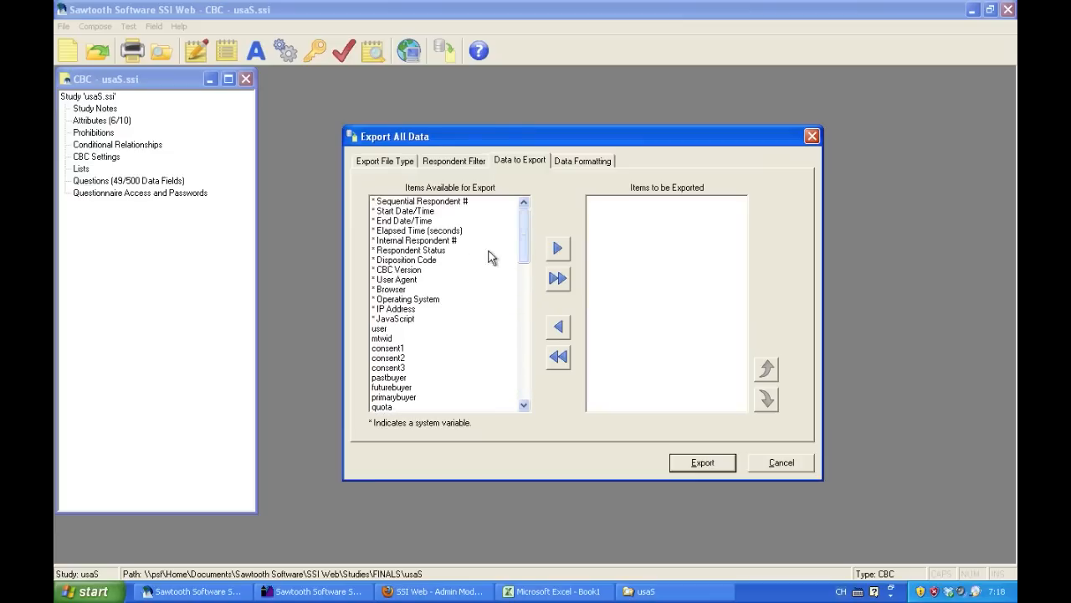
left_click(425, 211)
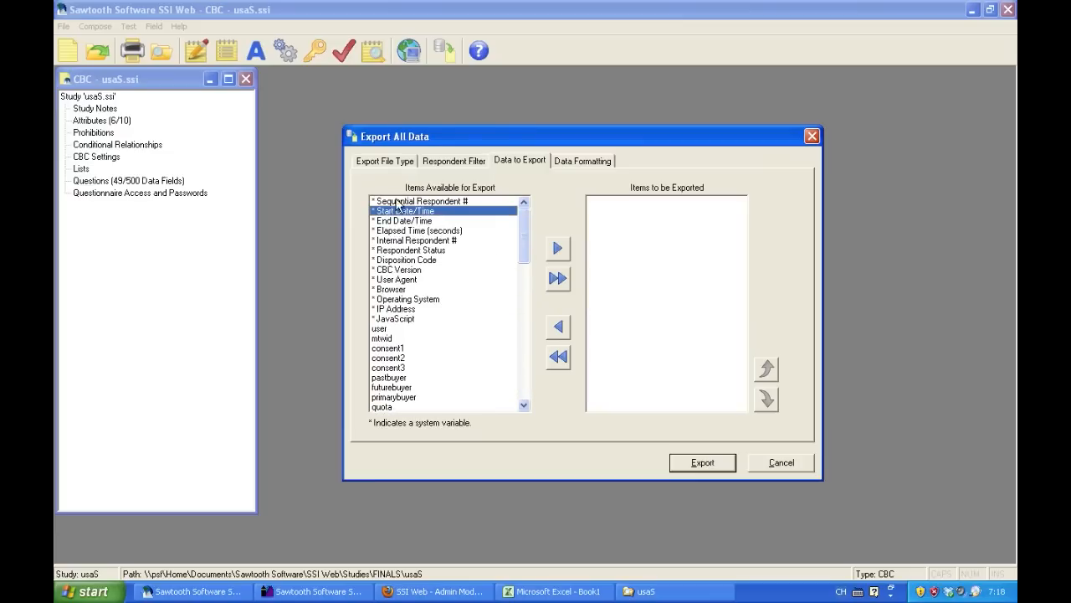
left_click(561, 281)
left_click(662, 290)
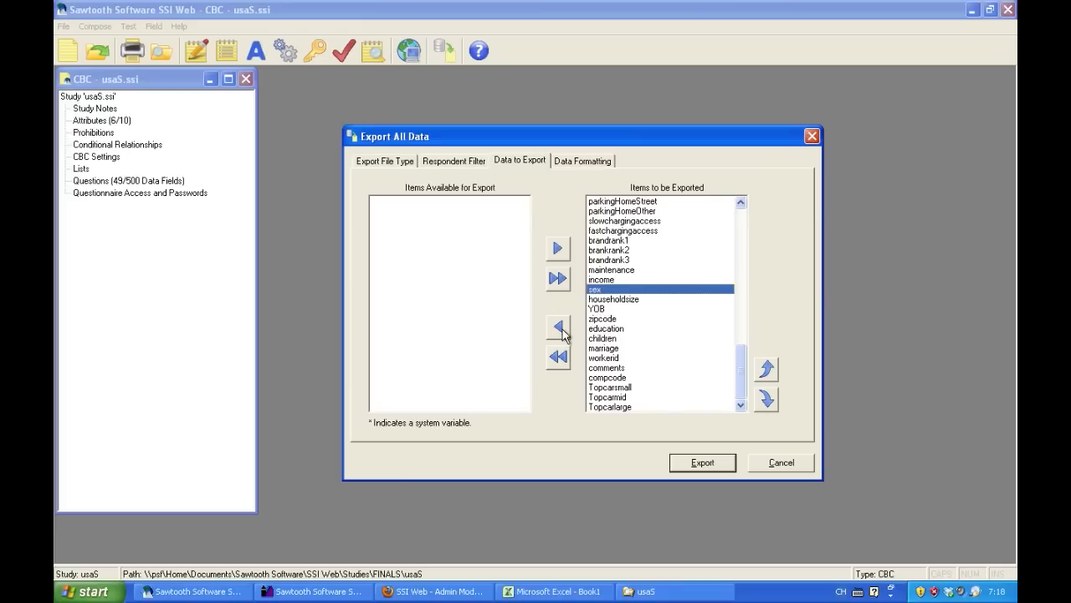
left_click(559, 328)
left_click(558, 249)
left_click(558, 355)
left_click(558, 278)
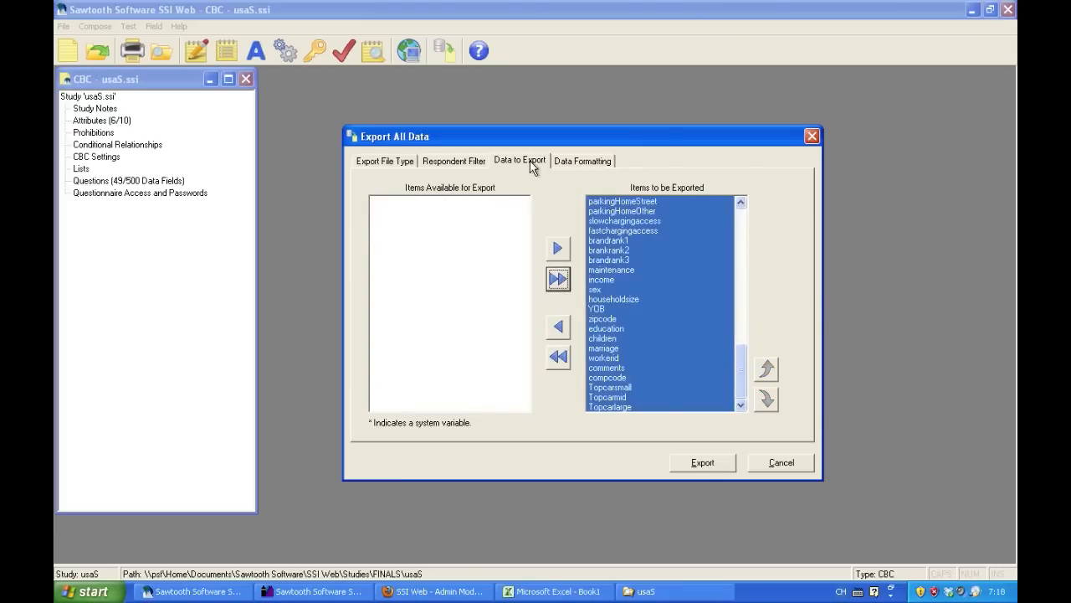
Step: Export the data as comma-delimited all_data.csv to the analysis folder
left_click(583, 161)
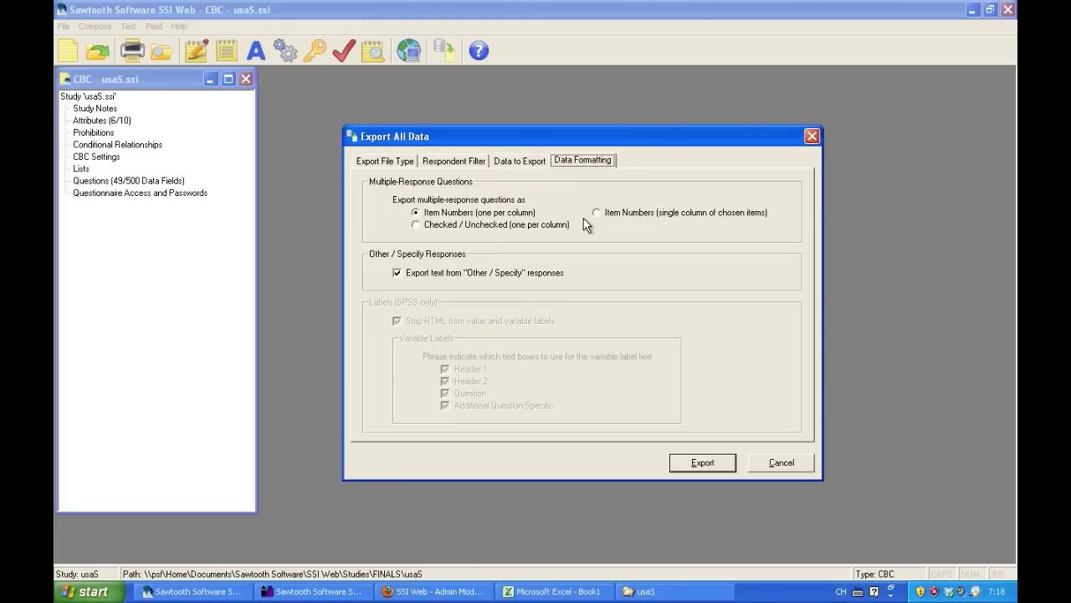
left_click(389, 162)
left_click(694, 462)
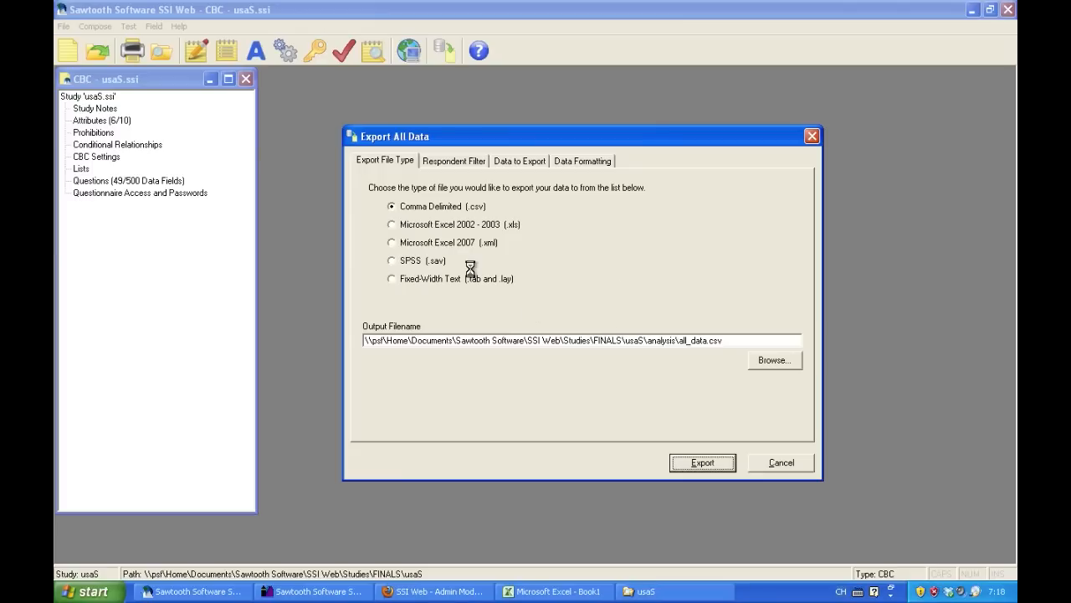
left_click(538, 337)
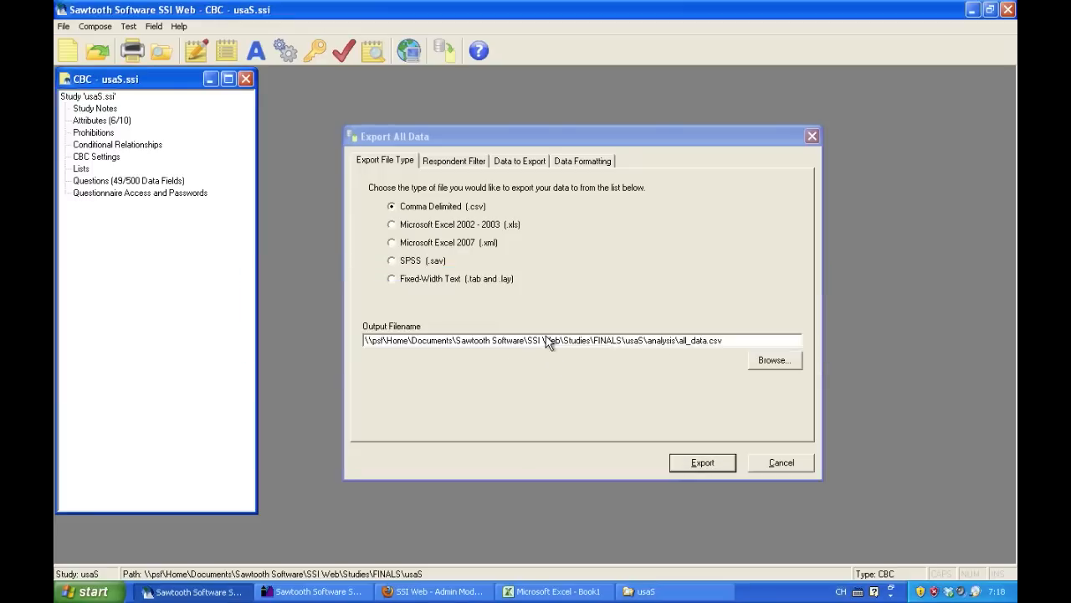
Step: Open the usaS analysis folder in Explorer and select the exported all_data file
left_click(676, 592)
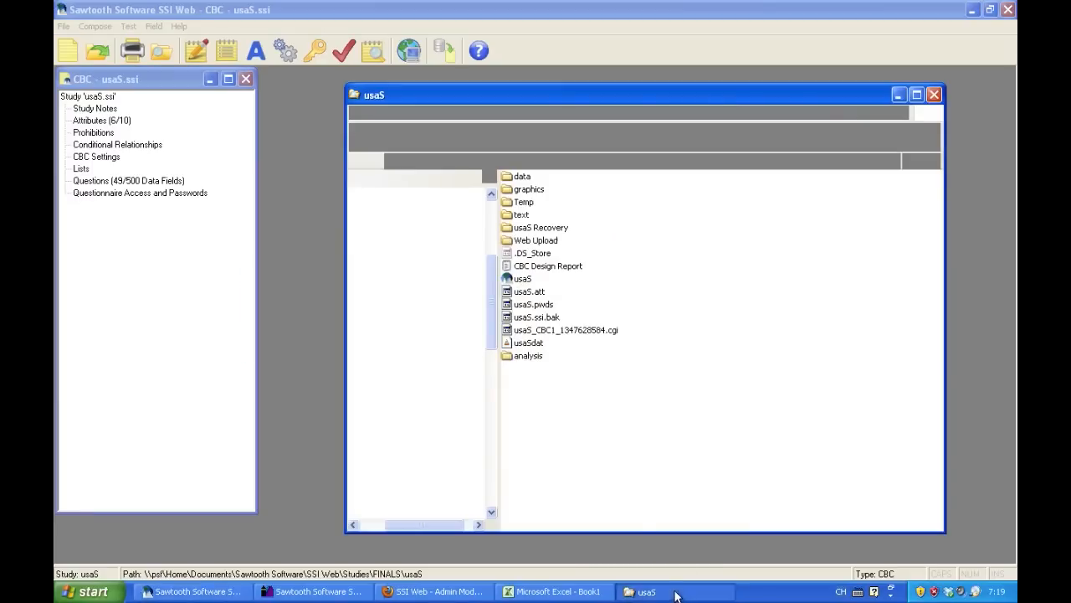
double_click(528, 358)
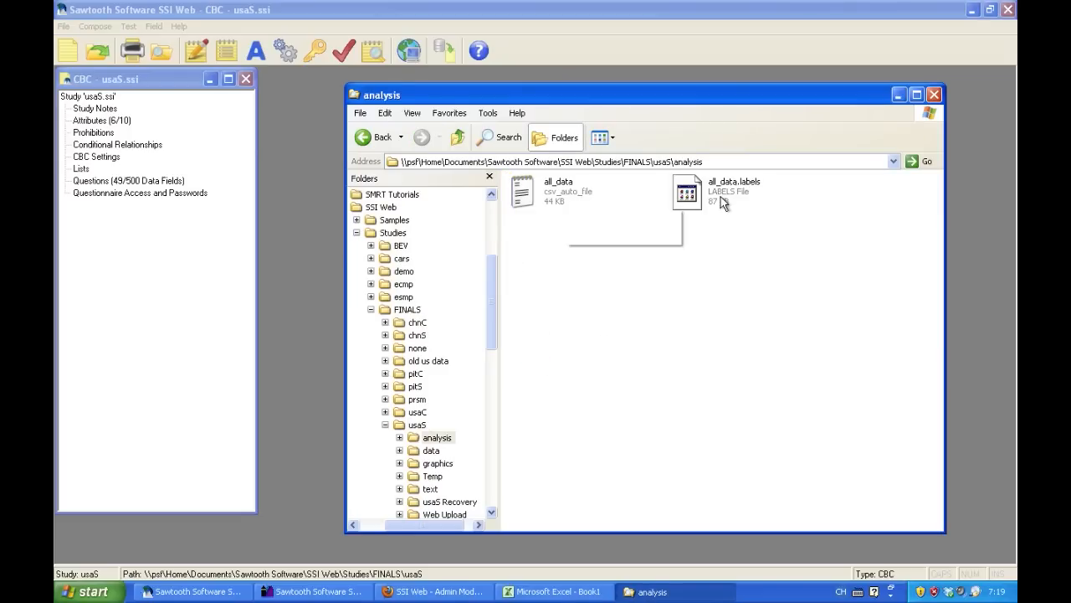
left_click(579, 193)
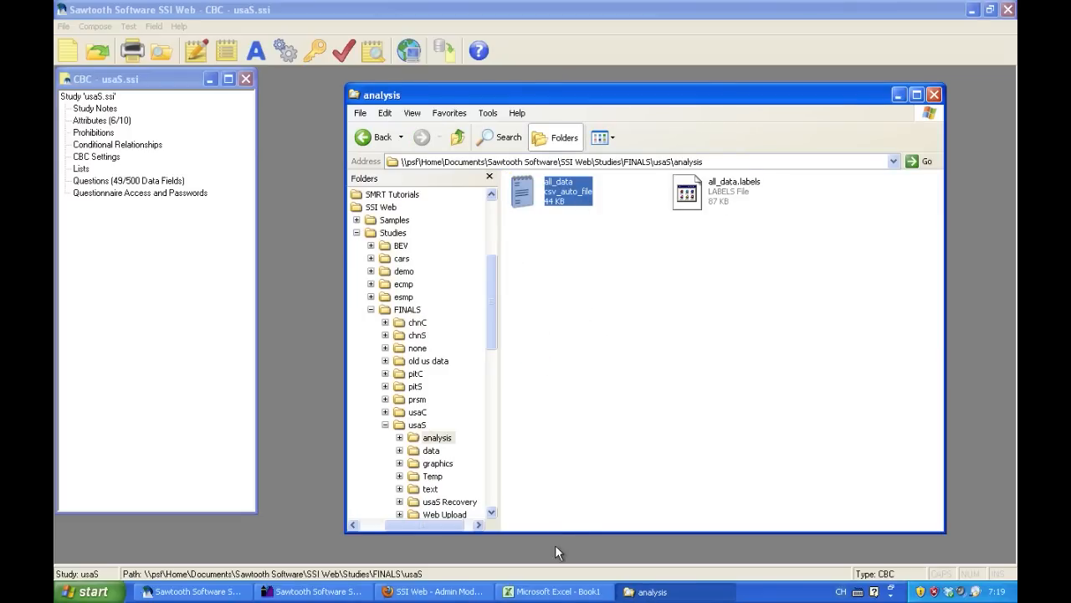
left_click(557, 592)
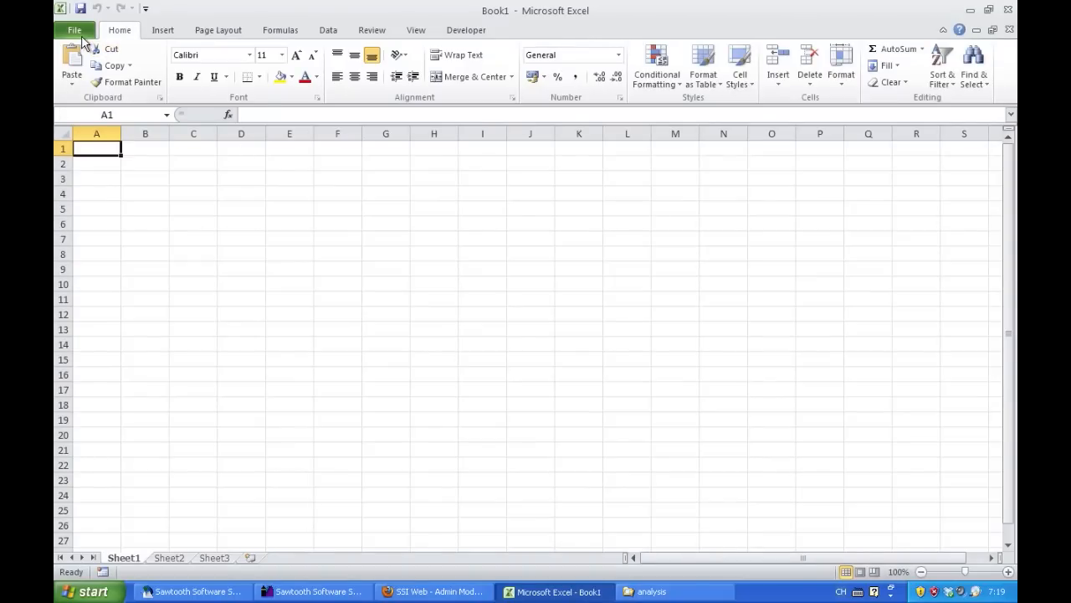
Step: In Excel's Open dialog, browse to Sawtooth Software\SSI Web\Studies\FINALS\usaS\analysis
left_click(77, 32)
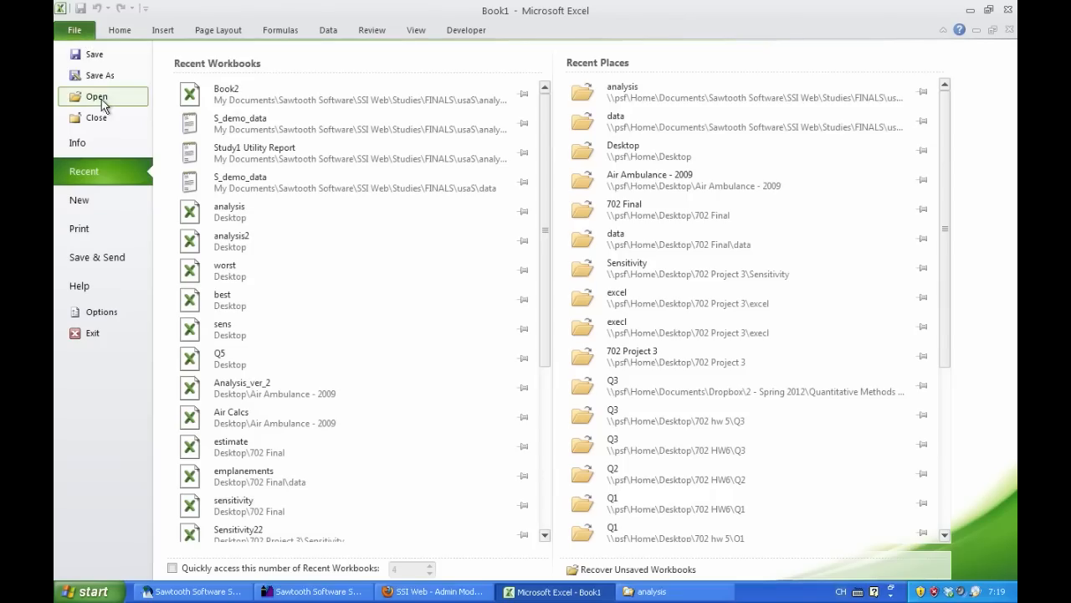
key("Escape")
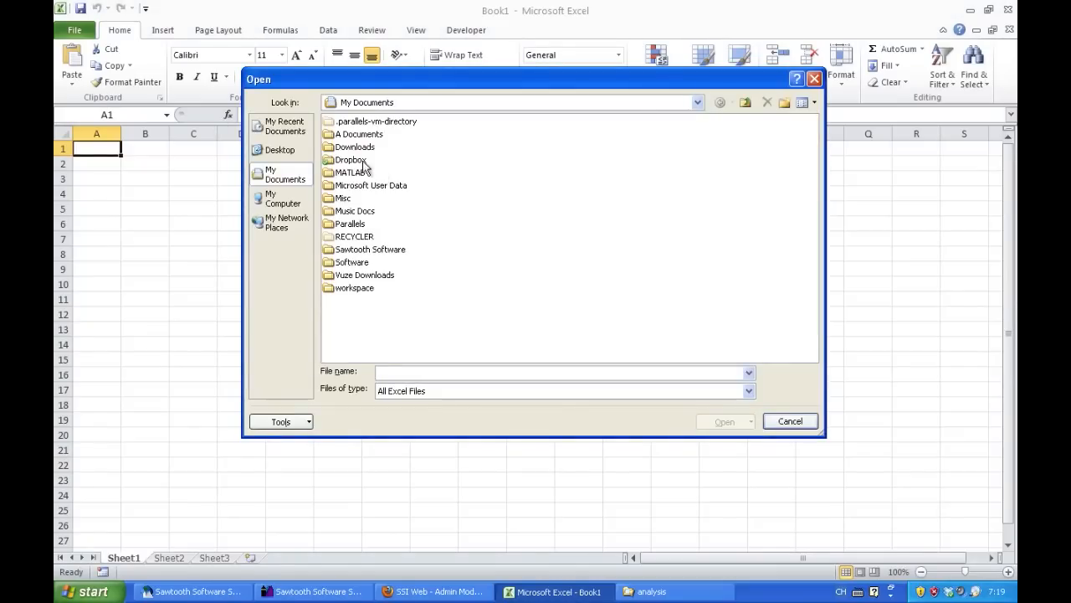
double_click(356, 250)
double_click(352, 148)
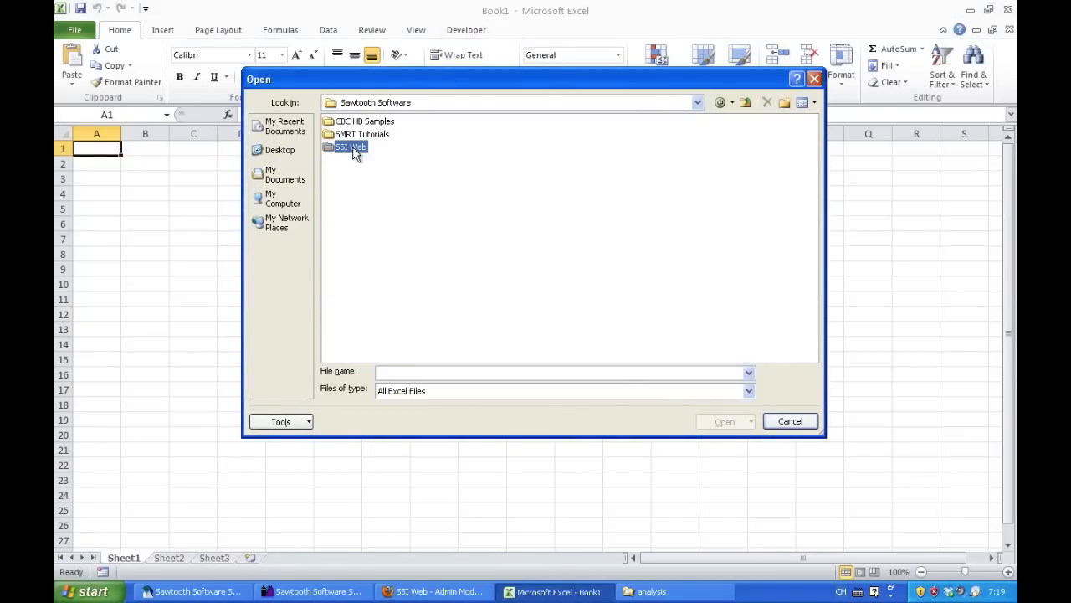
double_click(354, 135)
double_click(349, 184)
left_click(342, 226)
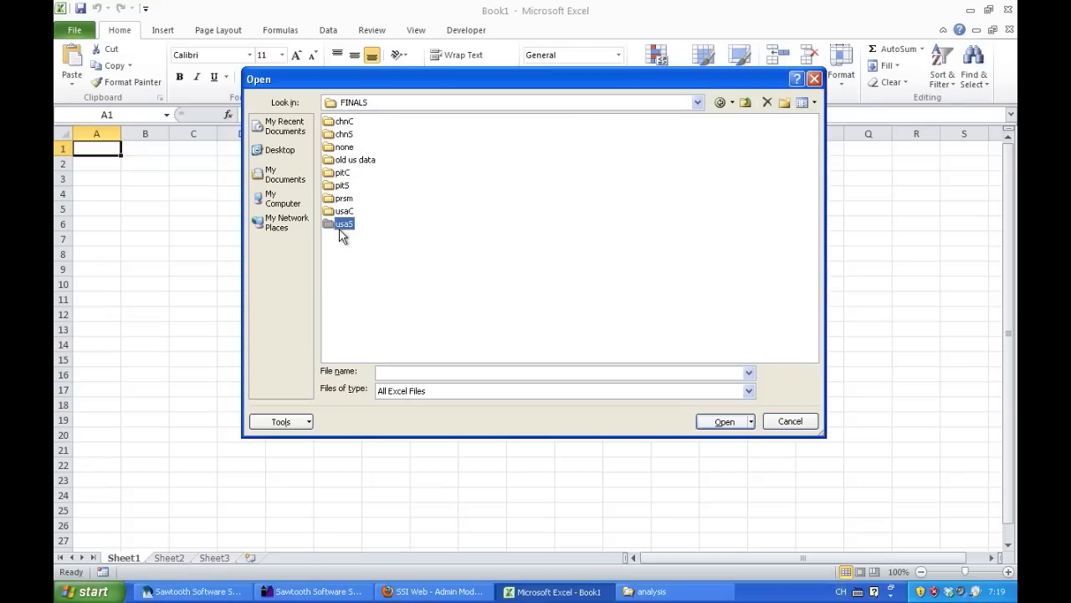
double_click(341, 225)
double_click(354, 126)
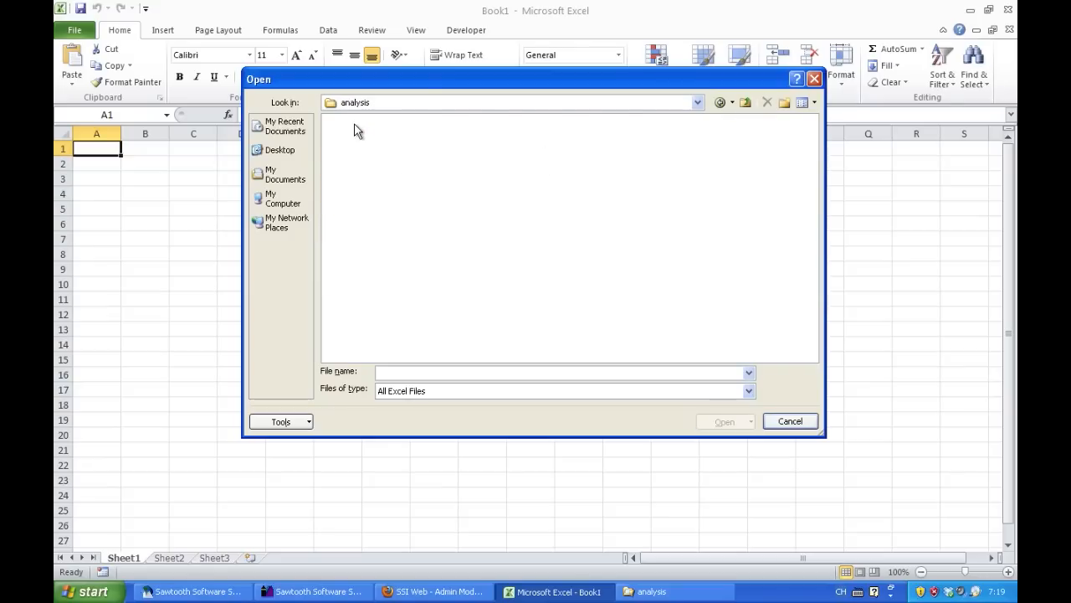
Step: Set Files of type to All Files and open all_data
left_click(748, 391)
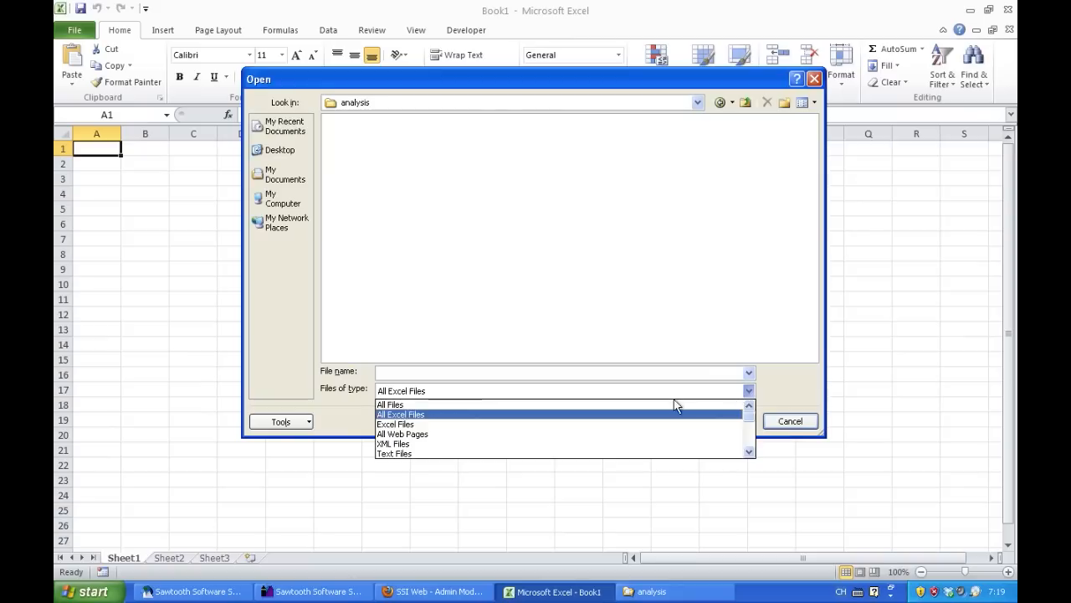
left_click(494, 406)
left_click(350, 122)
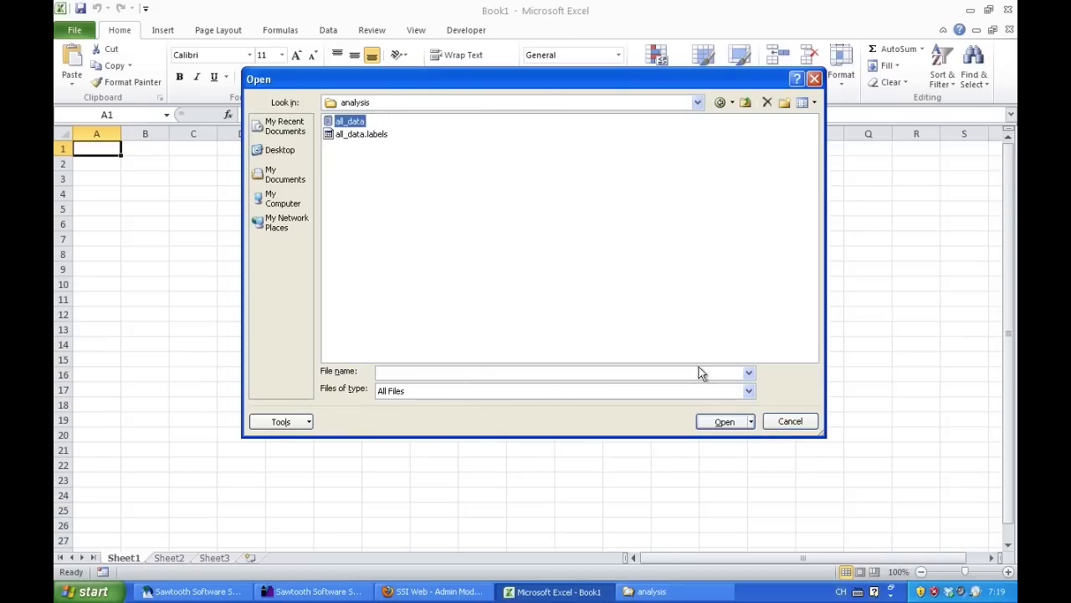
left_click(724, 422)
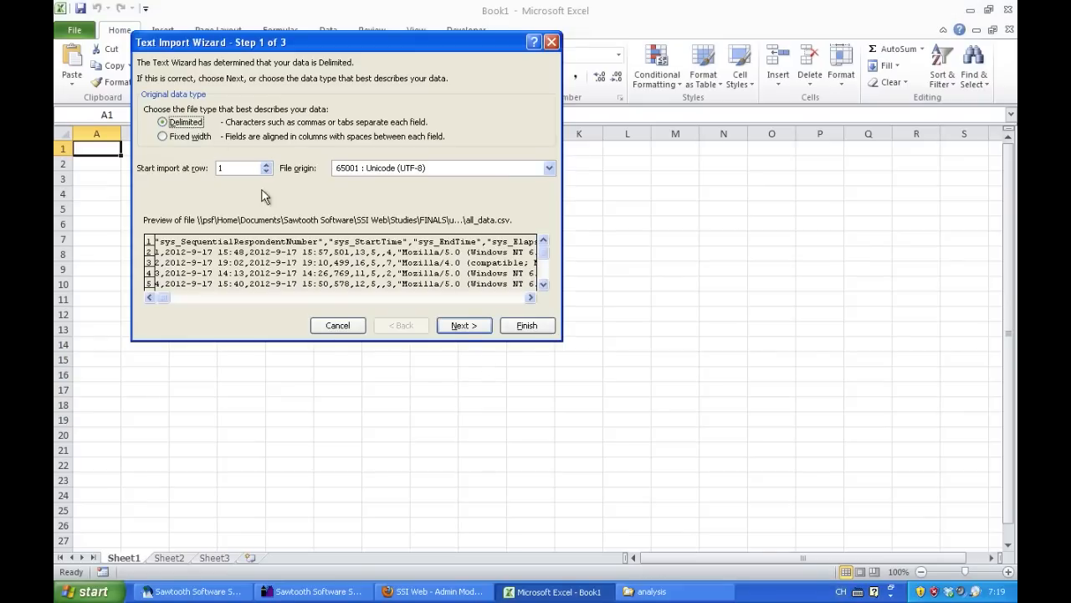
Step: Import all_data in the Text Import Wizard with Comma as the delimiter
left_click(462, 326)
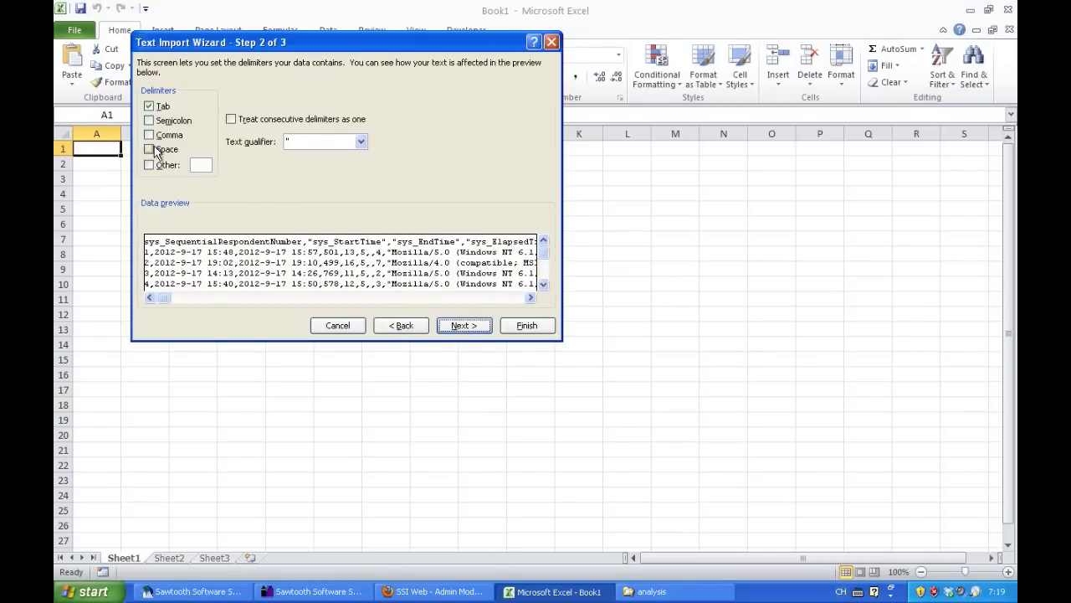
left_click(149, 135)
left_click(465, 326)
left_click(524, 326)
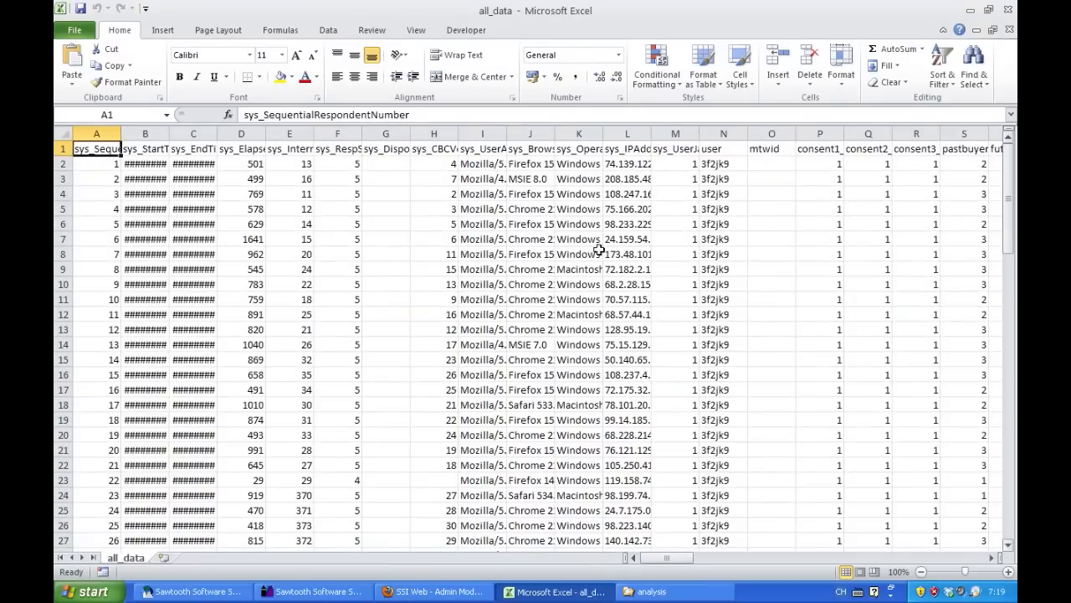
Step: Review column A respondent numbers, then widen column B and auto-fit column C
left_click(111, 164)
left_click(108, 179)
left_click(109, 194)
left_click(106, 209)
left_click(105, 253)
left_click_drag(169, 134, 200, 136)
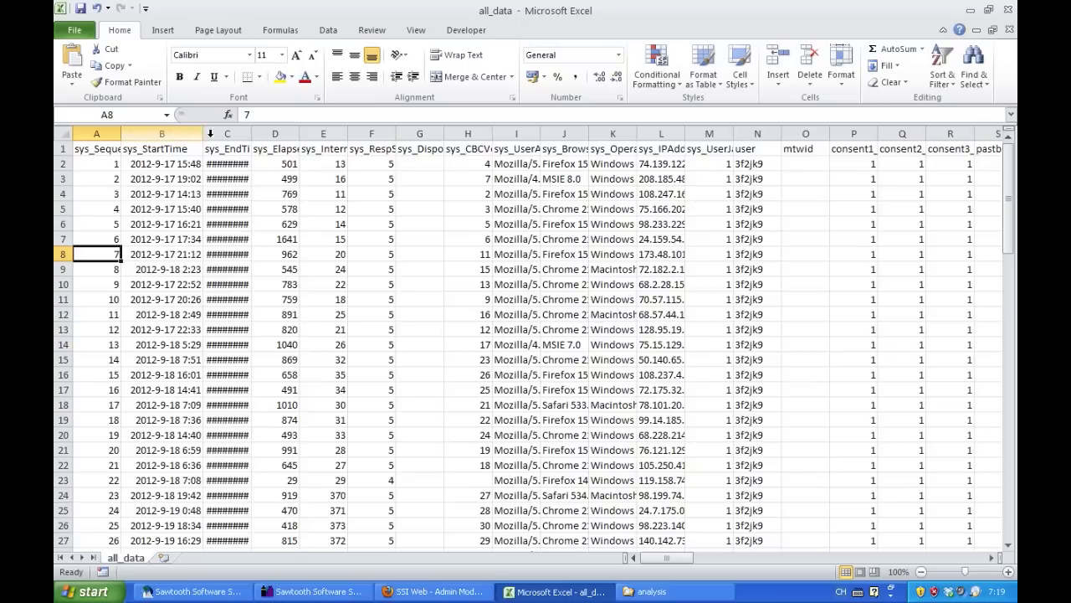
double_click(250, 135)
Step: Check the start, end and elapsed times in row 2 and column D
left_click(194, 168)
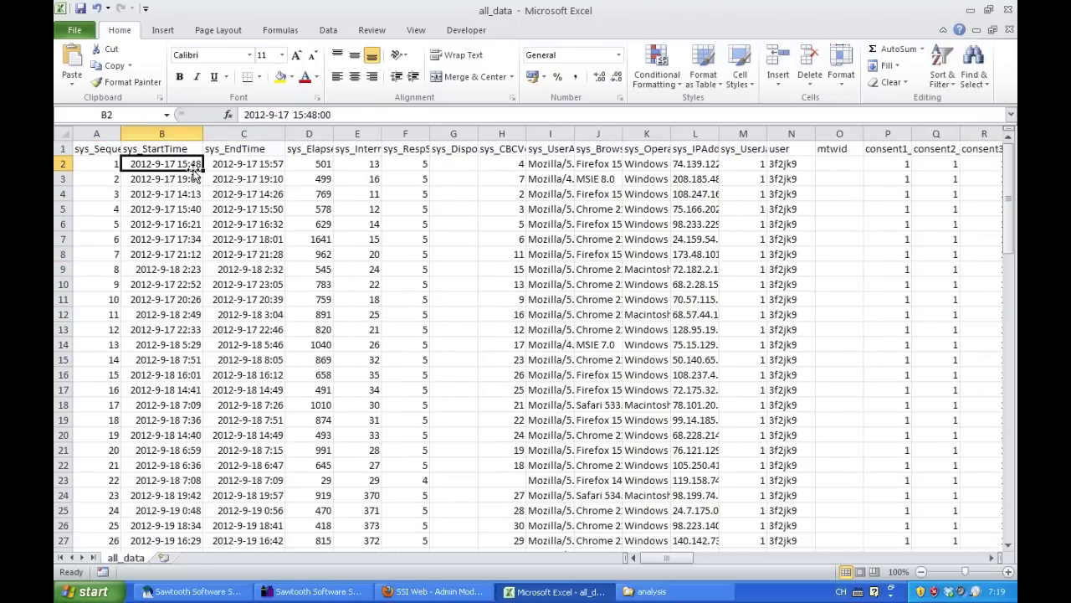
key("Right")
left_click(304, 165)
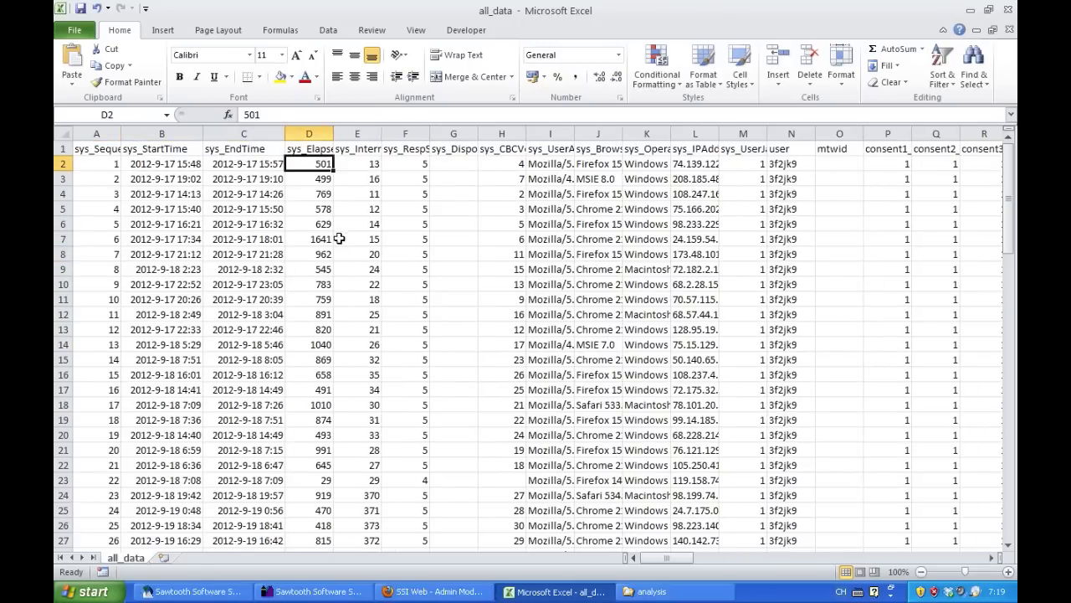
left_click_drag(314, 161, 306, 345)
left_click(375, 179)
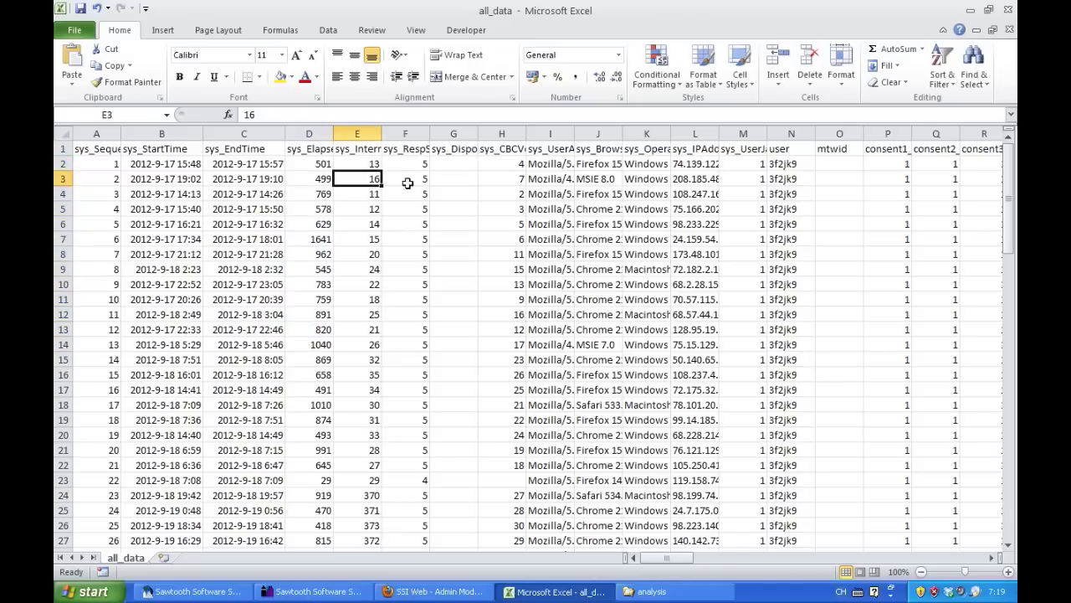
Step: Scroll right to the CBCFIX1 and CBCRAN columns and select a respondent's row of answers
scroll(462, 191, "right", 1)
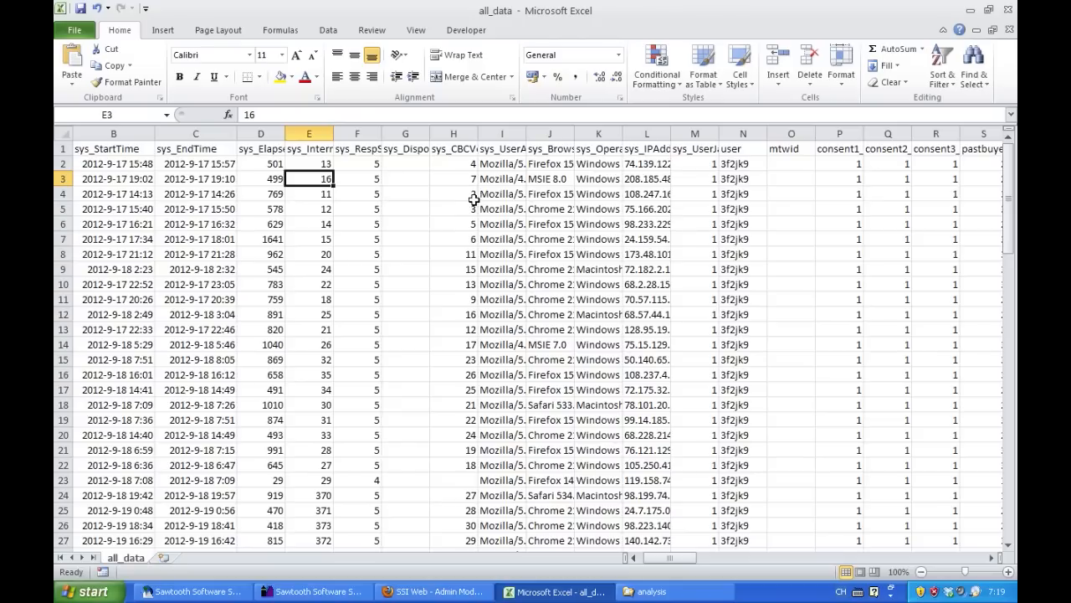
scroll(676, 263, "right", 1)
scroll(731, 305, "right", 3)
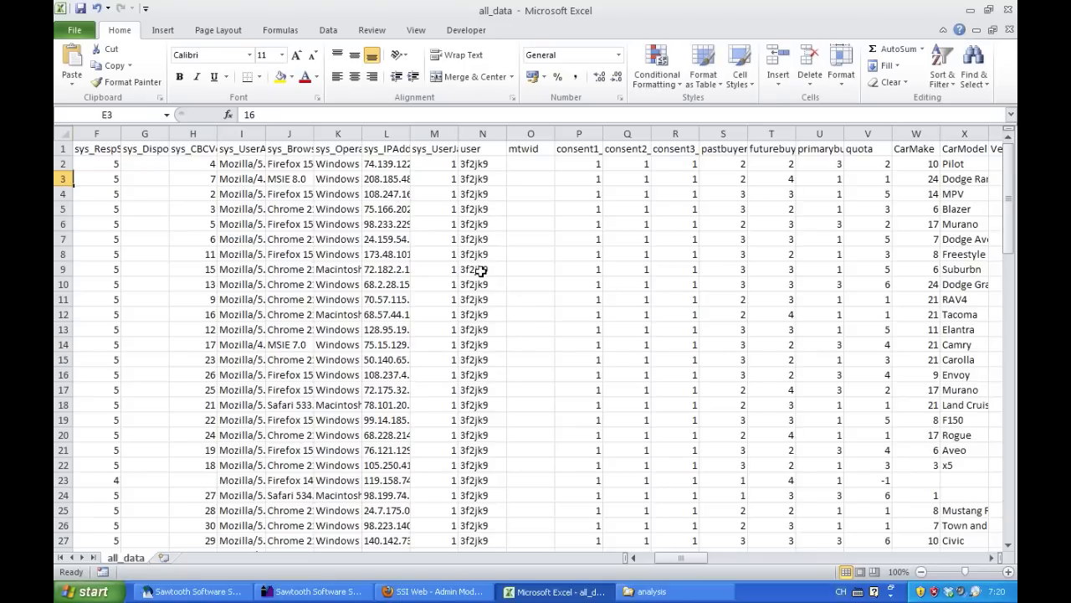
scroll(574, 279, "down", 4)
scroll(574, 280, "up", 4)
scroll(562, 283, "right", 10)
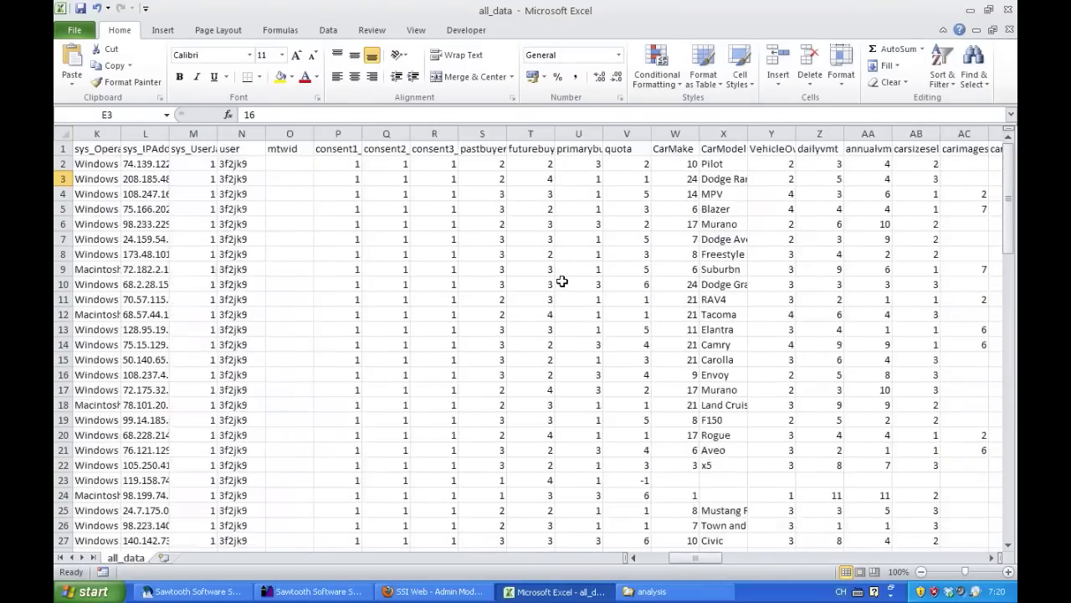
scroll(562, 283, "right", 2)
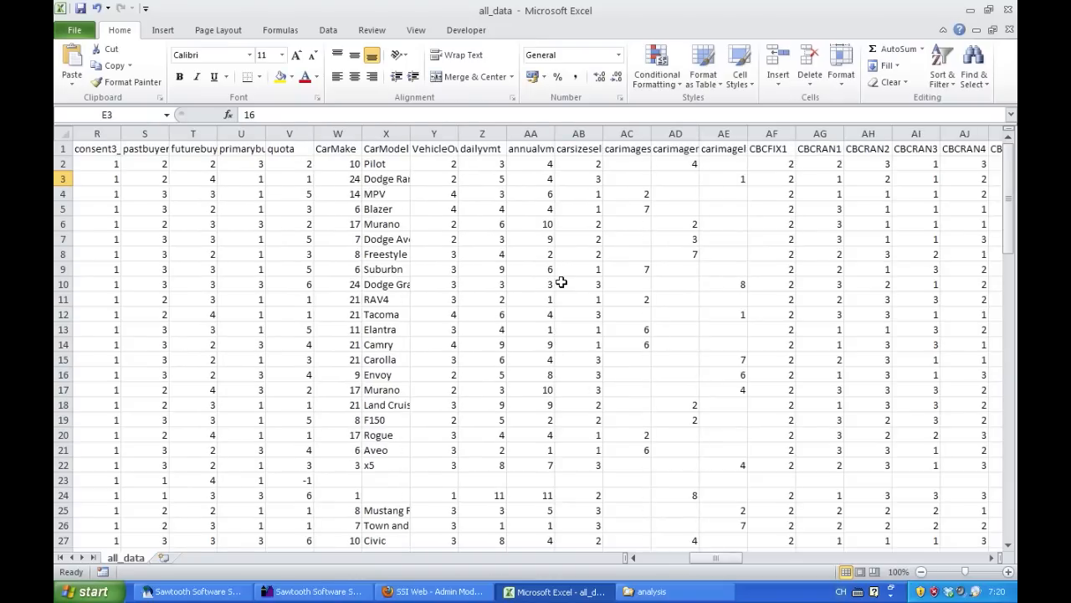
scroll(562, 283, "right", 2)
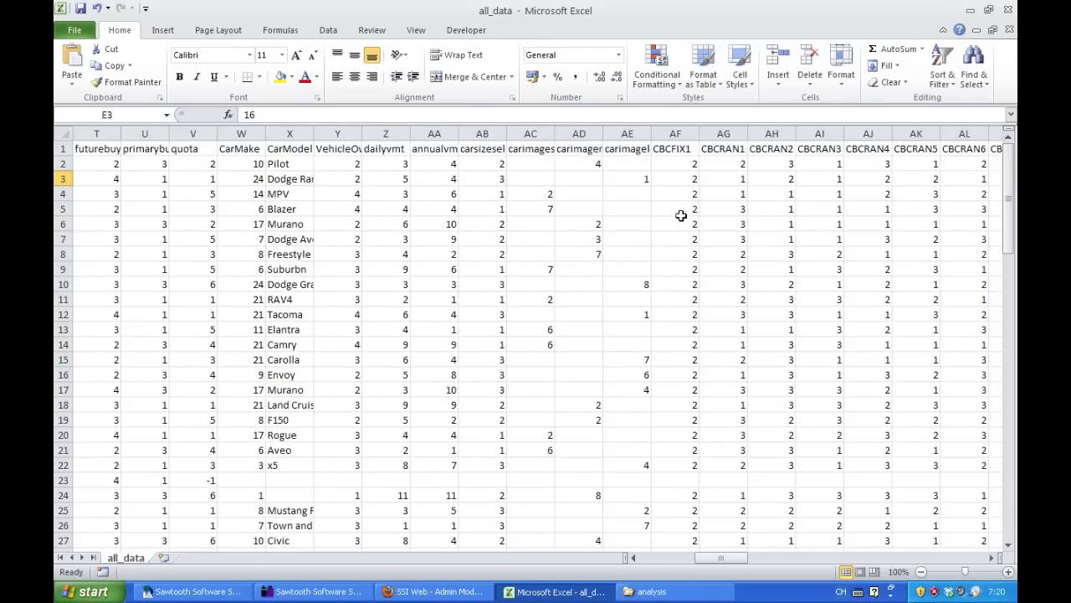
scroll(755, 243, "right", 2)
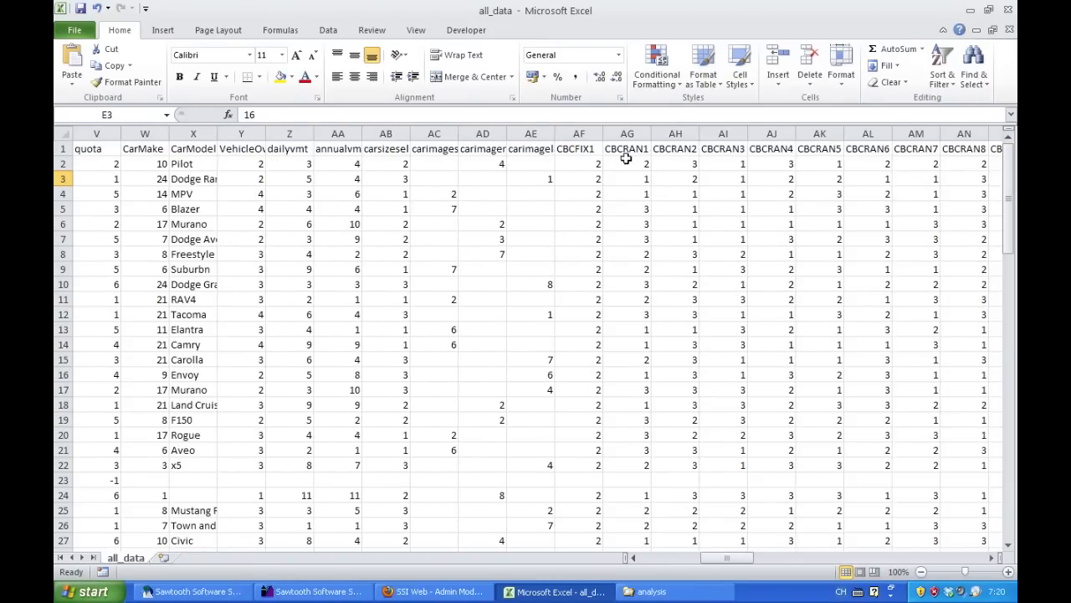
scroll(848, 176, "right", 5)
scroll(879, 176, "right", 1)
scroll(636, 201, "right", 1)
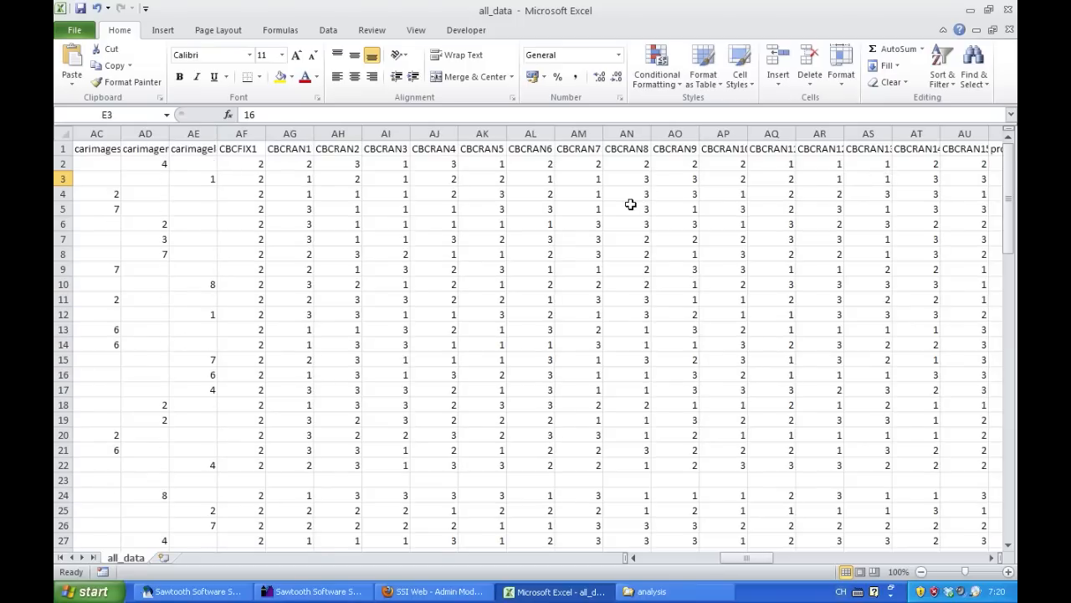
left_click_drag(310, 164, 968, 172)
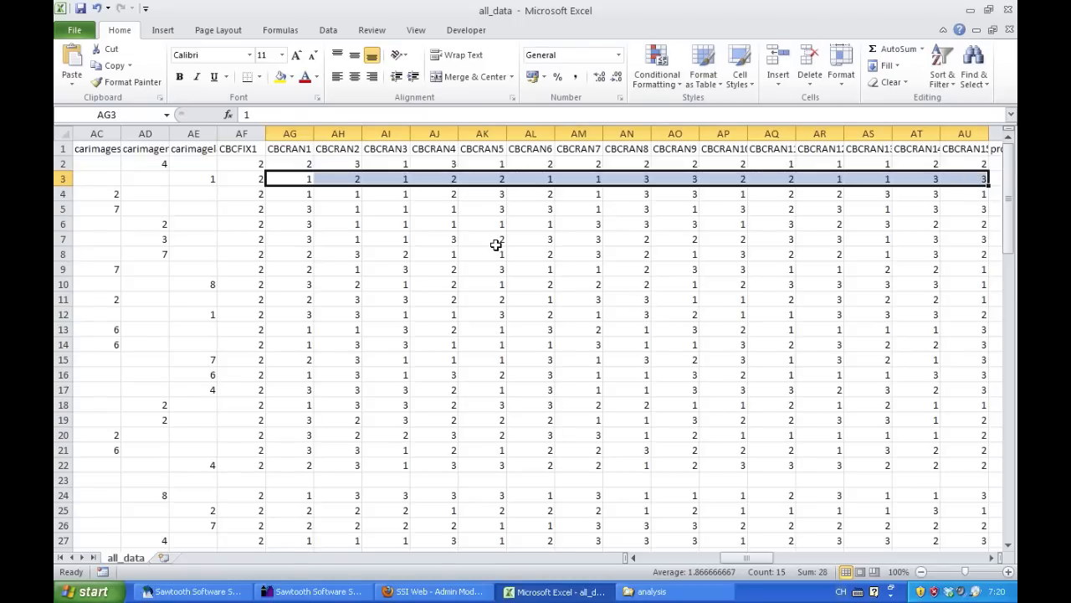
scroll(525, 244, "down", 2)
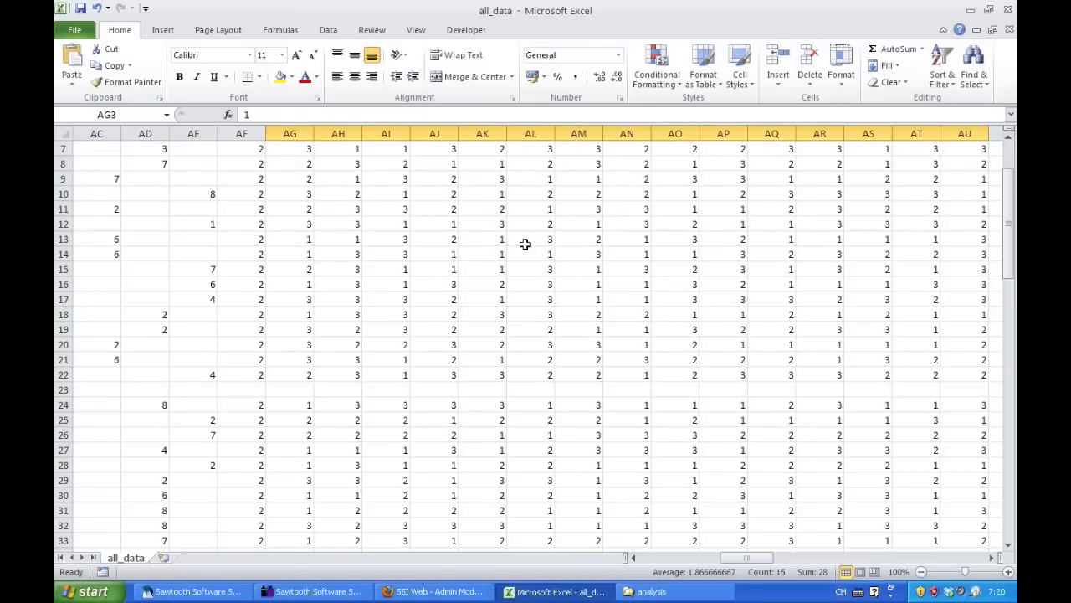
scroll(523, 243, "up", 2)
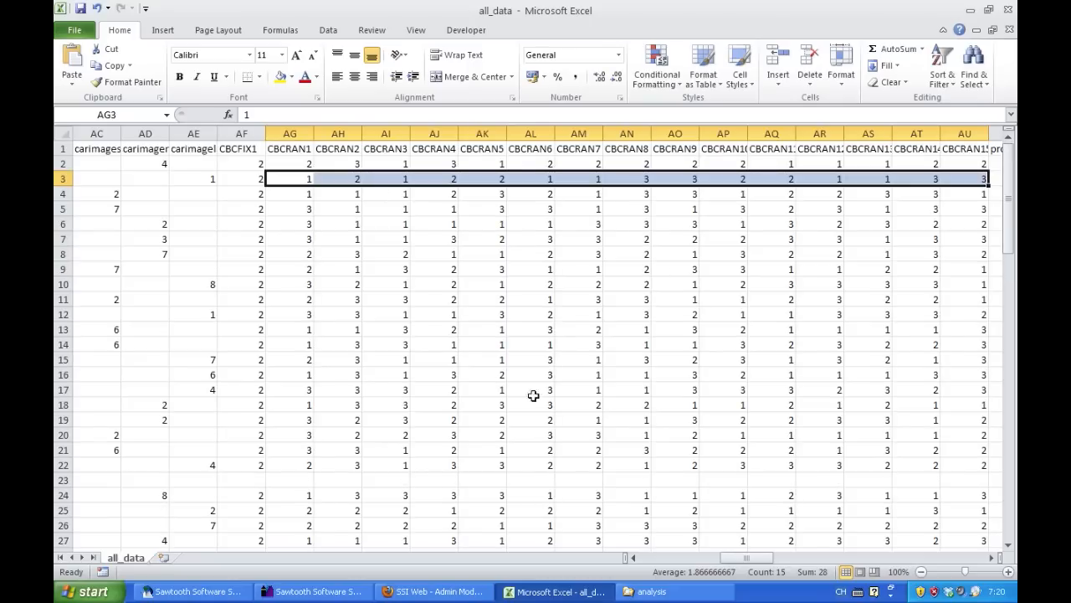
left_click(691, 298)
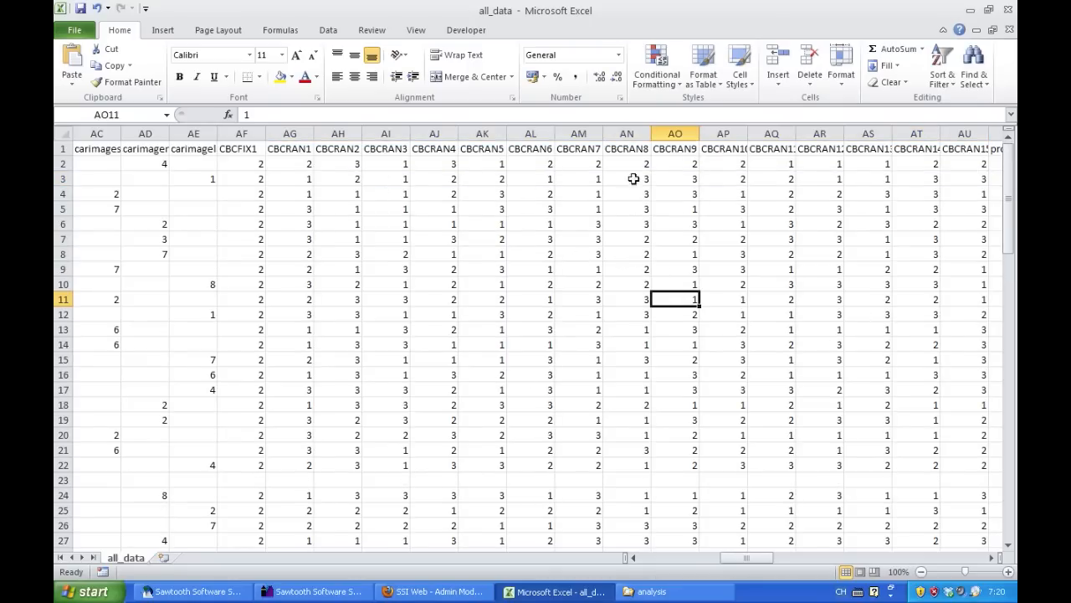
scroll(445, 318, "down", 1)
scroll(425, 352, "up", 1)
scroll(735, 295, "down", 5)
left_click_drag(1013, 228, 1004, 379)
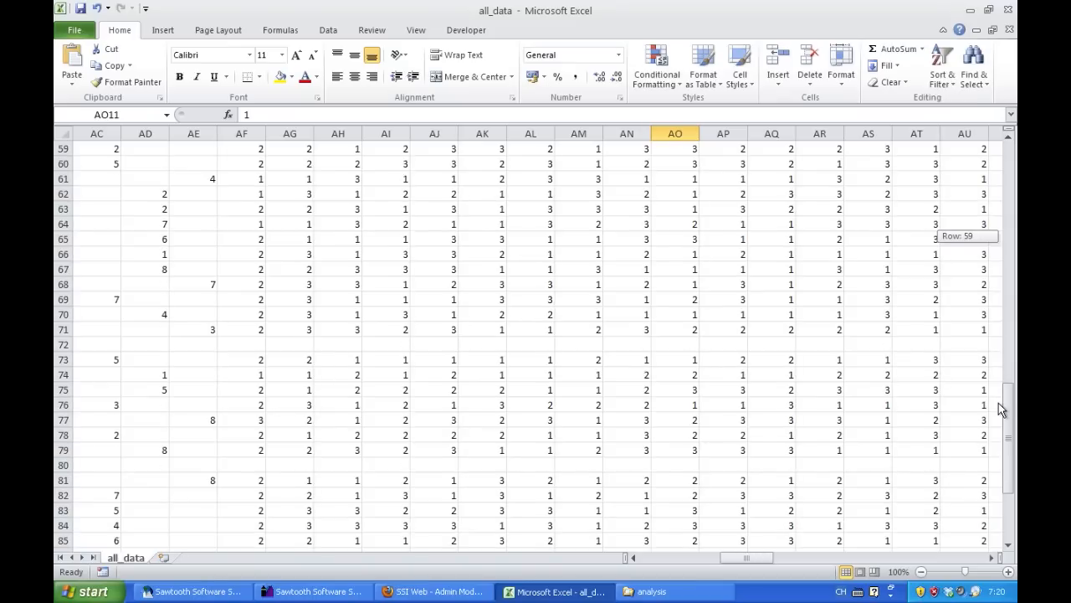
left_click_drag(341, 358, 801, 368)
left_click(868, 284)
left_click_drag(1010, 425, 1011, 134)
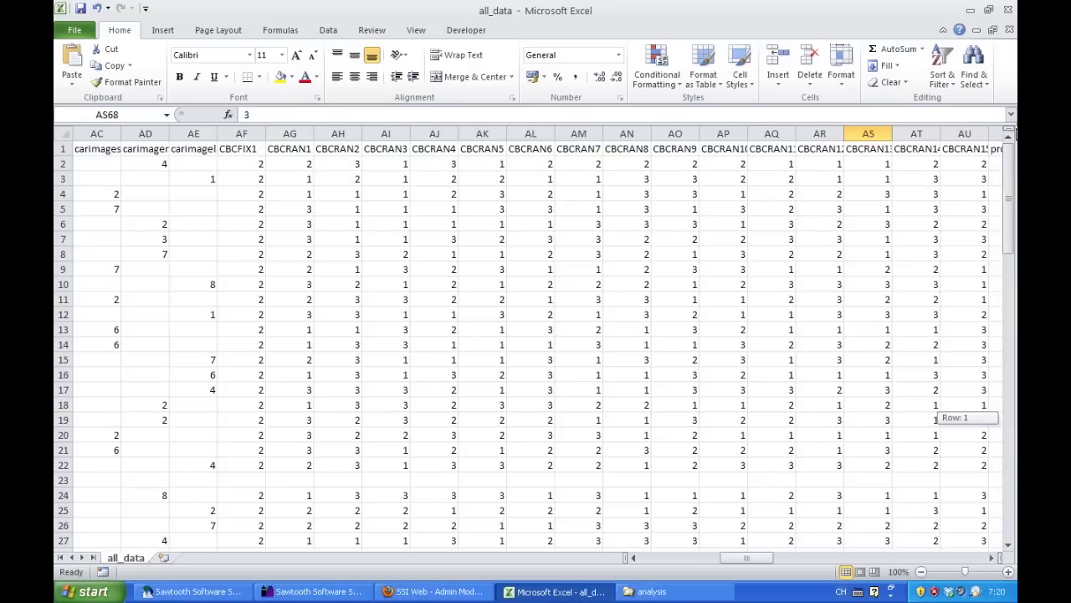
scroll(701, 210, "right", 1)
scroll(693, 203, "right", 7)
scroll(688, 189, "right", 15)
scroll(666, 193, "right", 8)
scroll(666, 193, "right", 20)
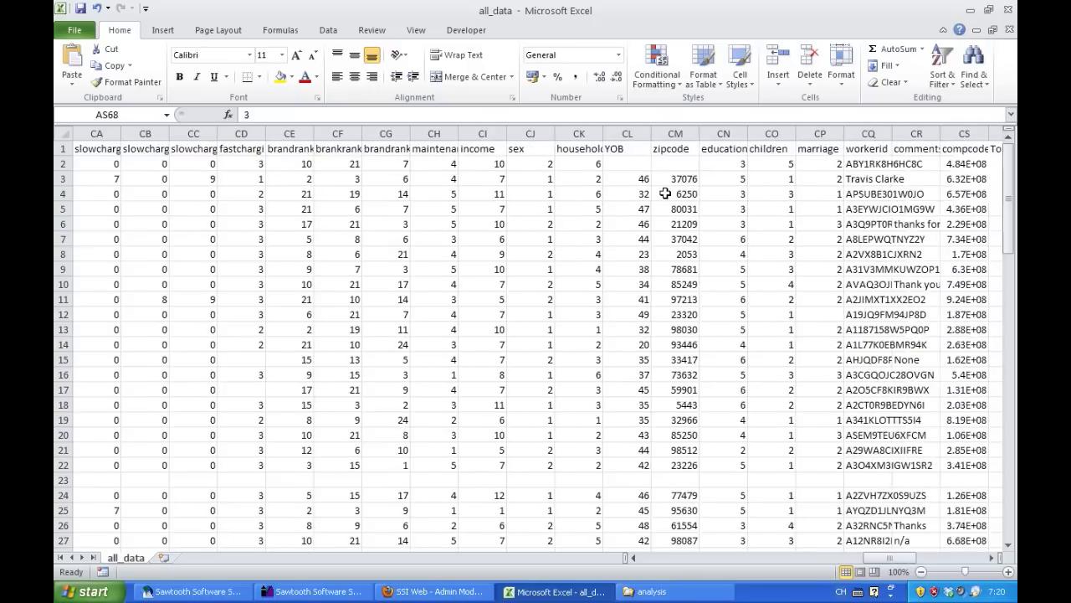
left_click(633, 167)
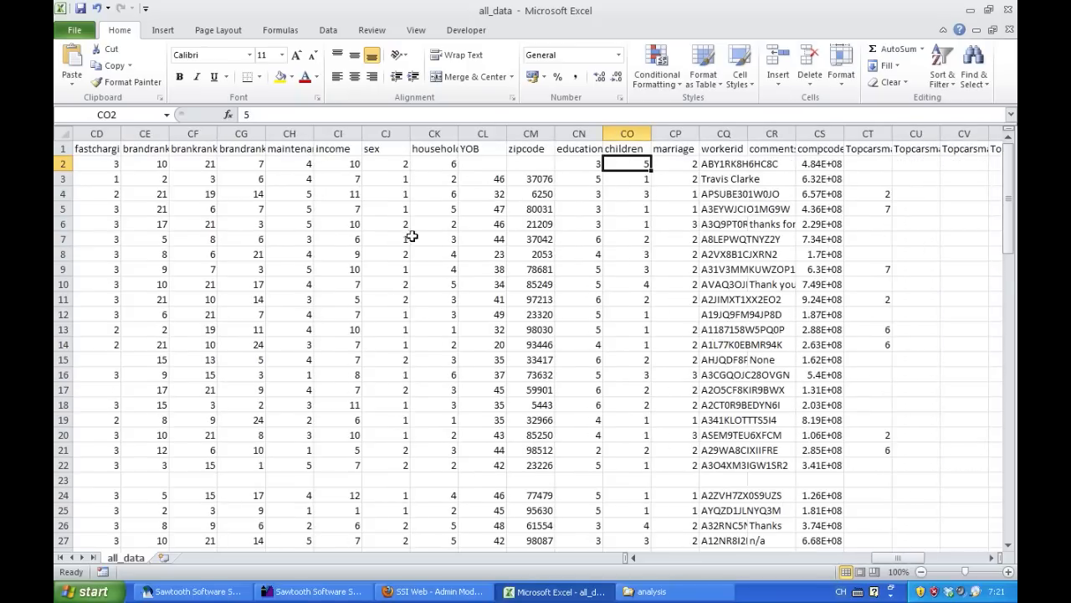
scroll(415, 219, "left", 1)
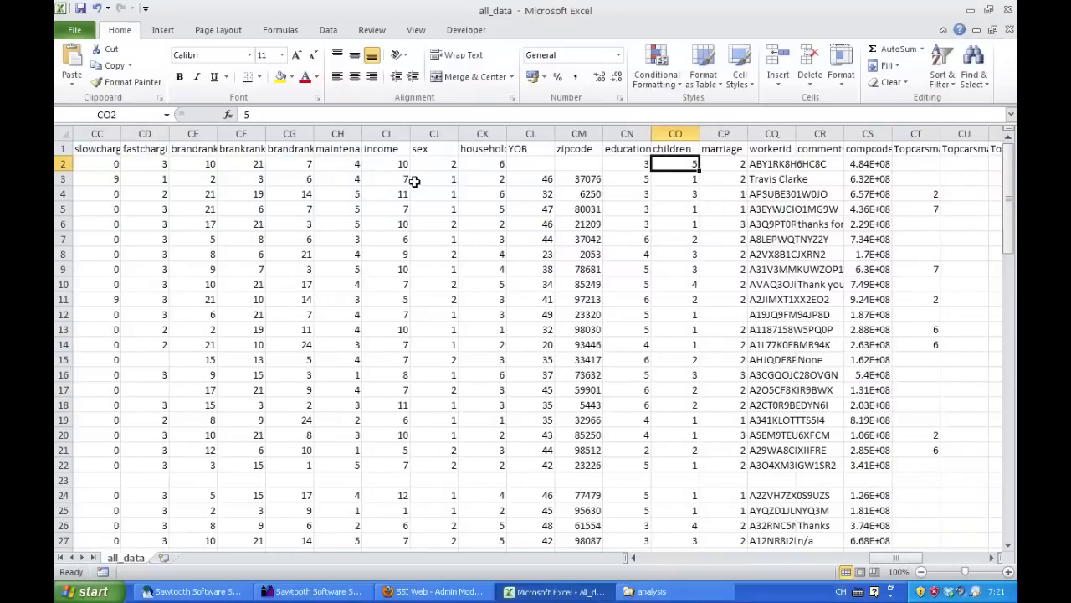
left_click(475, 163)
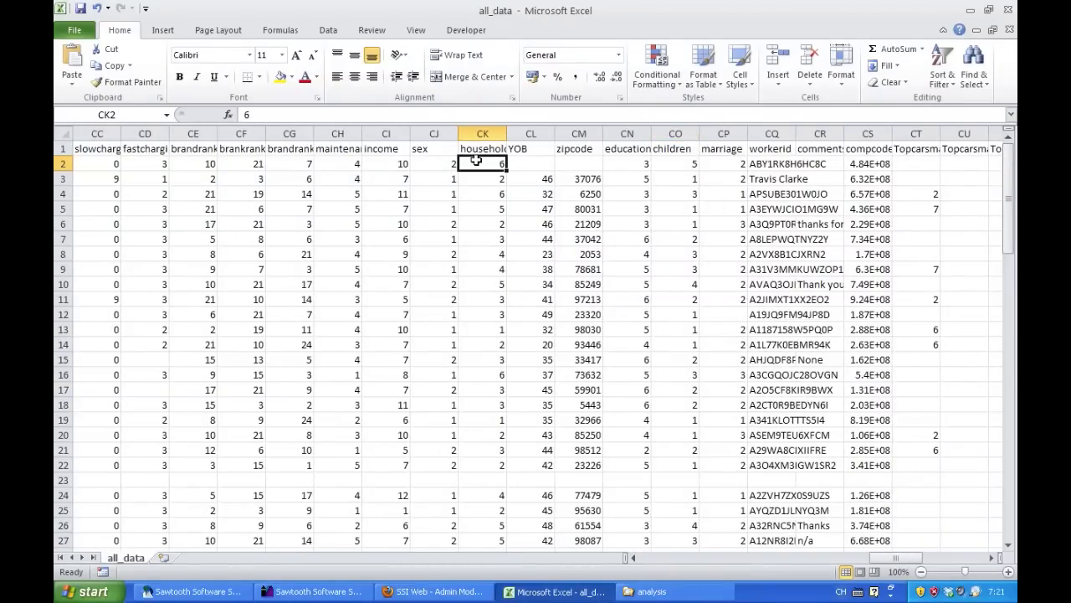
left_click(445, 163)
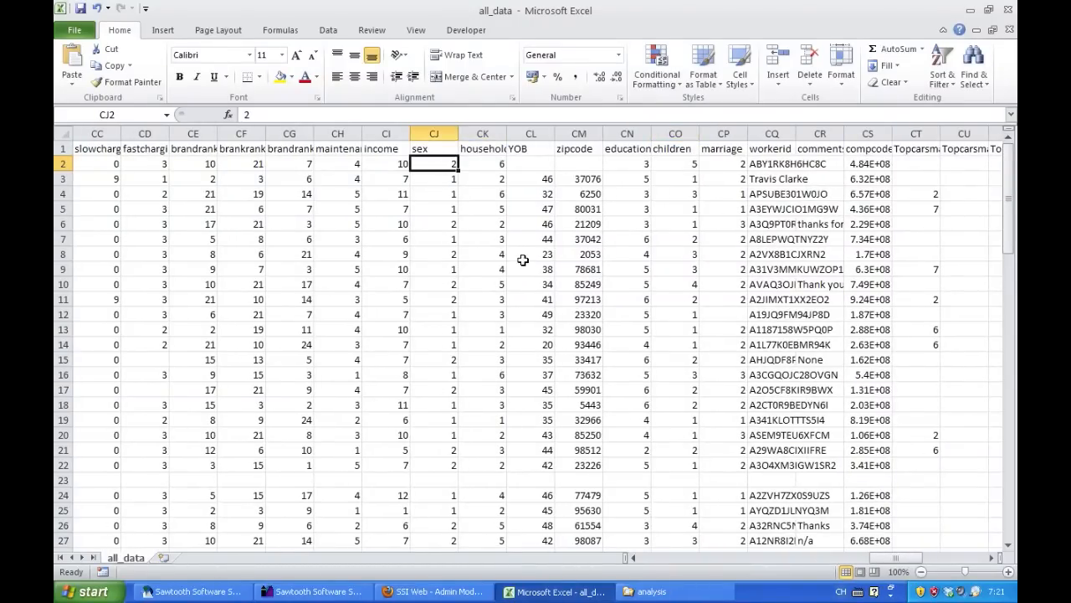
left_click(428, 152)
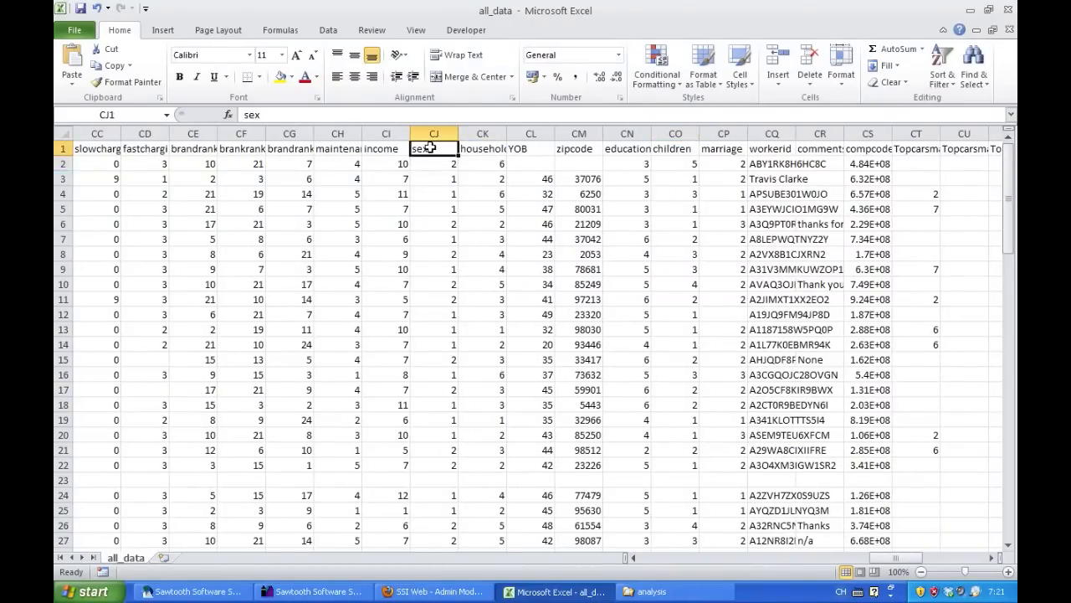
left_click(428, 160)
left_click(426, 176)
left_click(426, 164)
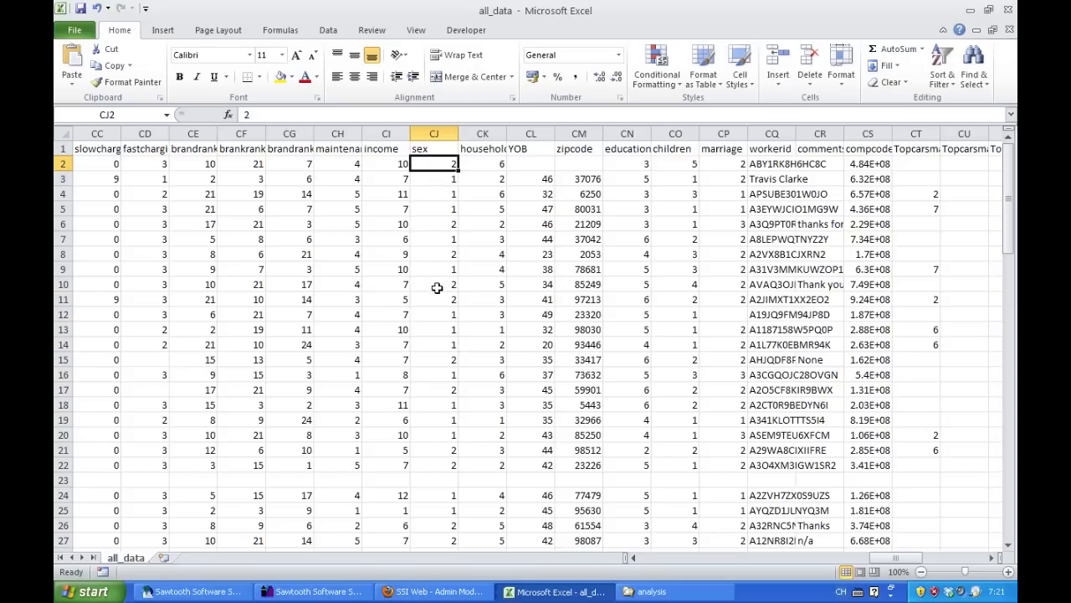
scroll(437, 287, "down", 19)
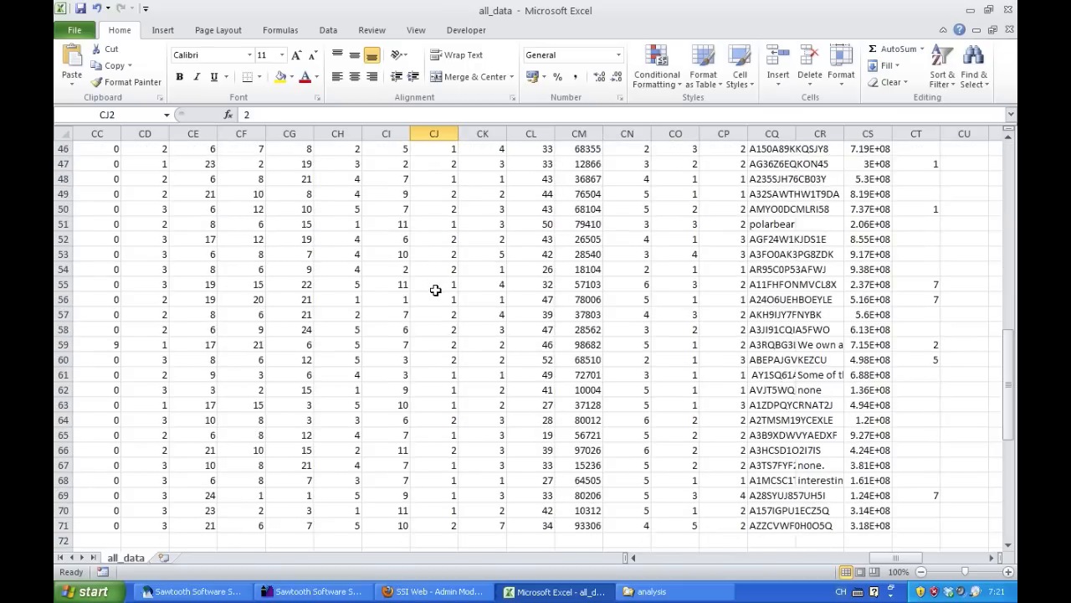
scroll(436, 383, "down", 8)
Step: Enter =COUNTIF(CJ2:CJ90,"=2") in CJ93 to count respondents coded 2 (41)
left_click(441, 314)
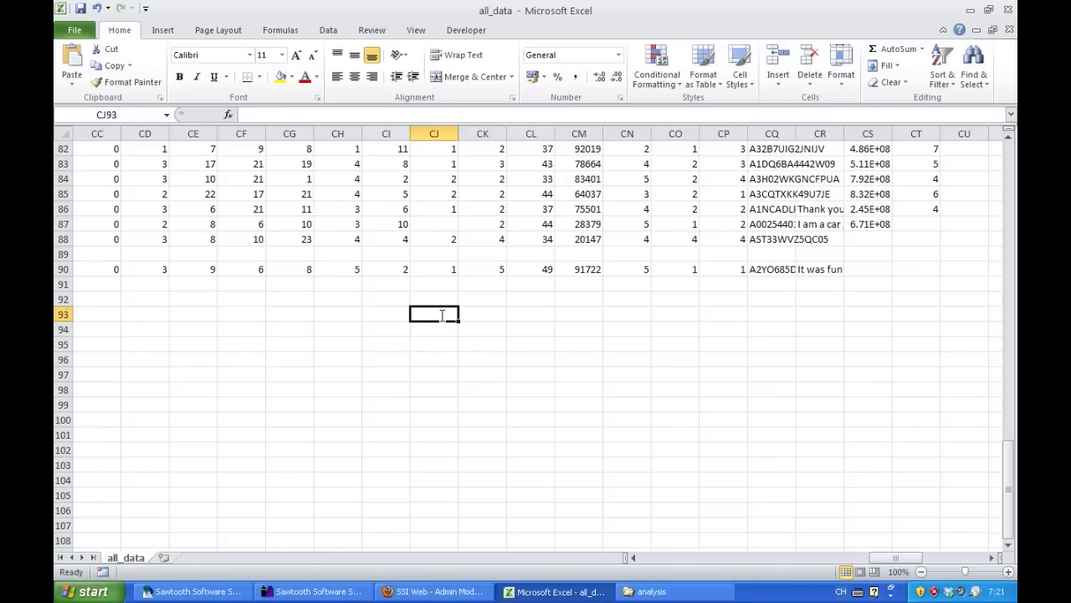
type("=")
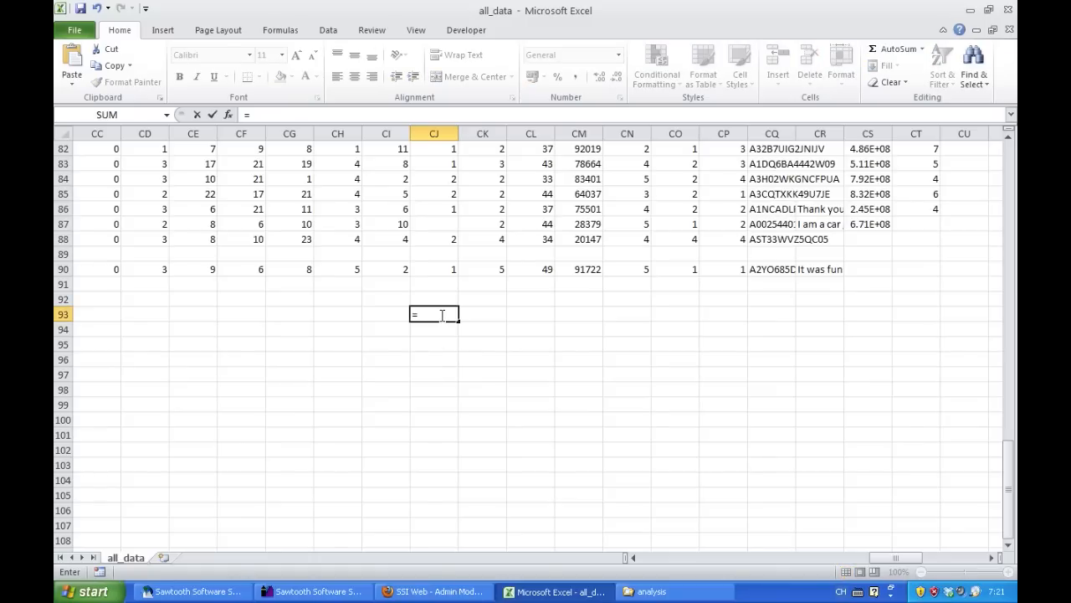
type("coun")
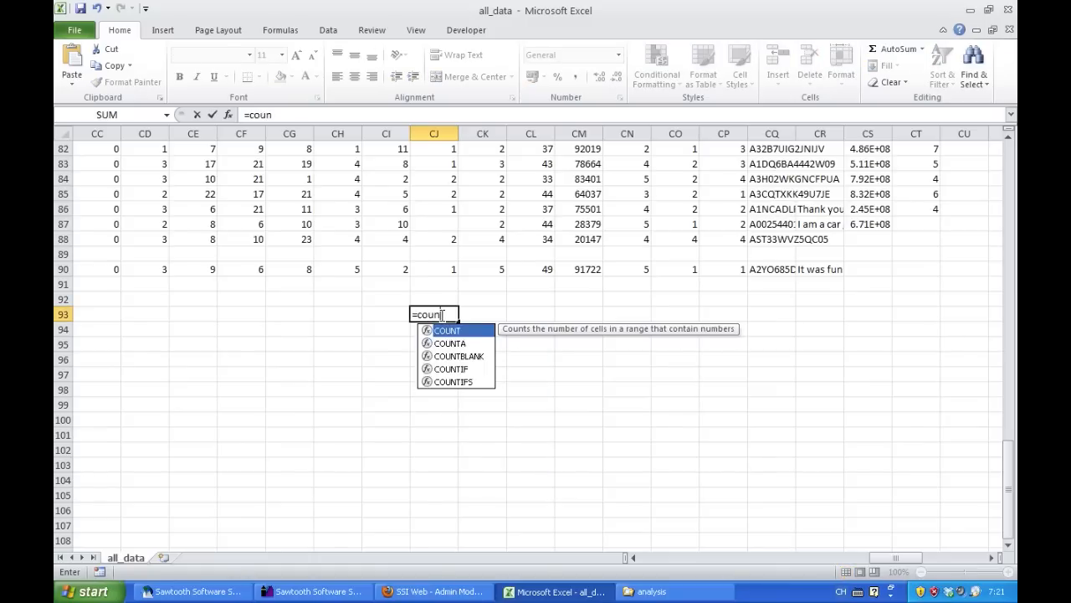
type("tif(")
left_click(427, 269)
scroll(418, 269, "up", 20)
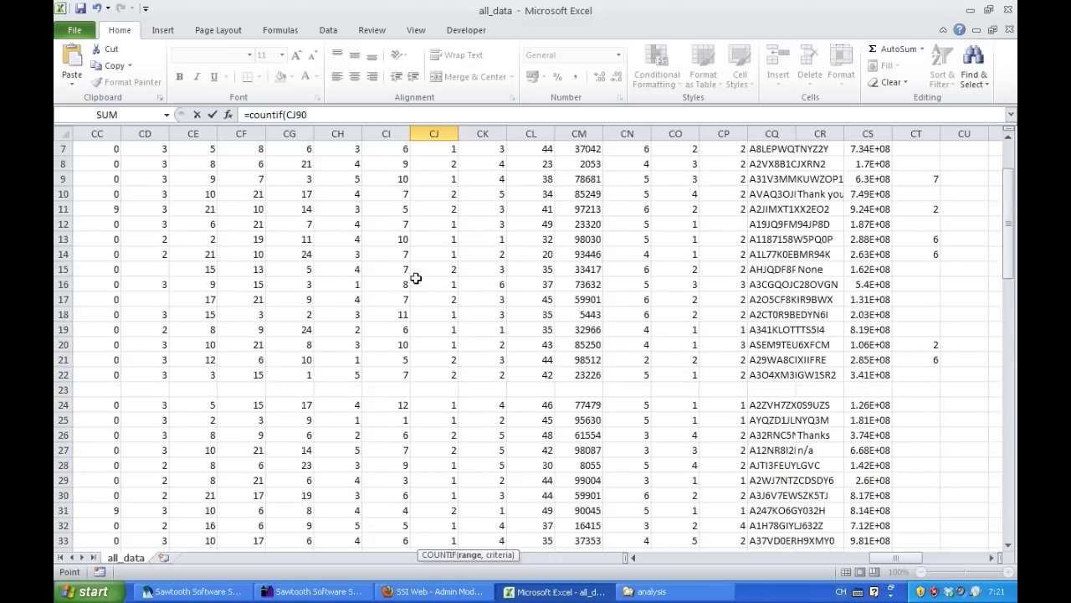
scroll(415, 278, "up", 2)
left_click(427, 162, "shift")
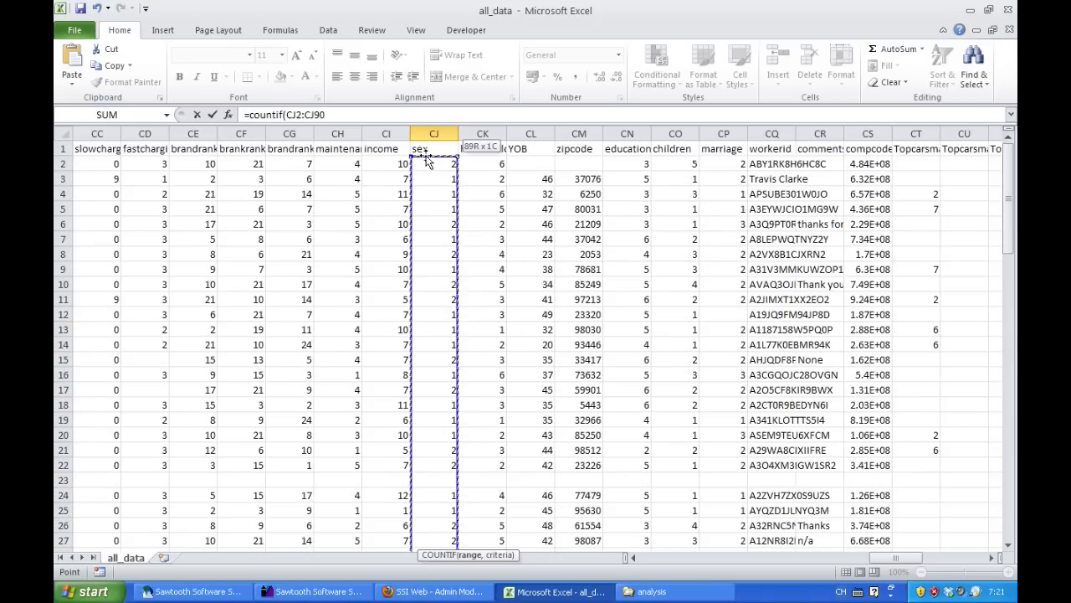
left_click(381, 115)
type(",")
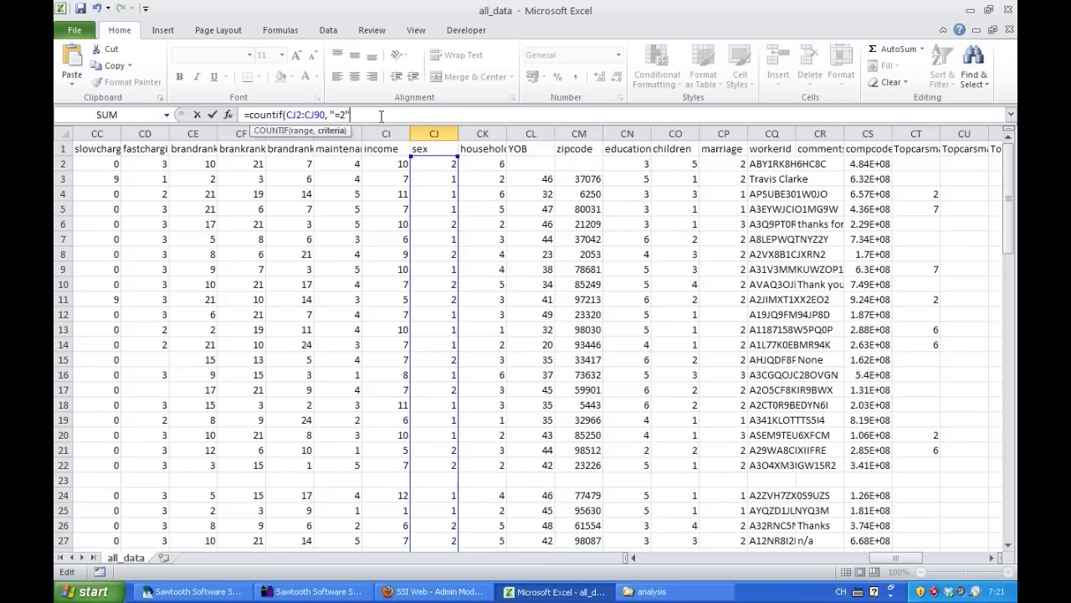
type("\"=2\")")
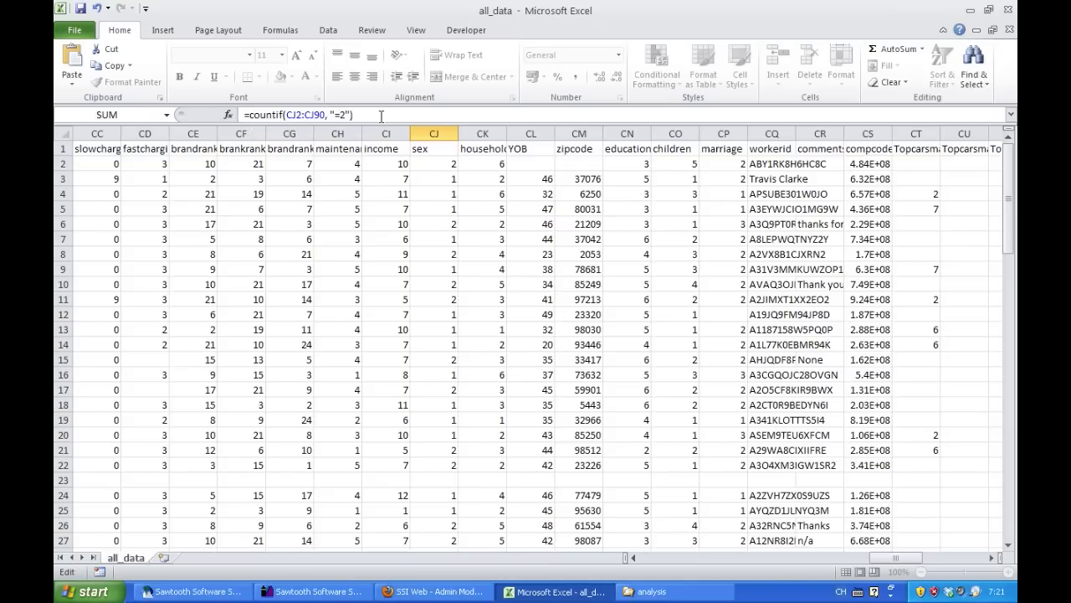
key("Return")
Step: Copy the formula into CJ94 with criterion "=1" to count respondents coded 1 (43)
left_click(451, 522)
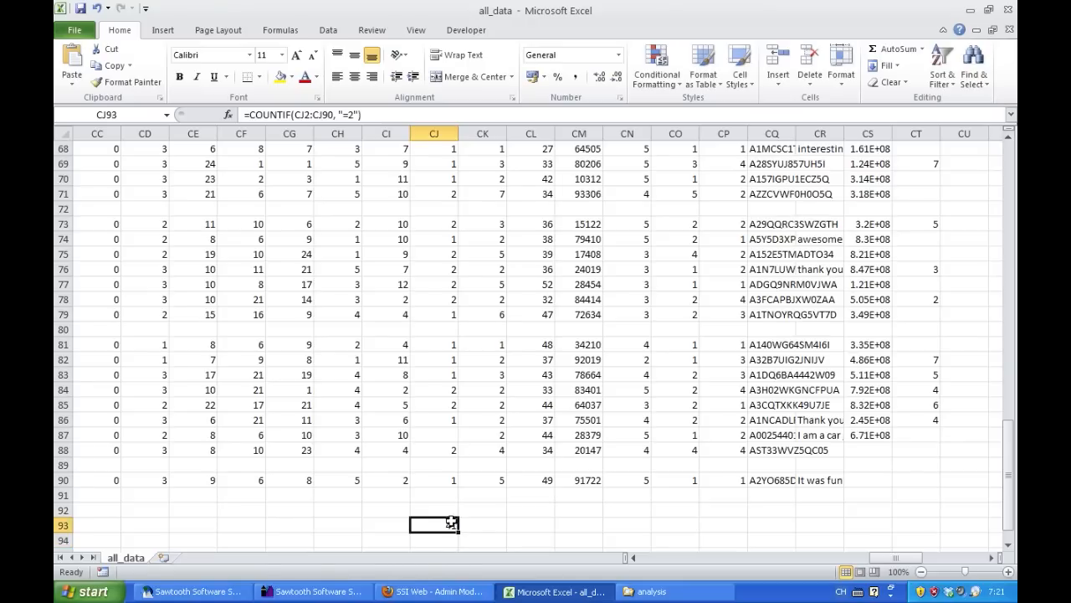
scroll(452, 521, "down", 2)
left_click(368, 114)
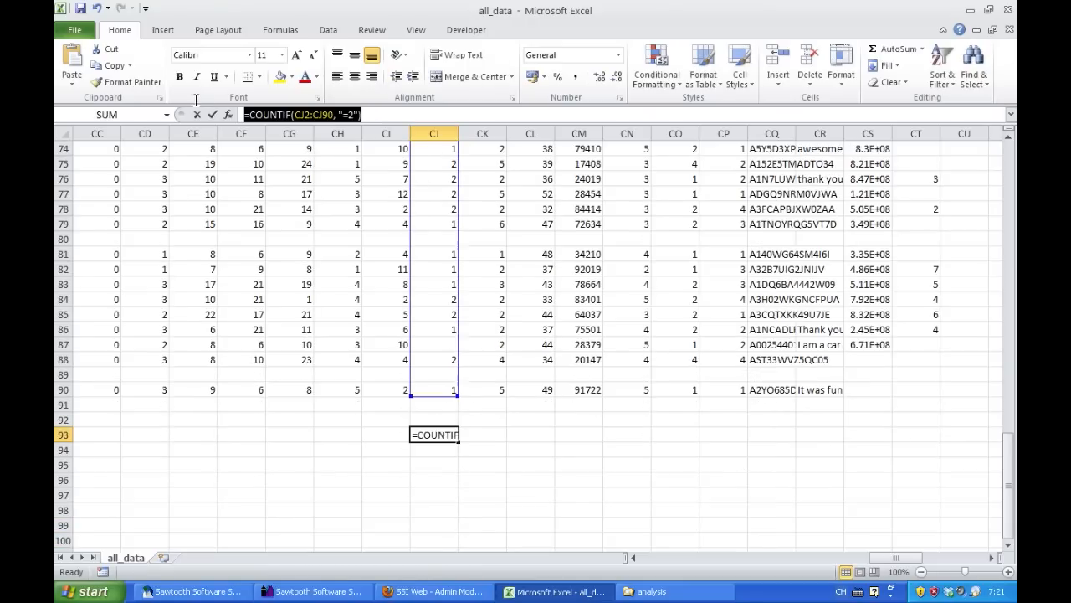
key("Return")
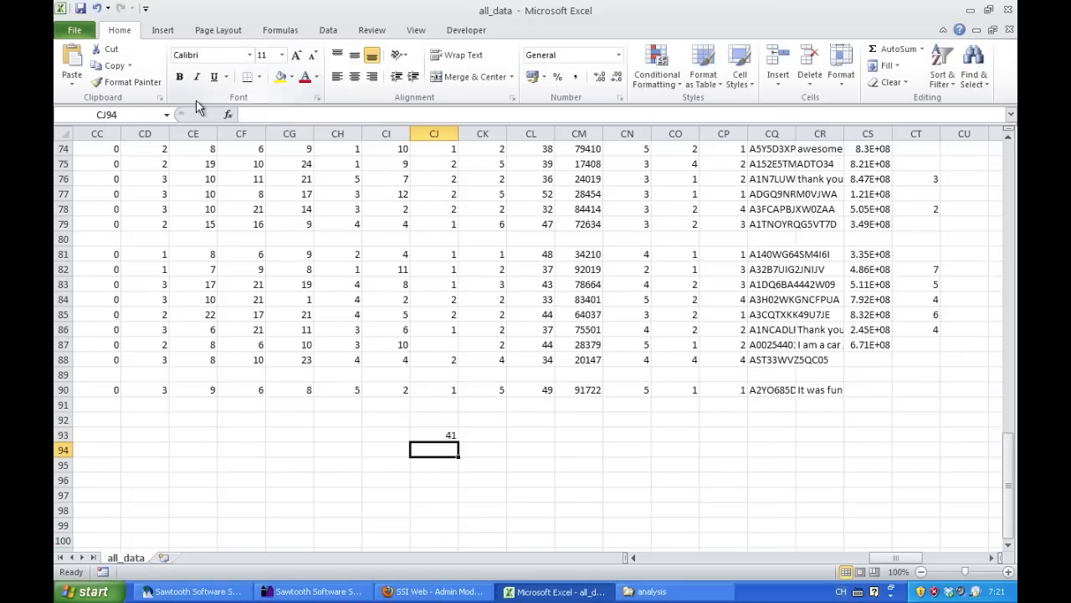
left_click(286, 114)
type("=COUNTIF(CJ2:CJ90, \"=2\")")
left_click(354, 115)
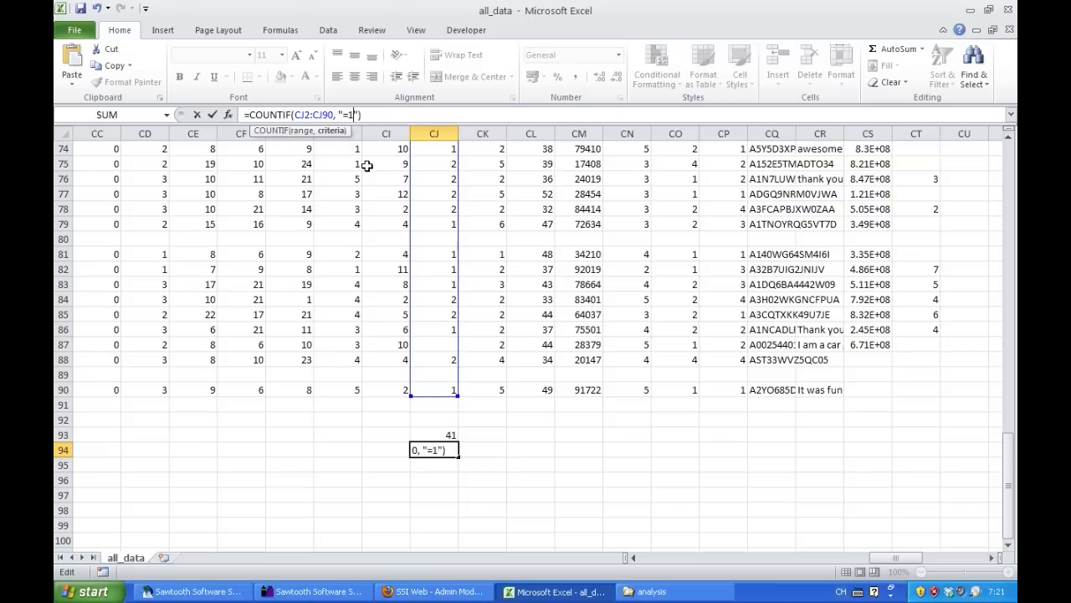
key("Return")
left_click(468, 454)
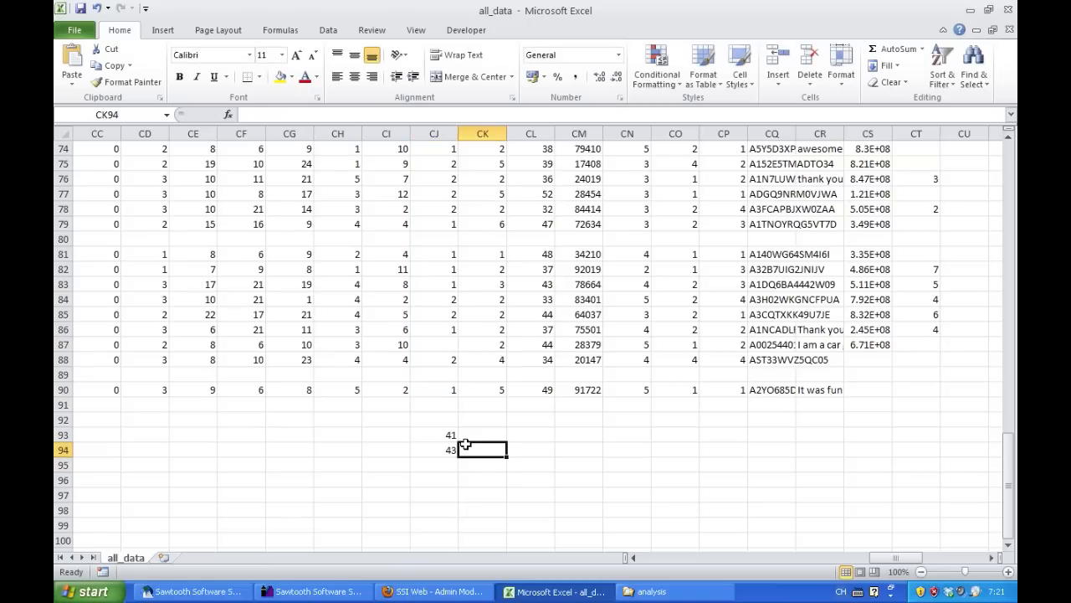
left_click(449, 435)
scroll(626, 434, "up", 20)
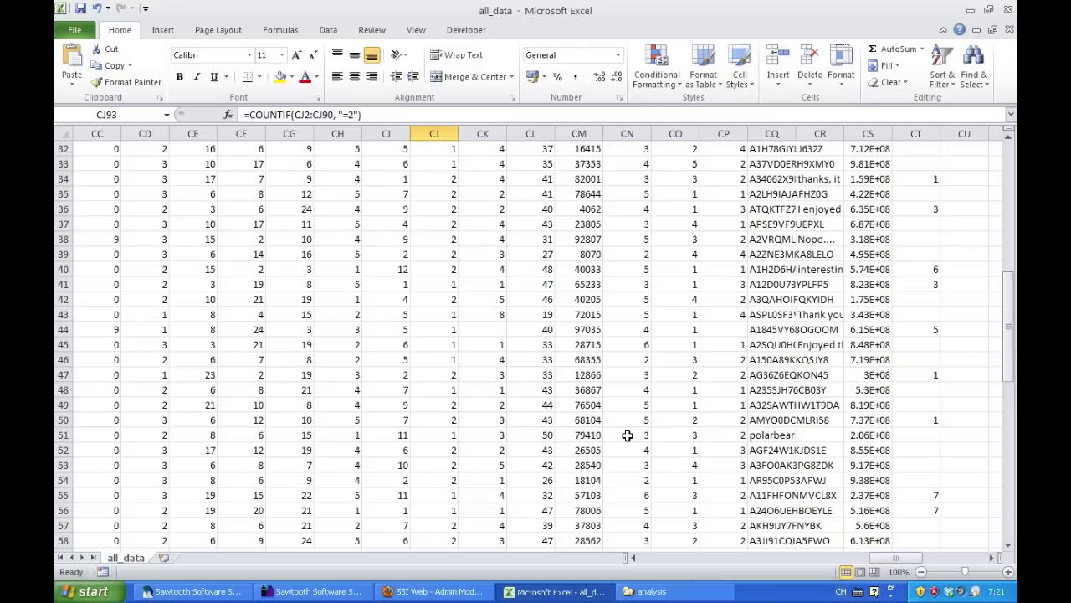
scroll(618, 431, "up", 4)
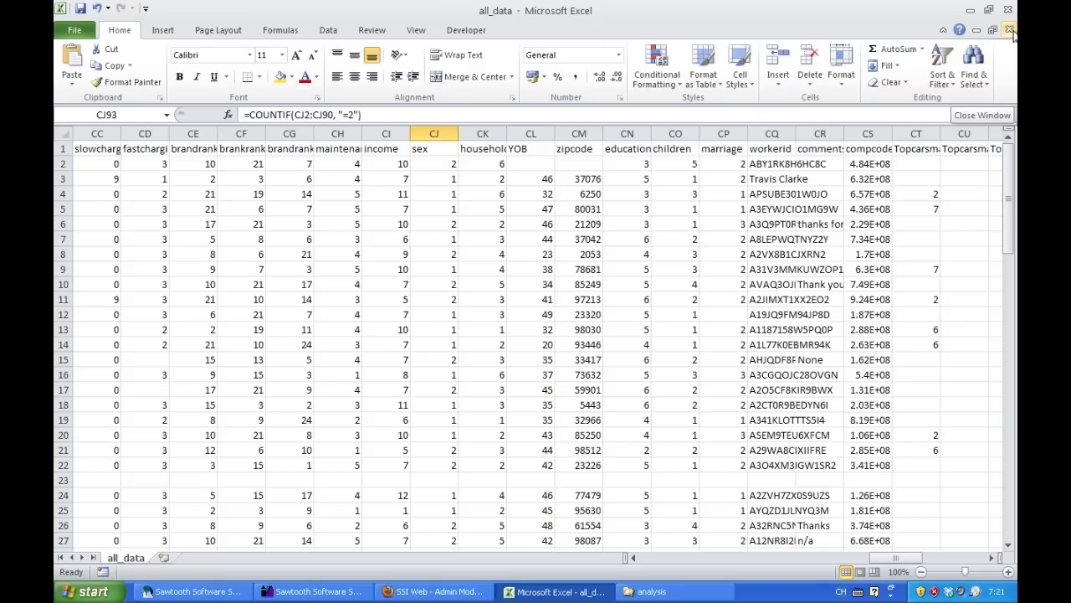
Step: Close the all_data workbook without saving and switch back to the SSI Web usaS study
left_click(649, 591)
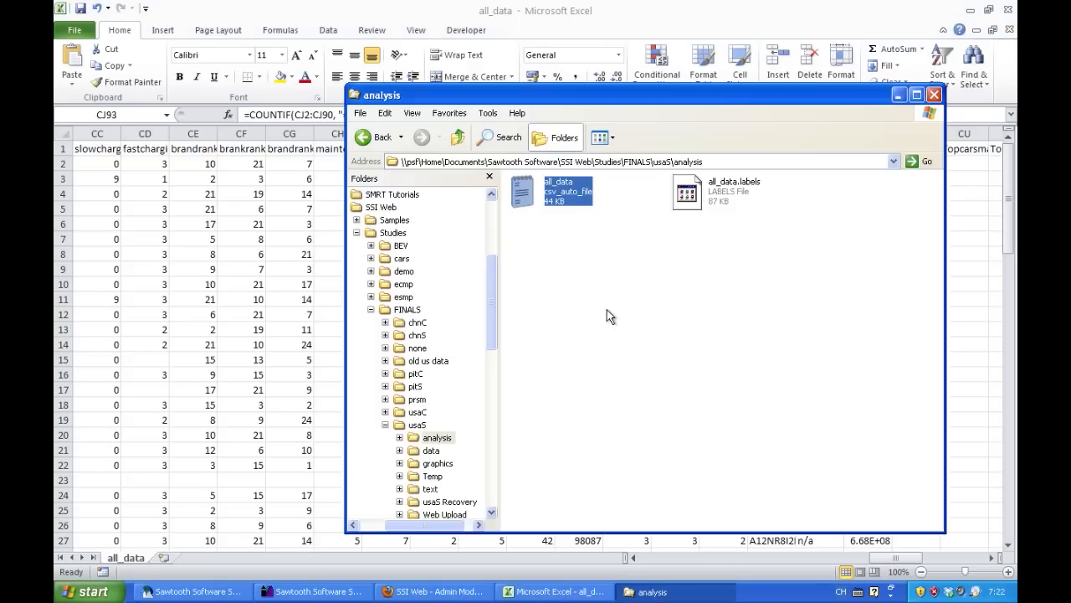
left_click(607, 259)
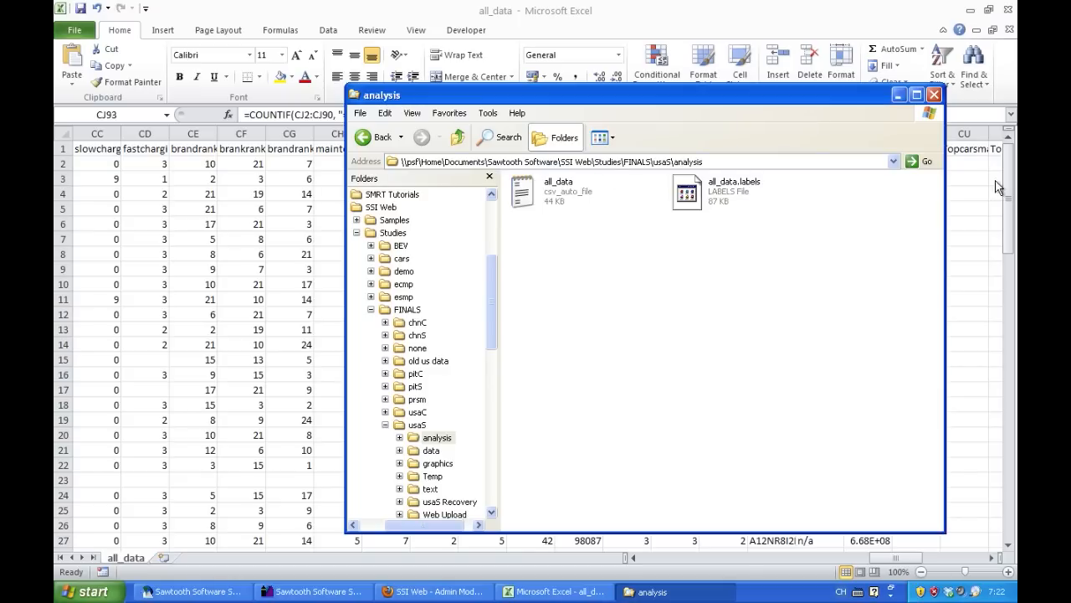
left_click(981, 52)
left_click(1009, 29)
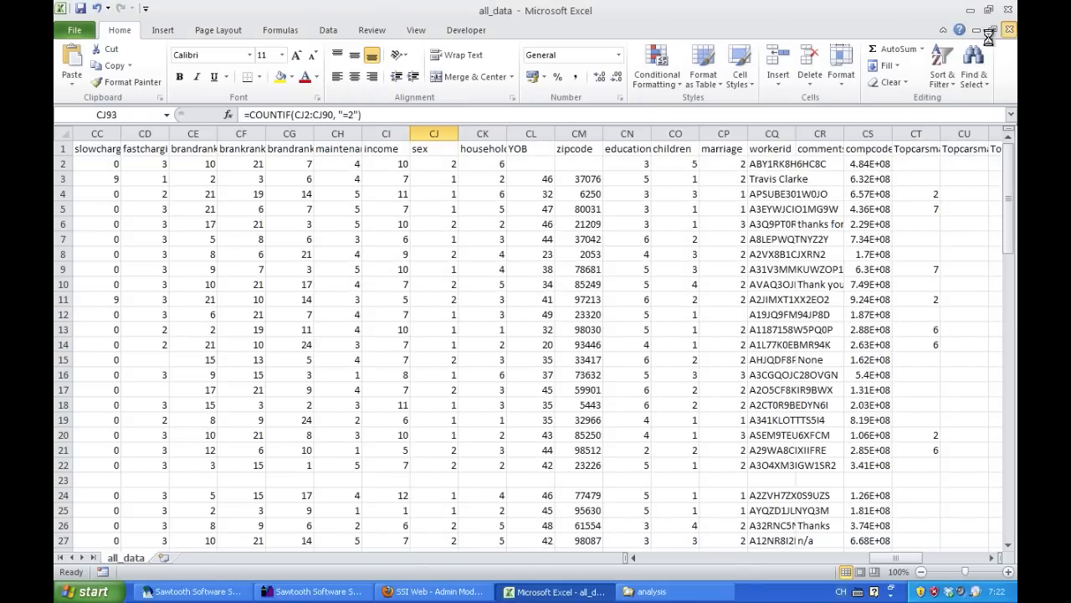
left_click(536, 320)
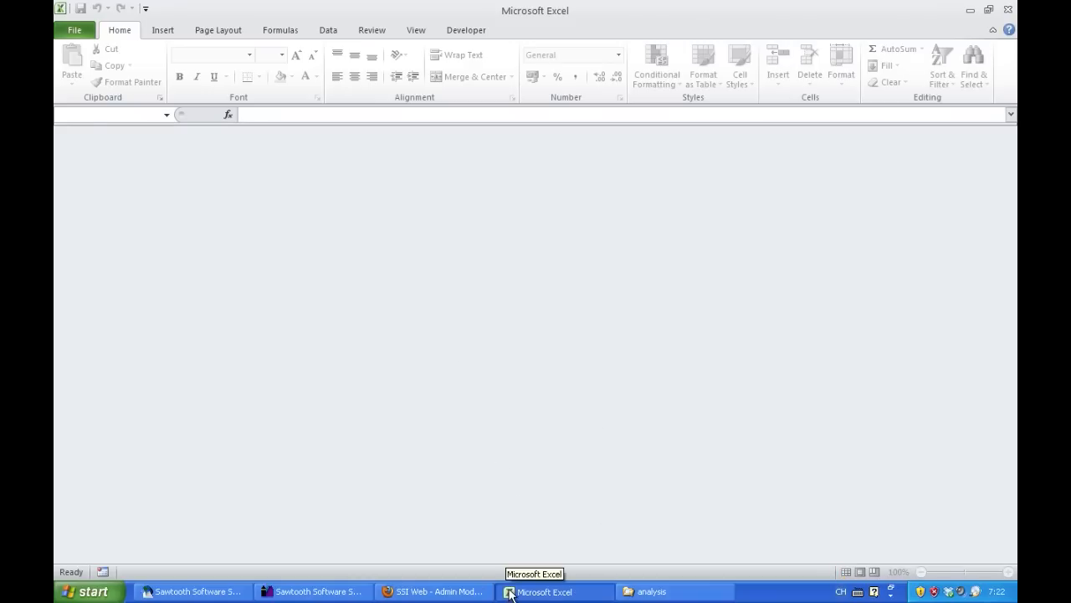
left_click(193, 591)
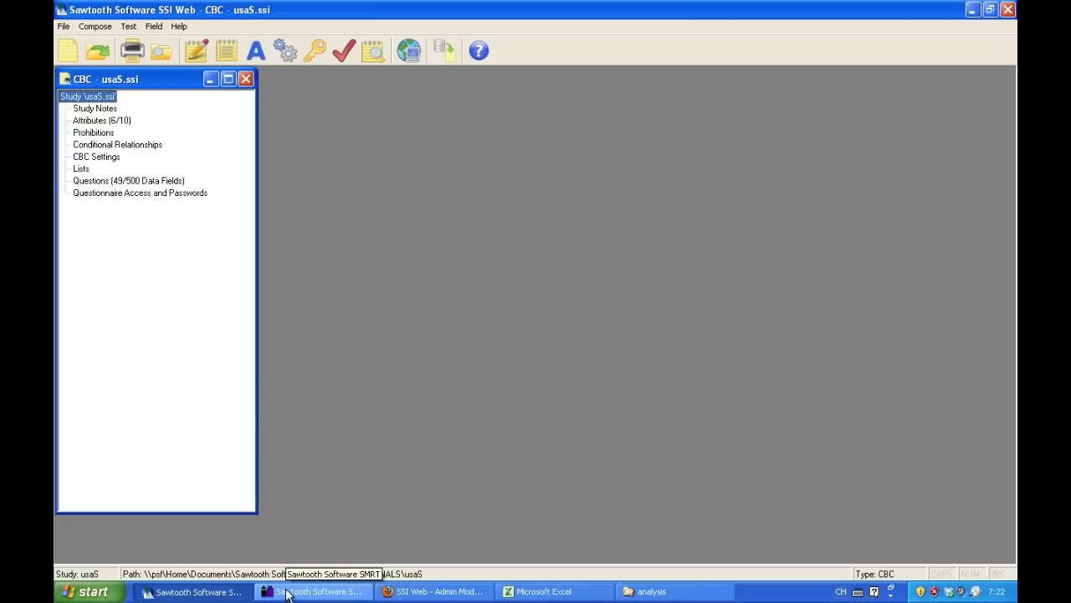
Step: Prepare usaS.att and usaS.cho with all respondents and random plus fixed tasks, then close SSI Web
left_click(63, 26)
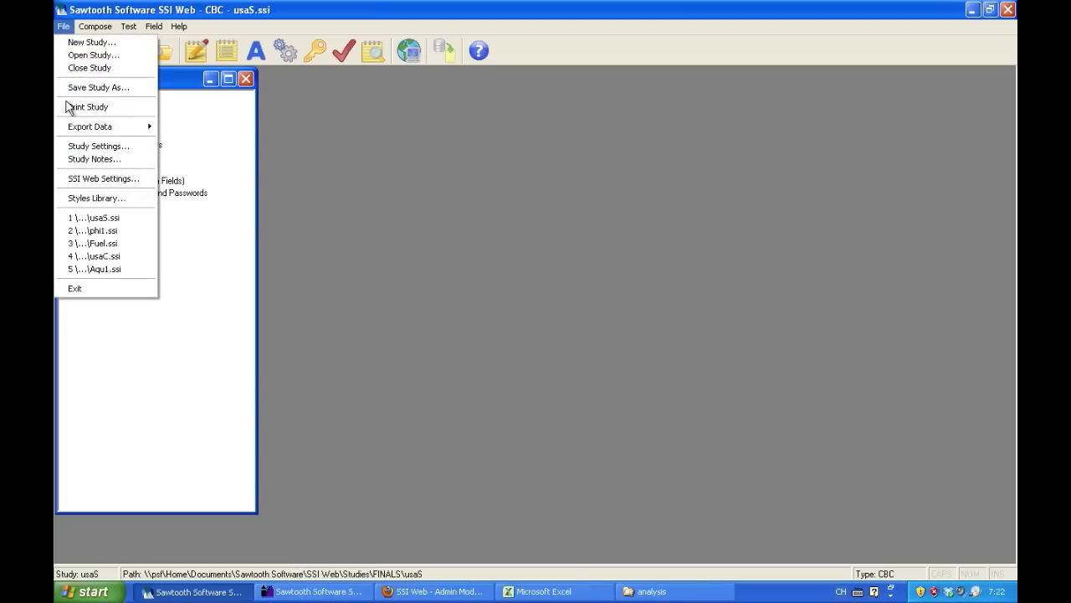
mouse_move(84, 127)
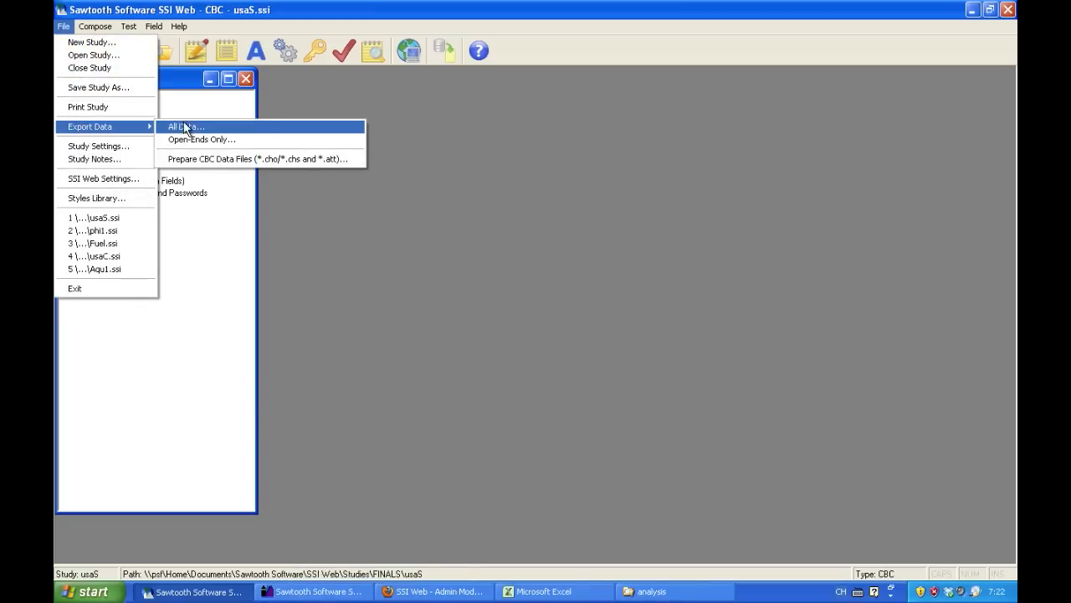
left_click(245, 163)
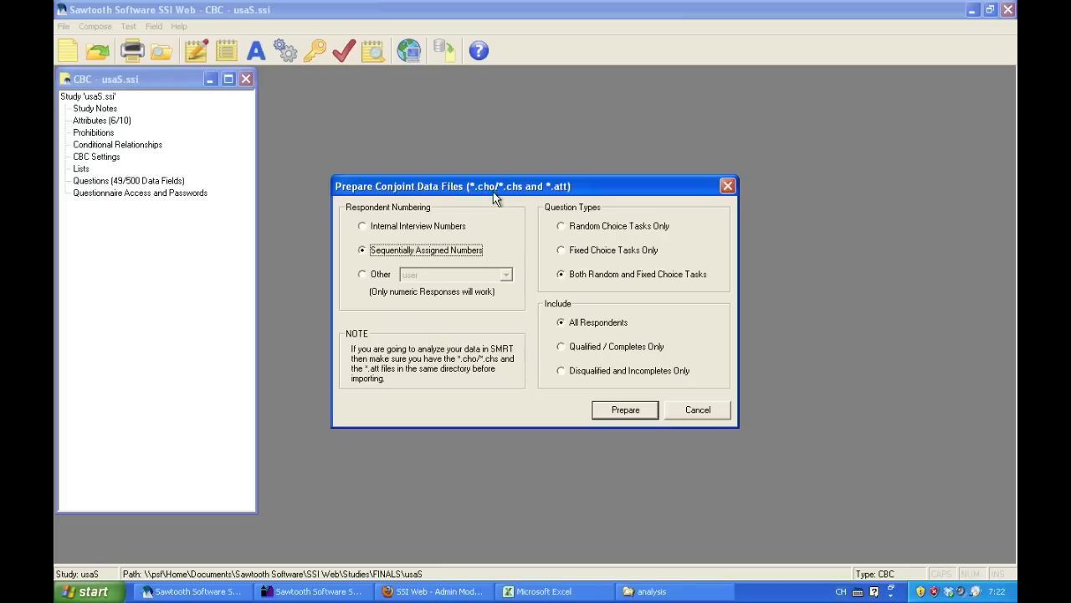
left_click(562, 275)
left_click(562, 322)
left_click(564, 275)
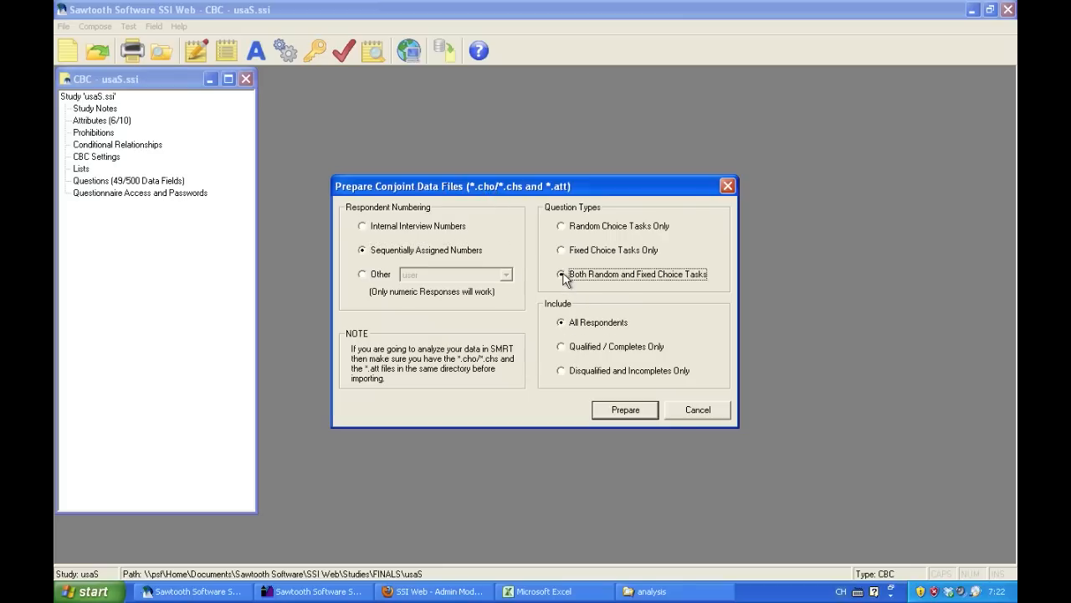
left_click(559, 323)
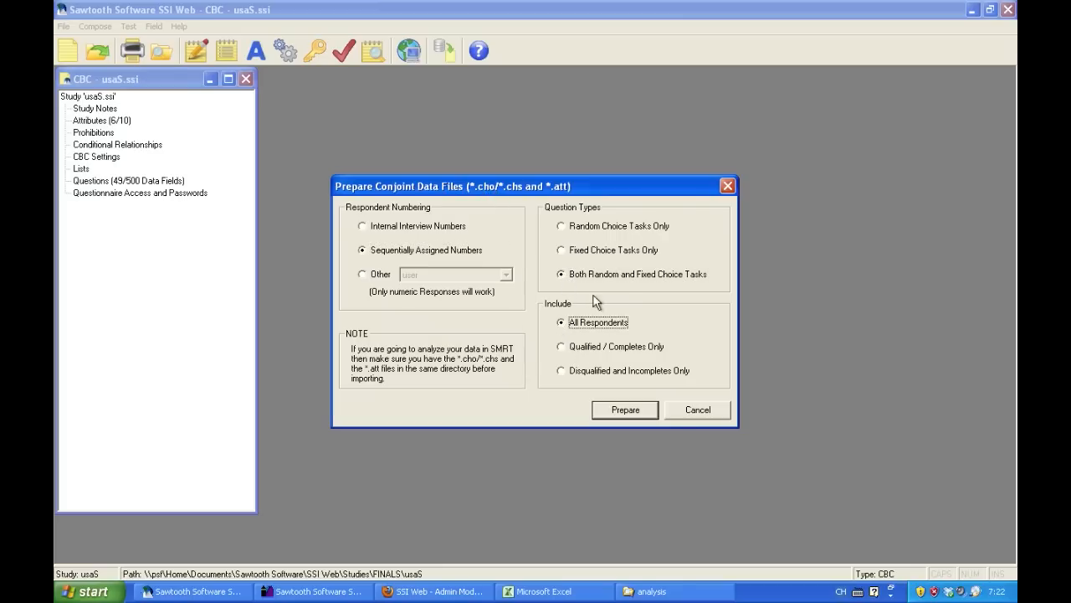
left_click(620, 411)
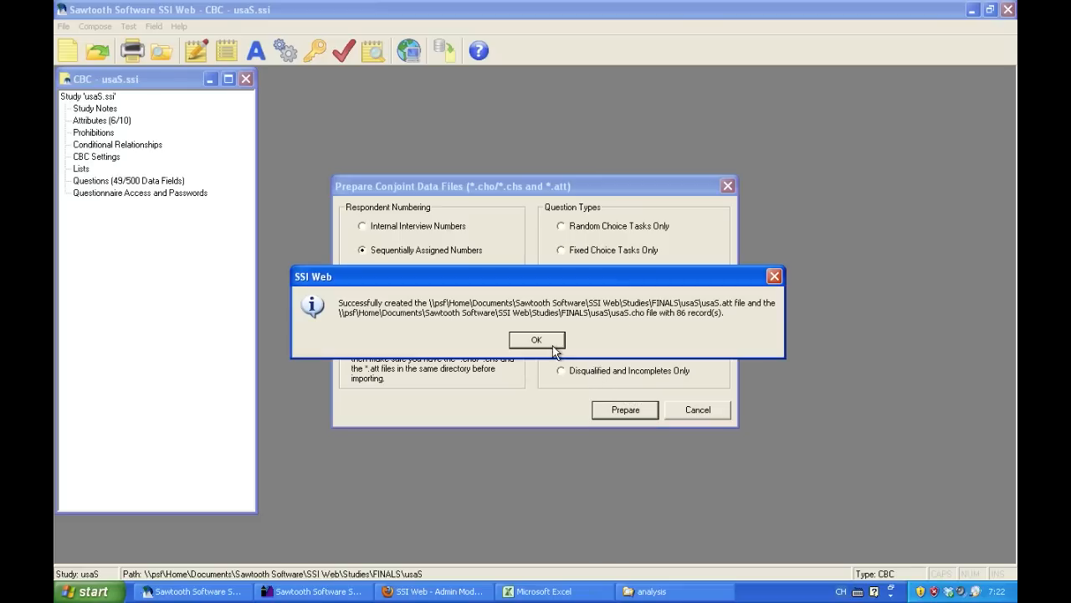
left_click(537, 340)
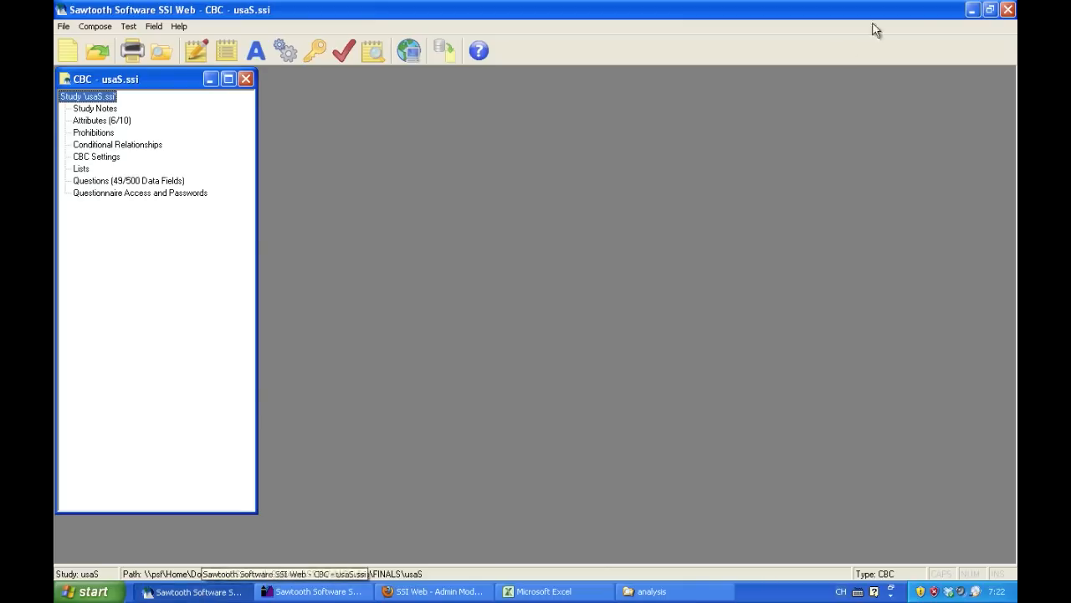
left_click(1008, 10)
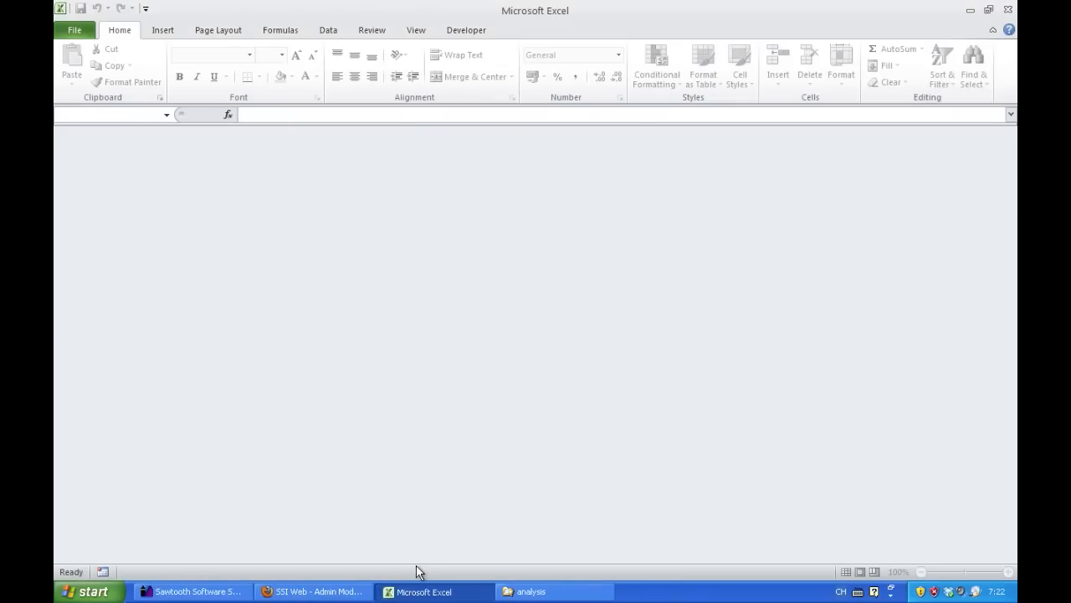
Step: Check the usaS study folder for the new usaS.att and usaS.cho files, then return to SMRT
left_click(196, 593)
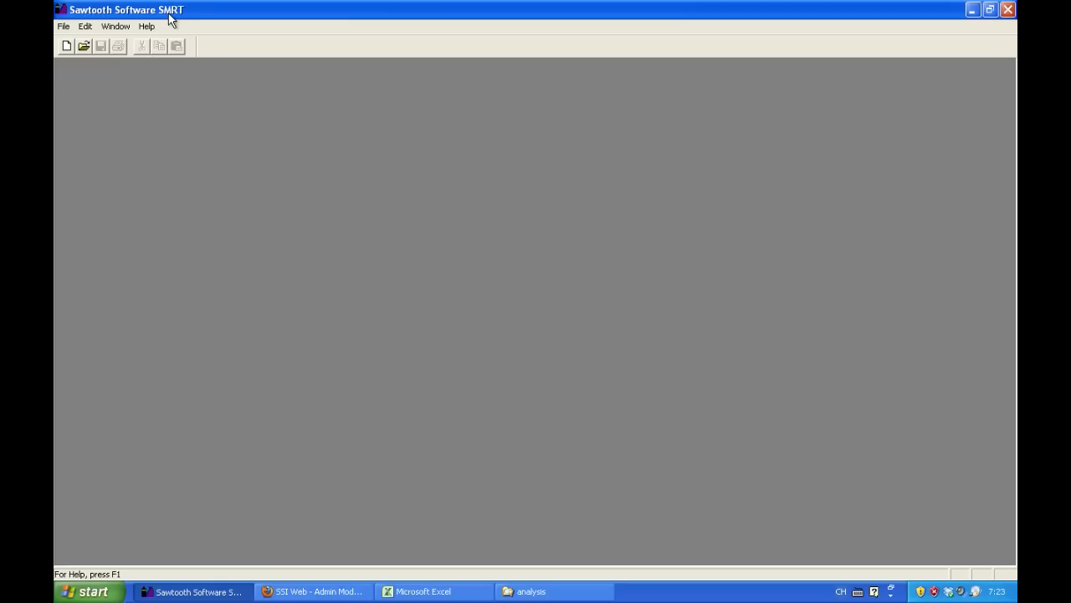
left_click(569, 592)
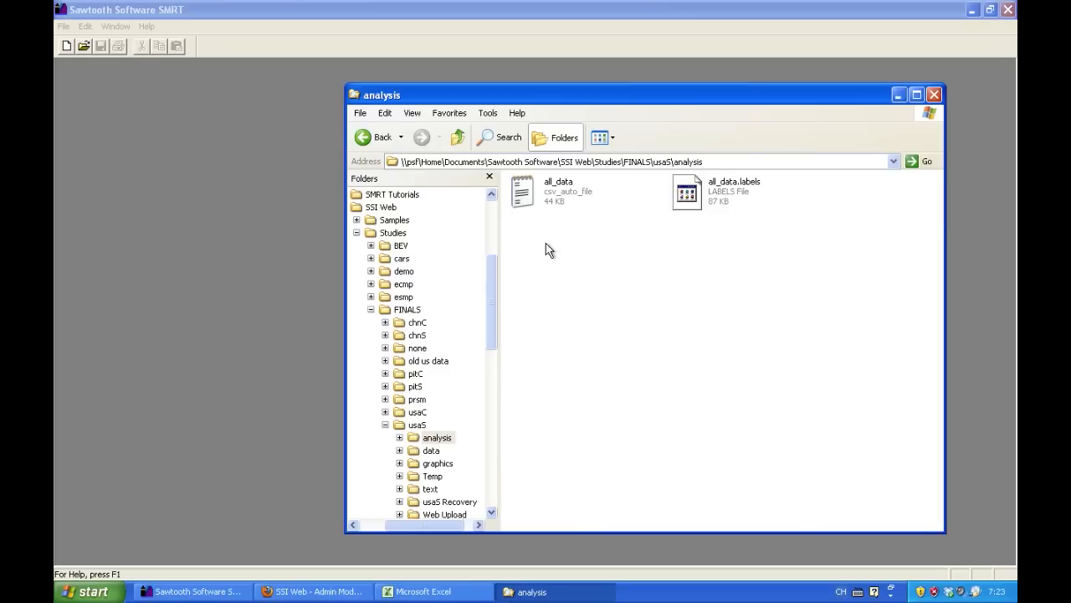
left_click(368, 137)
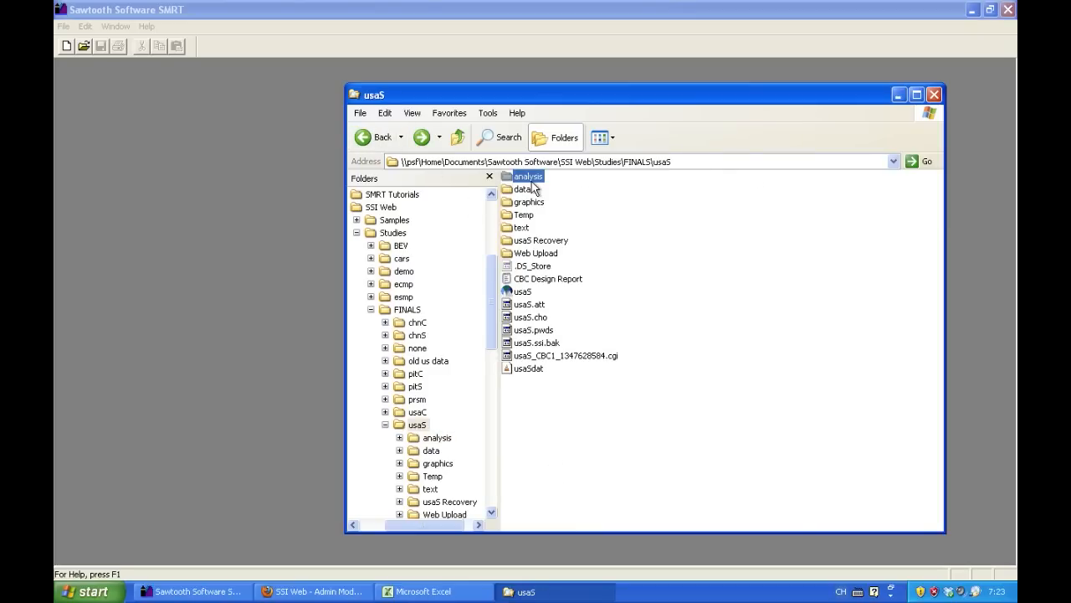
left_click_drag(538, 439, 532, 191)
left_click(630, 384)
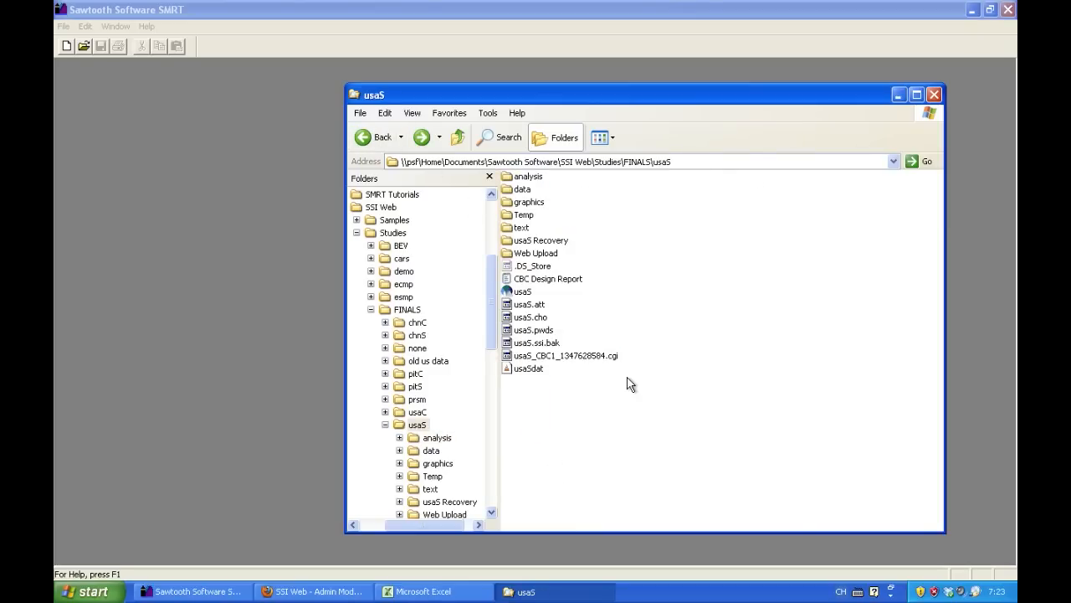
left_click(534, 318)
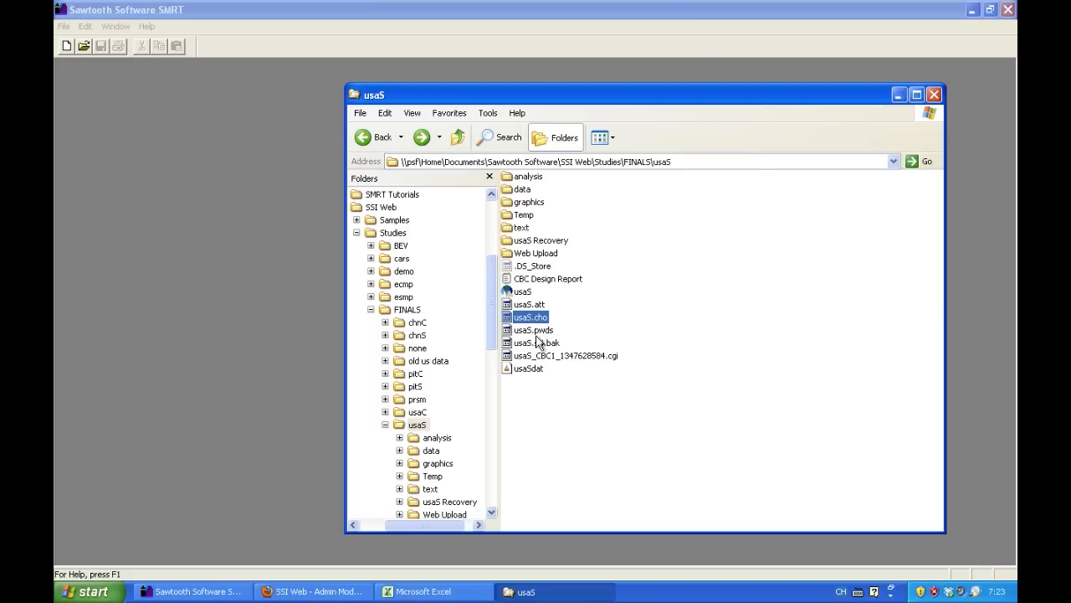
left_click(625, 458)
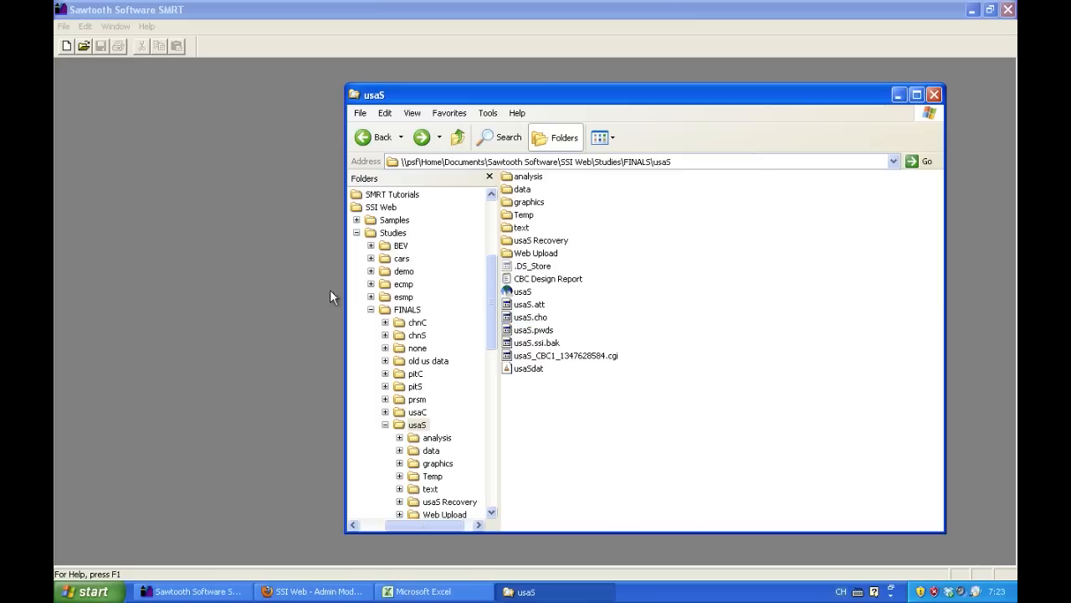
left_click(254, 248)
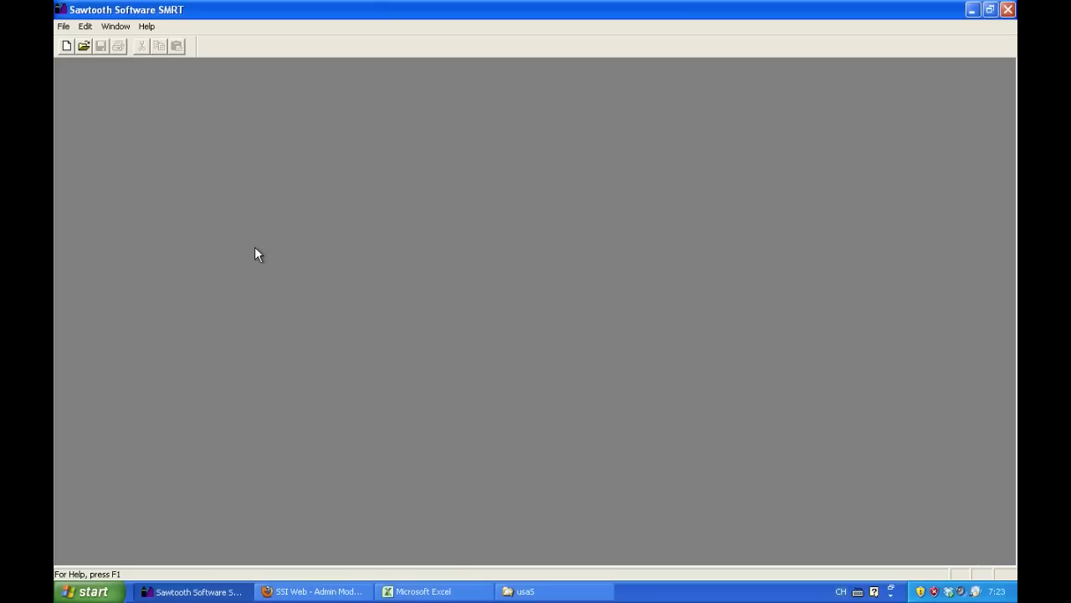
Step: Create a new Choice-Based Conjoint study saved as Study1 in the usaS analysis folder
left_click(67, 46)
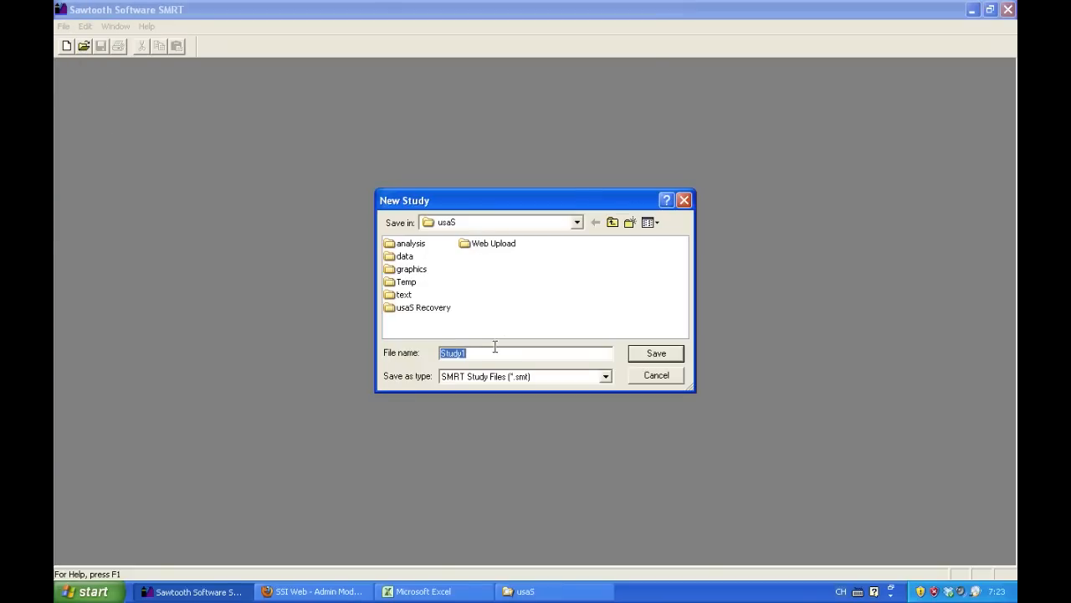
double_click(410, 243)
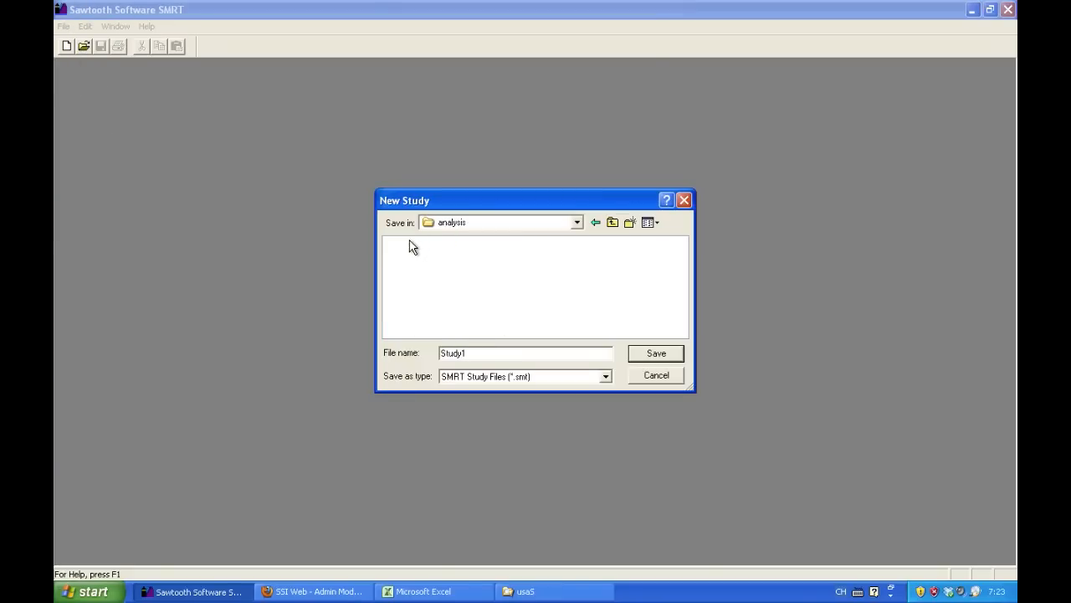
left_click(658, 355)
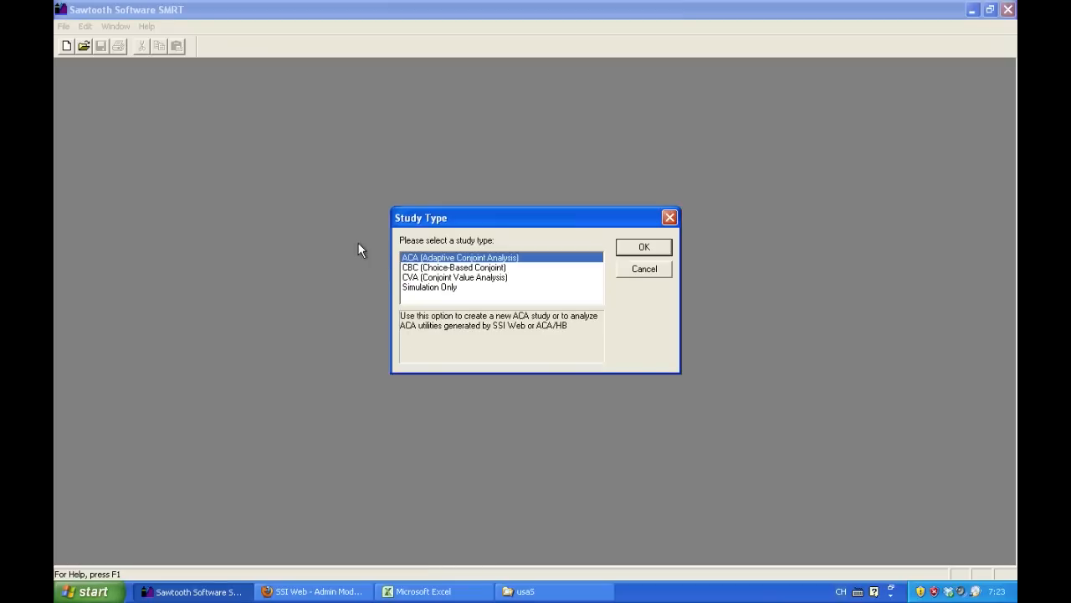
left_click(463, 267)
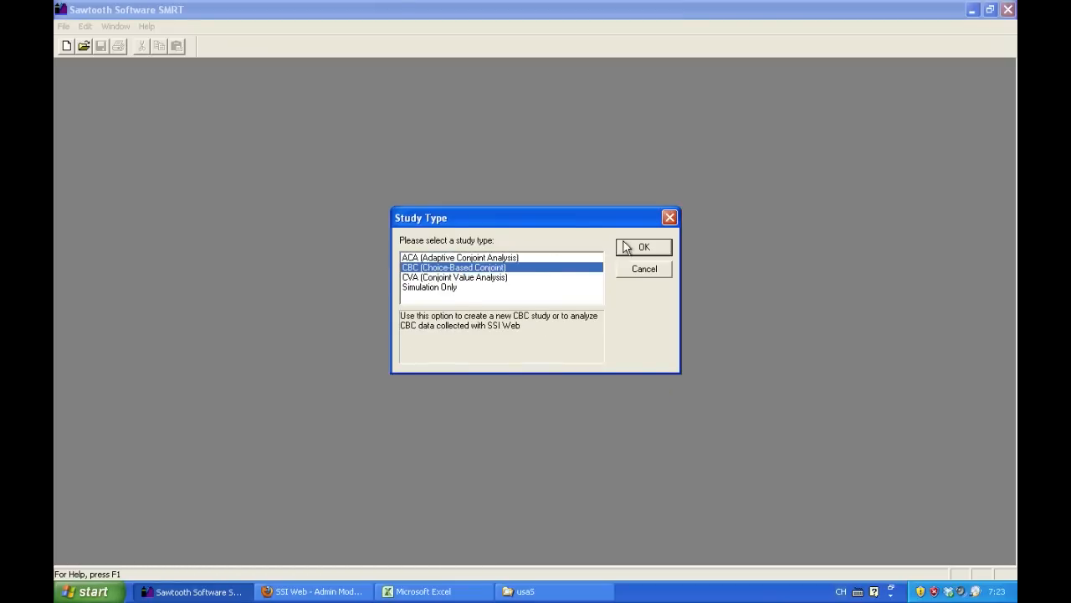
left_click(649, 253)
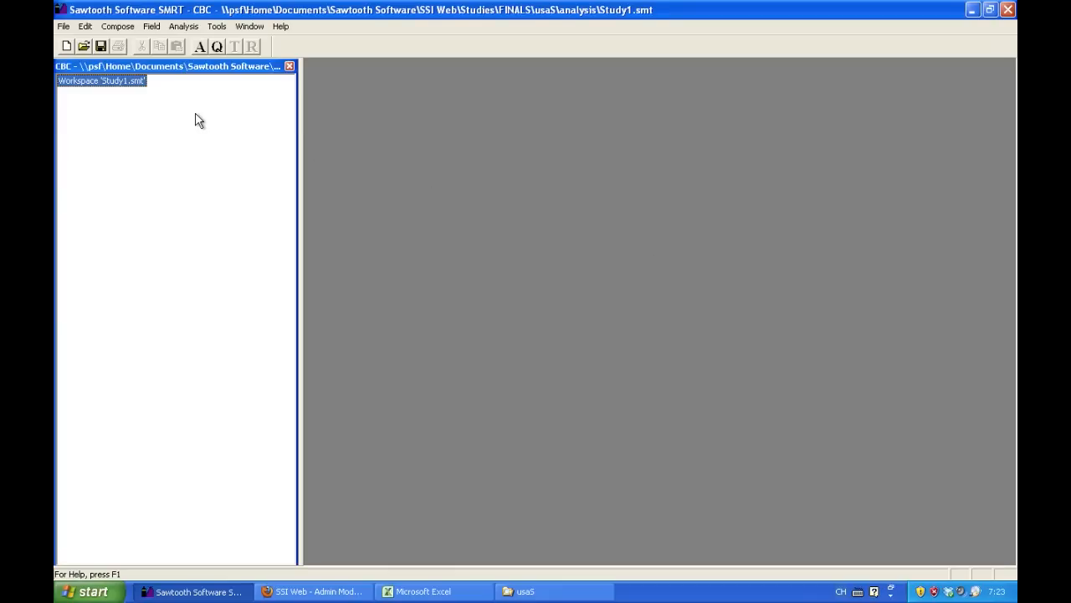
left_click(64, 28)
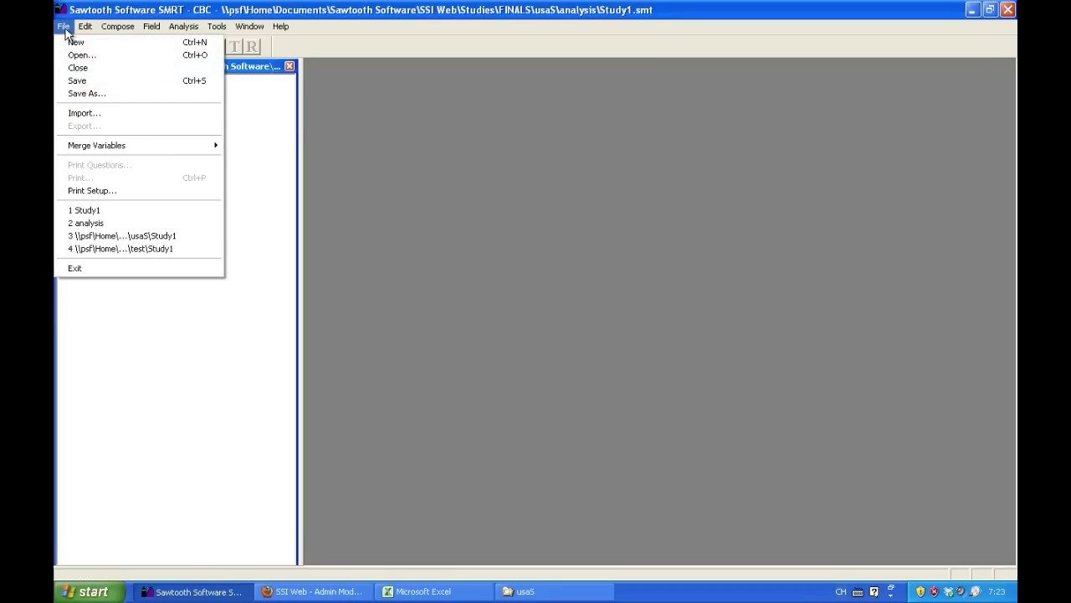
left_click(258, 174)
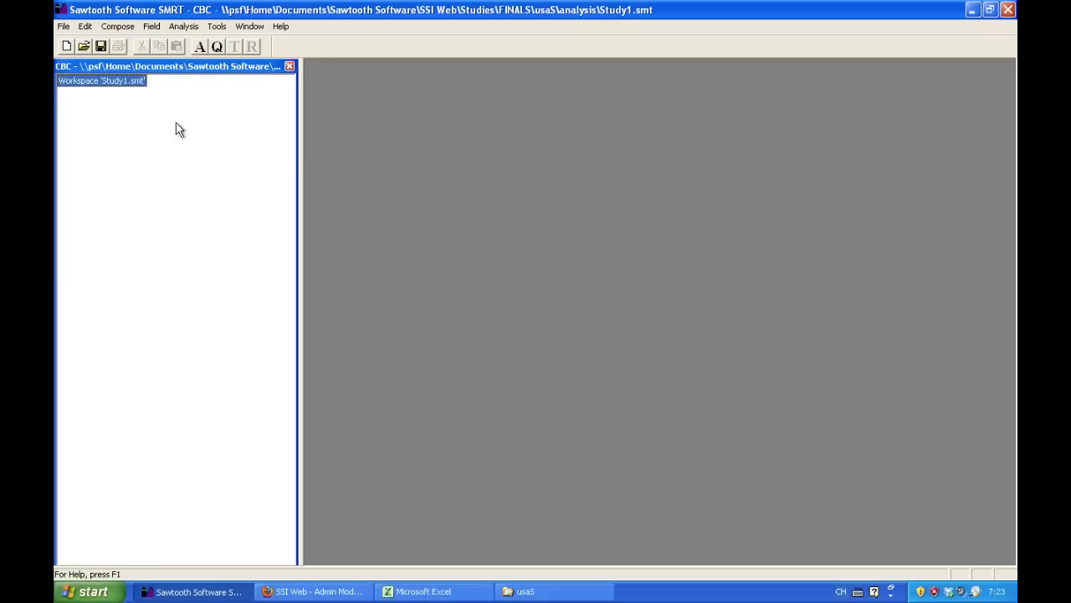
Step: Import usaS.cho from the usaS folder into Study1, bringing in 86 respondents
left_click(63, 28)
left_click(82, 111)
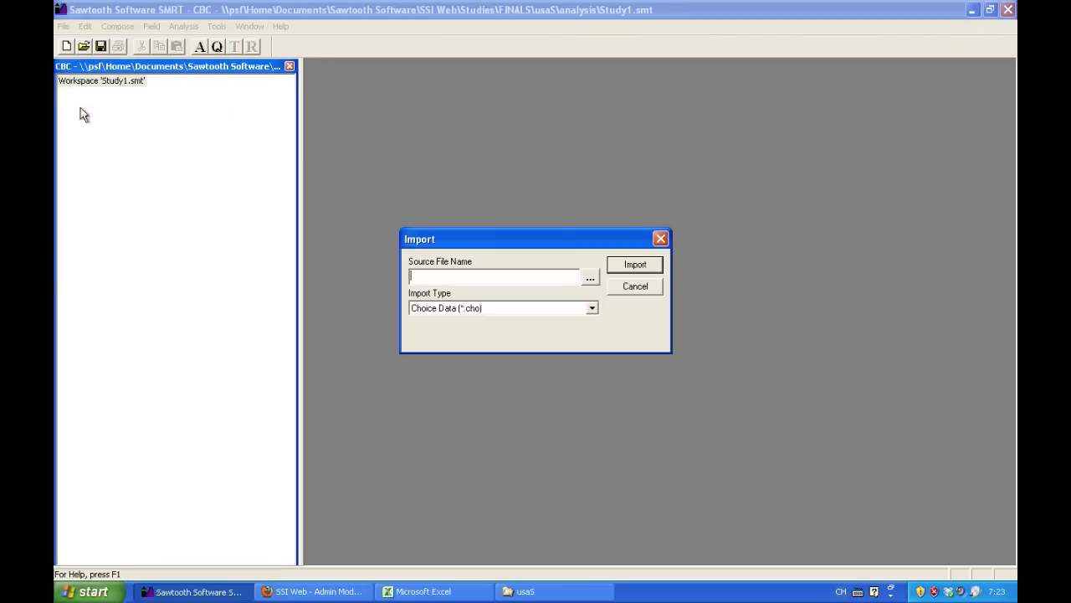
left_click(588, 281)
left_click(613, 223)
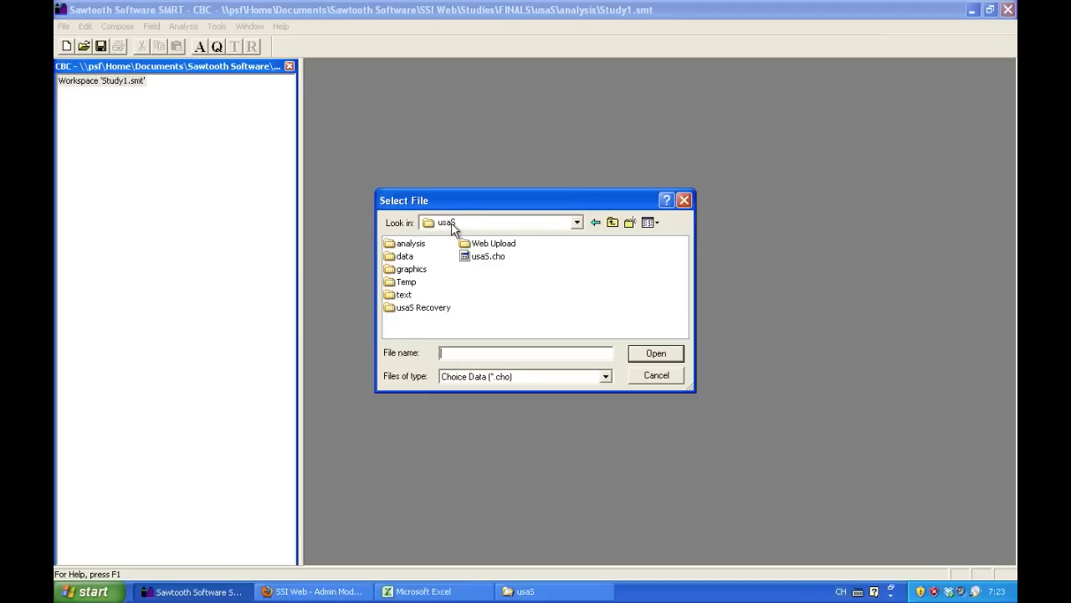
left_click(485, 256)
left_click(656, 352)
left_click(633, 265)
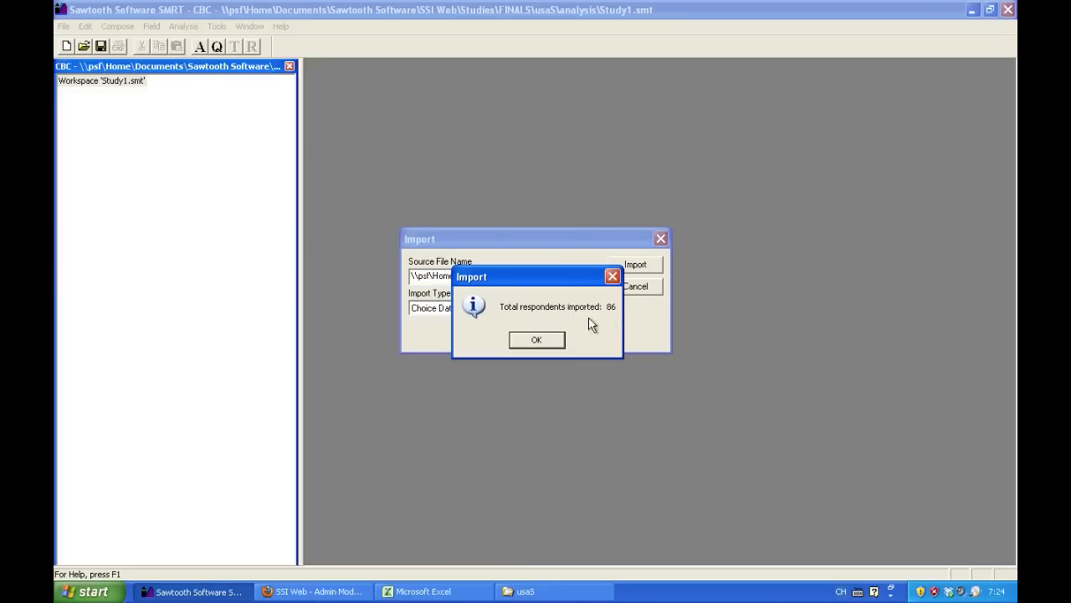
left_click(544, 339)
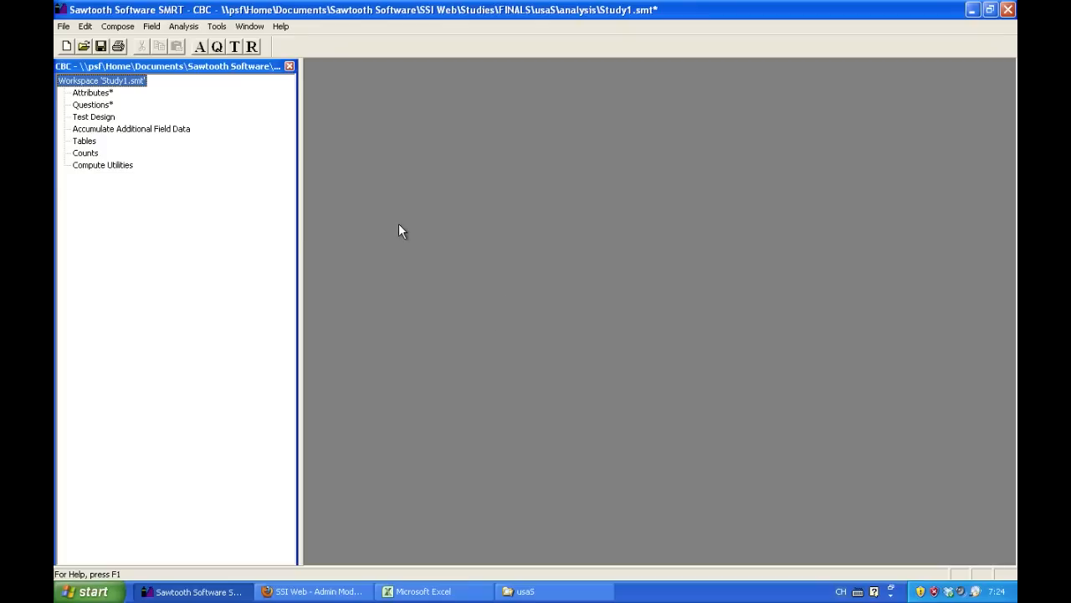
Step: Open Compute Utilities and its logit estimation settings
left_click(193, 30)
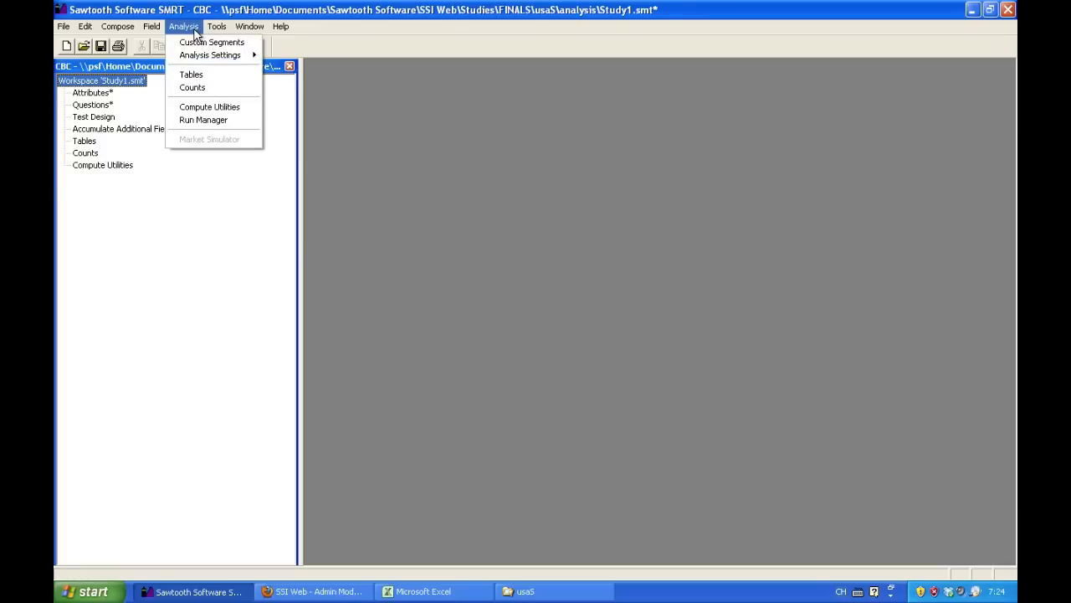
left_click(222, 107)
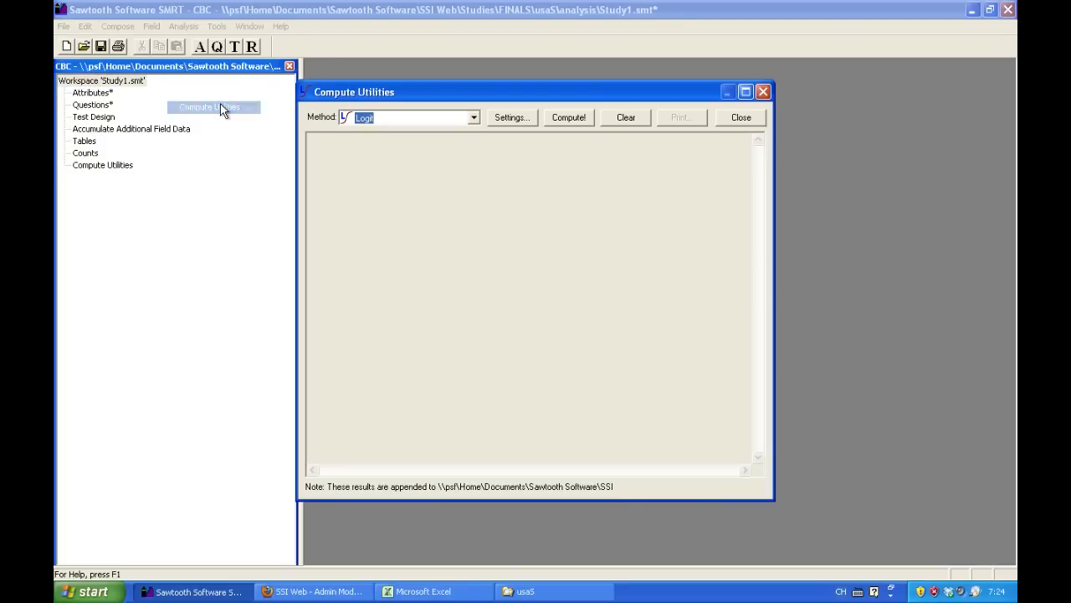
left_click_drag(450, 98, 508, 115)
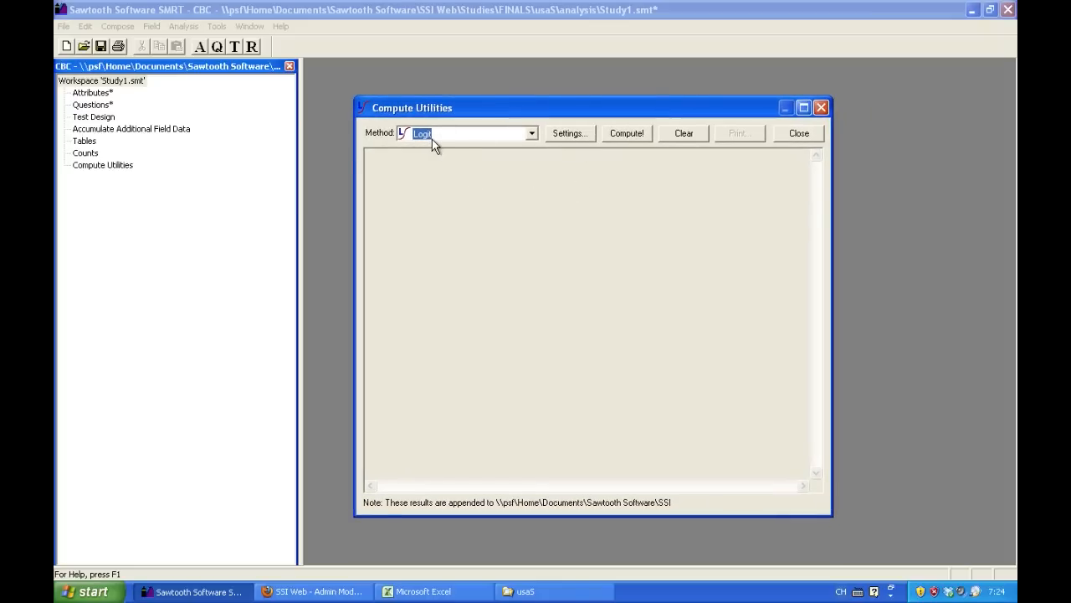
left_click(562, 133)
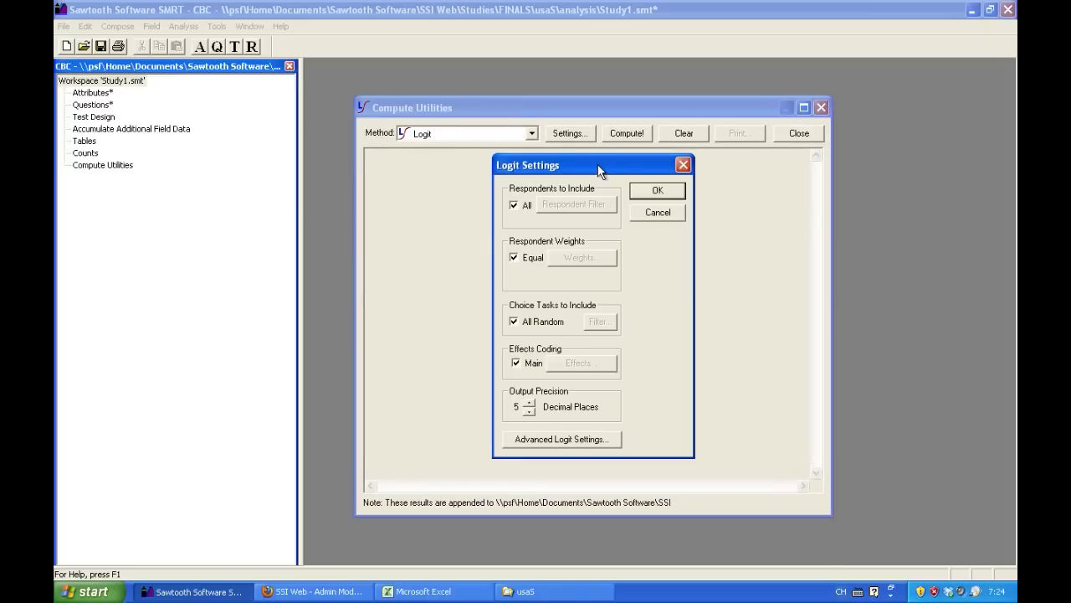
left_click_drag(598, 170, 599, 169)
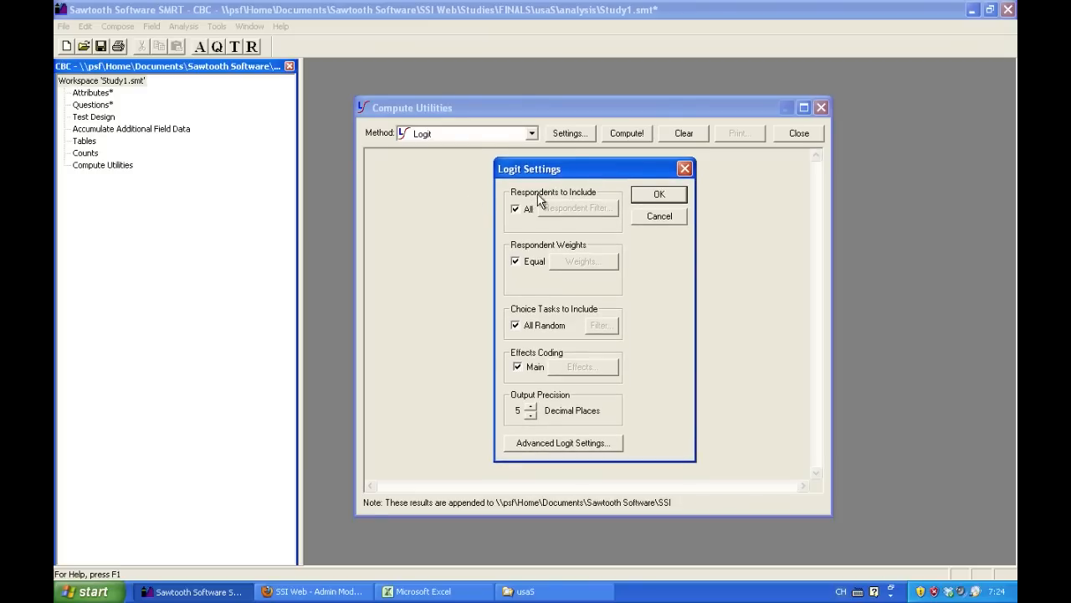
Step: Filter respondents to only those who chose Concept 2 on CBCFIX1, excluding Concepts 1 and 3
left_click(516, 210)
left_click(584, 209)
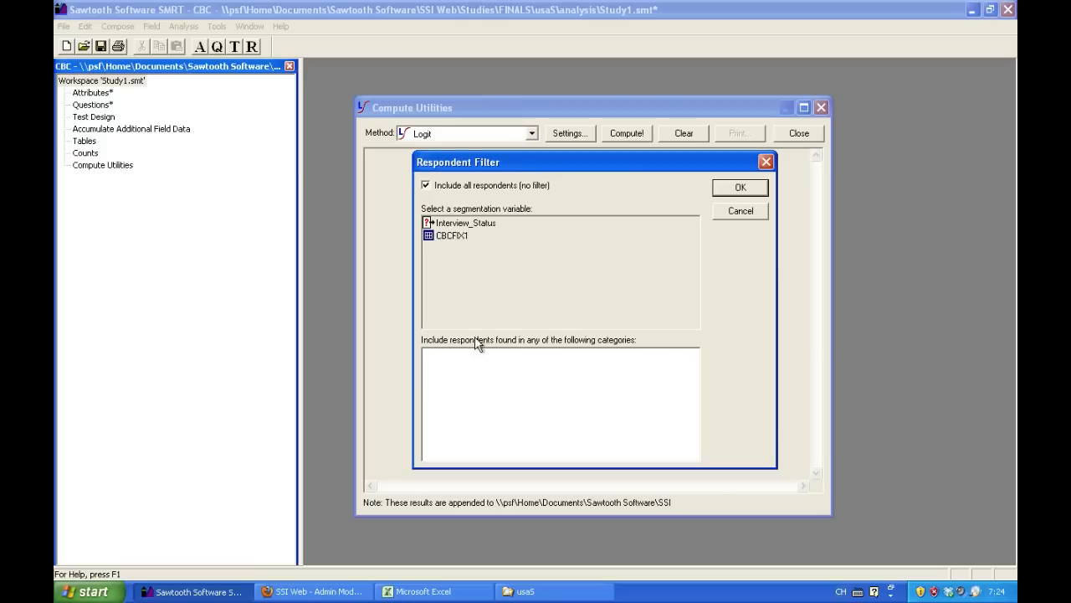
left_click(426, 185)
left_click(452, 223)
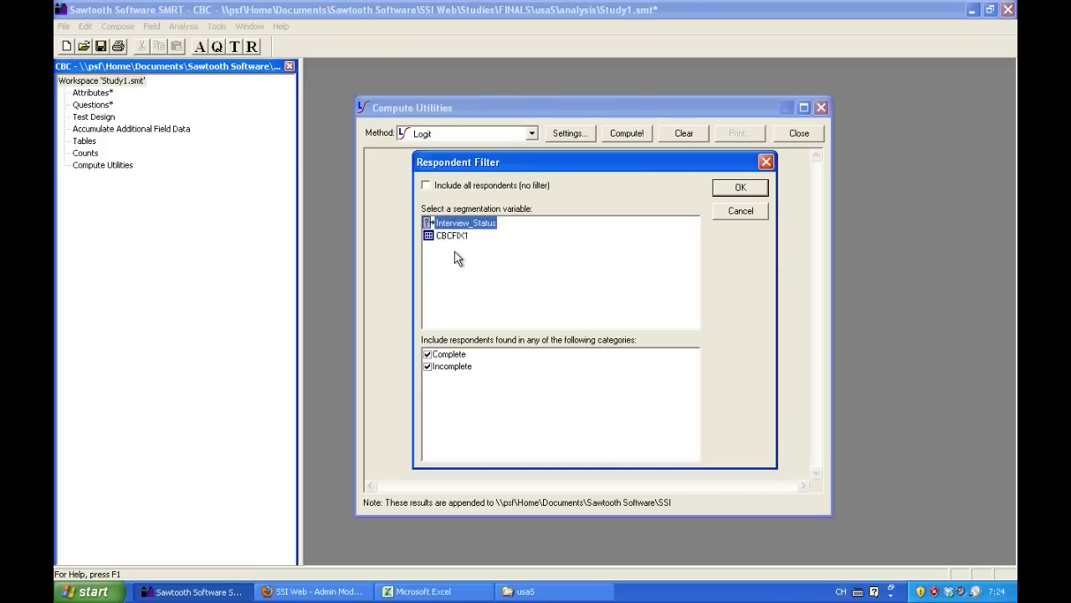
left_click(428, 367)
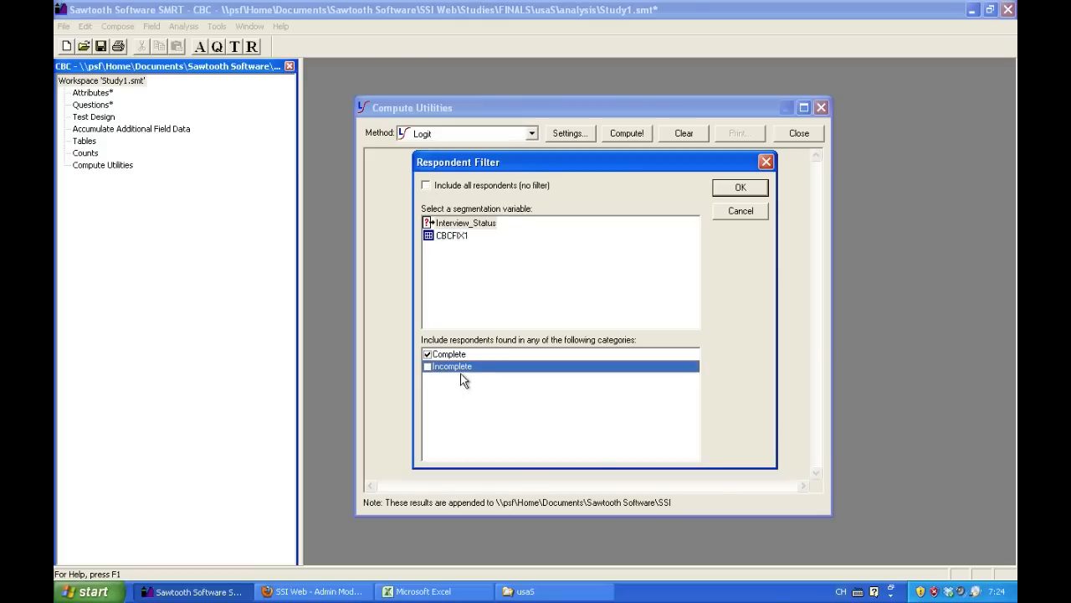
left_click(454, 237)
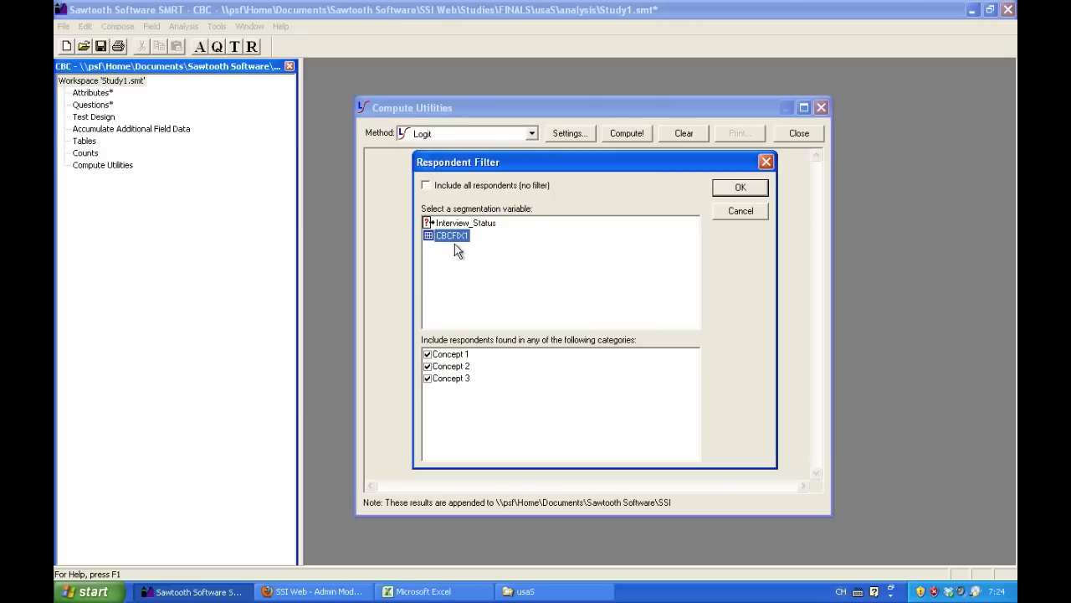
left_click(469, 369)
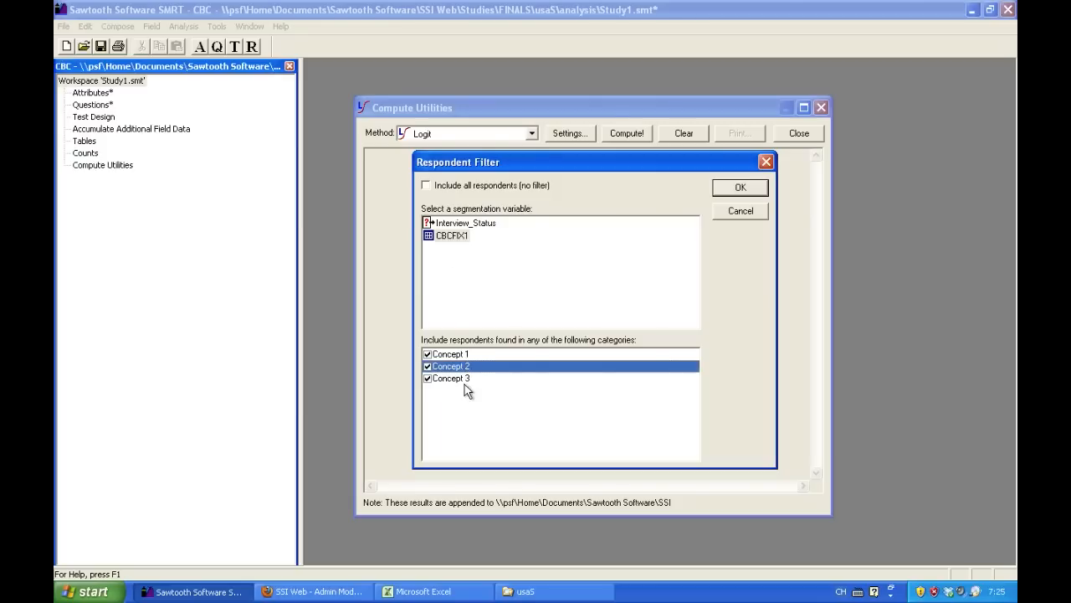
left_click(428, 355)
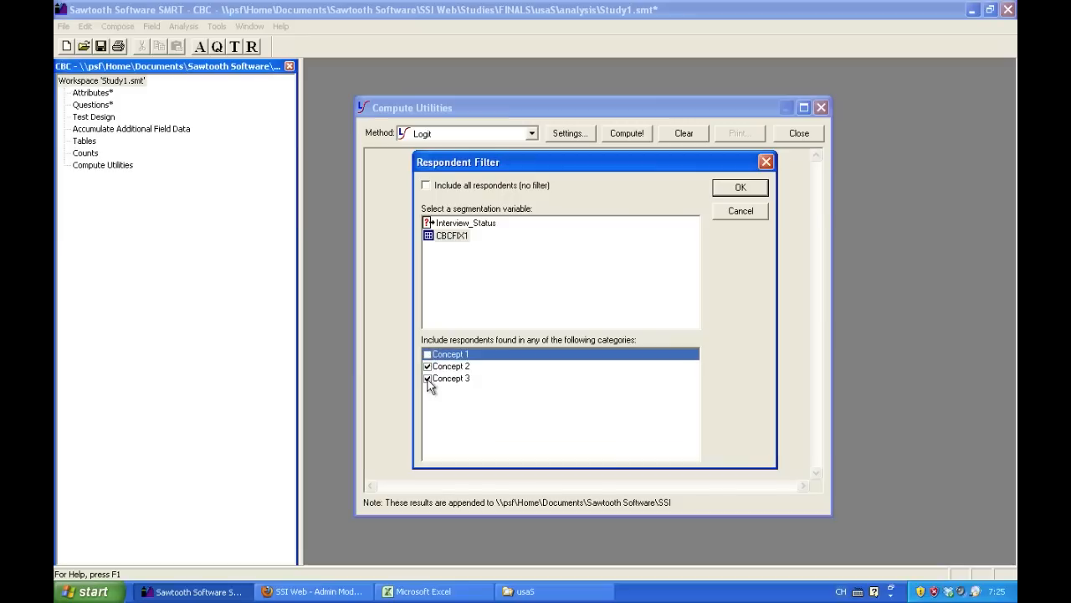
left_click(427, 380)
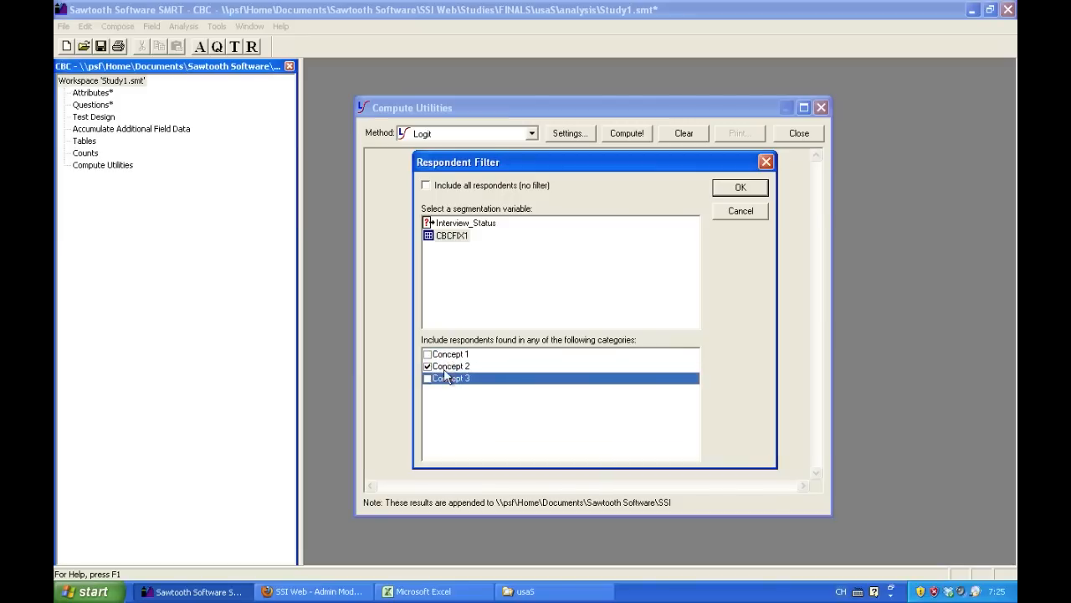
left_click(741, 189)
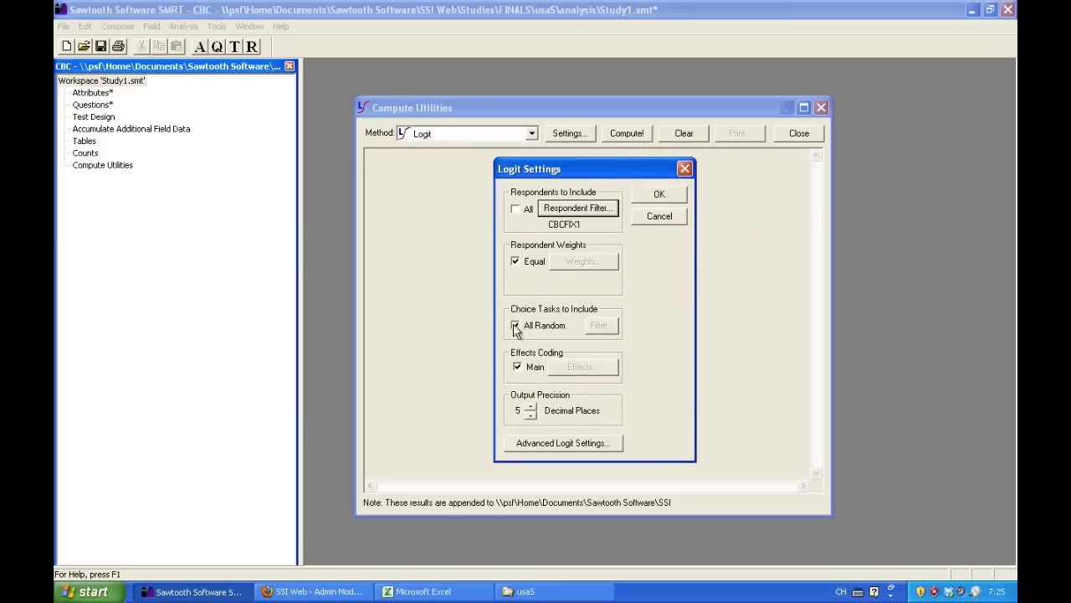
left_click(515, 325)
left_click(599, 326)
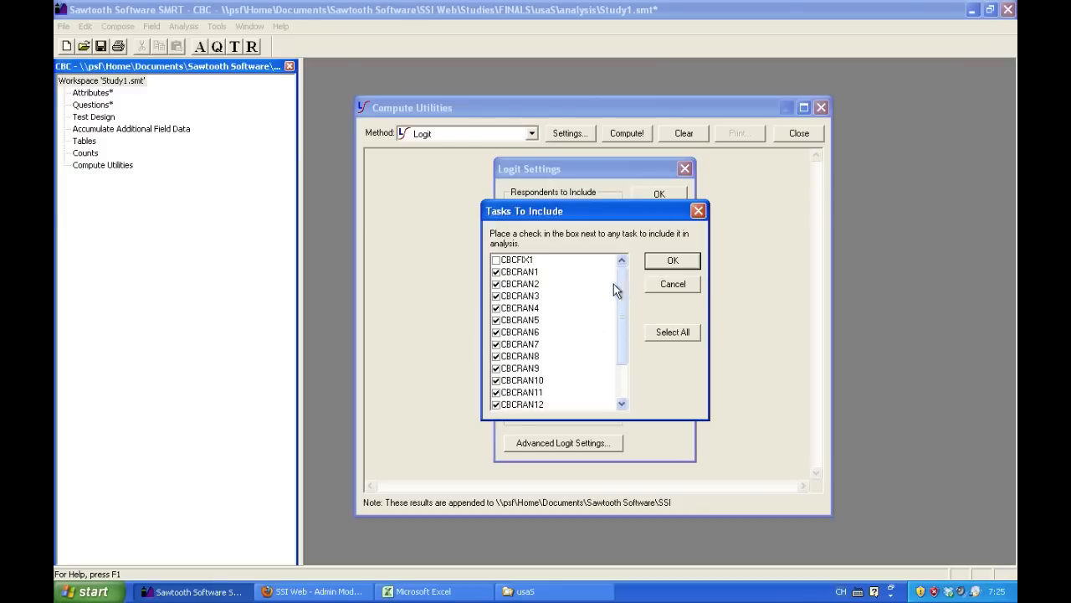
left_click_drag(621, 290, 622, 255)
left_click_drag(622, 283, 627, 340)
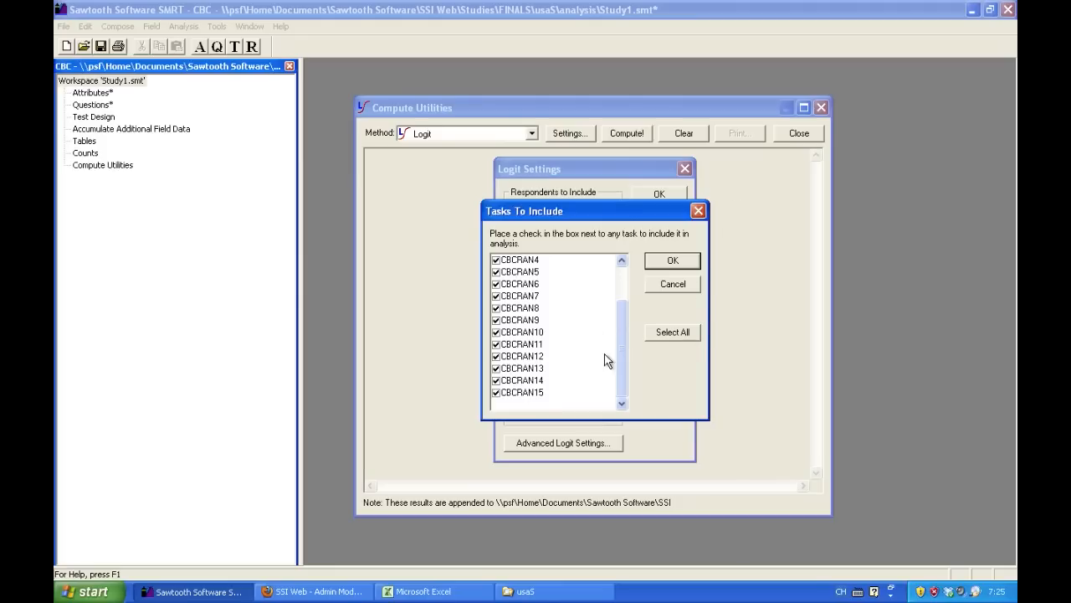
left_click(496, 369)
left_click(495, 380)
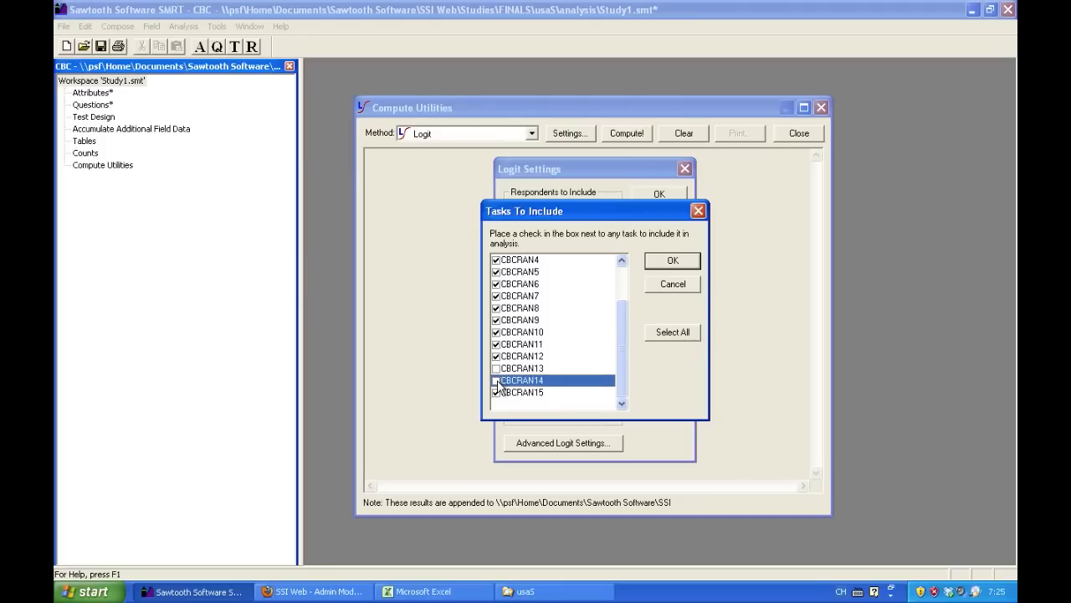
left_click(495, 392)
left_click(496, 368)
left_click(496, 380)
left_click(496, 392)
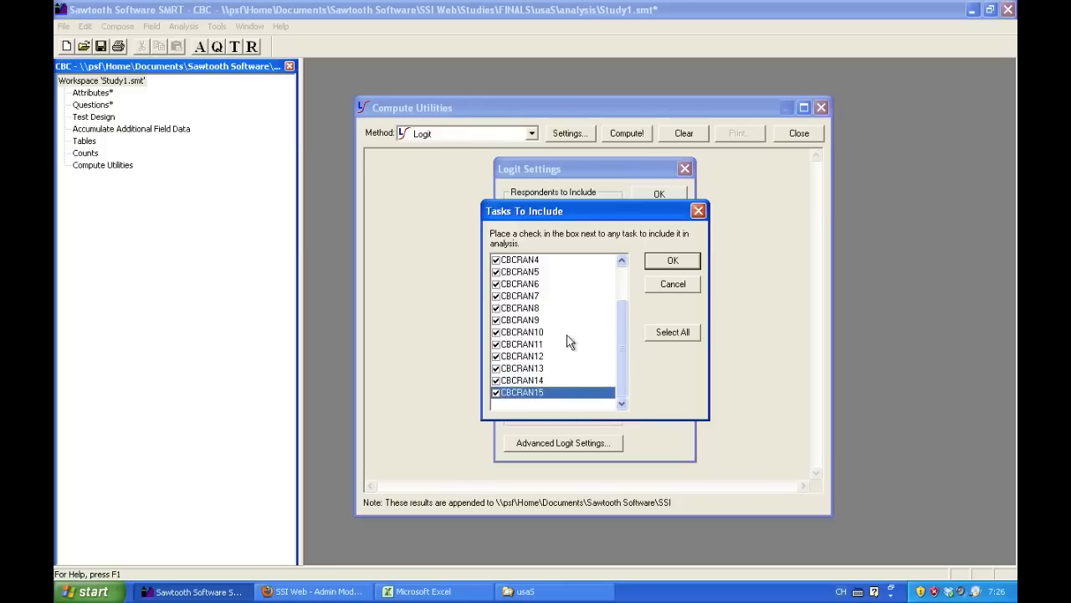
left_click_drag(621, 335, 624, 297)
scroll(624, 297, "down", 2)
left_click(670, 264)
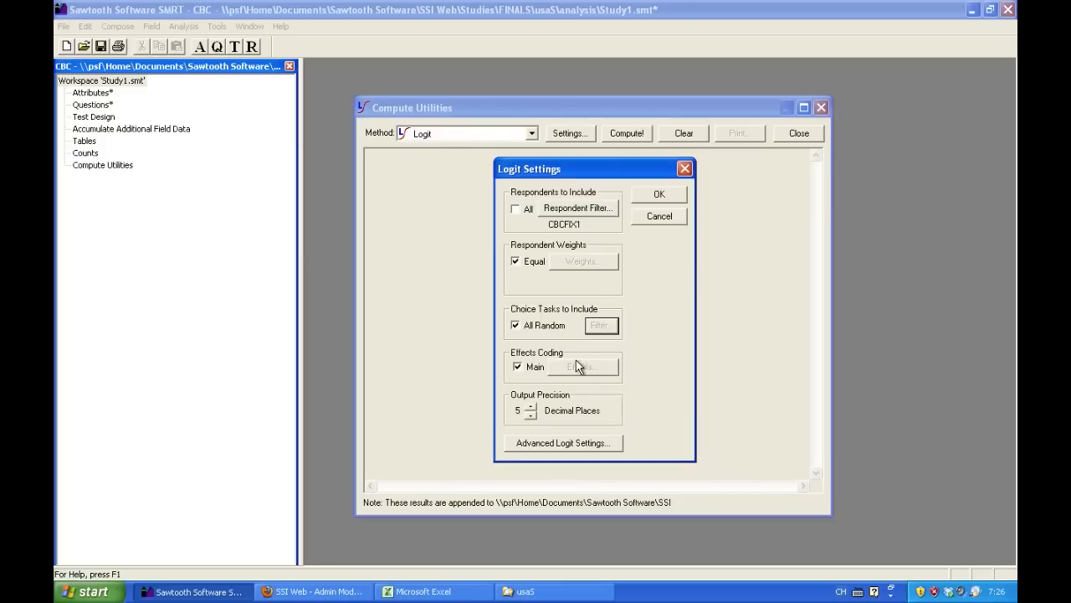
Step: Keep main effects for all attributes in the logit Effects settings
left_click(519, 368)
left_click(580, 367)
mouse_move(596, 119)
left_mouse_down()
mouse_move(609, 114)
mouse_move(593, 115)
left_mouse_up()
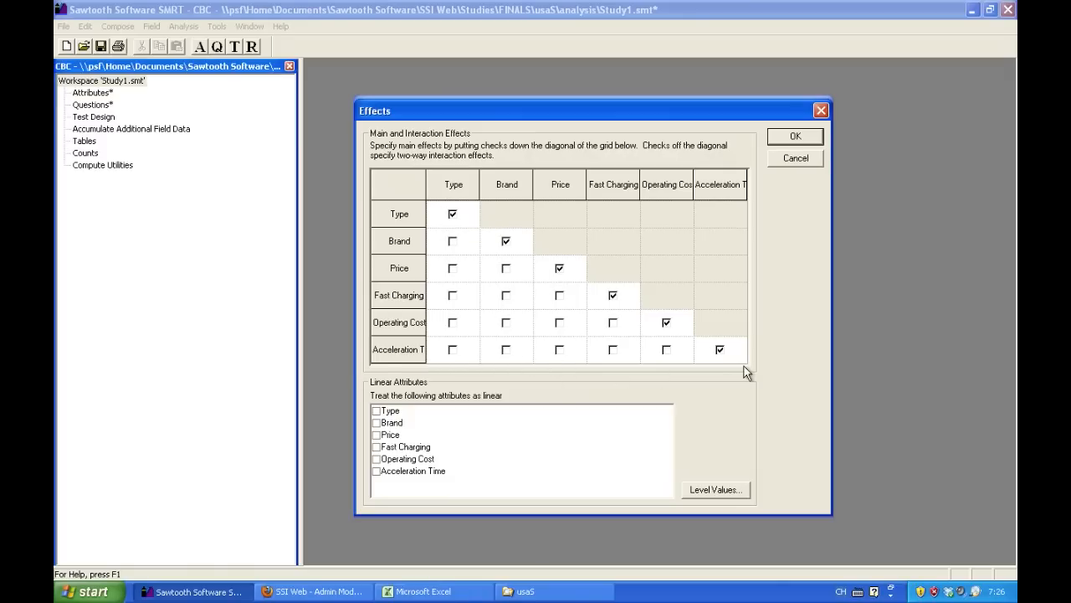
left_click(790, 138)
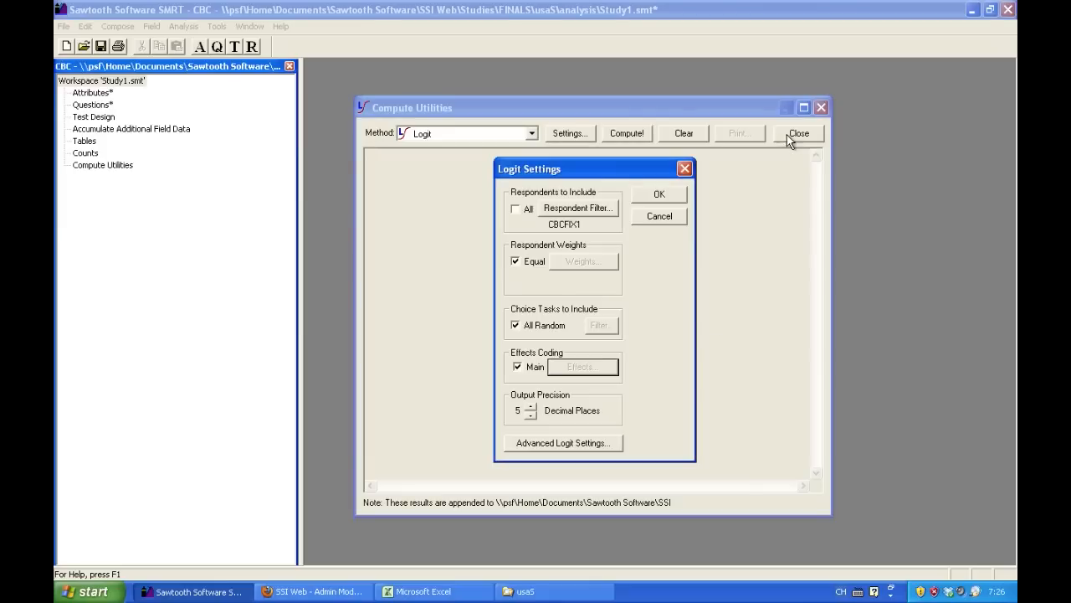
Step: Turn on saving variances and covariances of estimates in Advanced Logit Settings, then accept both dialogs
left_click(585, 450)
left_click(424, 263)
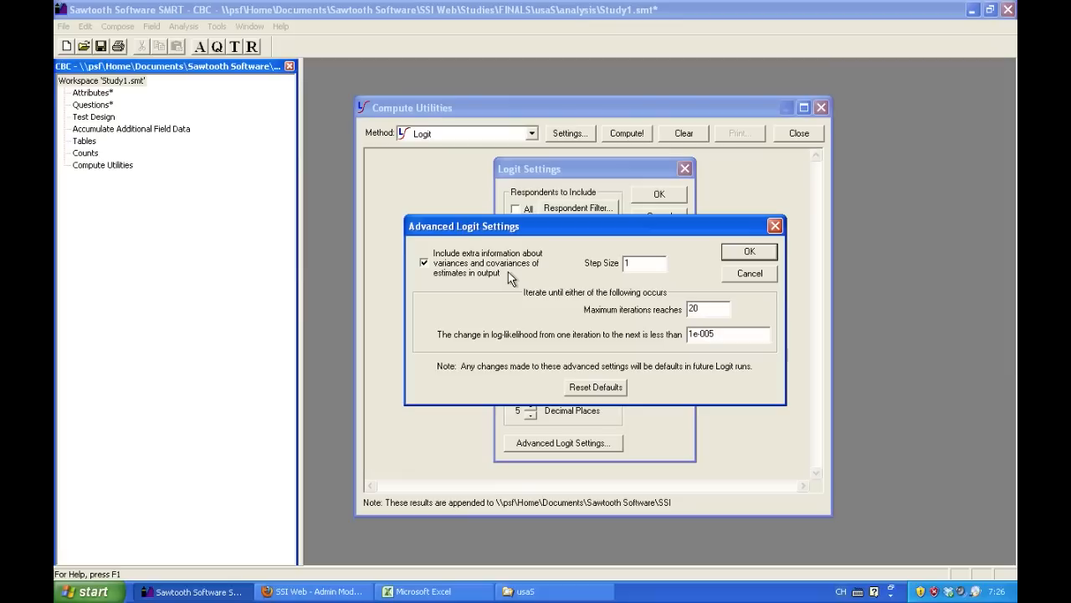
left_click(749, 252)
left_click(646, 198)
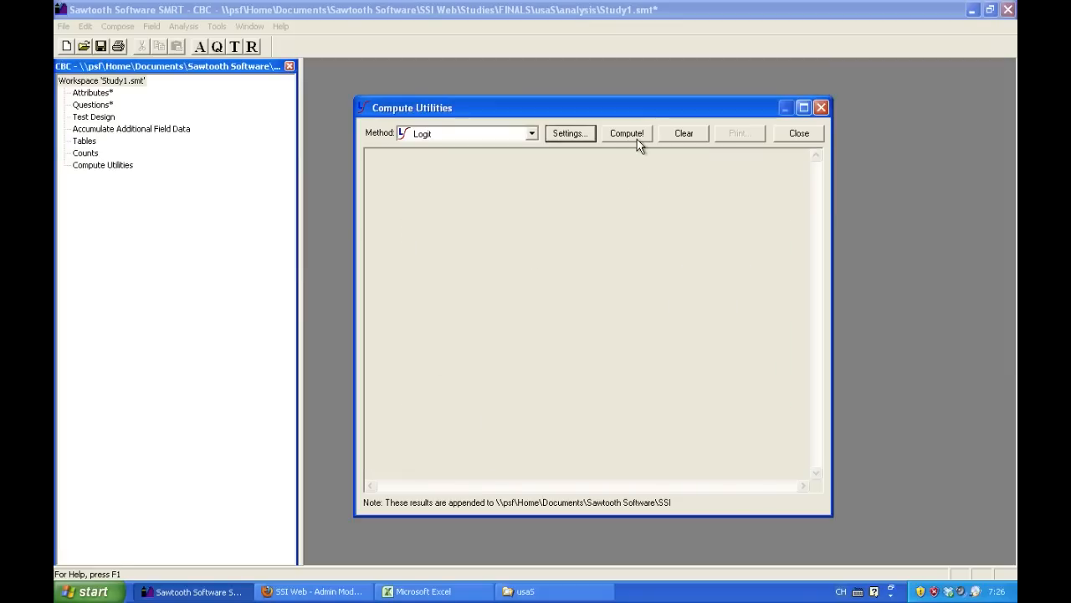
Step: Run the logit utility computation under the run name Run1
left_click(637, 139)
left_click(543, 379)
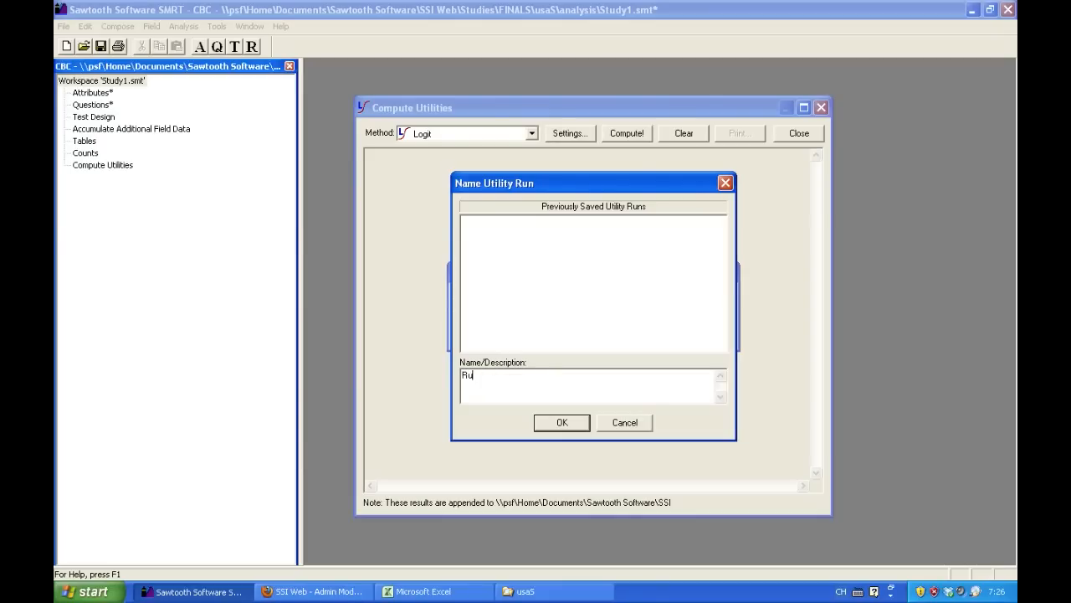
type("1")
key("Return")
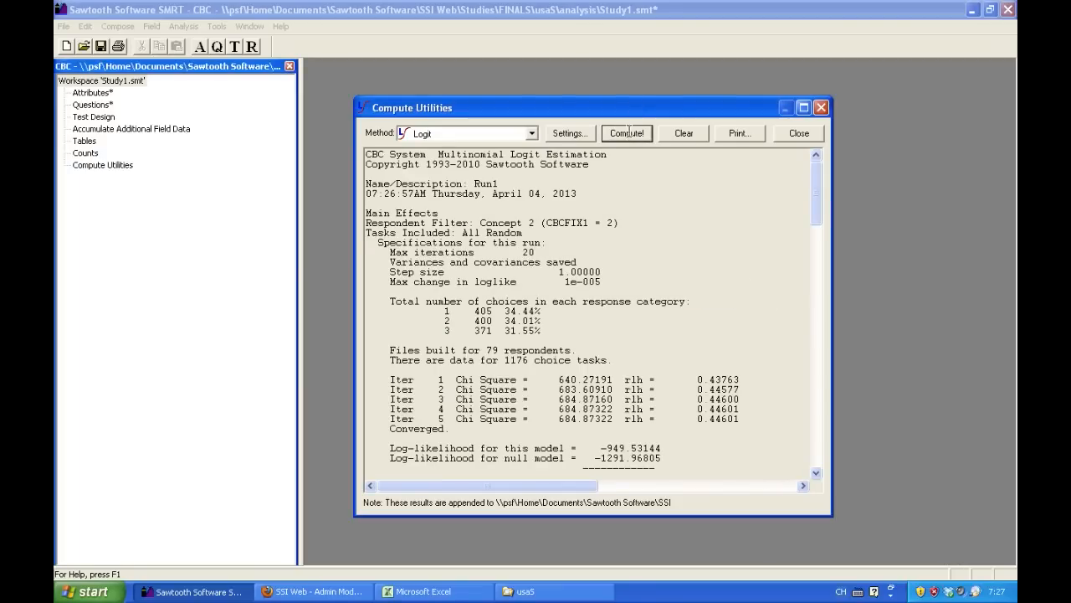
Step: Enlarge the logit results window to review the output, then bring the usaS folder forward
left_click_drag(633, 107, 593, 83)
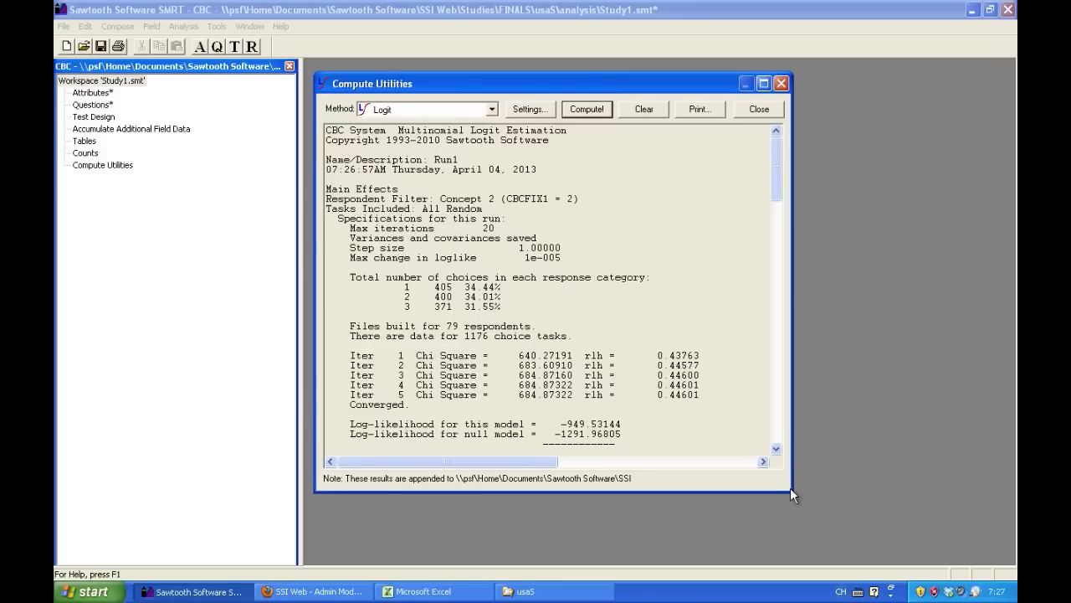
left_click_drag(790, 494, 943, 538)
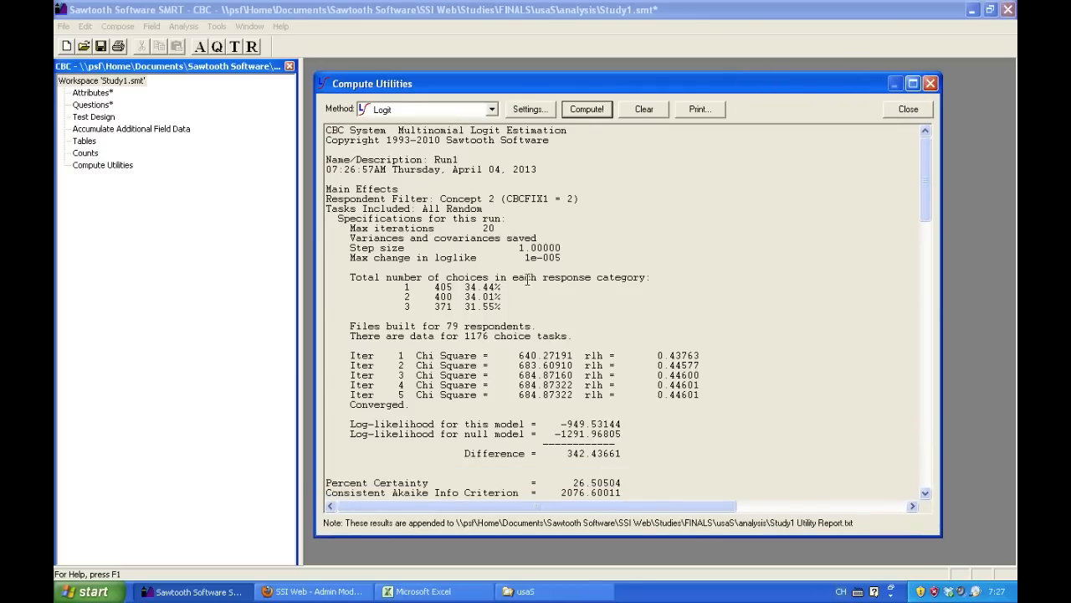
left_click_drag(930, 164, 931, 228)
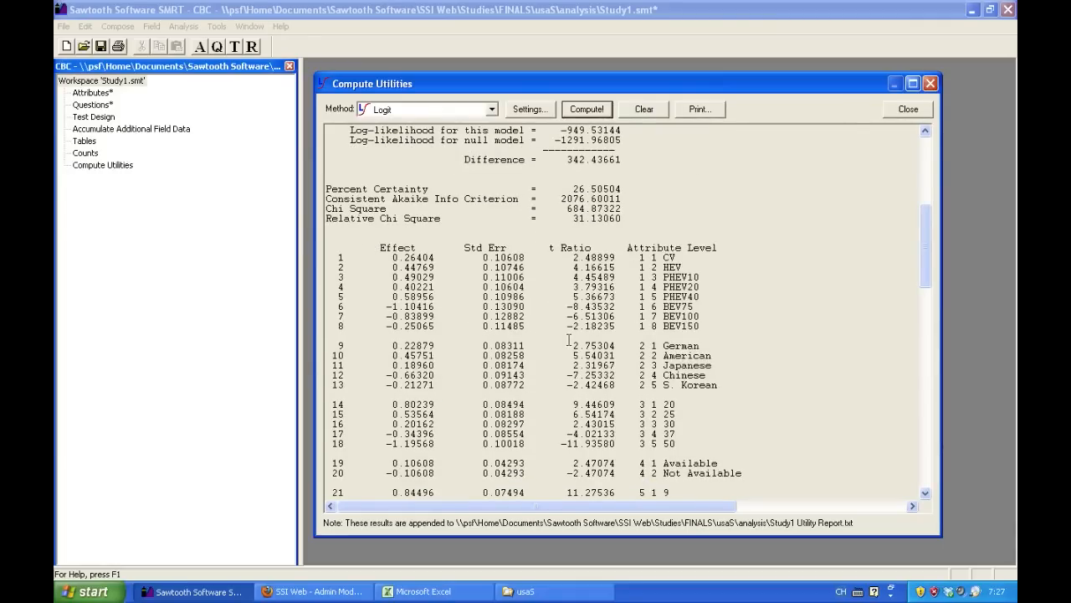
left_click_drag(924, 217, 924, 296)
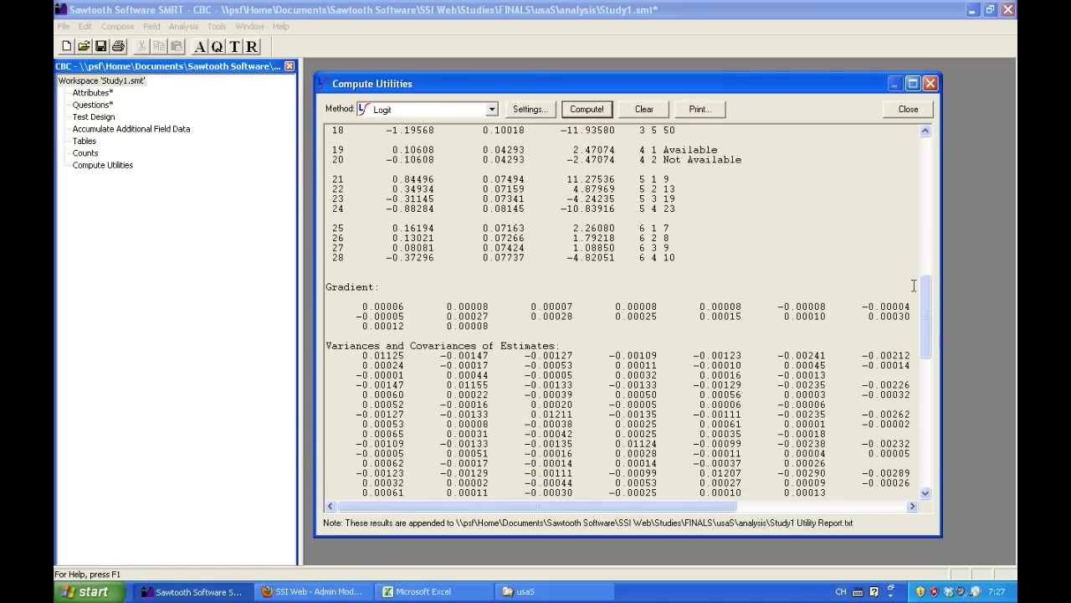
left_click_drag(926, 294, 931, 137)
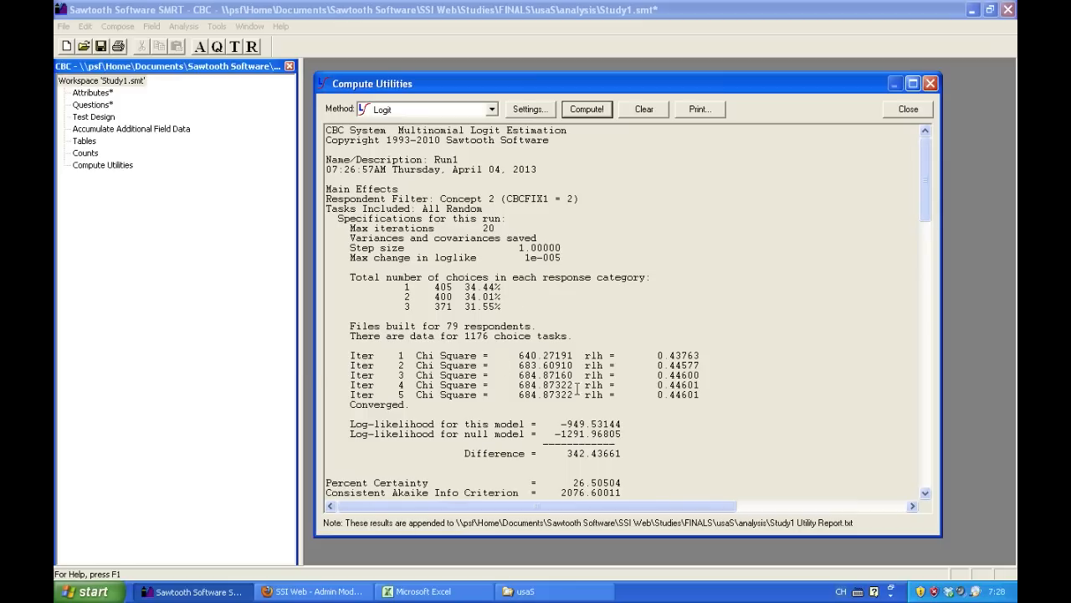
left_click(518, 591)
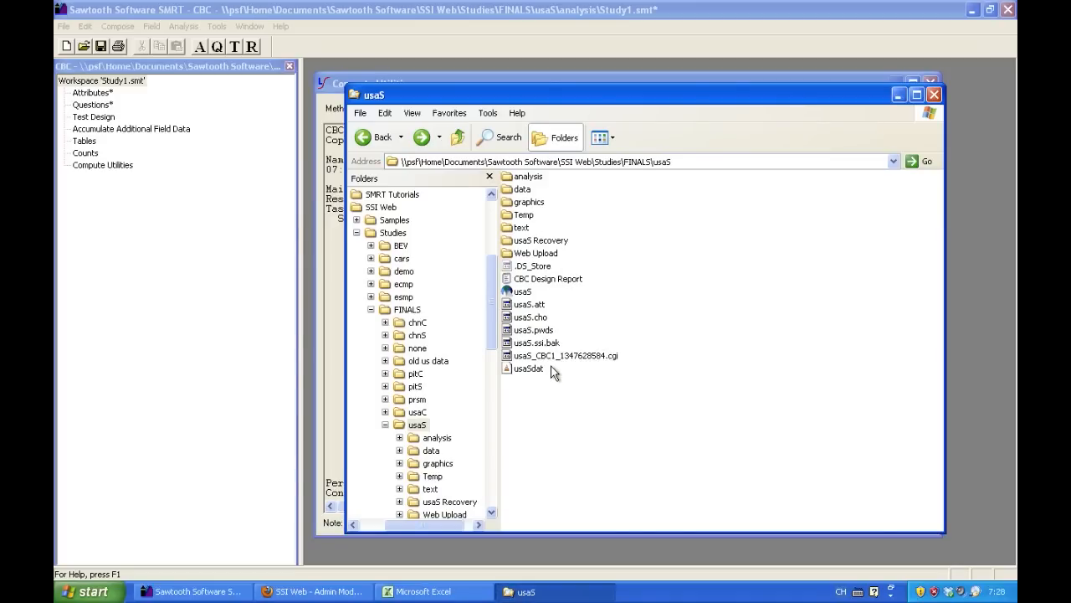
Step: Open the Study1 Utility Report text file from the analysis folder in Notepad
left_click(531, 177)
double_click(530, 178)
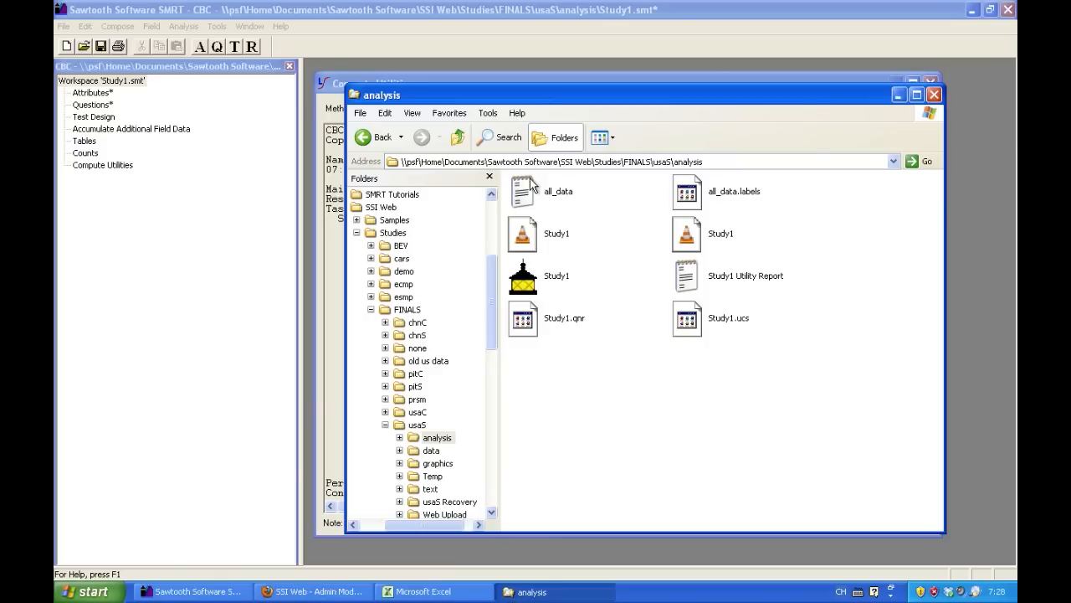
left_click(725, 284)
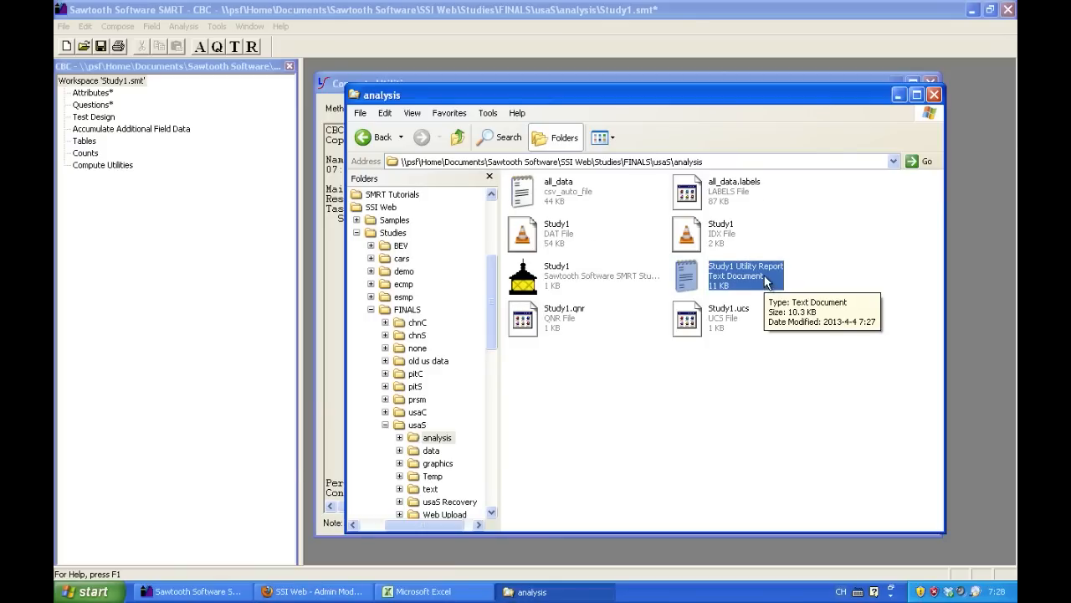
double_click(752, 275)
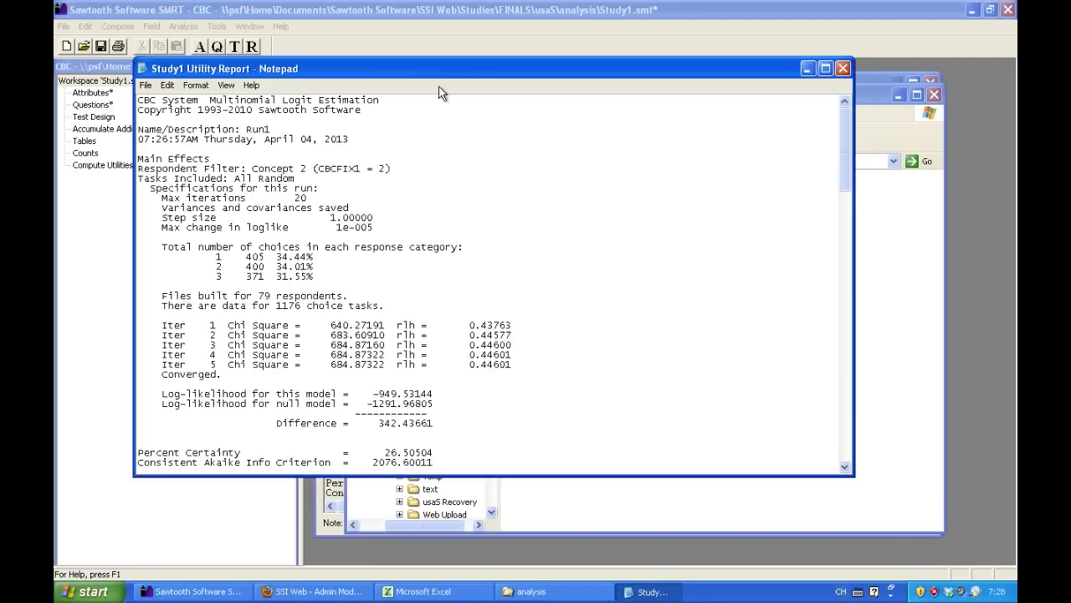
Step: Close SMRT's utility results window and enlarge the Notepad report window
left_click_drag(438, 67, 419, 59)
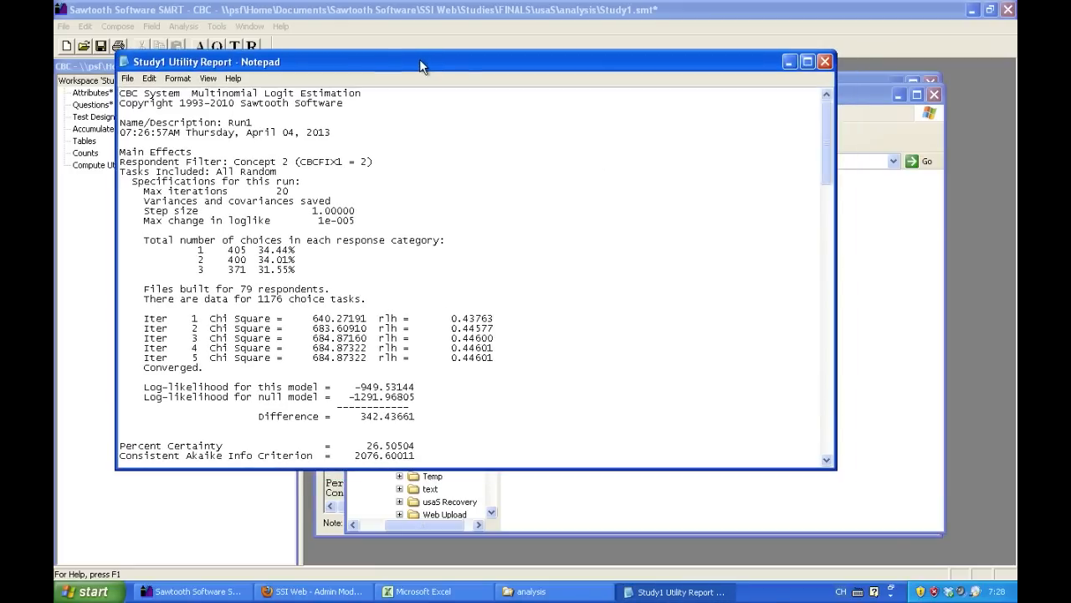
left_click(858, 81)
left_click(930, 84)
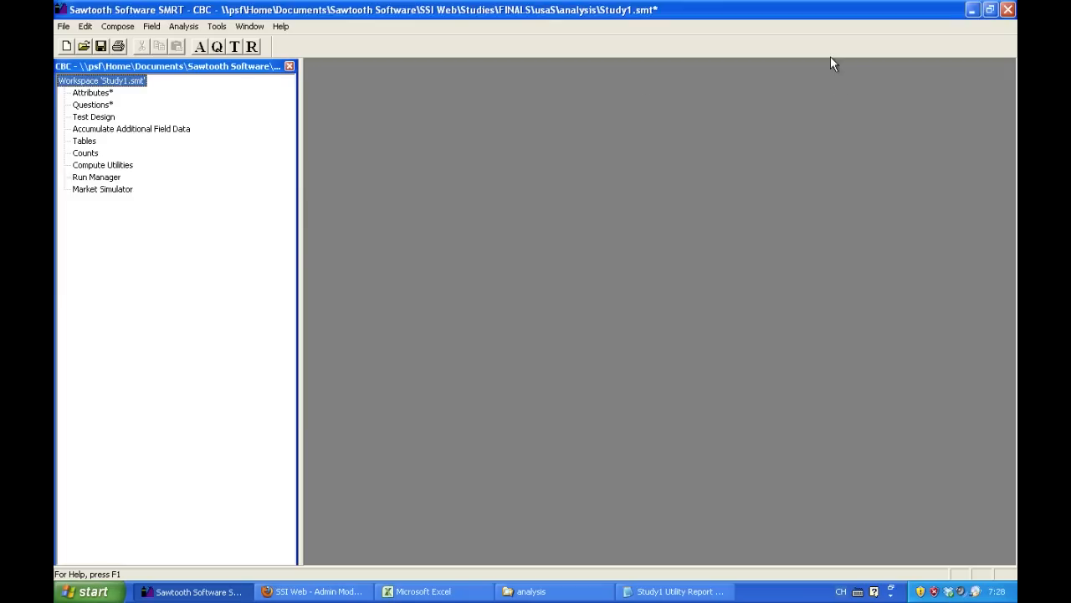
left_click(674, 591)
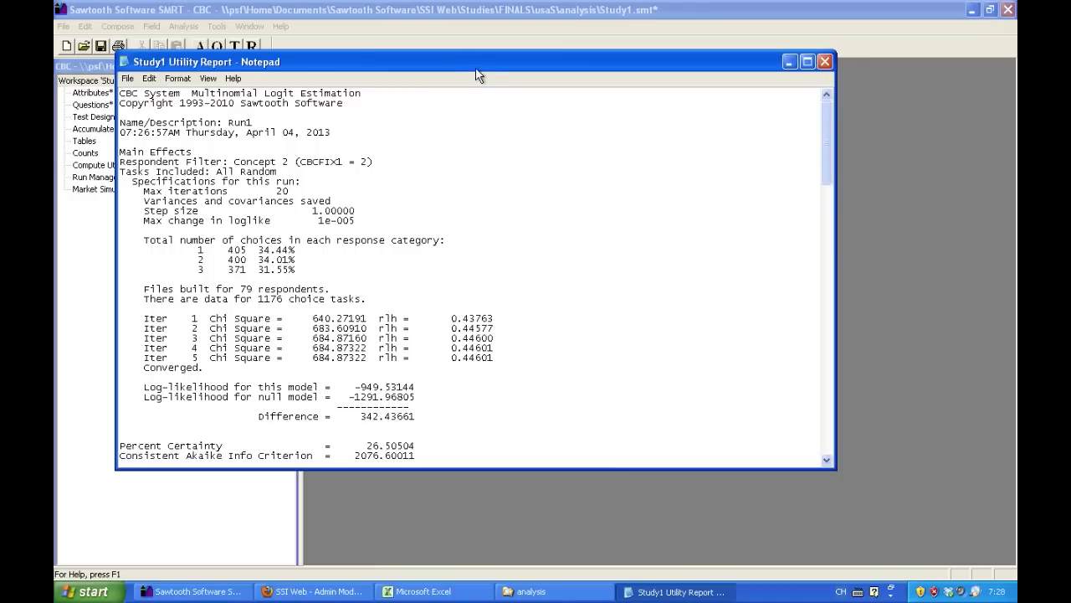
left_click_drag(475, 69, 523, 44)
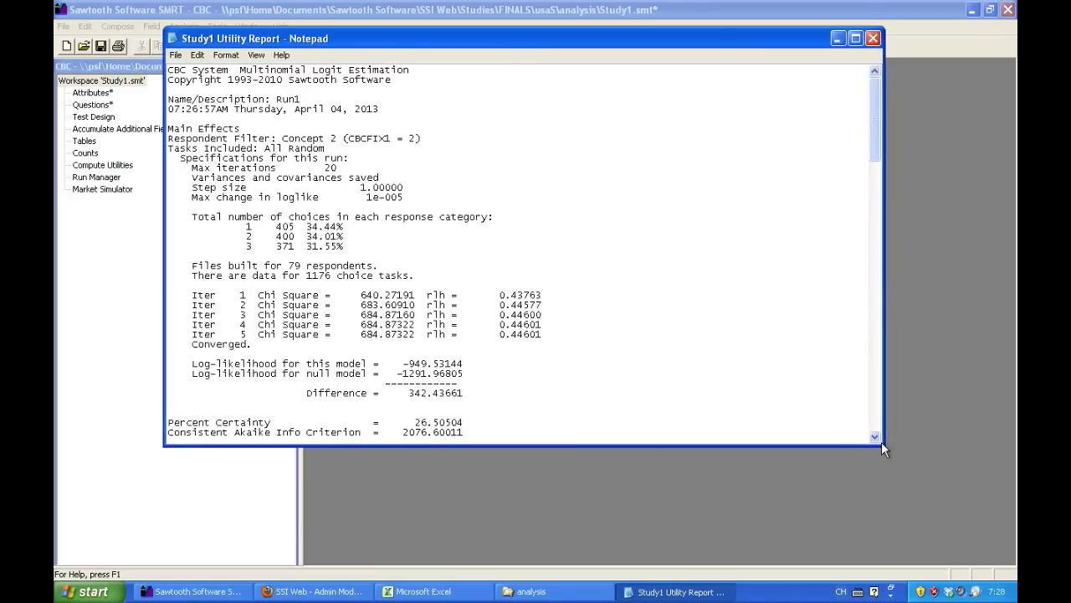
left_click_drag(881, 443, 991, 549)
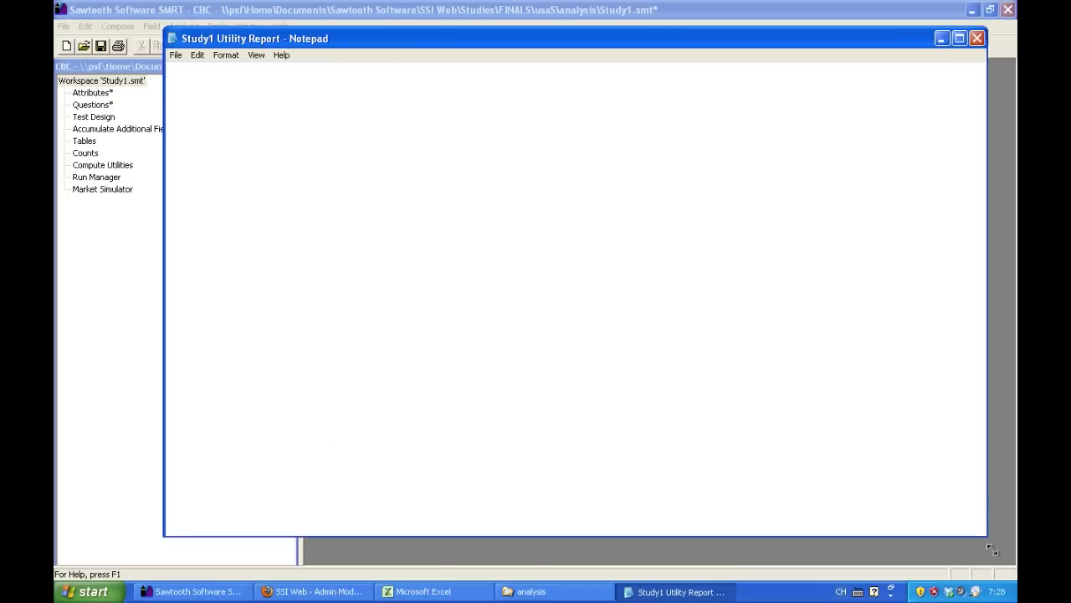
left_click_drag(557, 43, 569, 53)
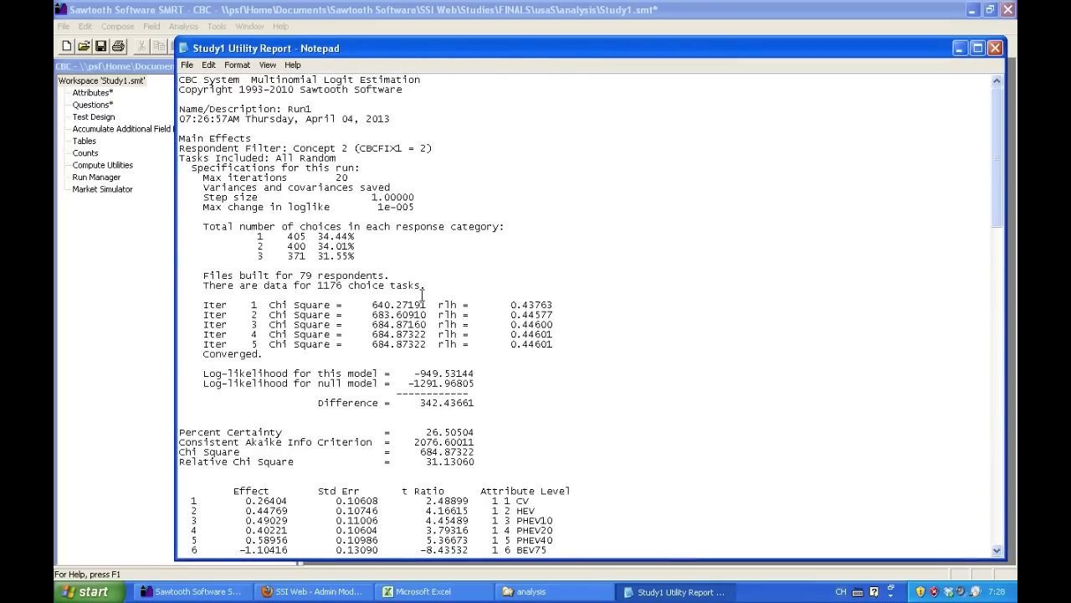
Step: Review the choice counts, the 34.44% value and the iteration and model statistics
left_click_drag(380, 254, 179, 237)
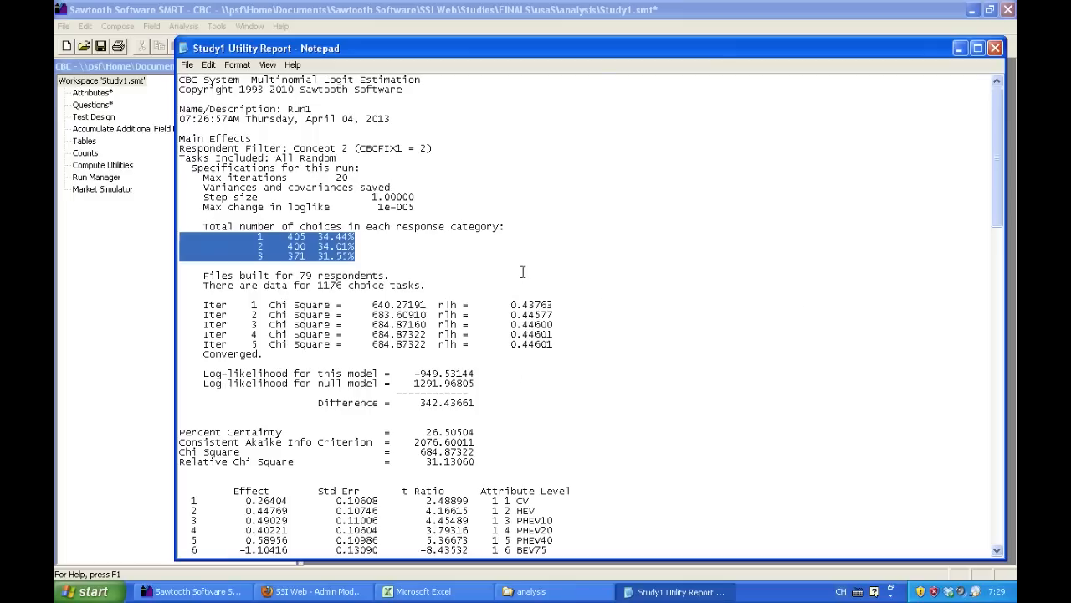
left_click(427, 255)
double_click(338, 237)
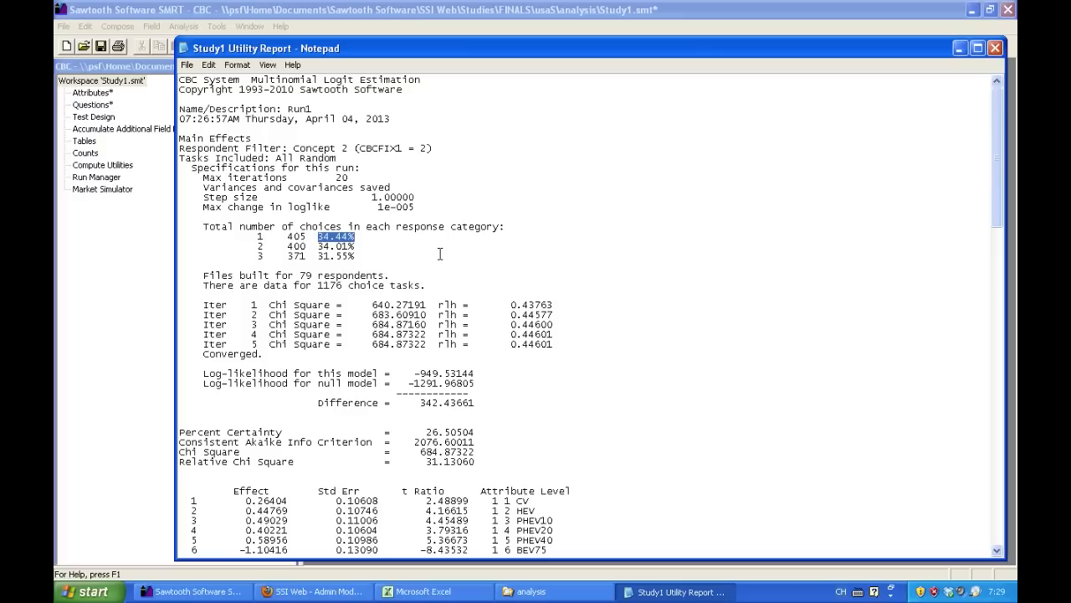
left_click(360, 238)
left_click_drag(366, 255, 181, 236)
left_click(439, 238)
scroll(436, 226, "down", 1)
scroll(436, 226, "down", 2)
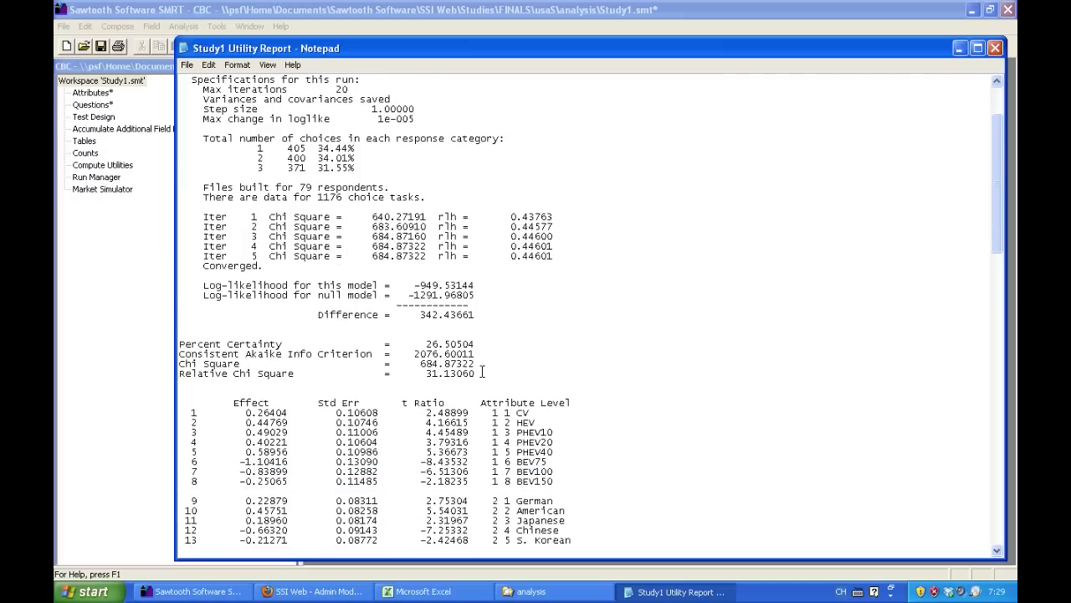
left_click_drag(481, 374, 123, 218)
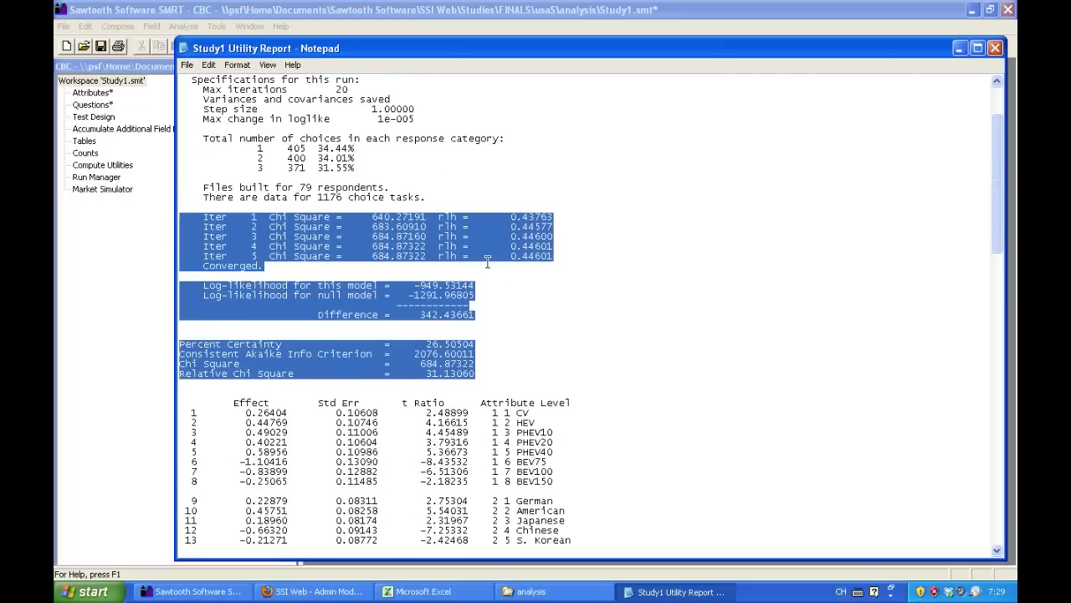
left_click(530, 276)
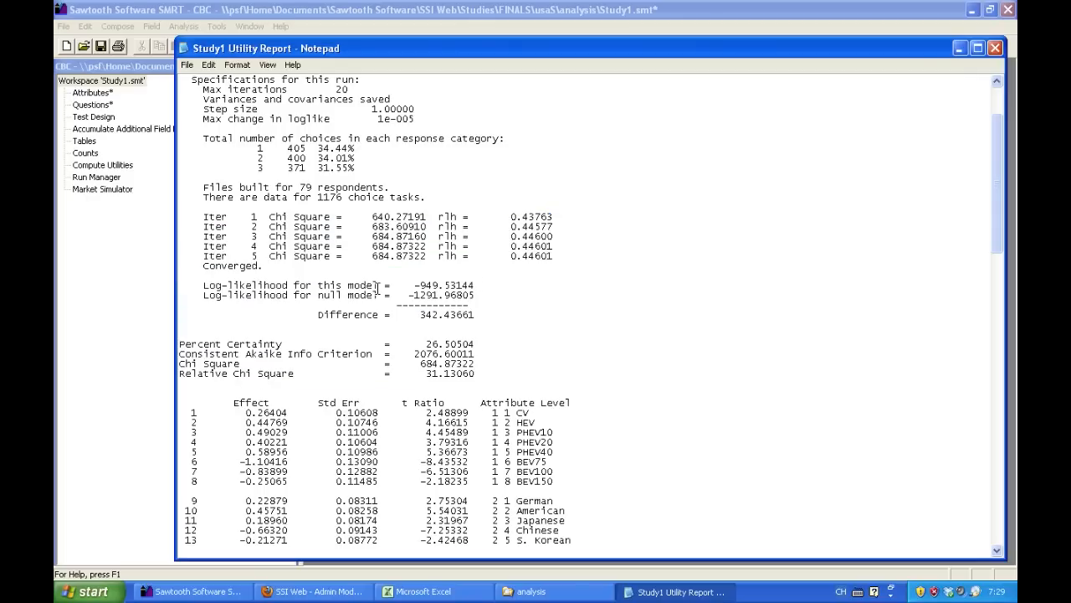
Step: Look over the effect rows for the attribute levels, then close Notepad
scroll(545, 266, "down", 8)
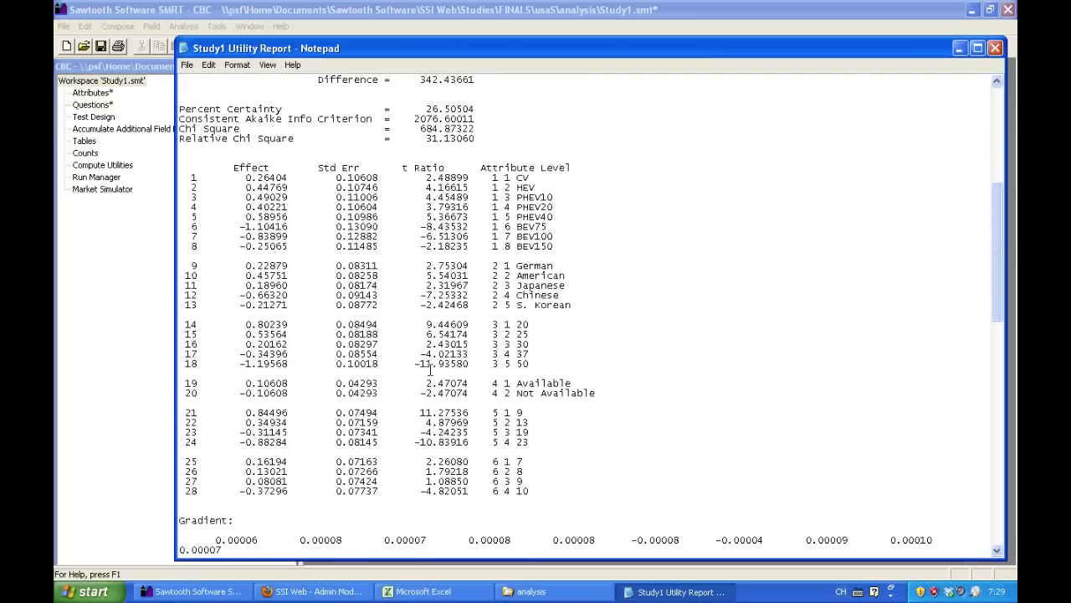
left_click_drag(181, 178, 712, 299)
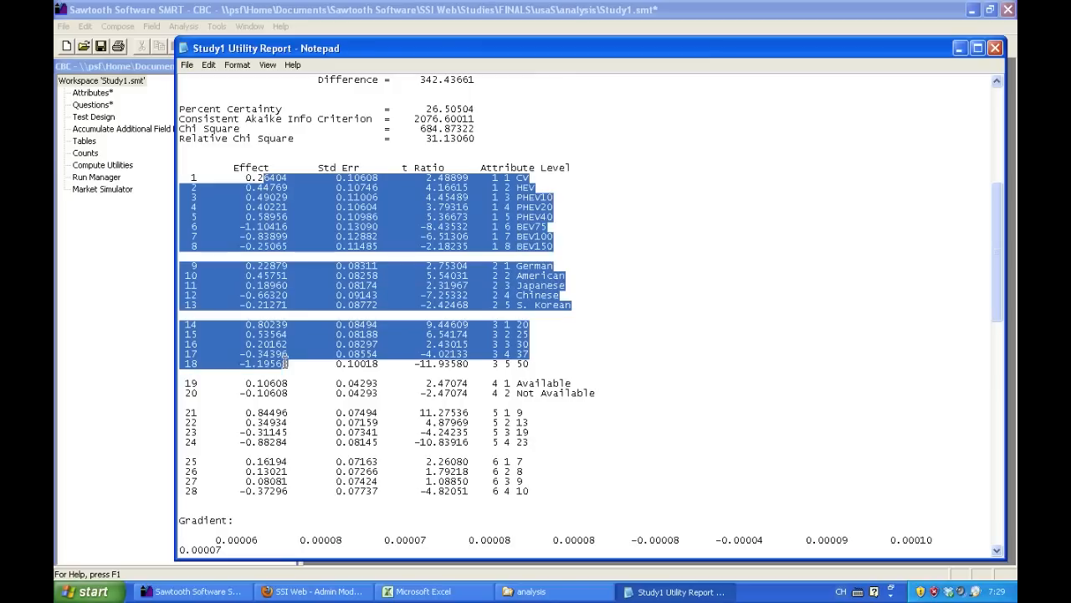
left_click(707, 297)
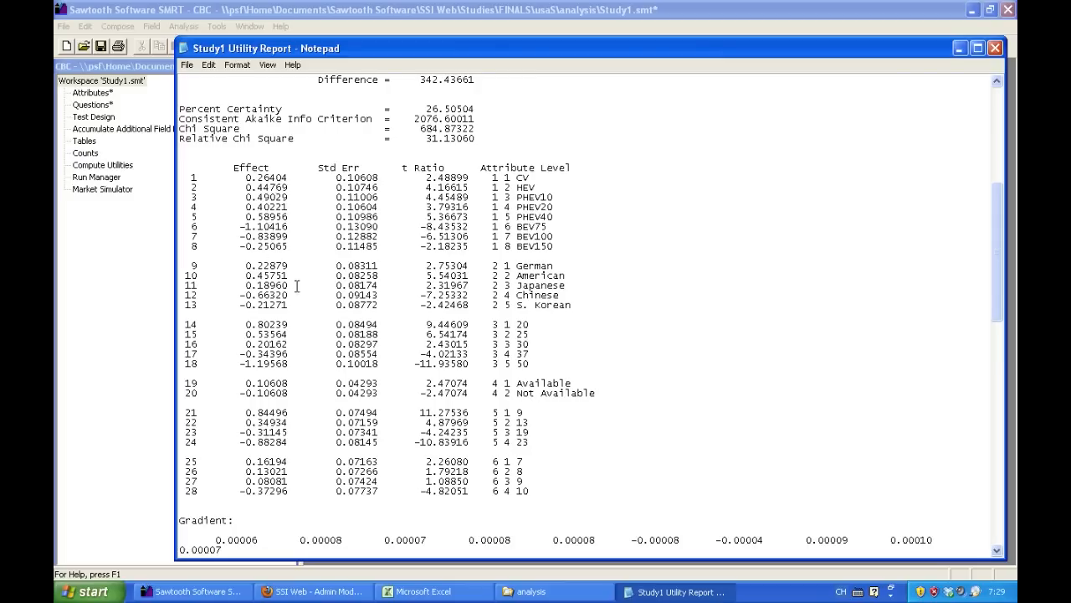
left_click(994, 48)
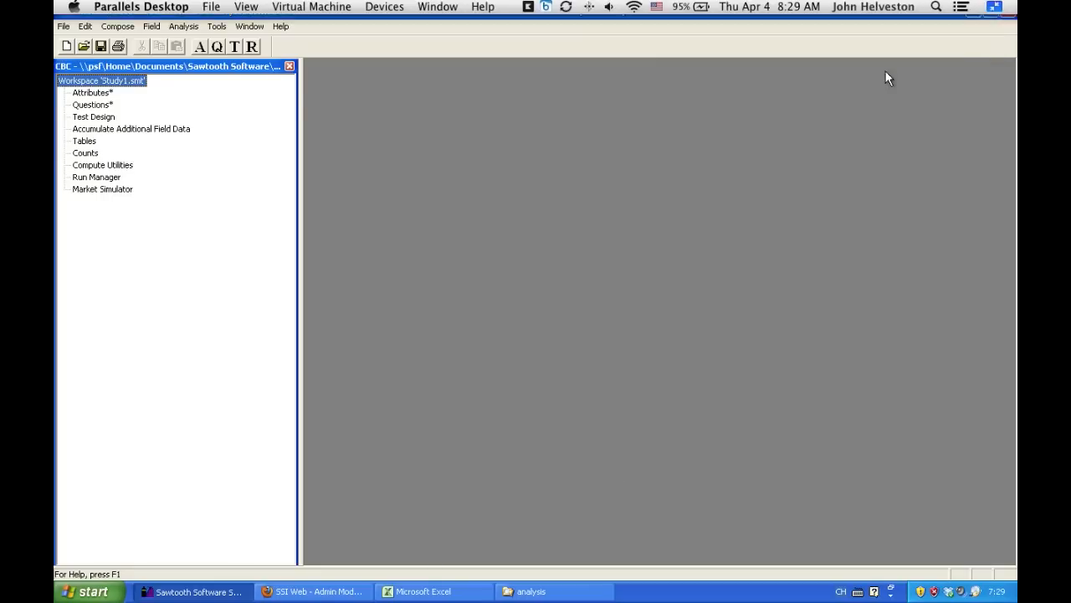
Step: Create a new blank Excel workbook
left_click(425, 594)
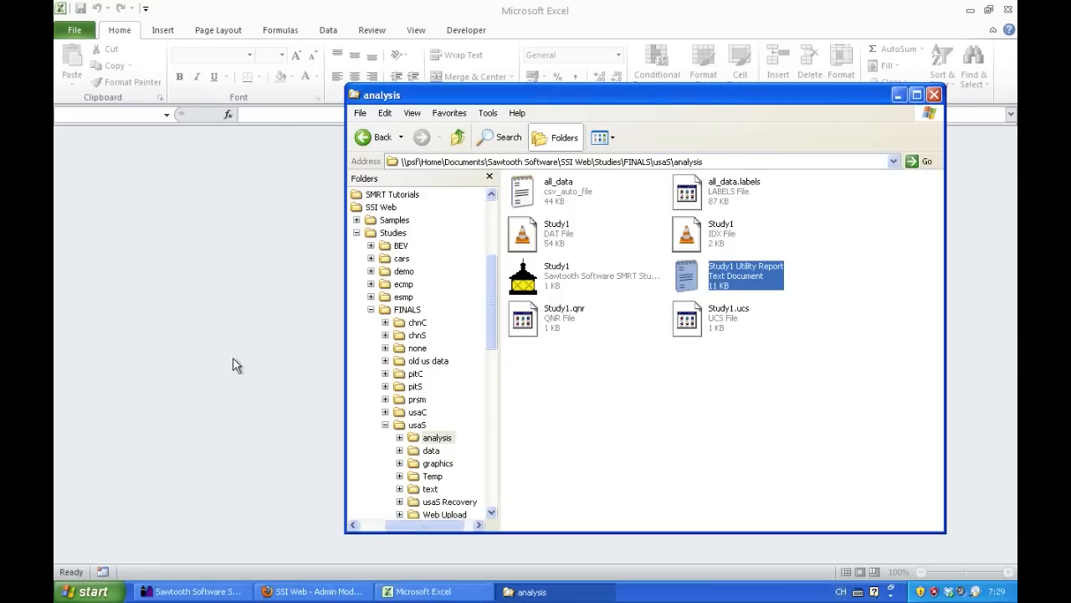
left_click(234, 362)
left_click(77, 32)
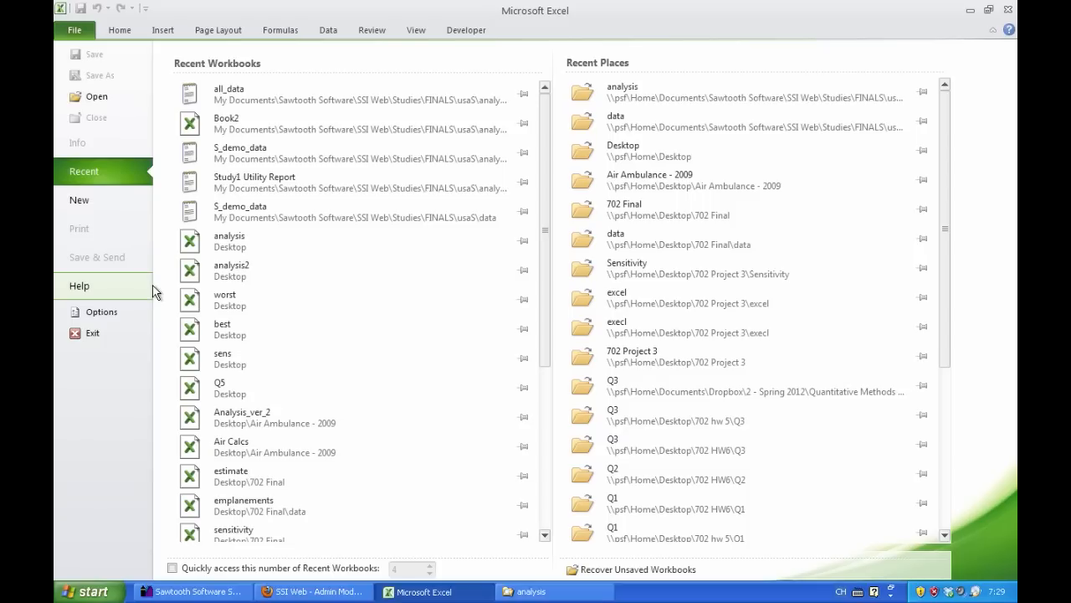
left_click(110, 197)
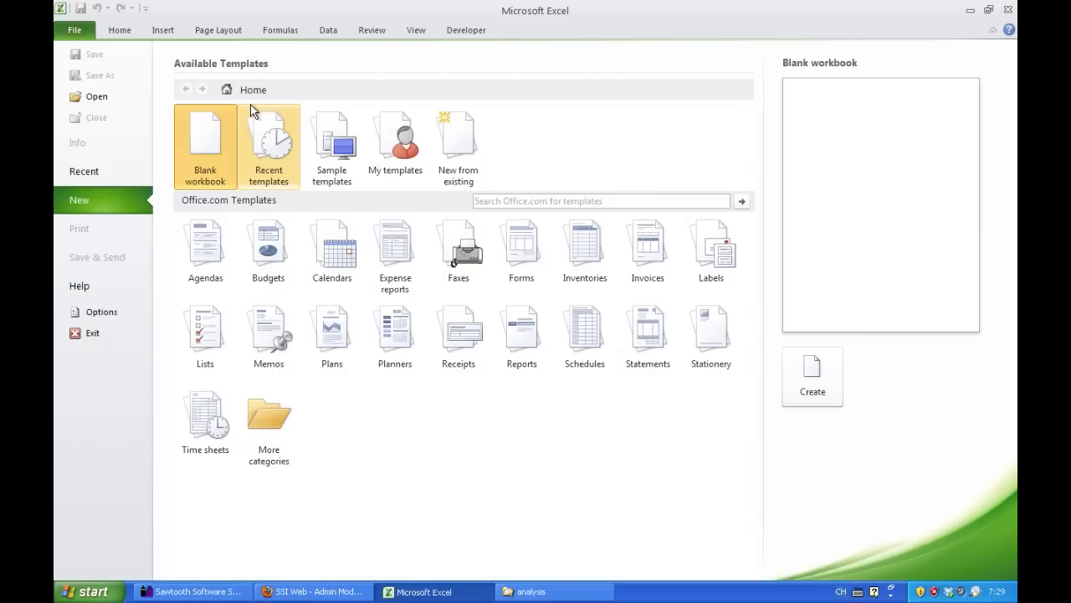
double_click(205, 127)
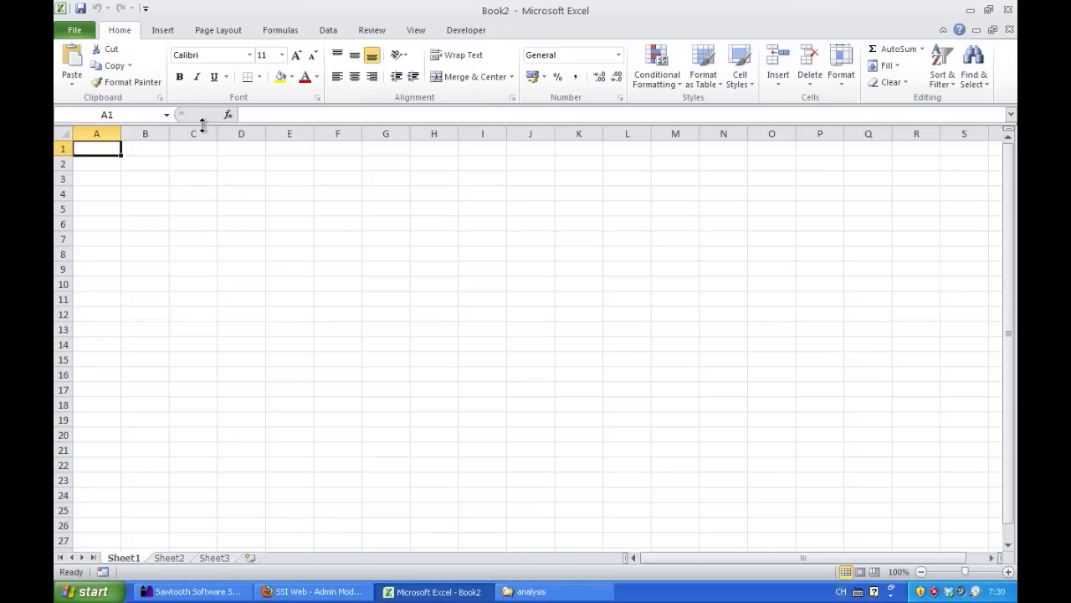
Step: Drag Study1 Utility Report from the analysis folder into Excel to open it
left_click(527, 591)
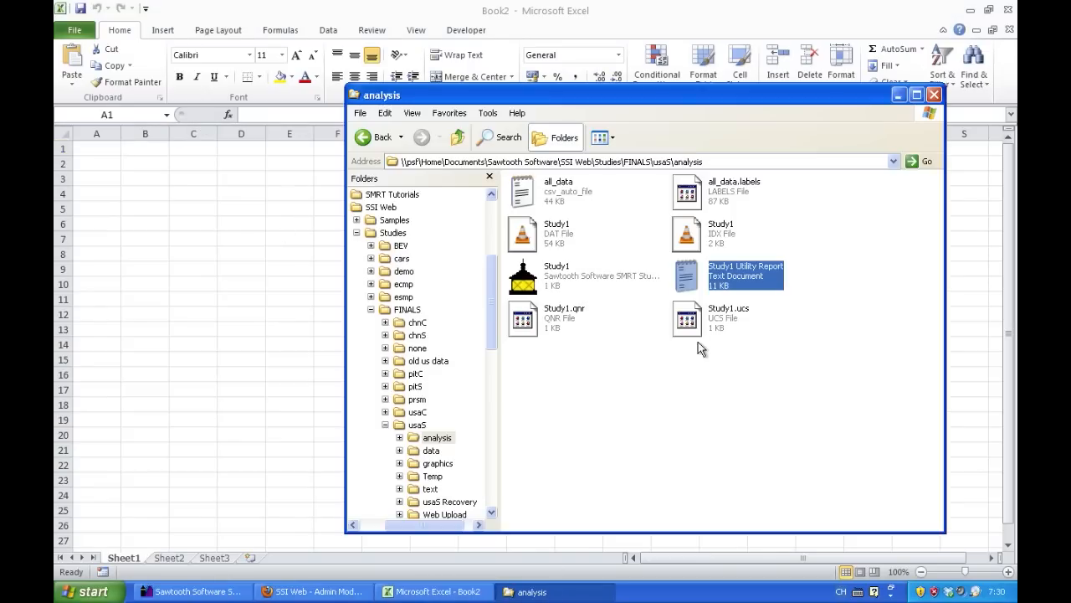
left_click(185, 172)
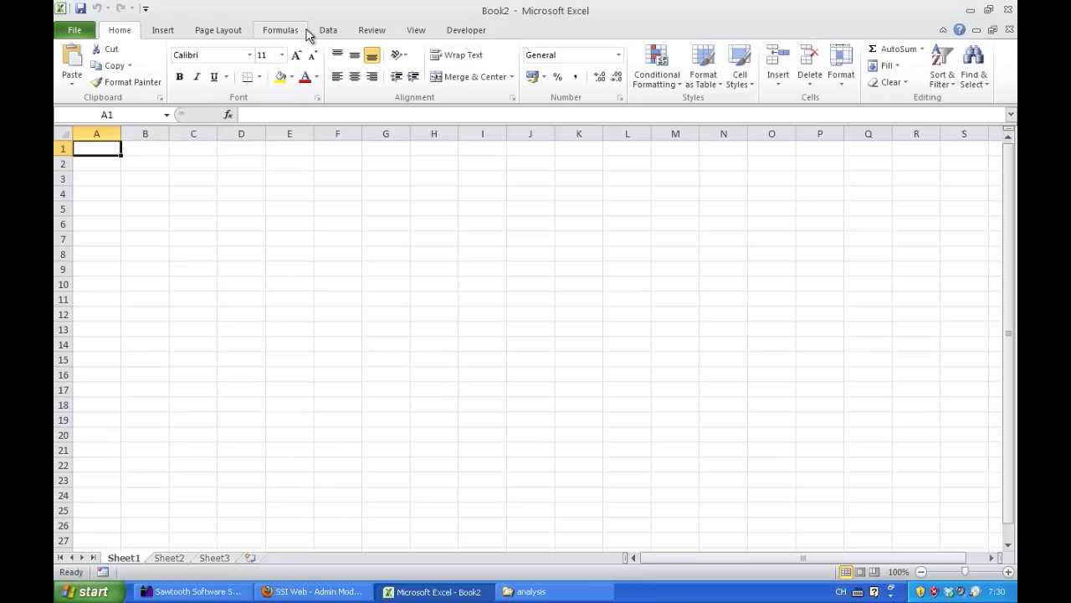
left_click(527, 591)
double_click(740, 276)
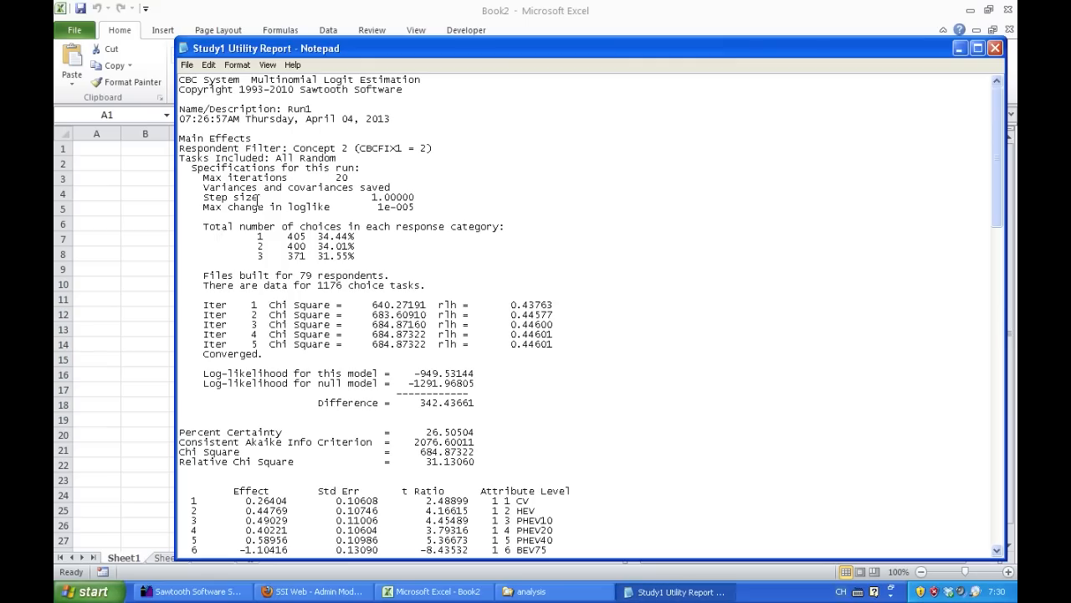
left_click(995, 48)
left_click_drag(732, 283, 241, 273)
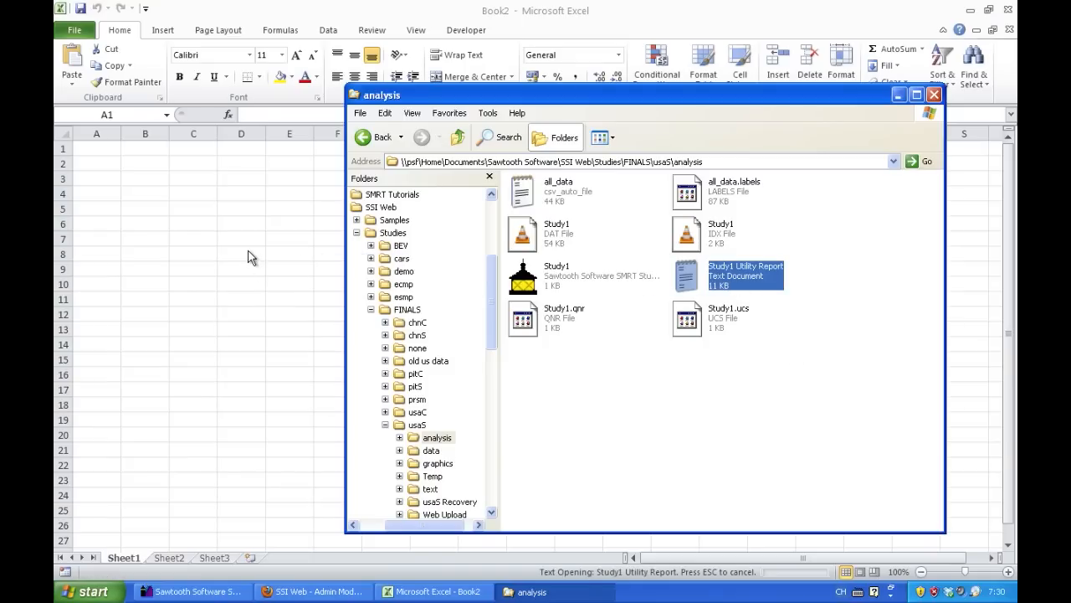
scroll(283, 254, "down", 13)
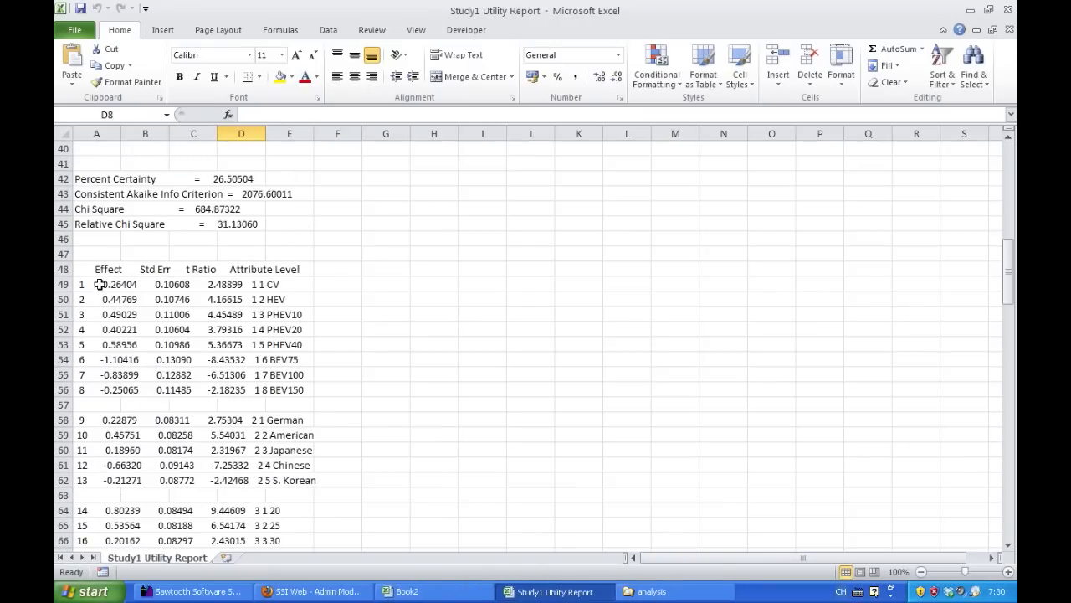
Step: Check the first effect row's values in row 49 and switch to the Data tab
left_click(99, 285)
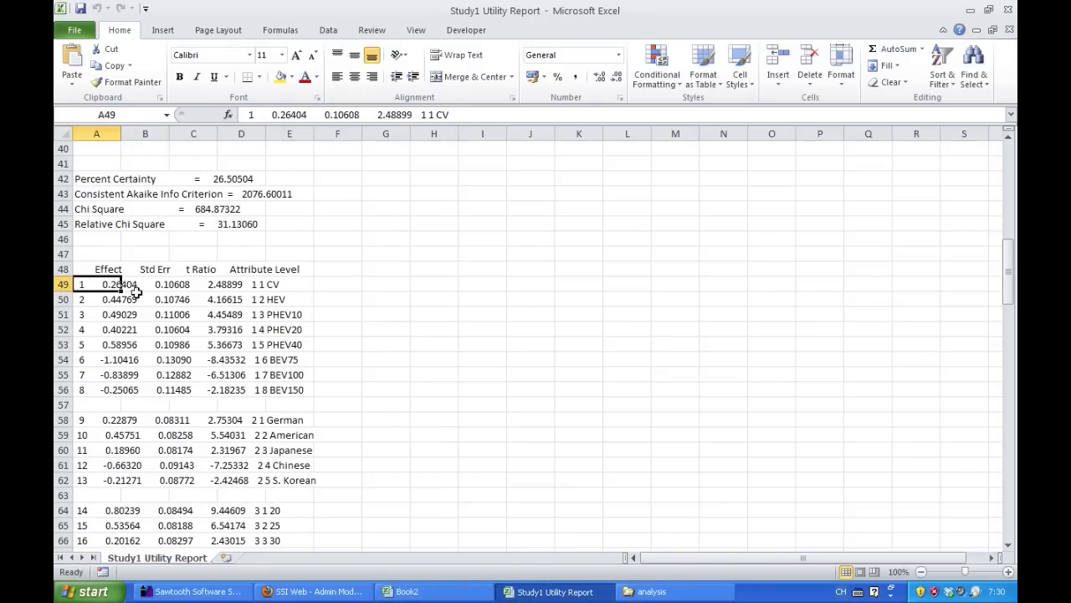
left_click_drag(156, 284, 435, 285)
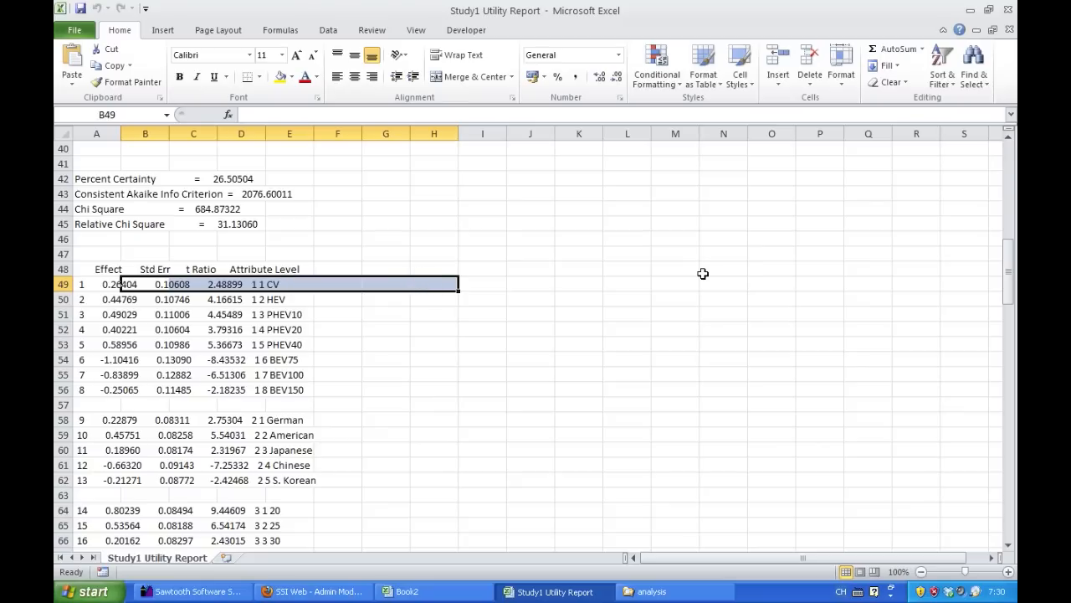
left_click(703, 273)
scroll(241, 326, "up", 13)
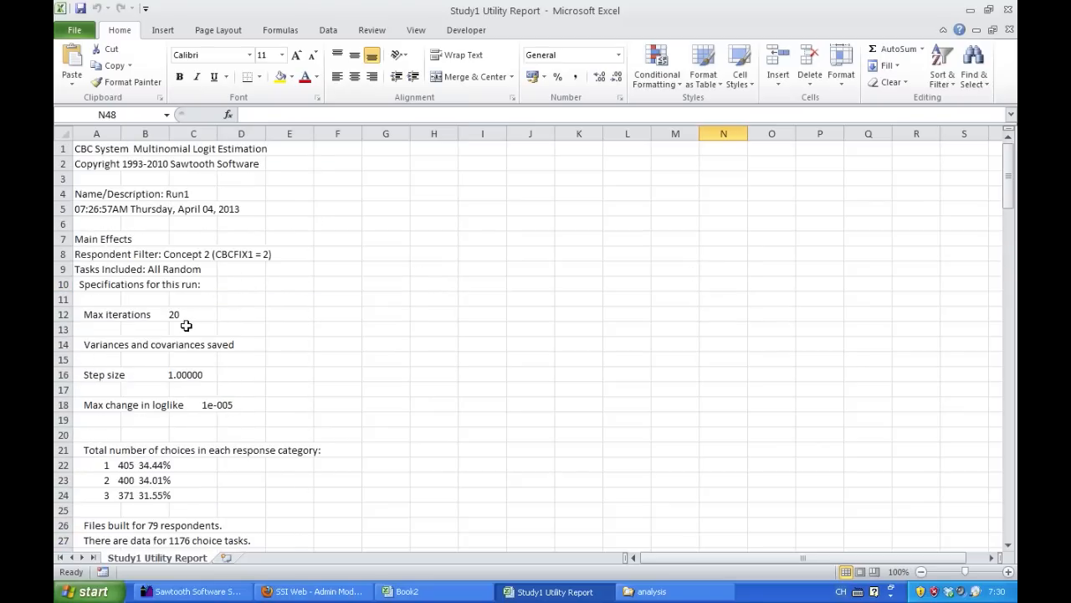
left_click(335, 32)
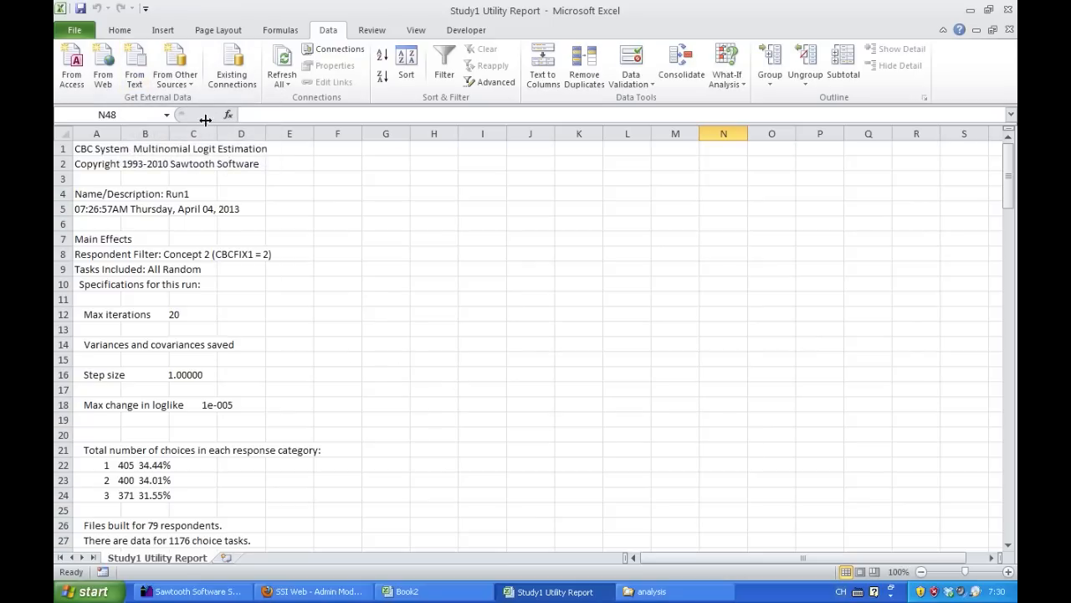
Step: Select column A from the Effect header at A48 down to the report's end
scroll(222, 263, "down", 4)
scroll(414, 304, "down", 6)
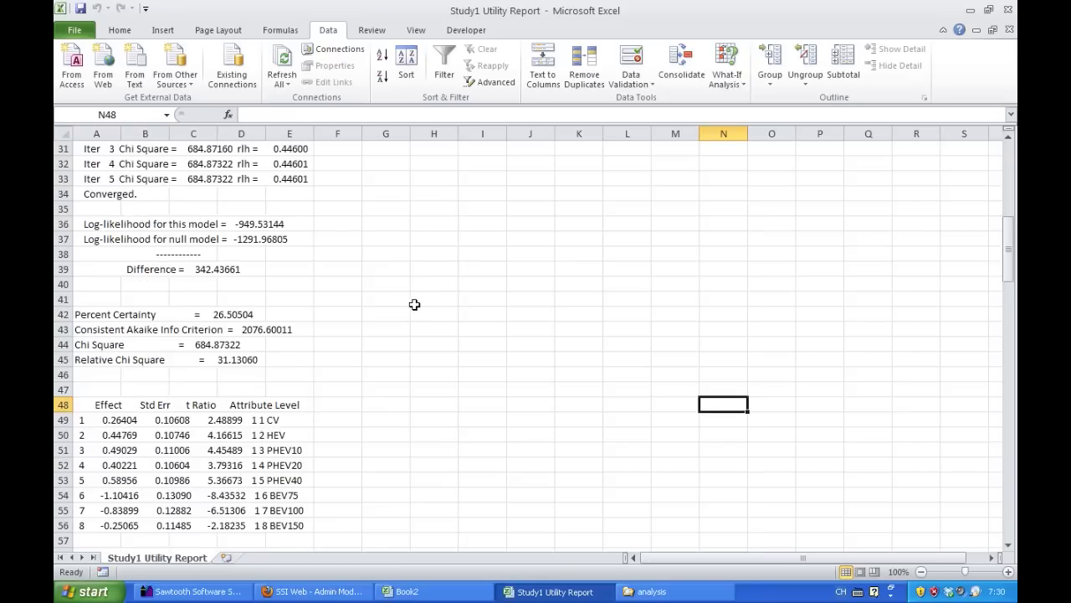
scroll(415, 304, "down", 3)
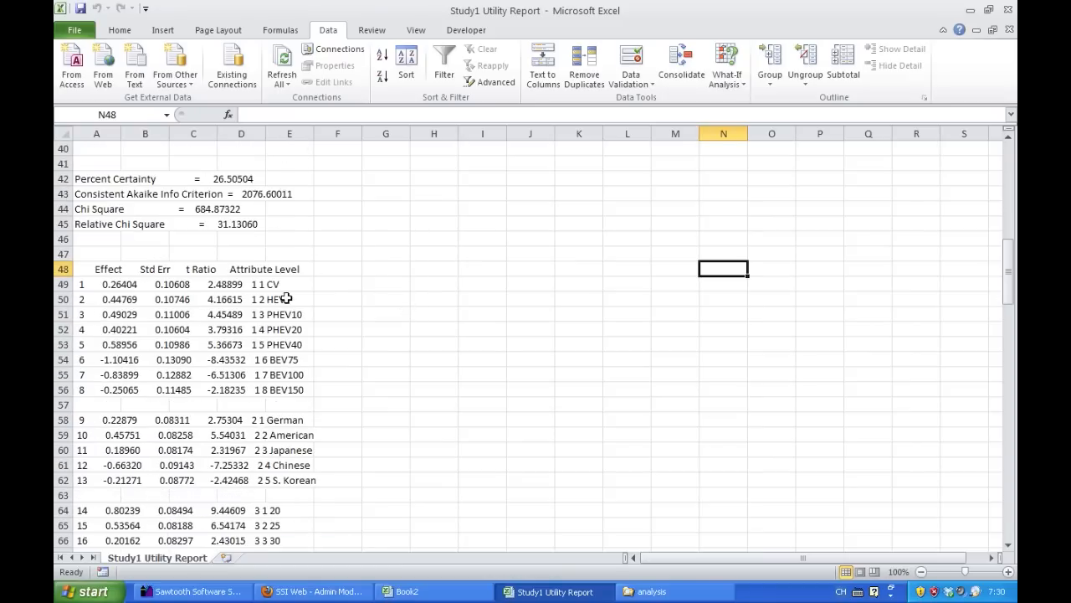
left_click(95, 268)
scroll(342, 303, "down", 17)
scroll(207, 328, "down", 19)
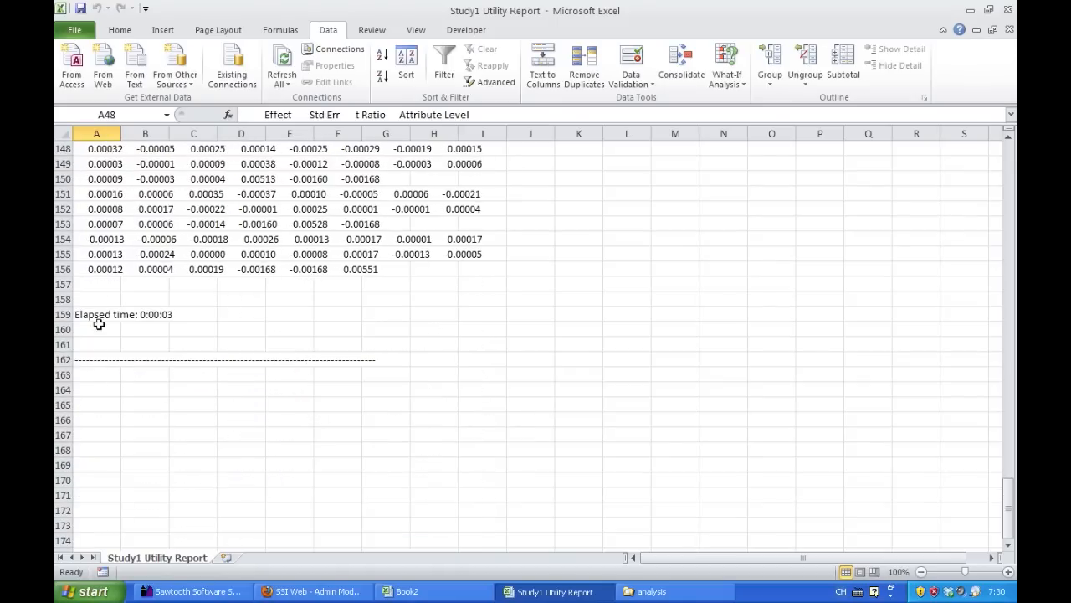
left_click(102, 284, "shift")
scroll(142, 313, "up", 8)
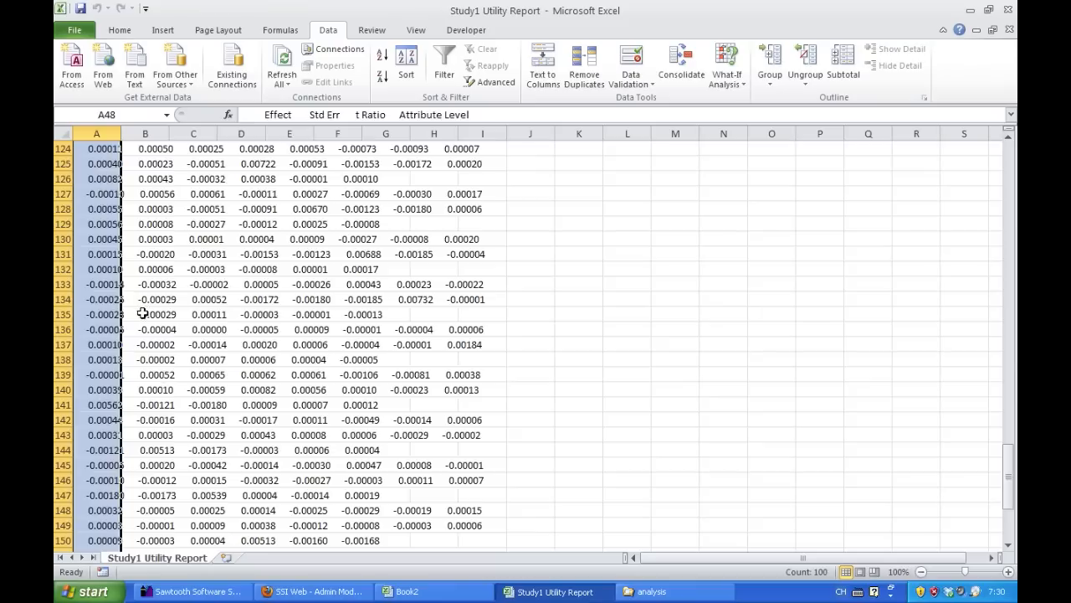
scroll(142, 314, "up", 20)
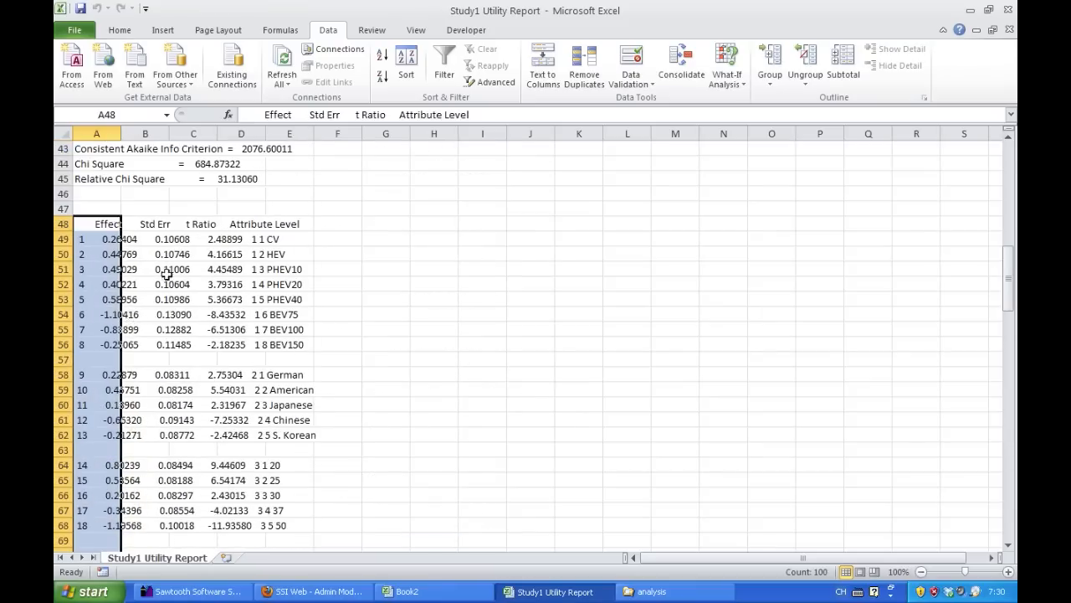
scroll(167, 273, "up", 7)
scroll(323, 229, "down", 6)
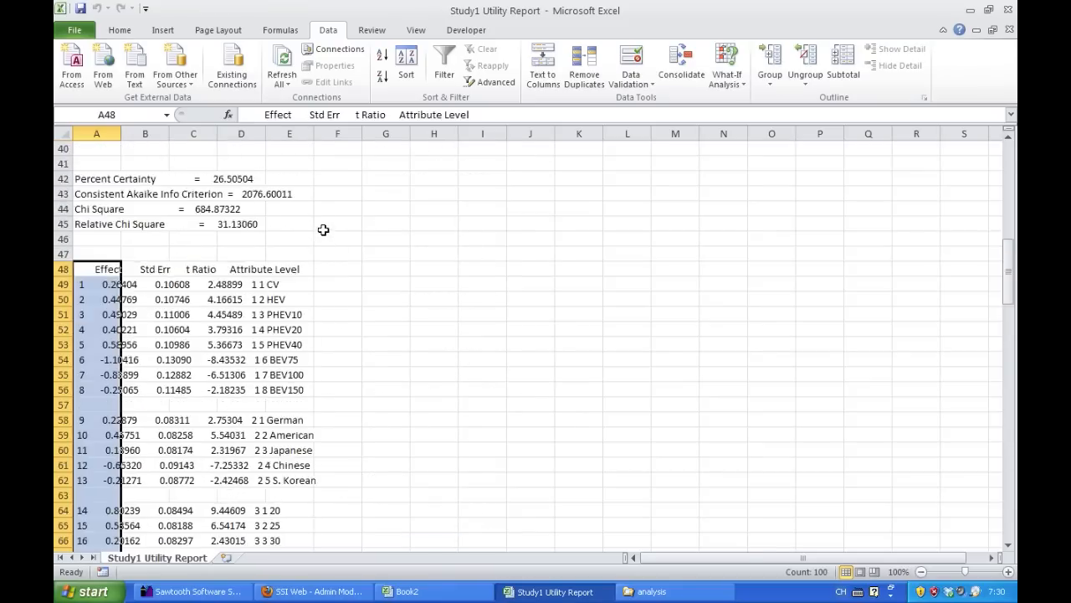
scroll(323, 230, "down", 2)
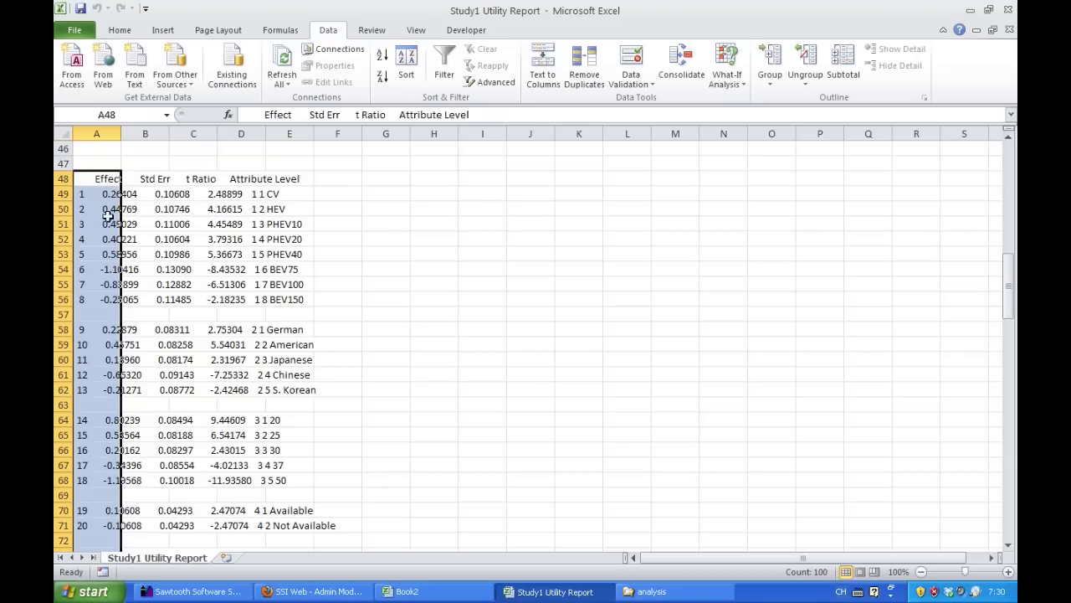
Step: Split column A into separate columns with Text to Columns, delimited on spaces
left_click(546, 69)
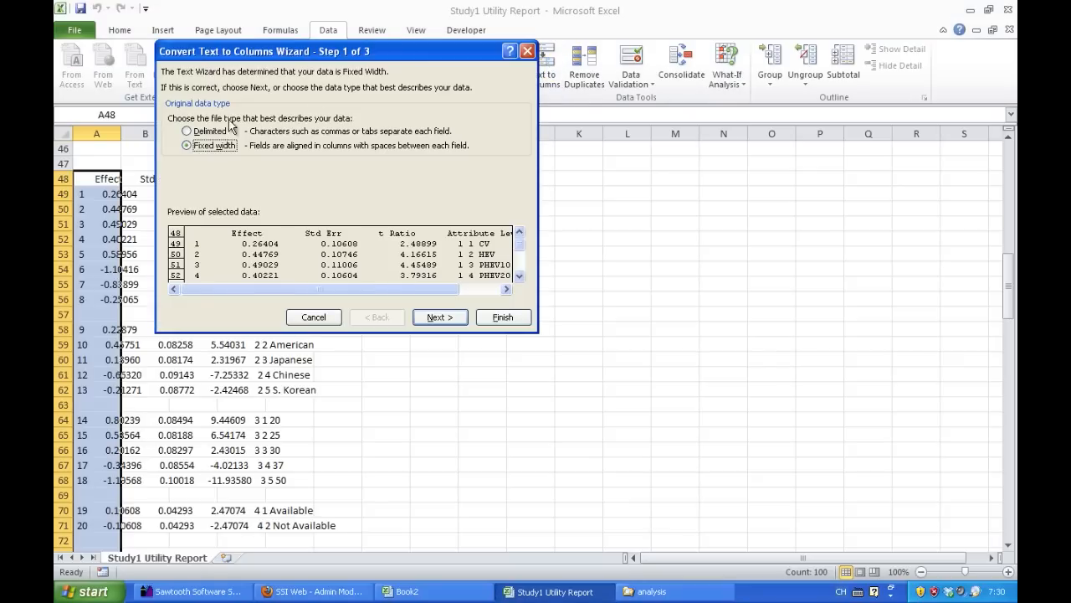
left_click(189, 132)
left_click(444, 317)
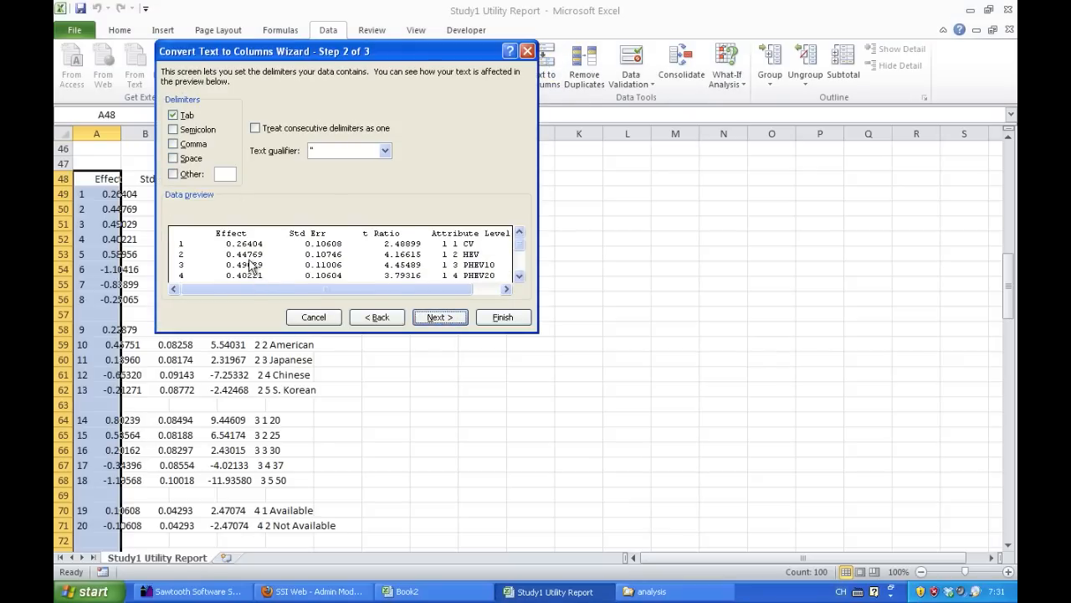
left_click(176, 158)
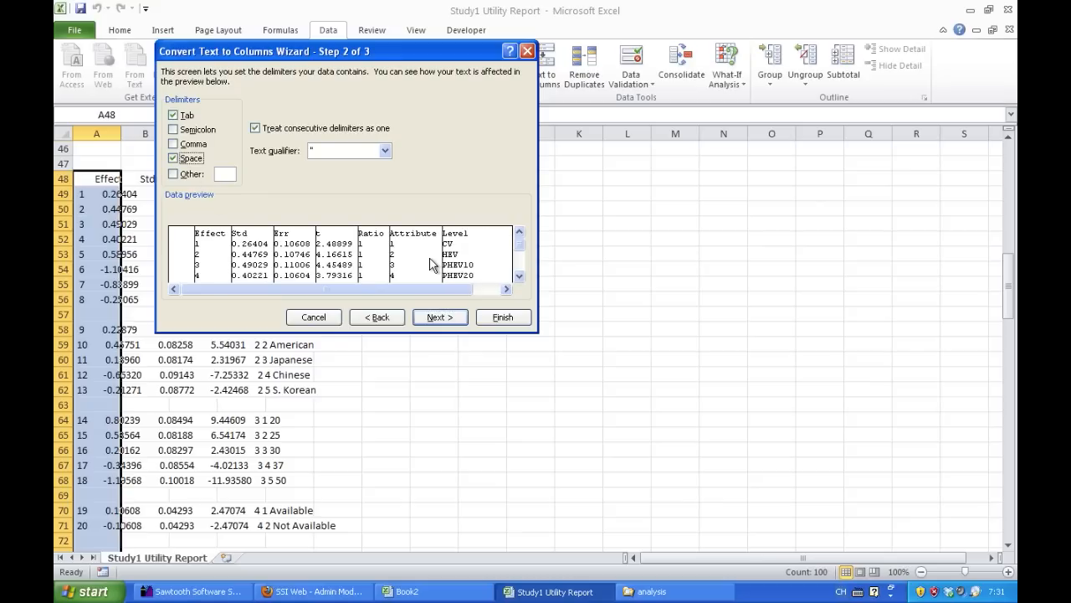
left_click(437, 318)
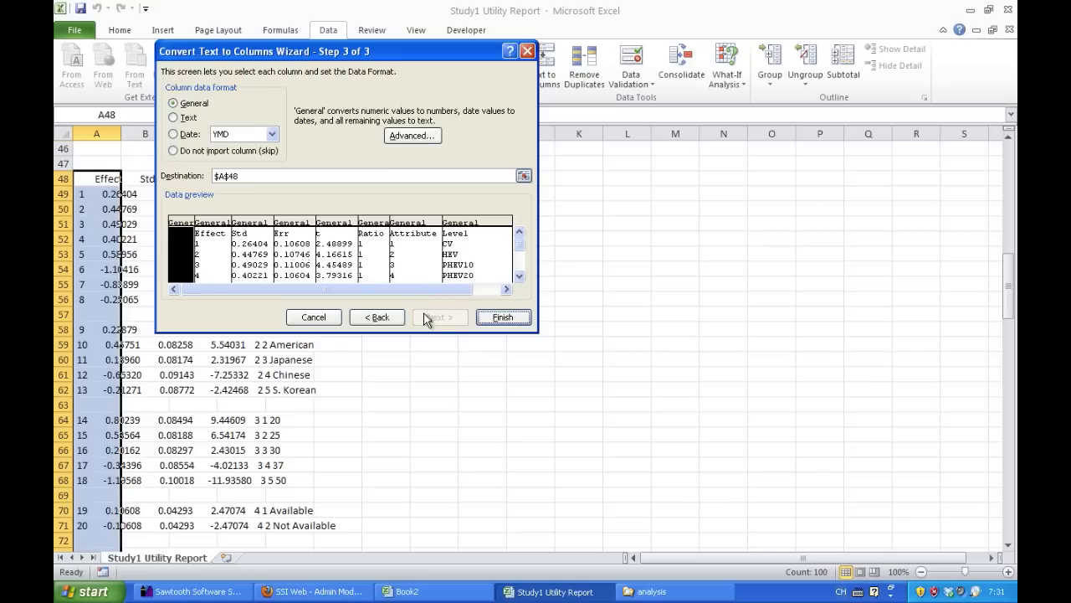
left_click(503, 318)
left_click(628, 268)
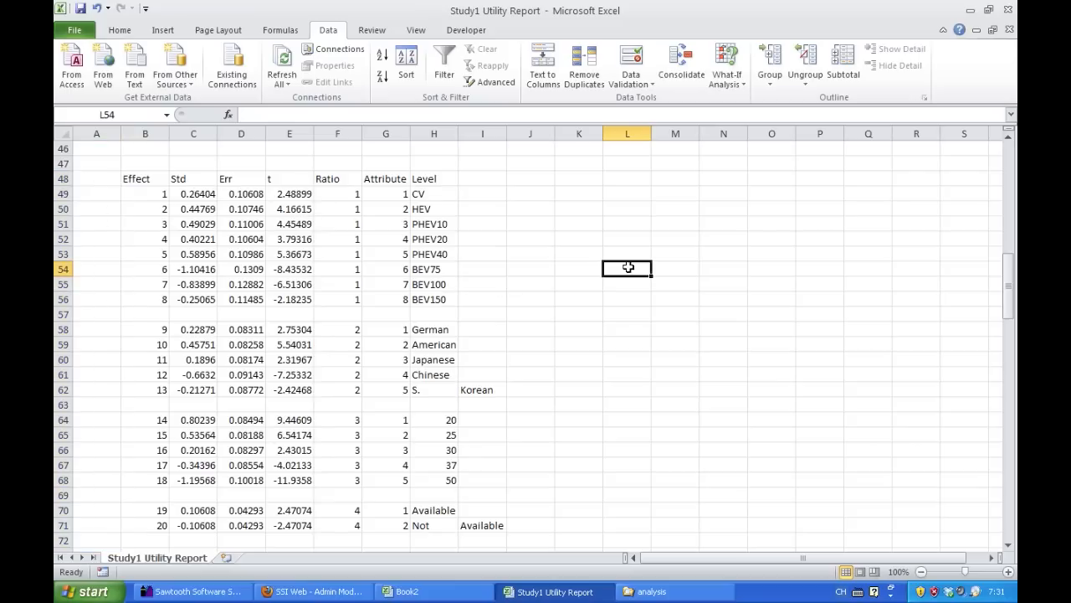
left_click_drag(205, 193, 320, 501)
left_click(546, 341)
left_click_drag(198, 193, 177, 301)
left_click(579, 238)
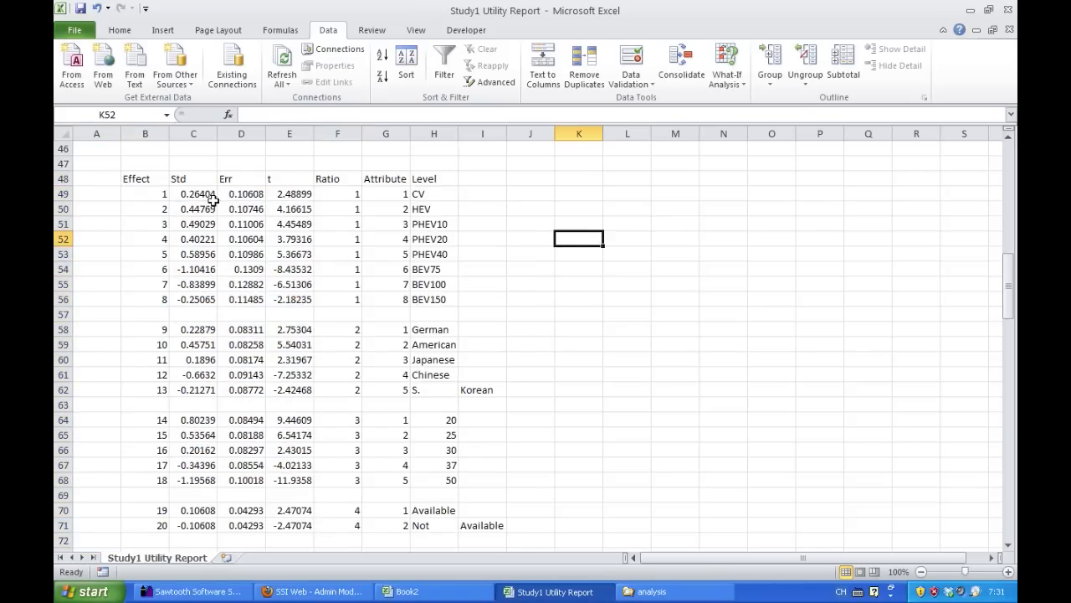
left_click(193, 194)
left_click(243, 194)
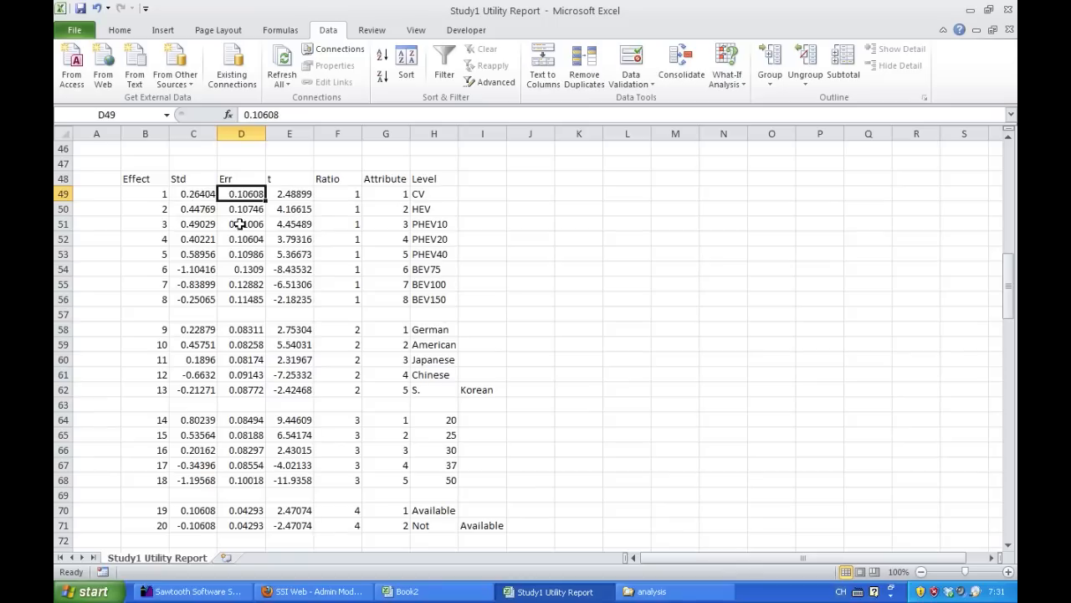
left_click(241, 223)
left_click(194, 224)
scroll(320, 307, "down", 11)
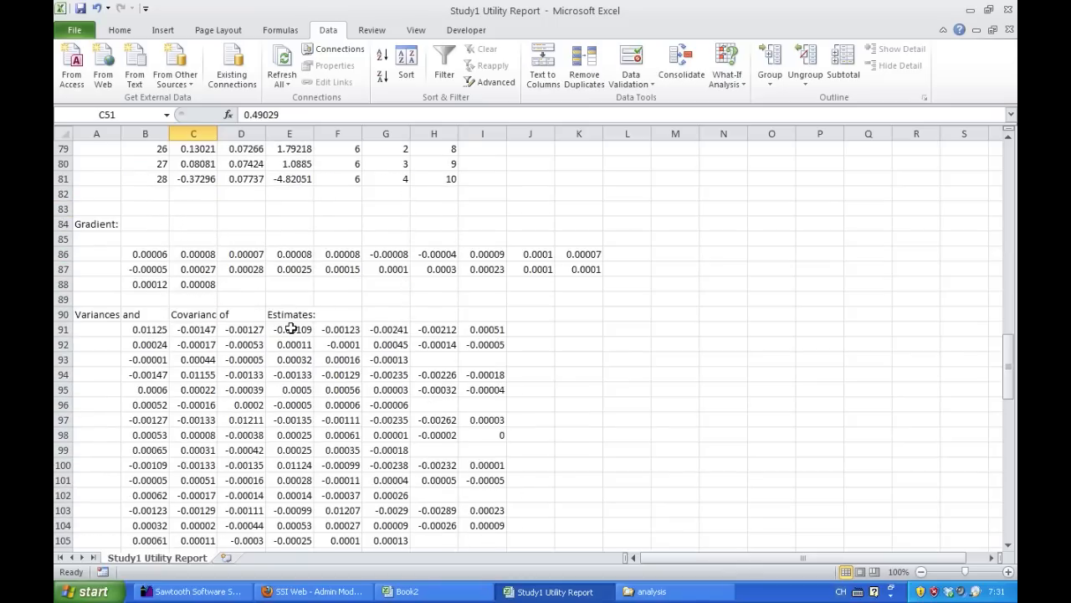
scroll(290, 327, "down", 12)
scroll(290, 325, "up", 8)
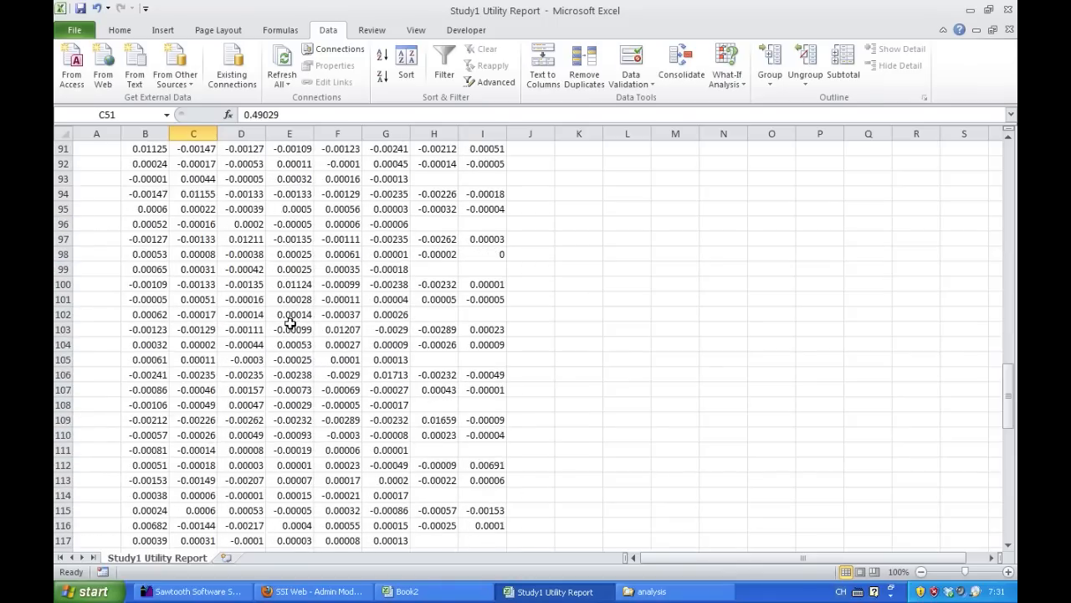
scroll(290, 325, "up", 18)
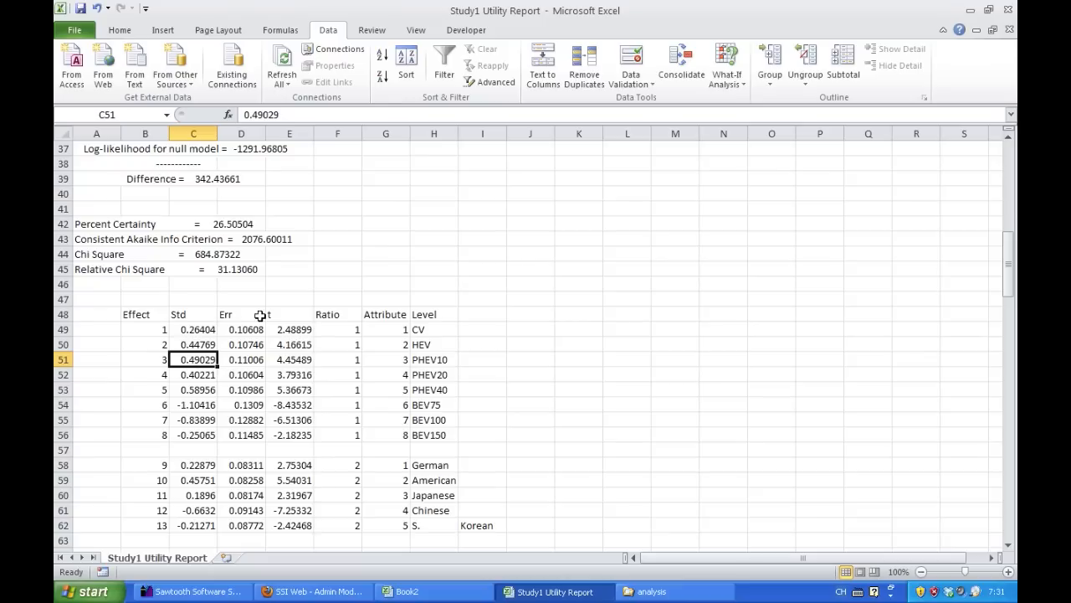
left_click(334, 269)
scroll(214, 302, "down", 5)
scroll(212, 303, "up", 4)
scroll(211, 306, "down", 2)
left_click(530, 208)
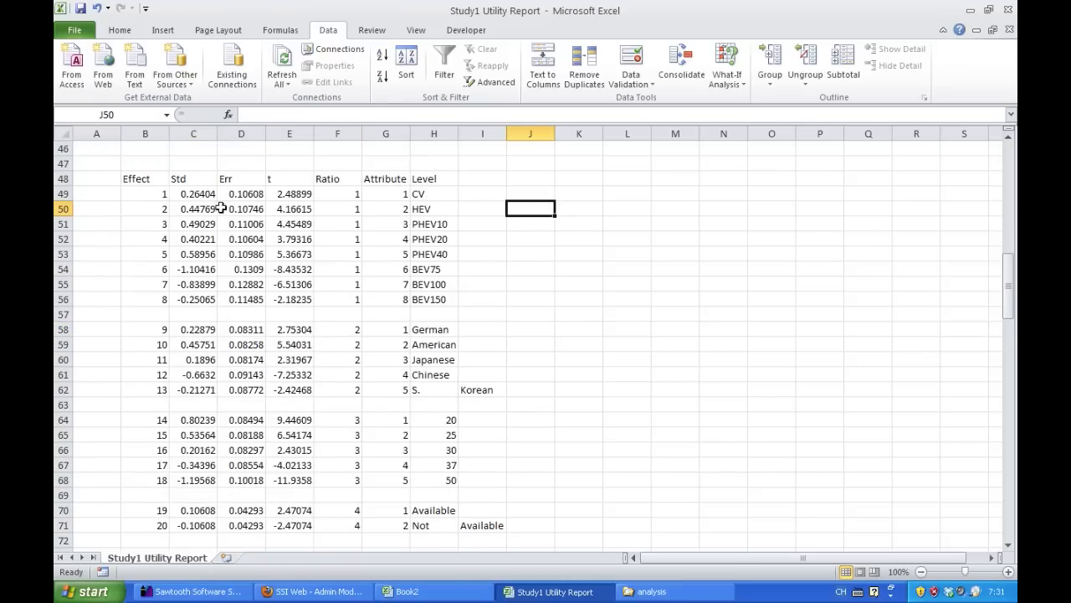
left_click_drag(195, 191, 210, 296)
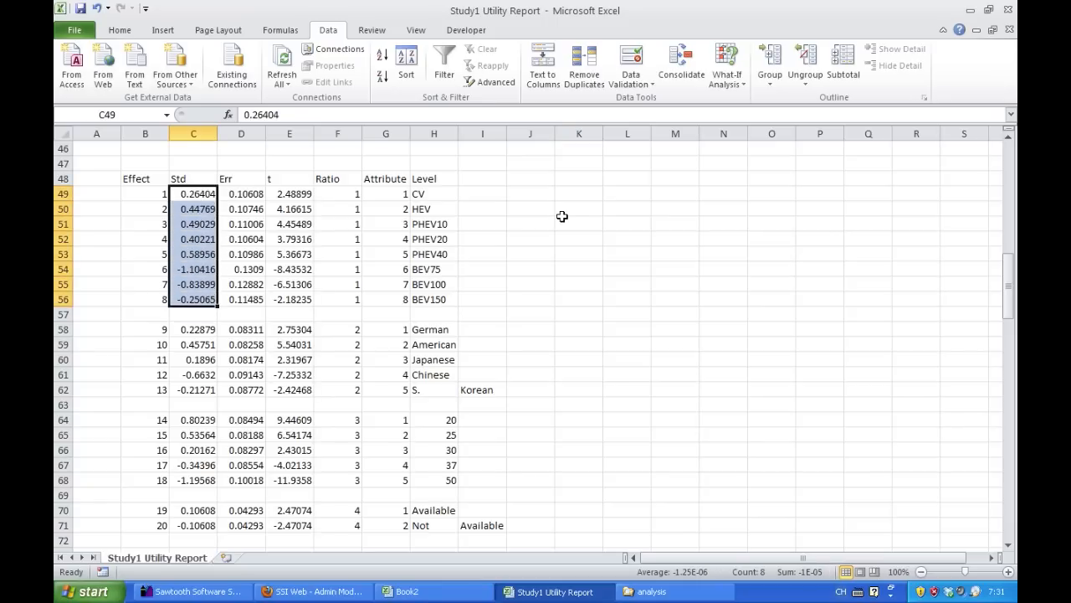
left_click(465, 195)
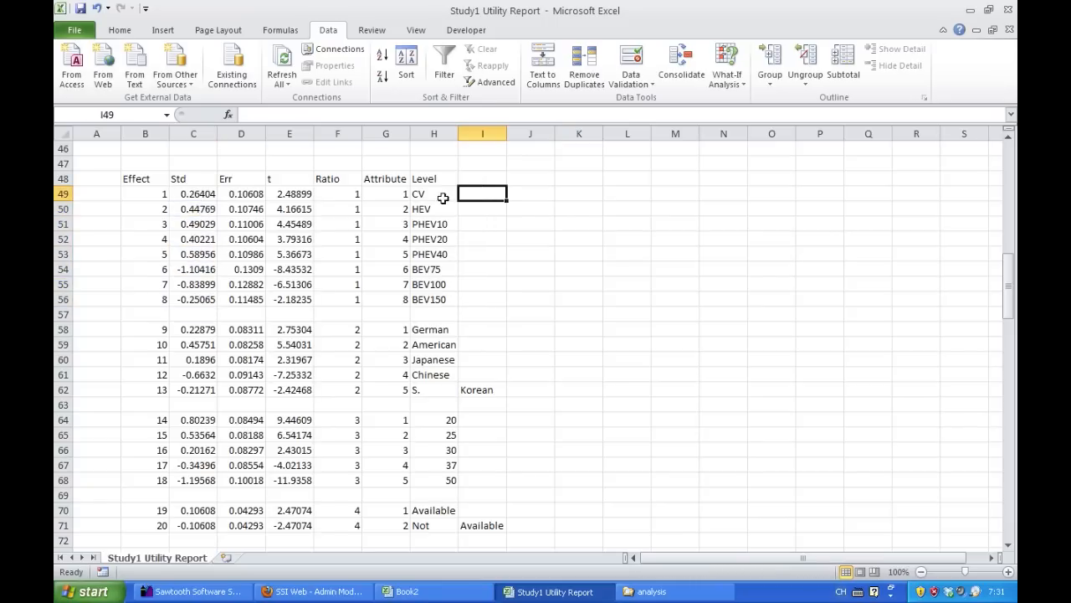
scroll(428, 332, "down", 6)
scroll(425, 333, "up", 7)
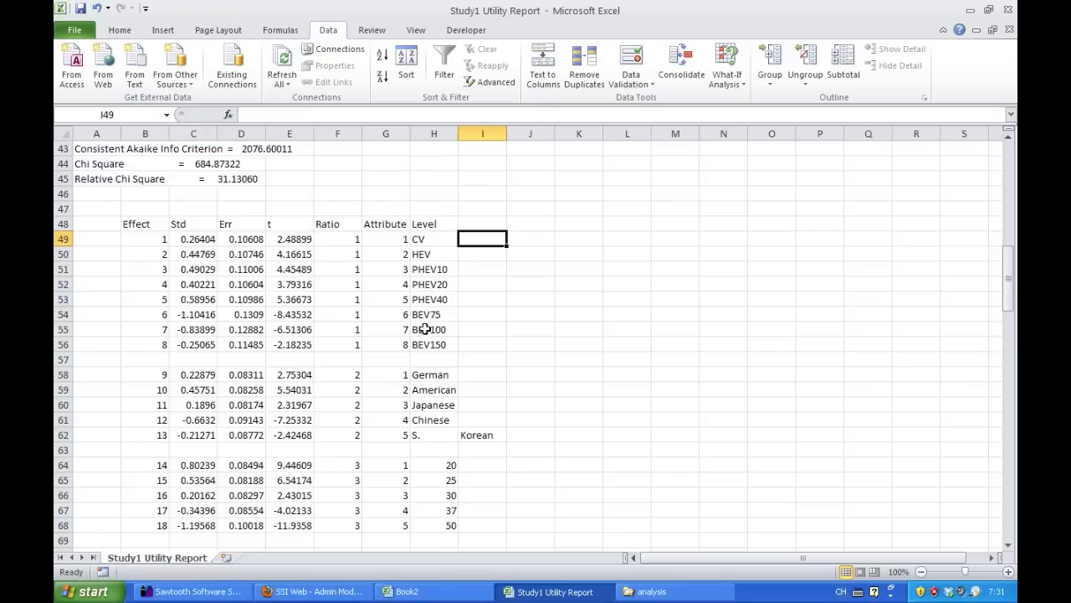
scroll(425, 329, "down", 2)
scroll(421, 321, "up", 1)
left_click(432, 193)
left_click_drag(432, 192, 431, 298)
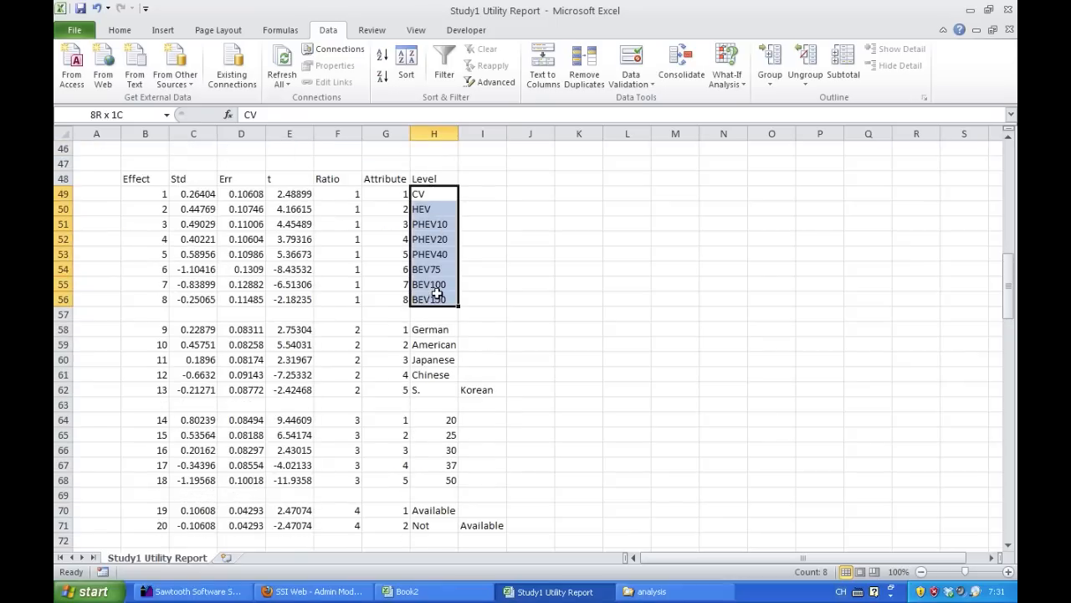
left_click(440, 194)
left_click(441, 209)
left_click_drag(437, 226, 433, 296)
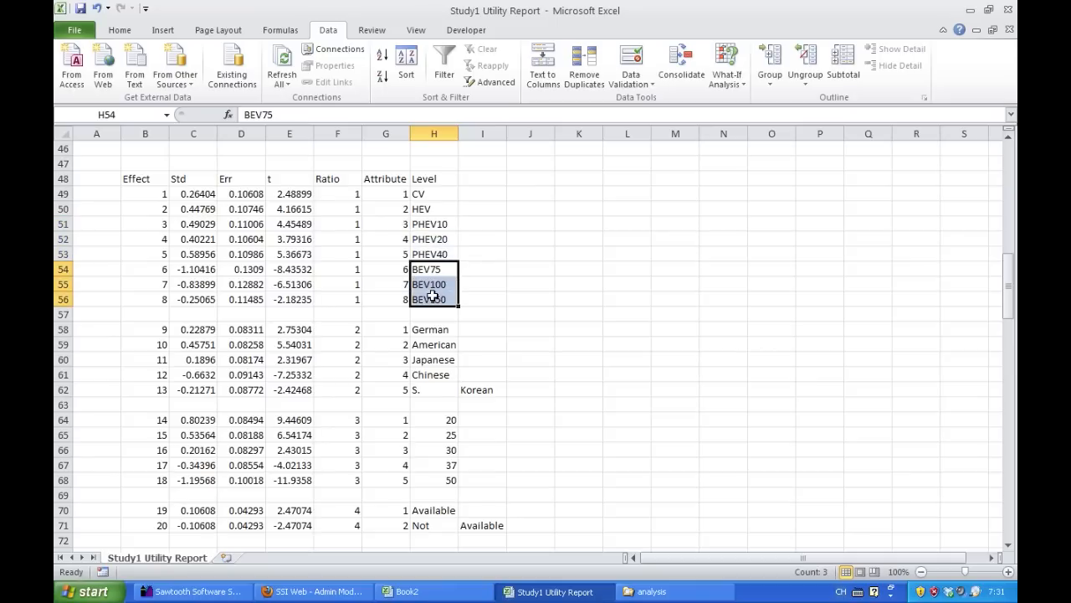
left_click(534, 266)
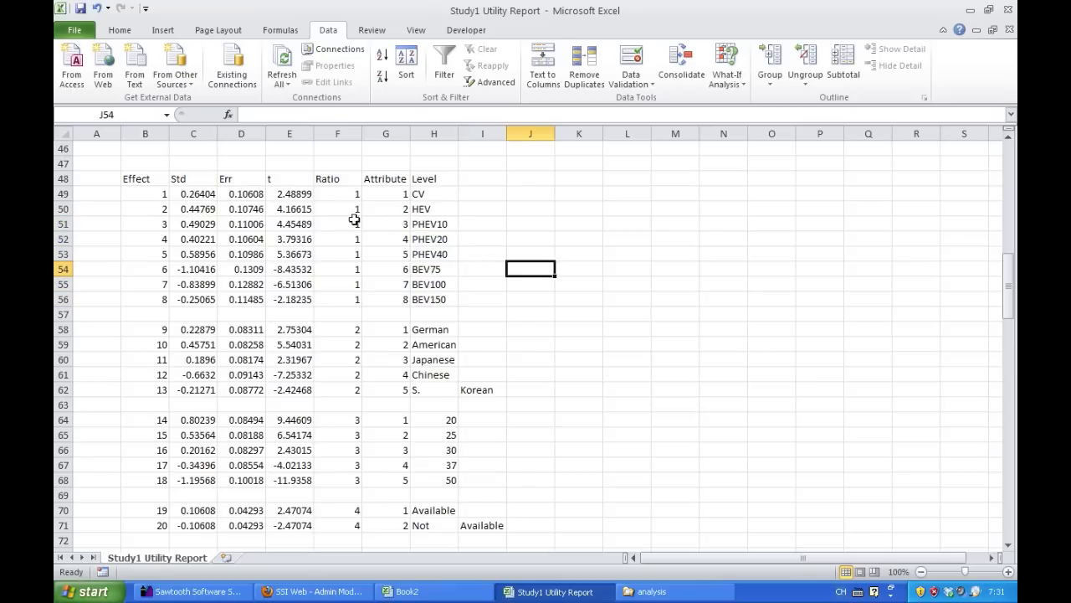
left_click_drag(187, 198, 194, 298)
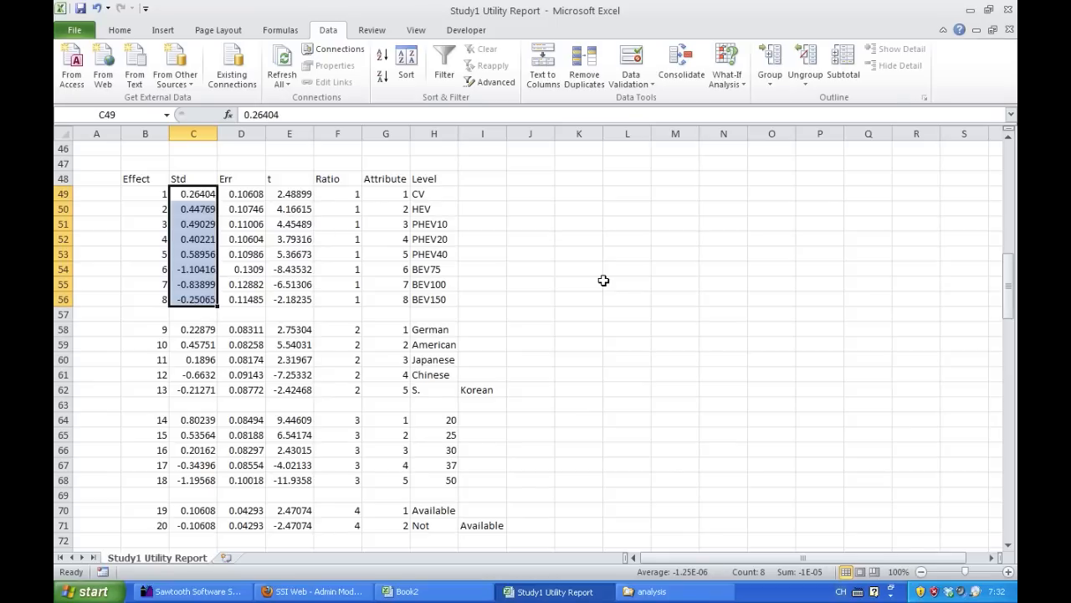
Step: Review the Std values of effects 1 to 7 and the BEV150 Std value in column C
left_click(474, 195)
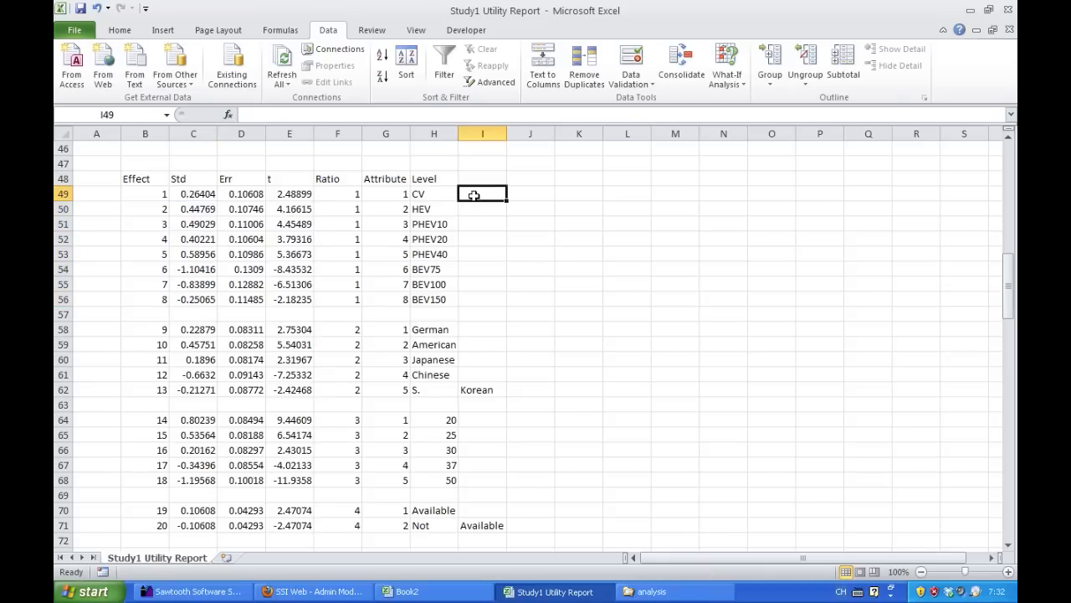
left_click_drag(201, 192, 194, 285)
left_click(532, 236)
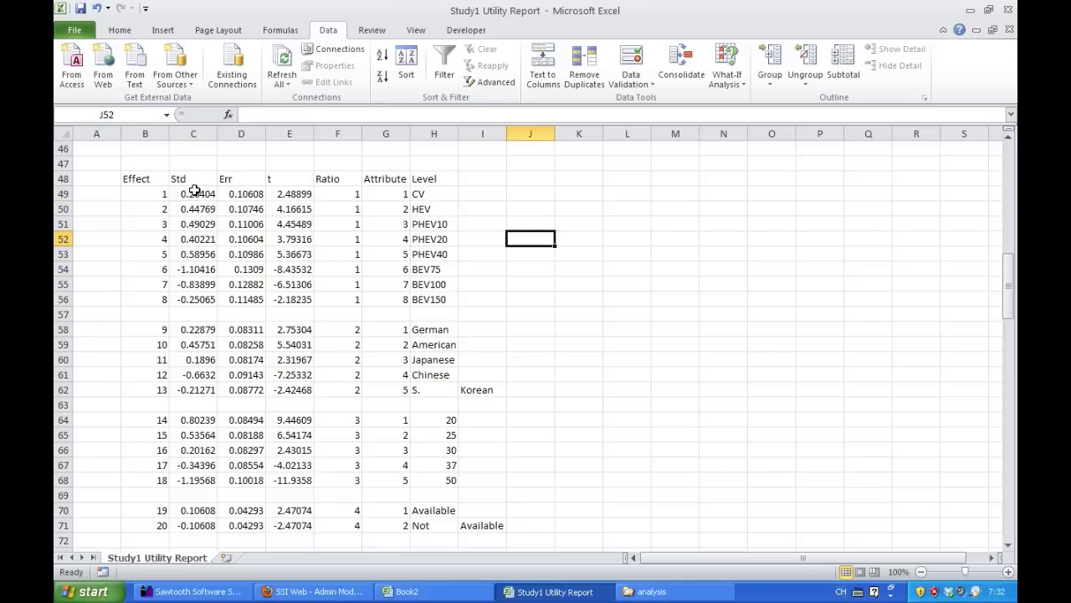
left_click_drag(195, 193, 194, 285)
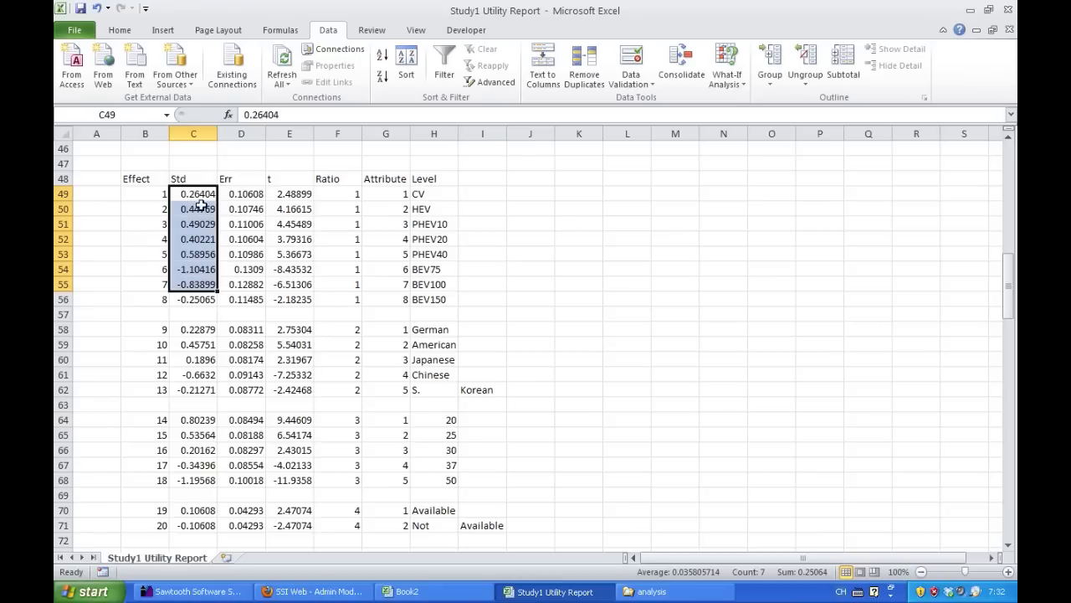
left_click(193, 298)
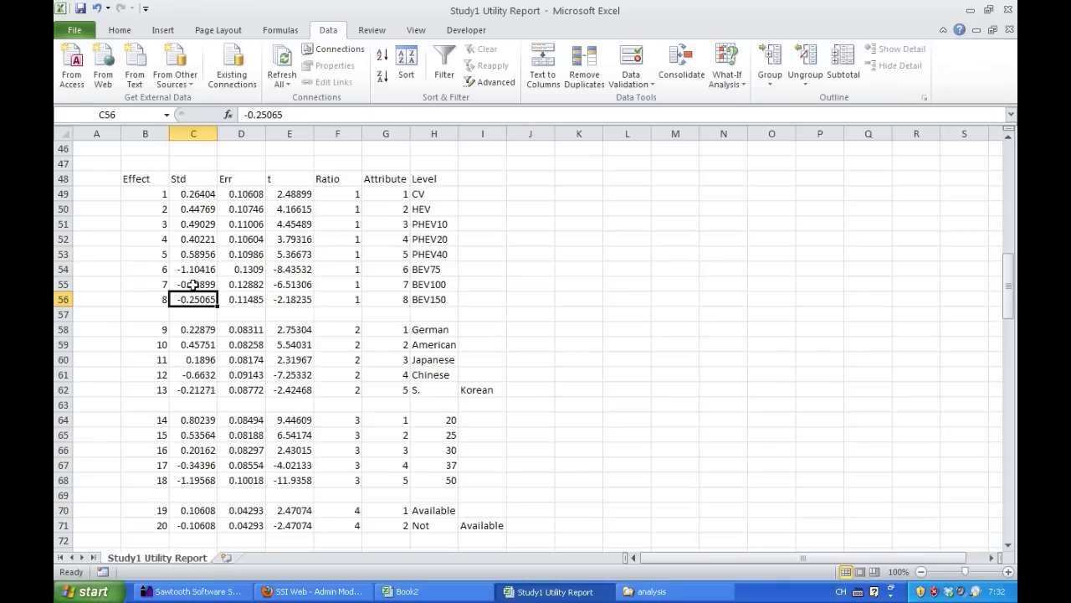
left_click_drag(193, 284, 205, 193)
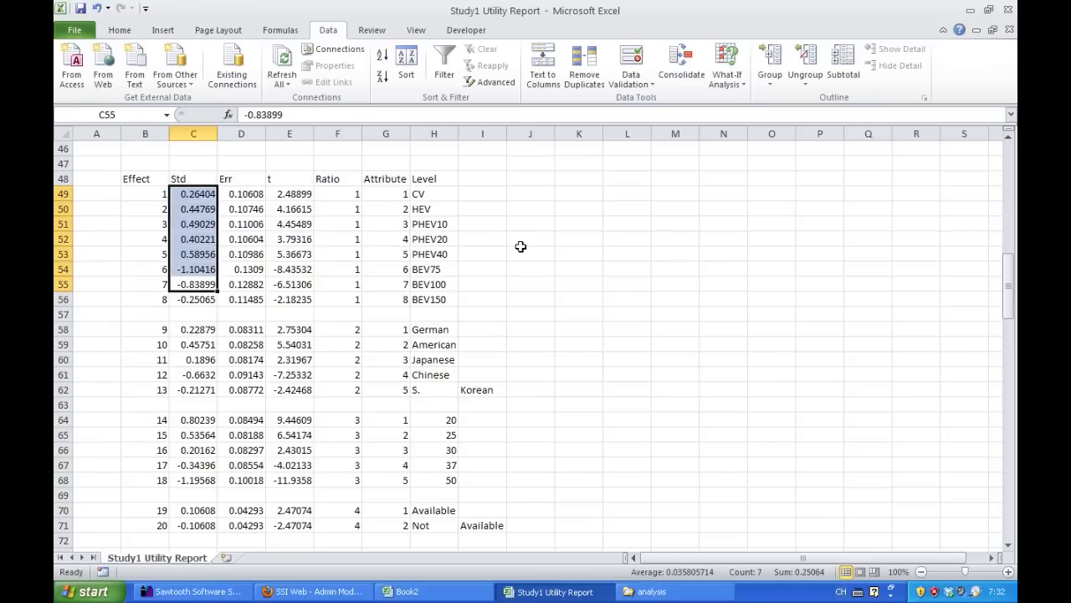
left_click(484, 299)
Step: Test a =SUM of Std values C49:C55 in J56 and compare it with BEV150's C56
left_click(537, 299)
type("=")
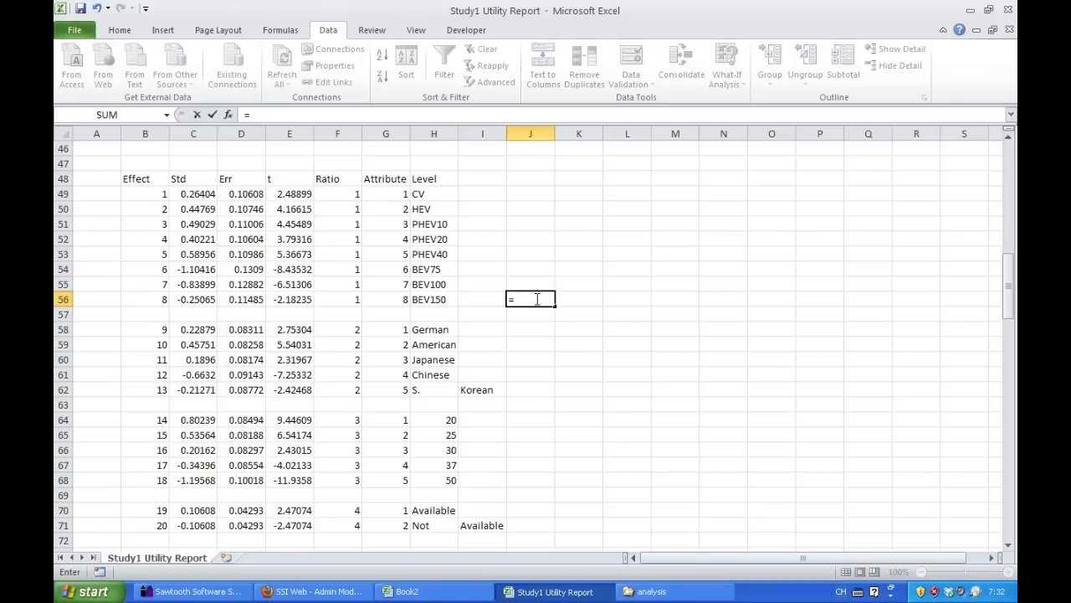
type("sum(")
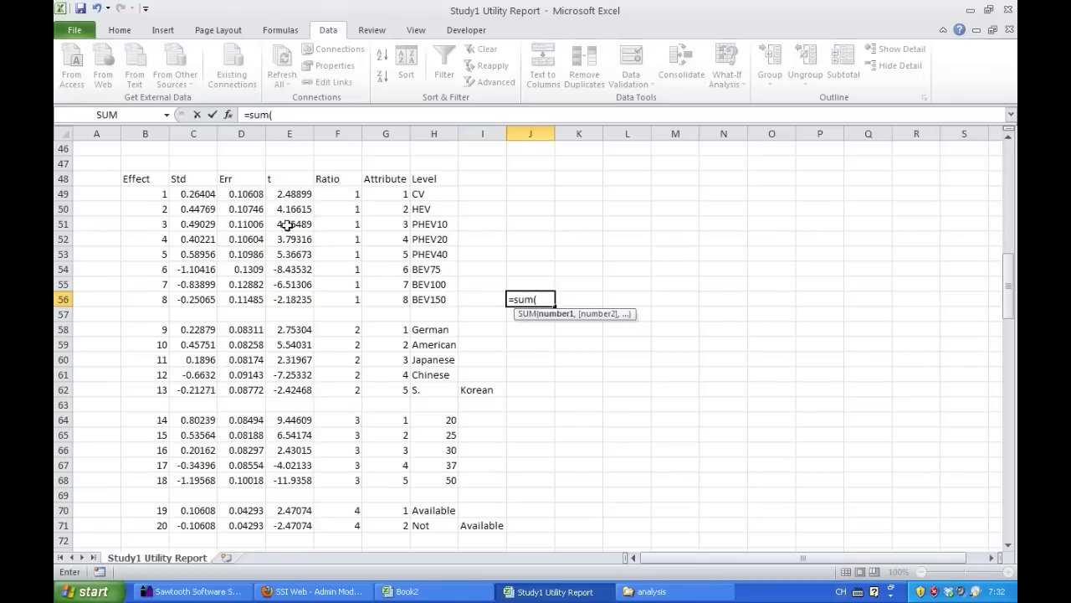
left_click_drag(200, 193, 189, 285)
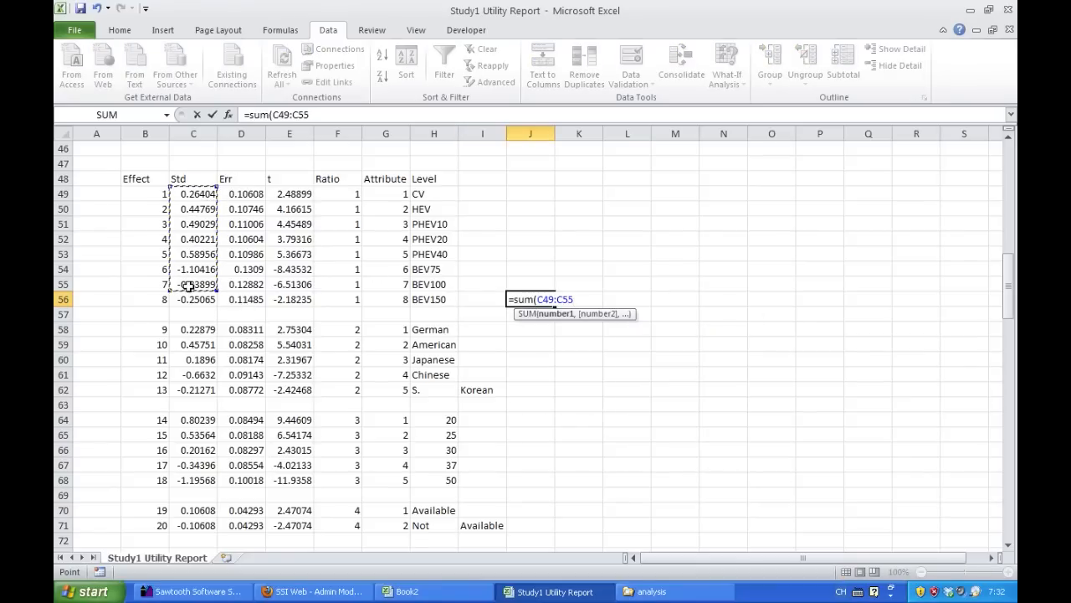
key("Return")
left_click(546, 300)
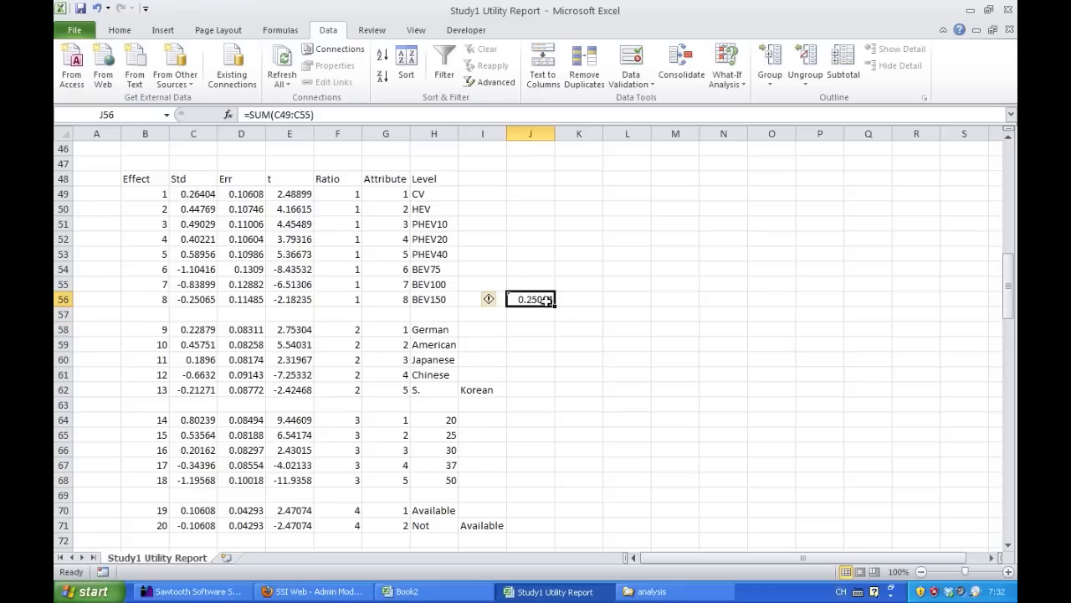
left_click(188, 300)
left_click(523, 299)
left_click(629, 284)
Step: Recheck all eight Std values and clear the test sum from J56
left_click_drag(205, 300, 284, 199)
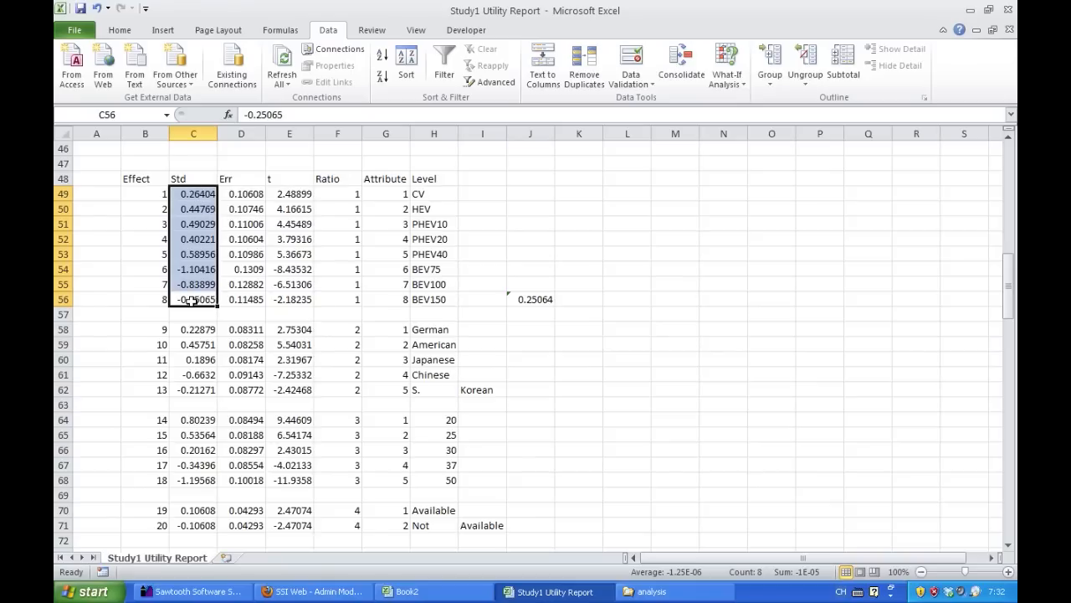
left_click(583, 242)
left_click(527, 297)
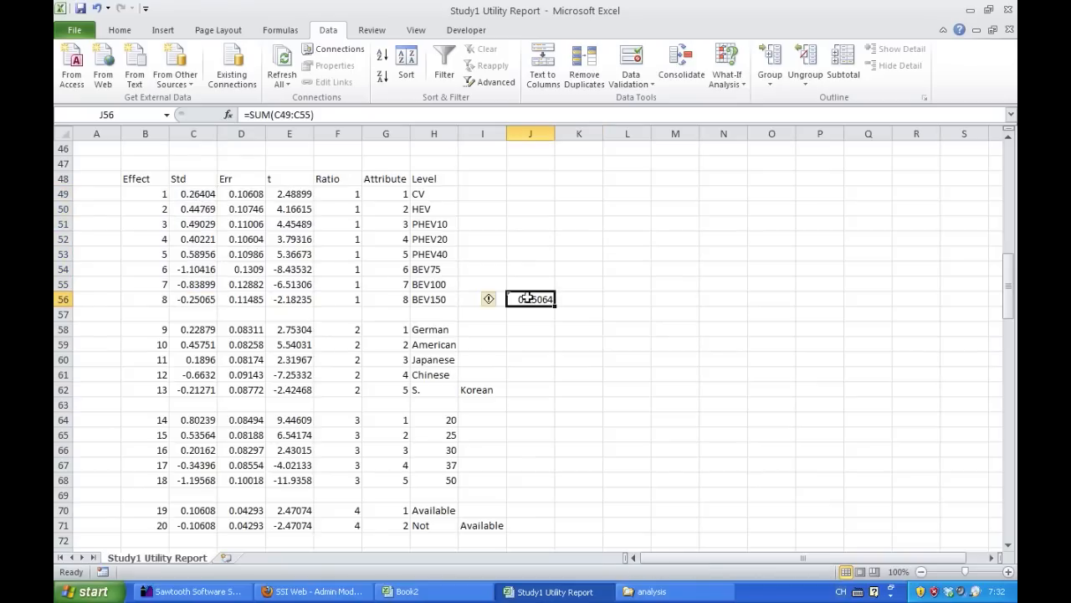
key("BackSpace")
key("Return")
left_click(658, 300)
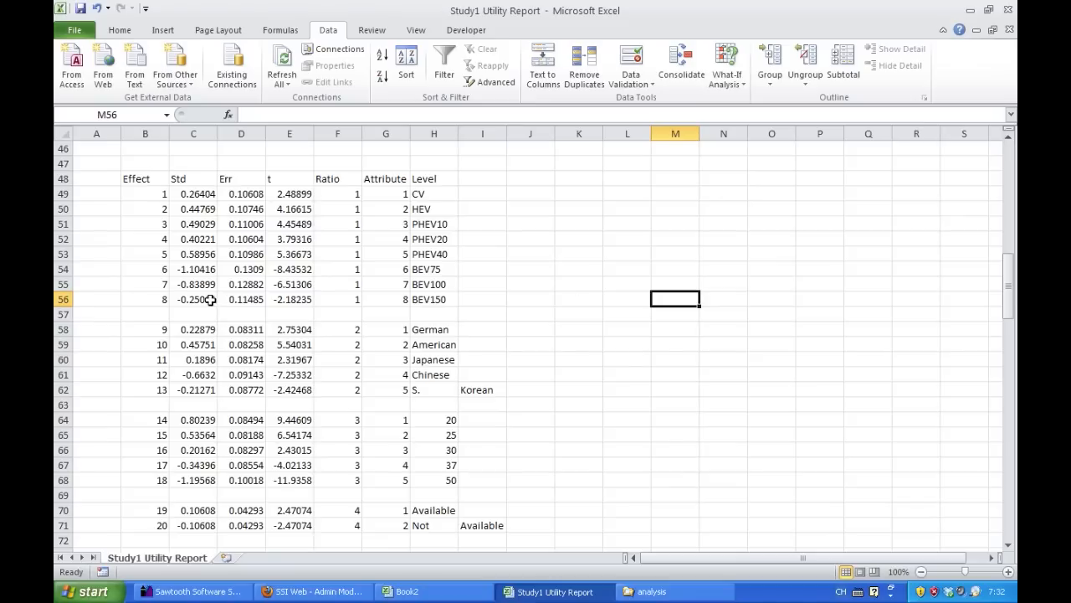
Step: Inspect the Std, Err and t values for BEV150, Korean, price 50 and Not Available levels
left_click_drag(194, 300, 235, 304)
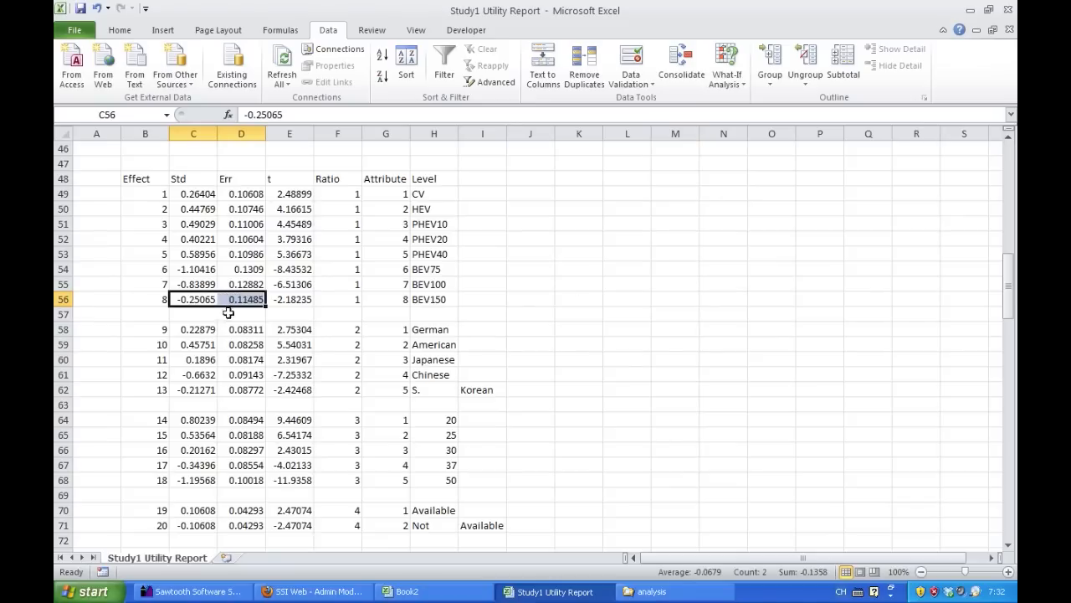
left_click_drag(198, 390, 286, 390)
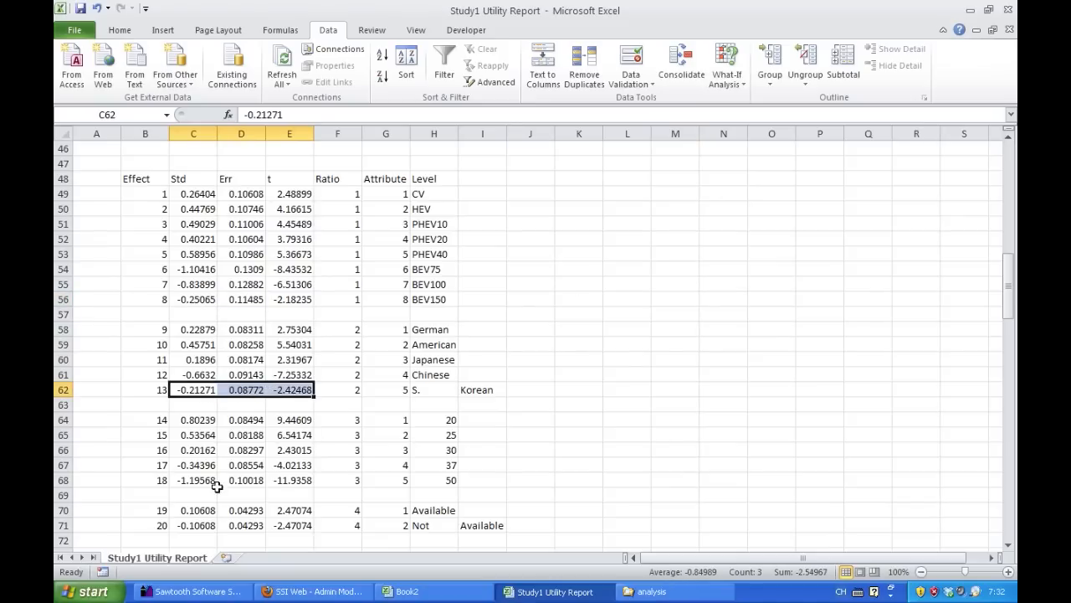
left_click_drag(201, 480, 291, 481)
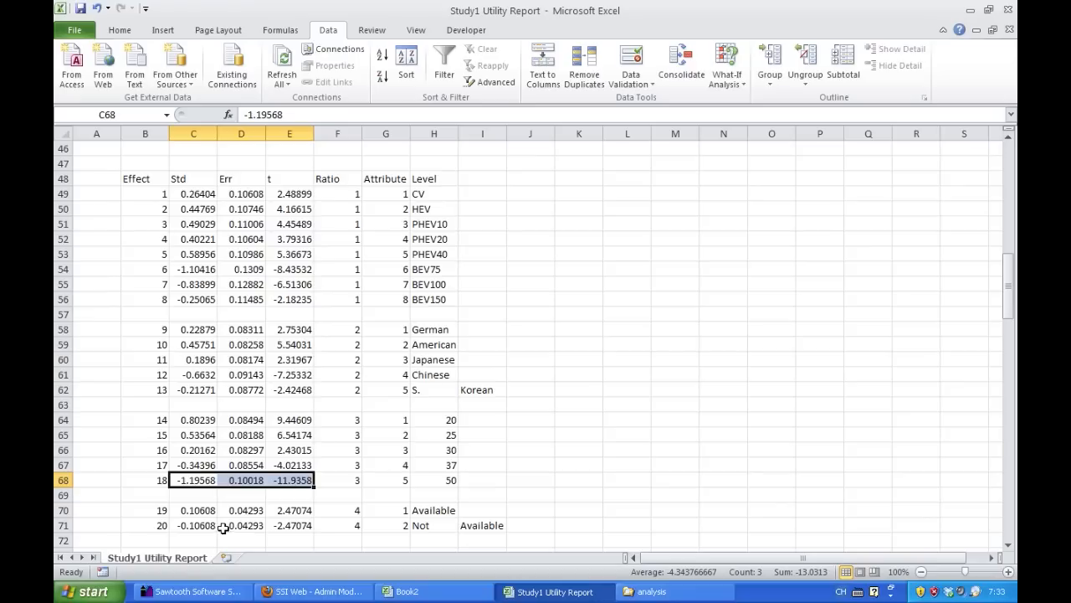
left_click_drag(200, 524, 293, 525)
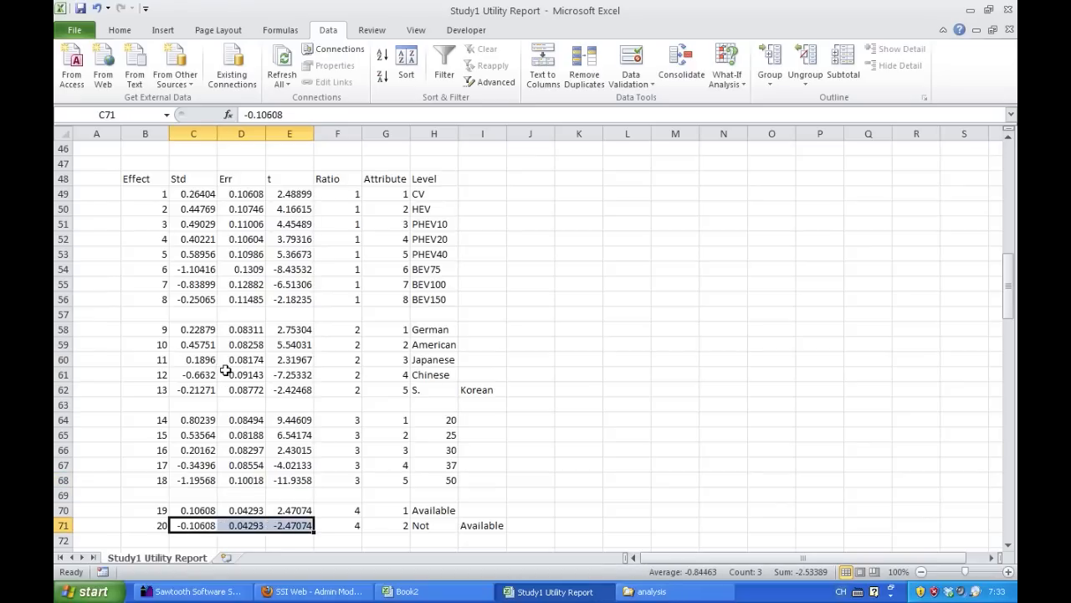
left_click_drag(189, 388, 266, 390)
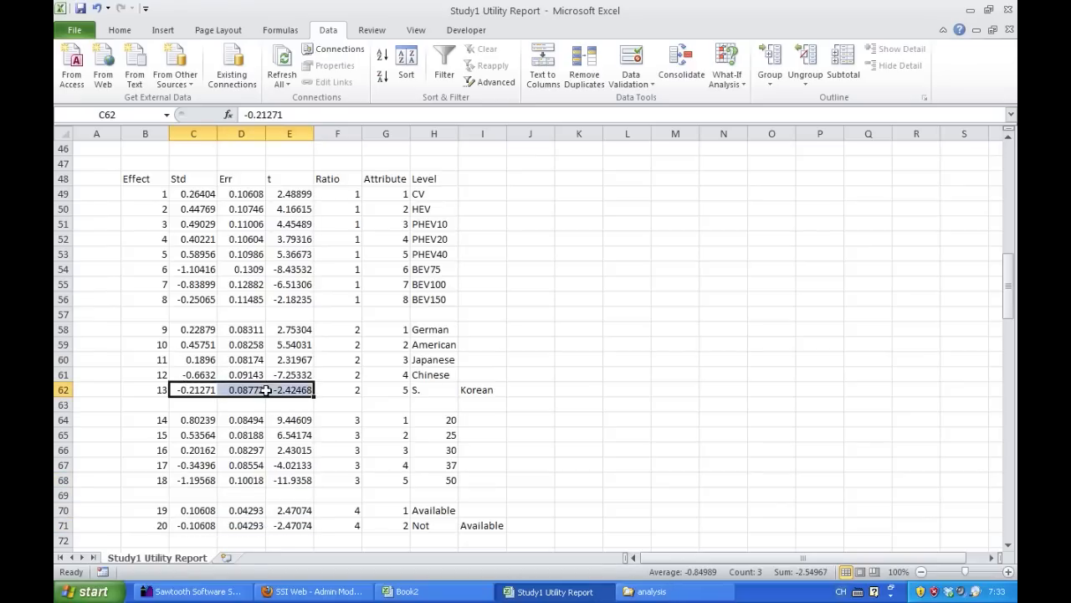
left_click(195, 296)
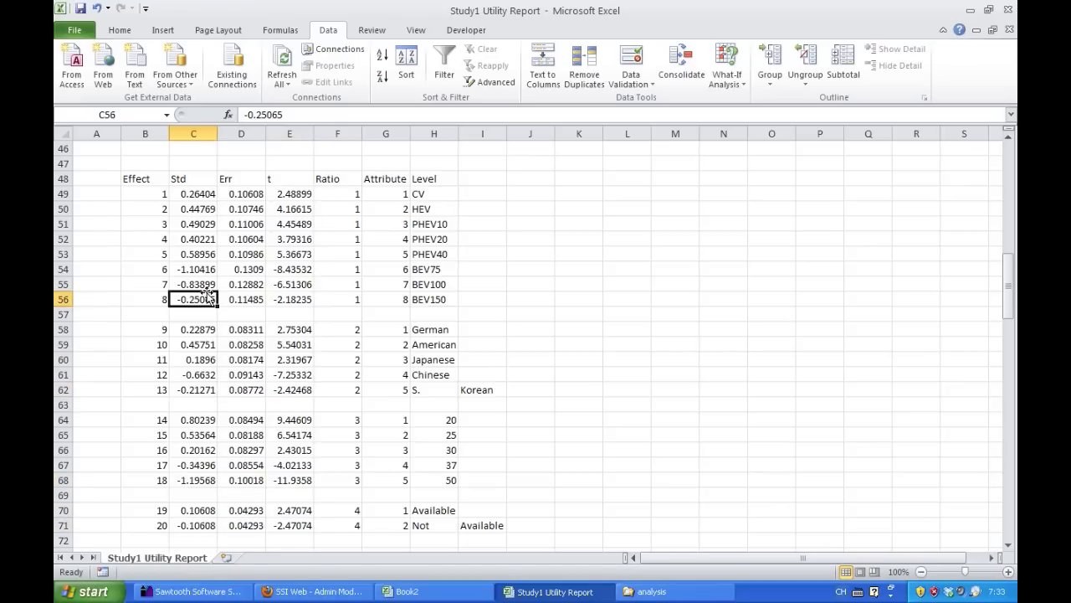
left_click(256, 297)
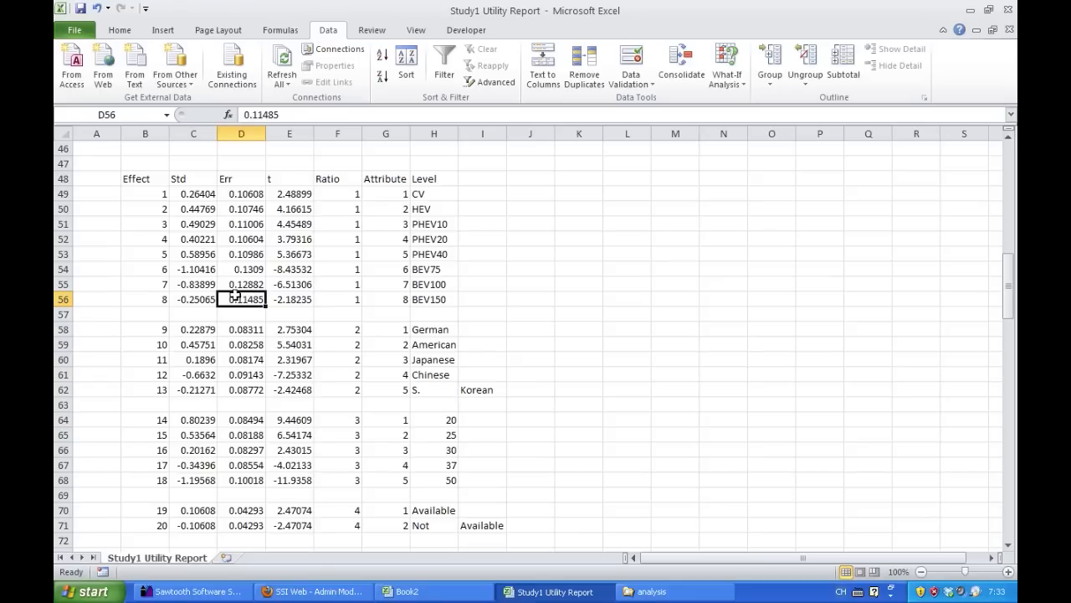
left_click(206, 297)
left_click(247, 299)
left_click_drag(249, 286, 245, 195)
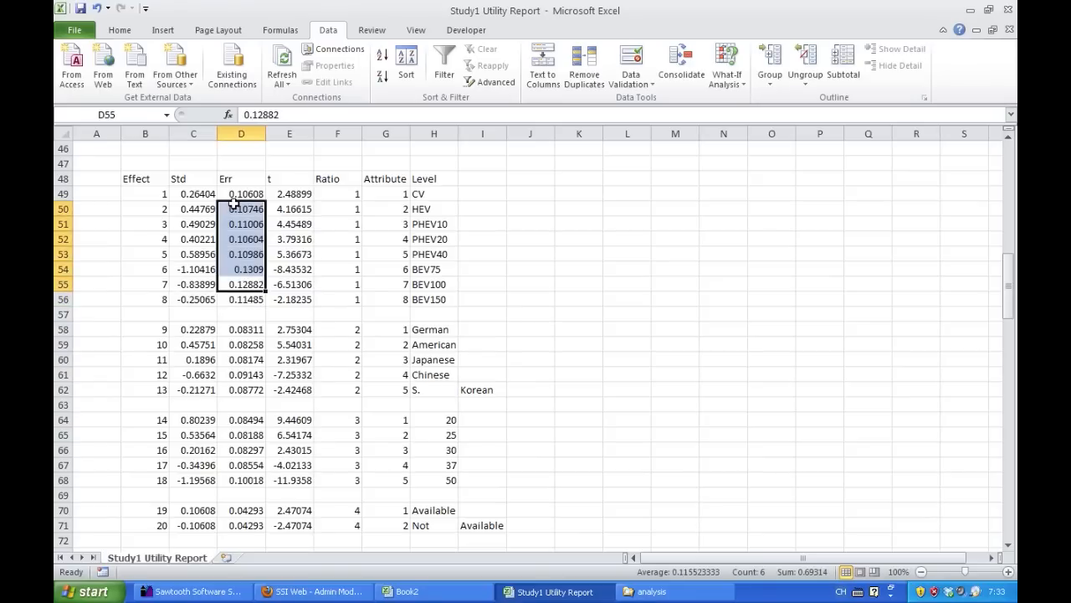
Step: Test an =AVERAGE of Err values D49:D55 in D57, clear it, and recheck BEV150's Std
left_click(247, 313)
type("=average(")
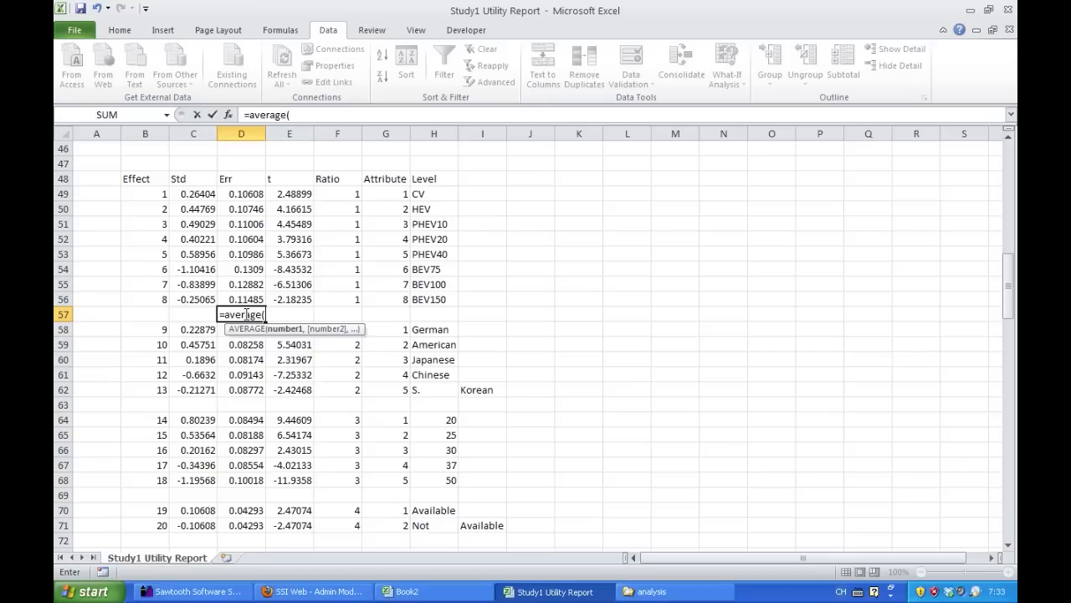
left_click_drag(243, 194, 241, 283)
type(")")
key("Return")
left_click(254, 310)
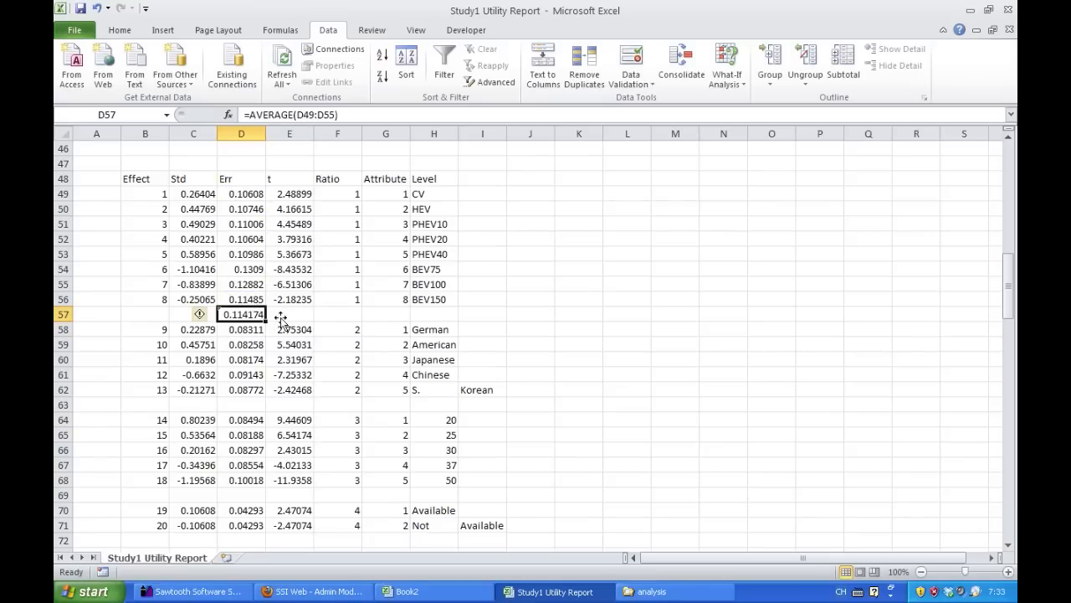
key("BackSpace")
key("Return")
left_click(580, 286)
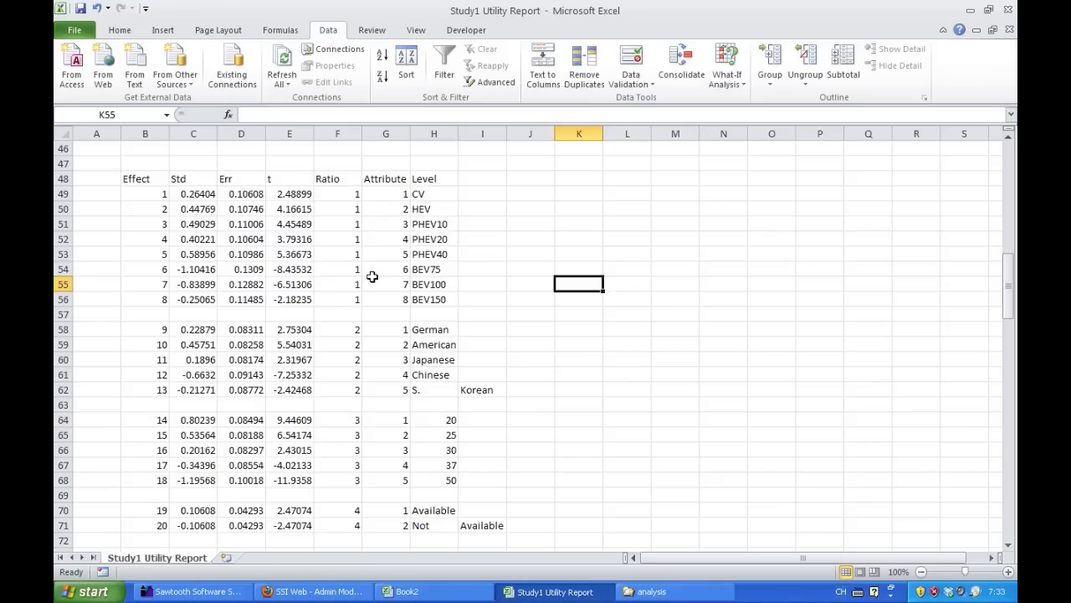
left_click_drag(193, 192, 197, 299)
left_click(554, 238)
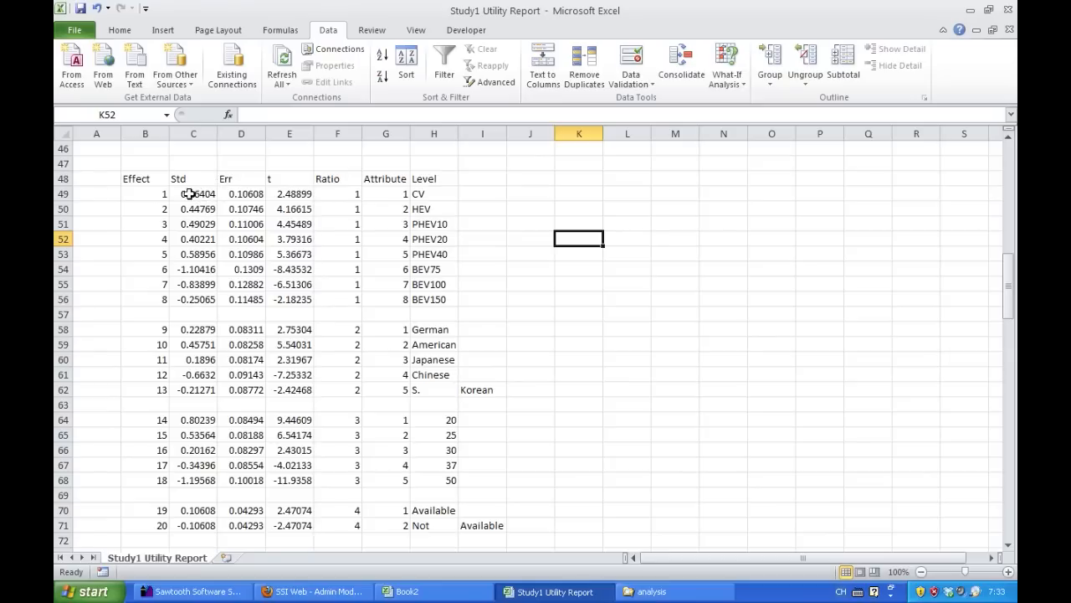
left_click(209, 298)
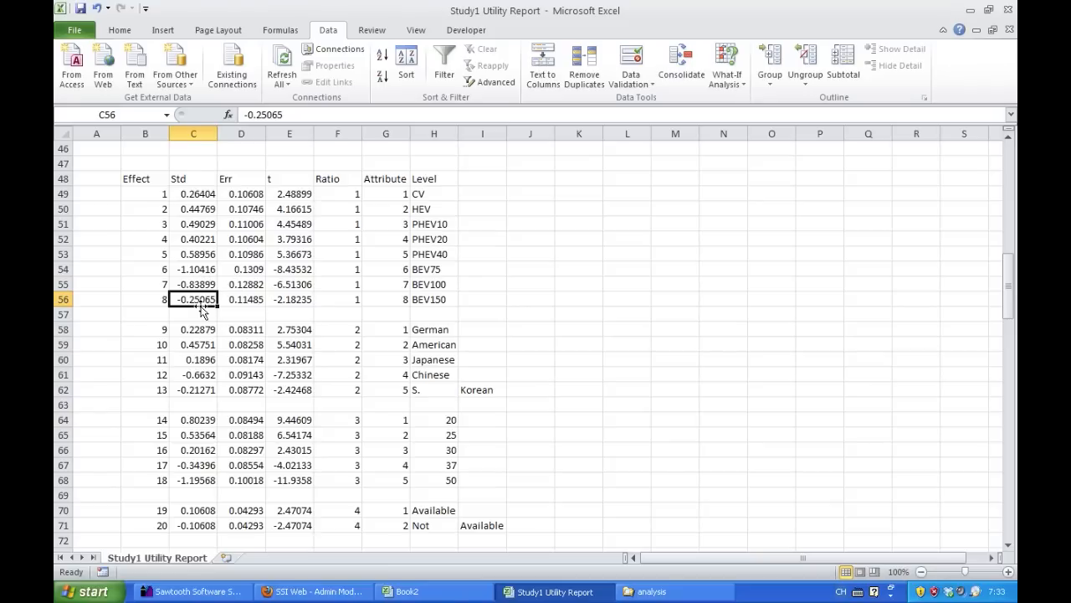
Step: Subtract BEV150's $C$56 from each Std value in J49:J56, making J56 zero
left_click(513, 296)
type("=")
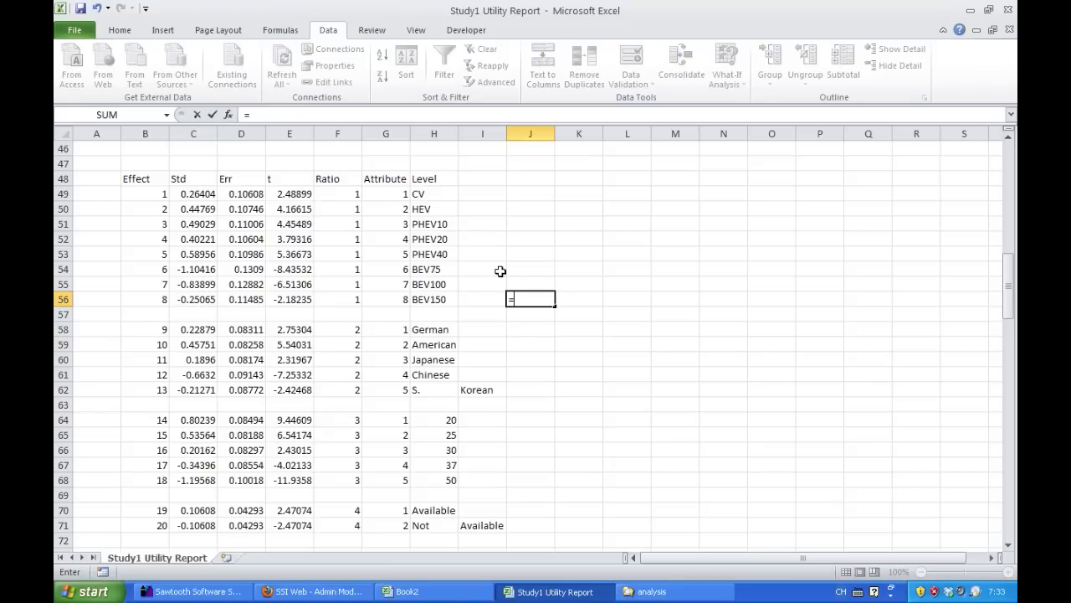
left_click(203, 299)
left_click(277, 115)
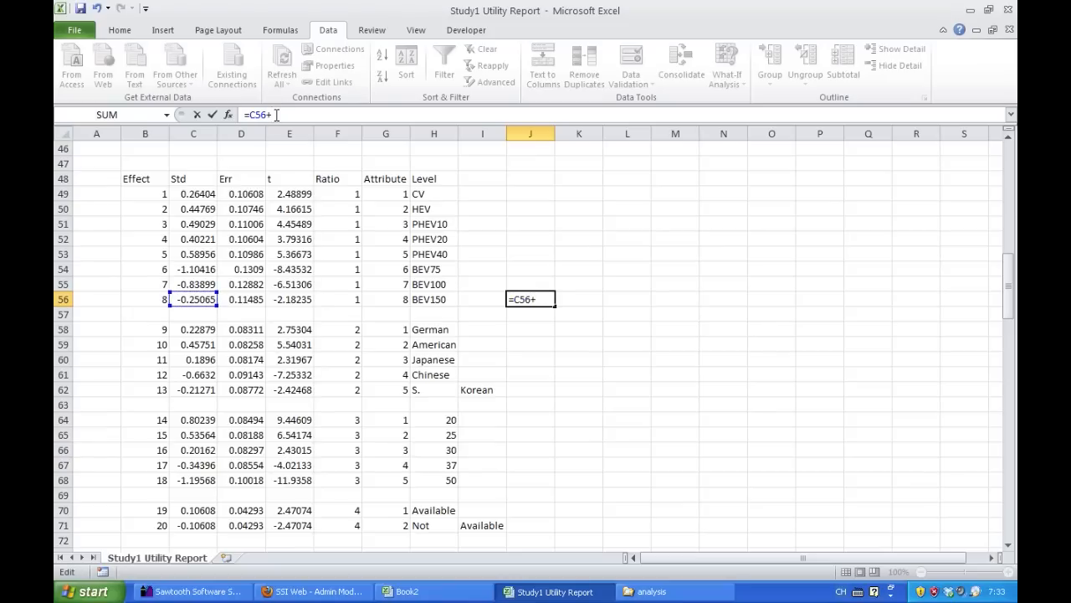
left_click(197, 298)
type("$C$")
key("Return")
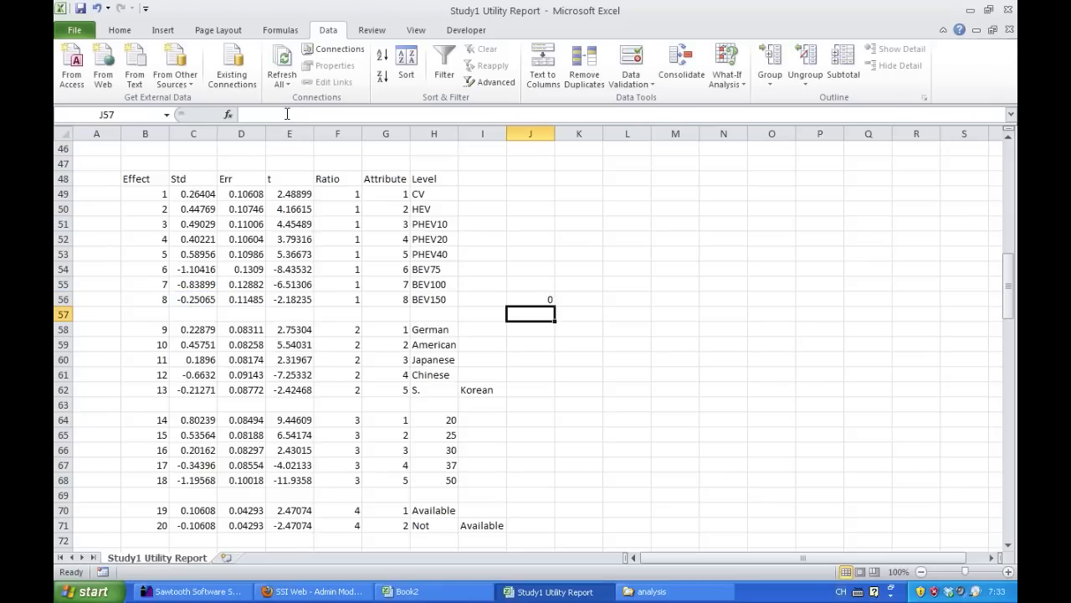
left_click(543, 296)
left_click_drag(554, 305, 546, 189)
left_click(646, 219)
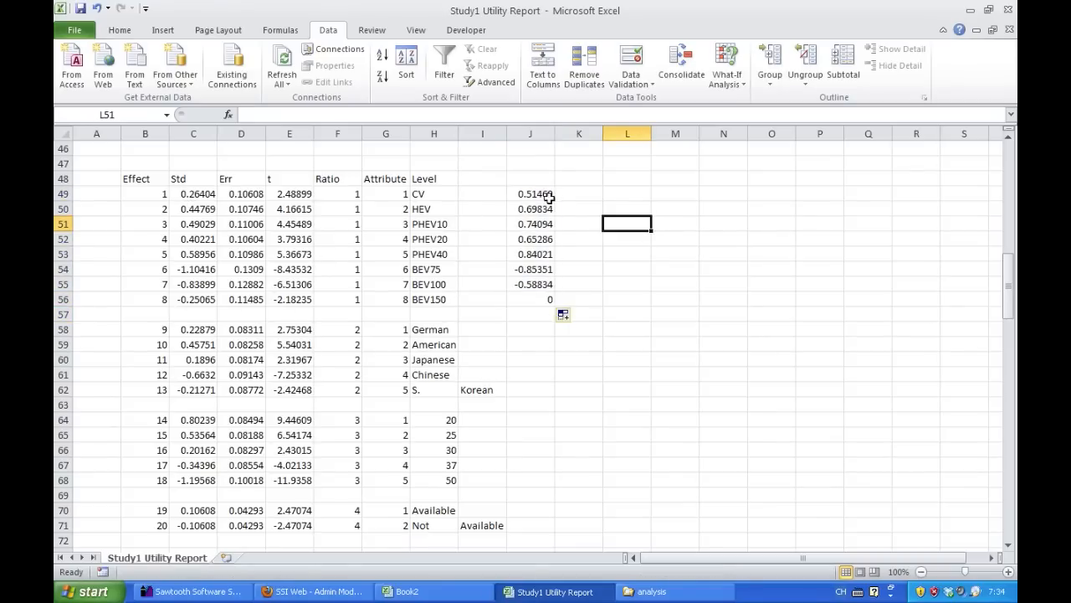
Step: Compare the rescaled values in J49:J56 against the original utilities C49:C56
left_click(544, 301)
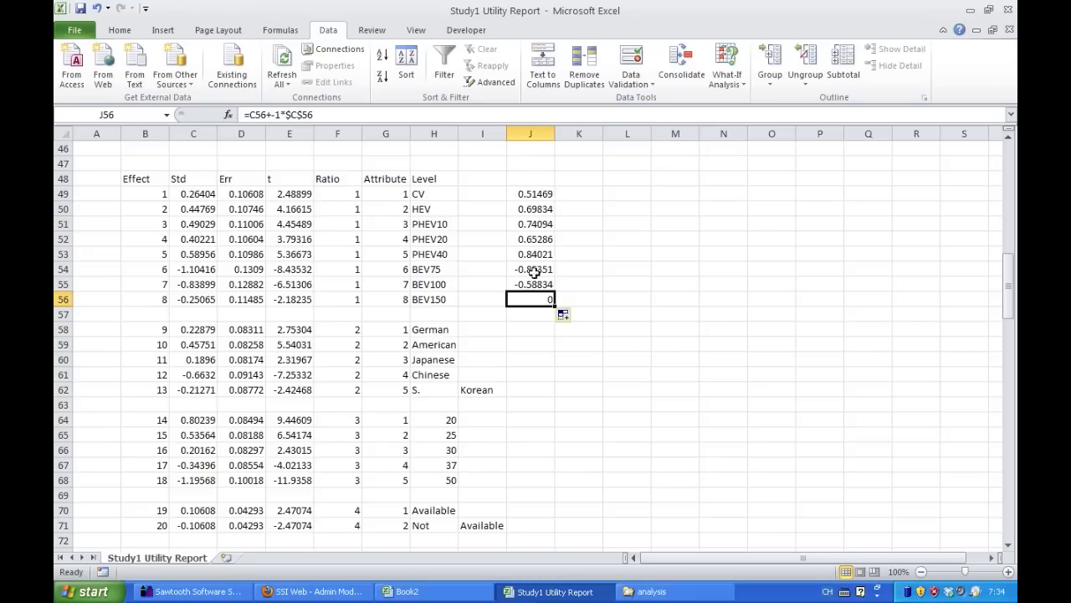
left_click_drag(534, 194, 534, 255)
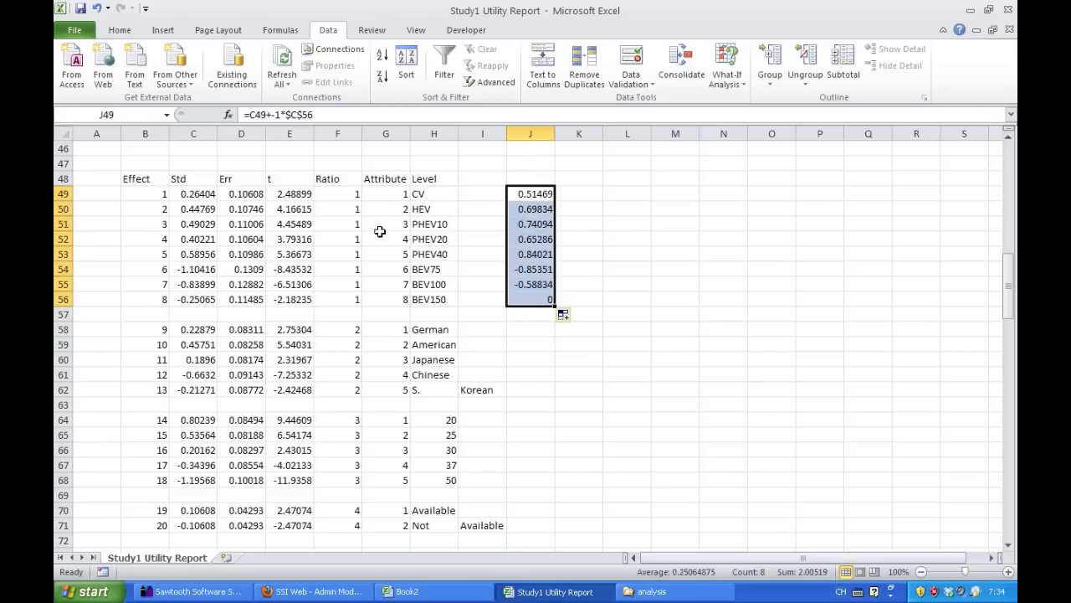
left_click_drag(200, 196, 198, 297)
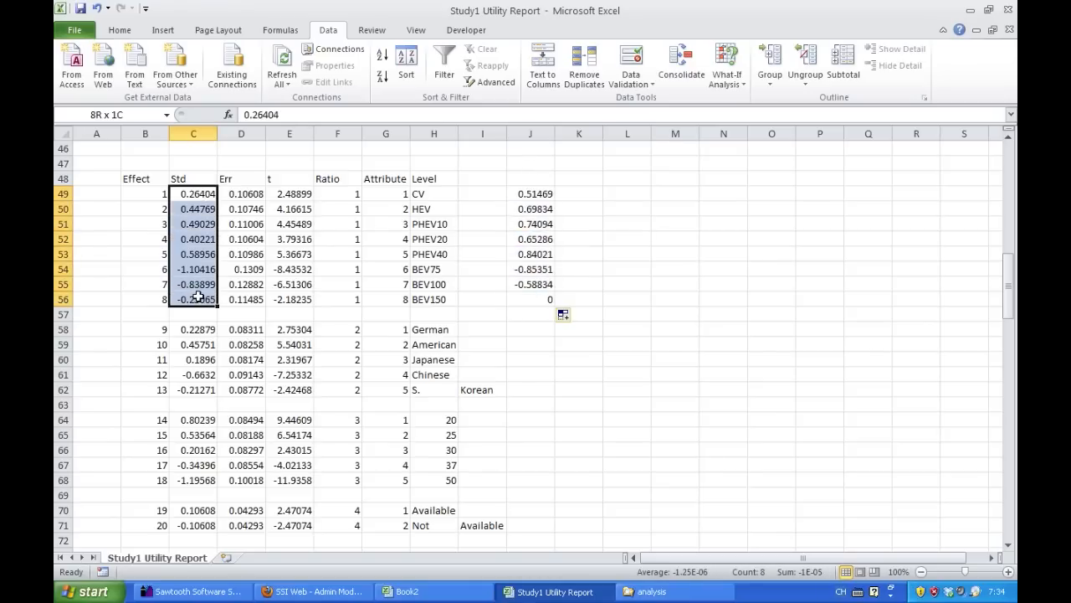
left_click(650, 256)
left_click(539, 297)
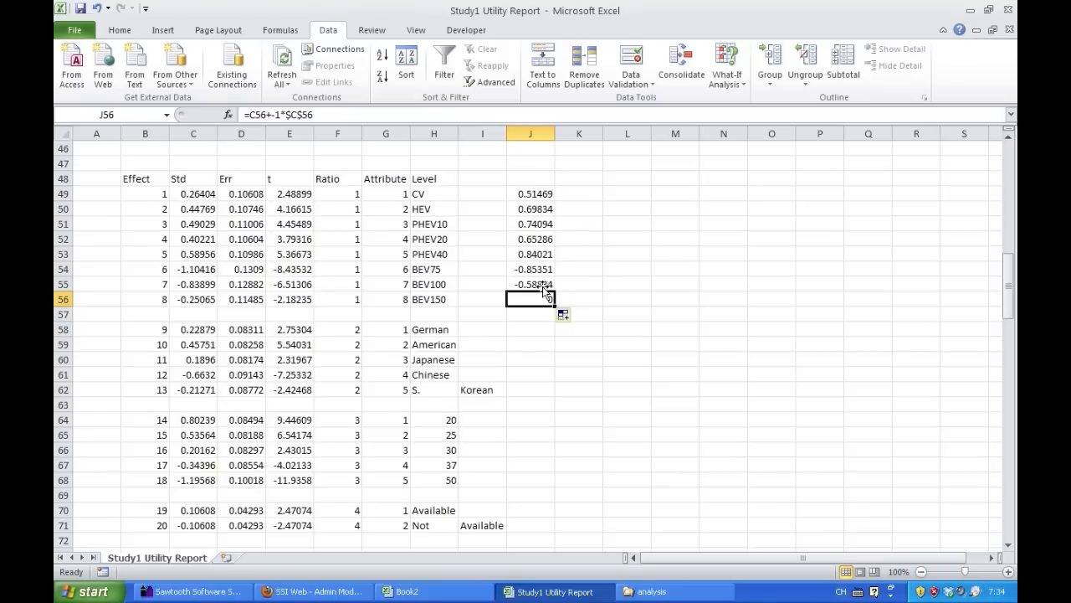
left_click_drag(544, 194, 544, 300)
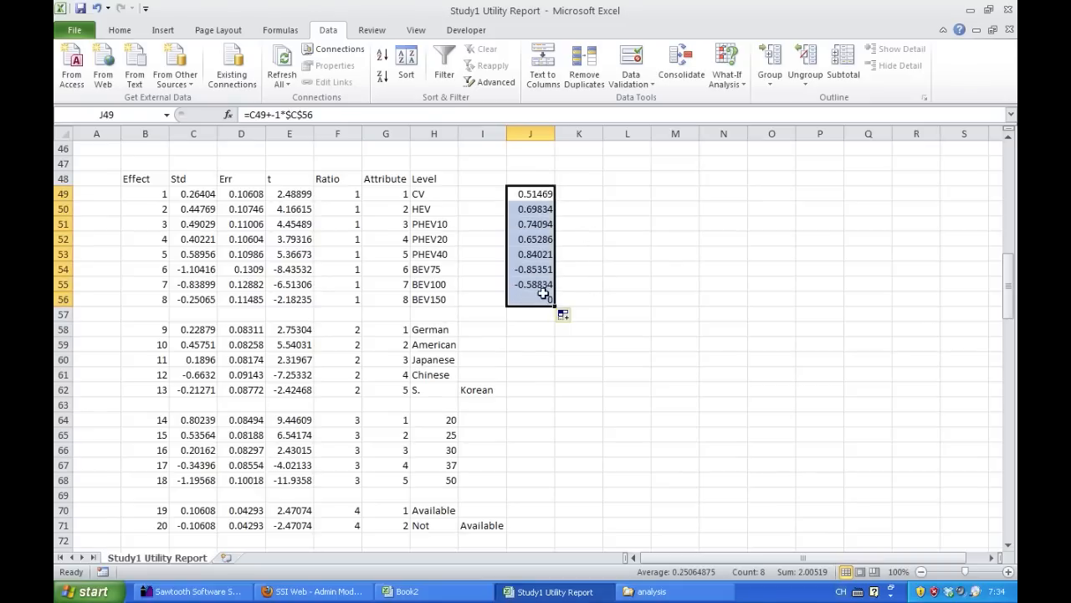
left_click(193, 299)
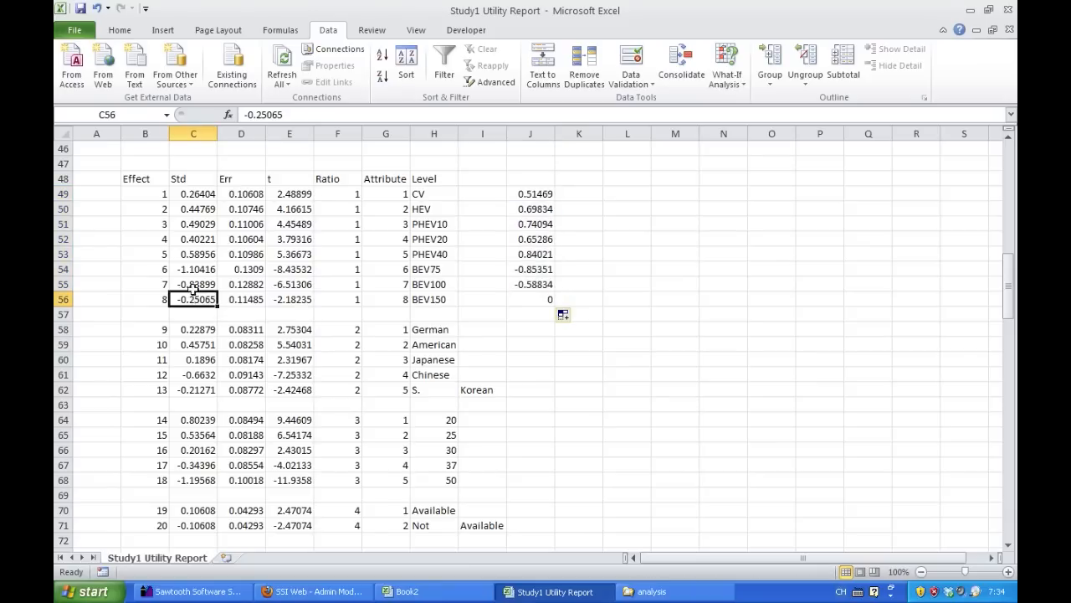
left_click_drag(194, 285, 202, 198)
left_click(693, 179)
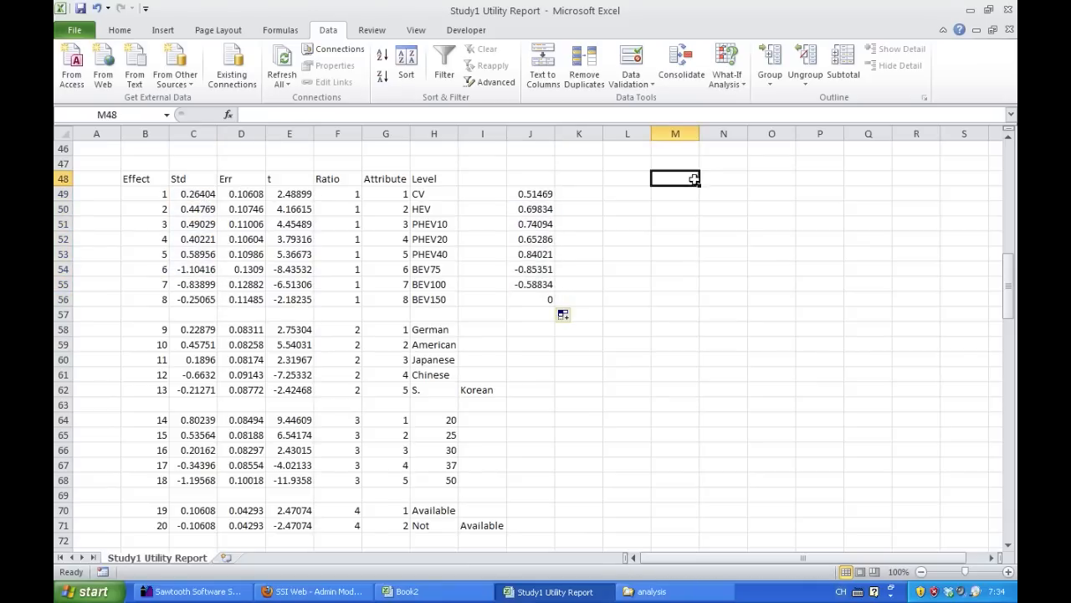
left_click_drag(536, 178, 544, 298)
Step: Clear the BEV150-relative values from J48:J56
right_click(541, 241)
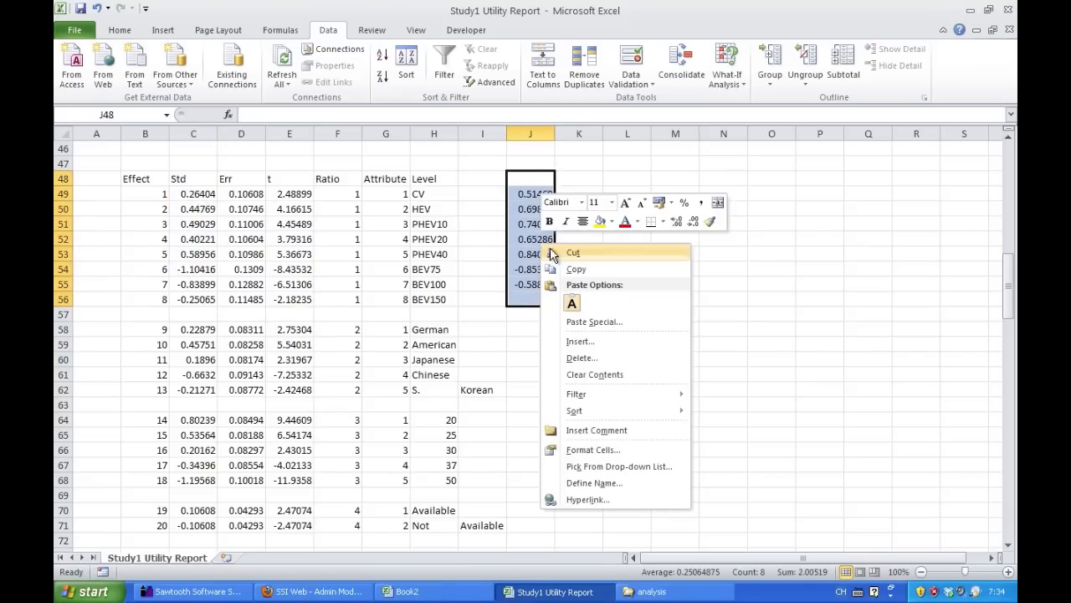
left_click(594, 374)
left_click(757, 284)
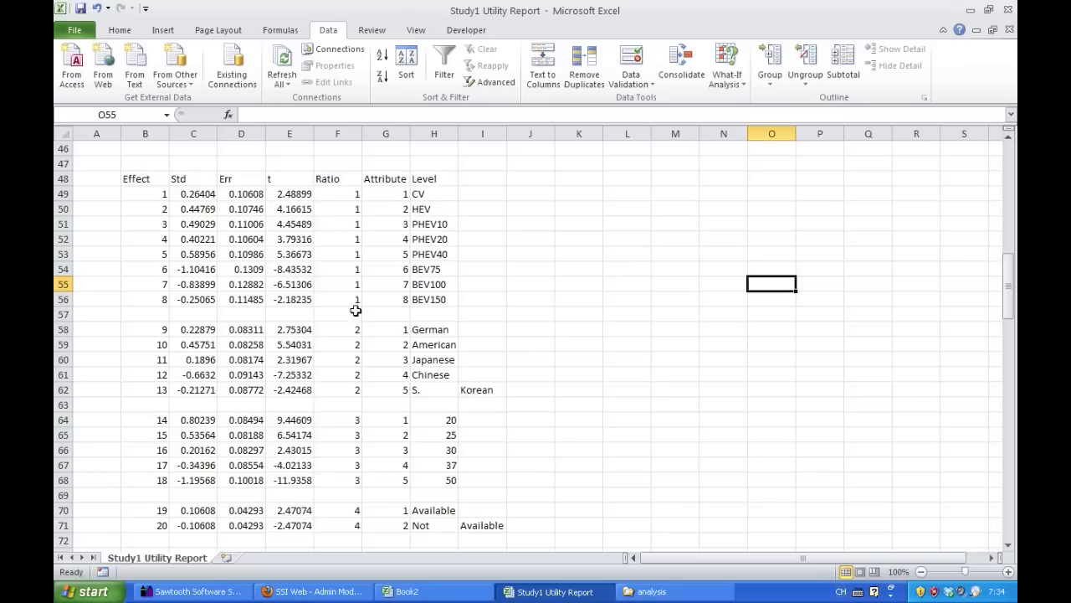
scroll(359, 242, "down", 7)
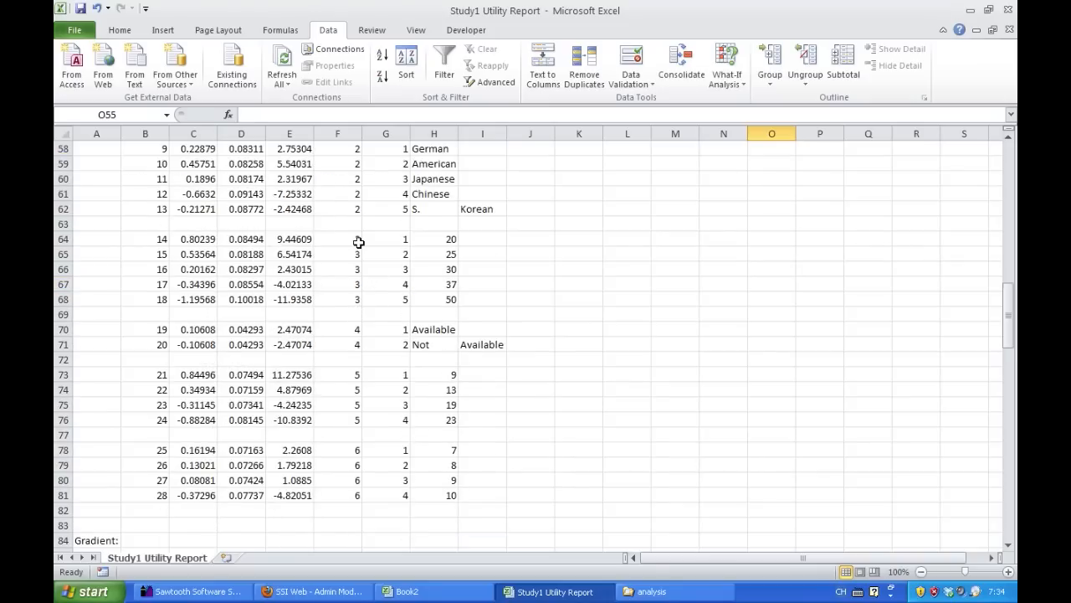
scroll(356, 242, "down", 3)
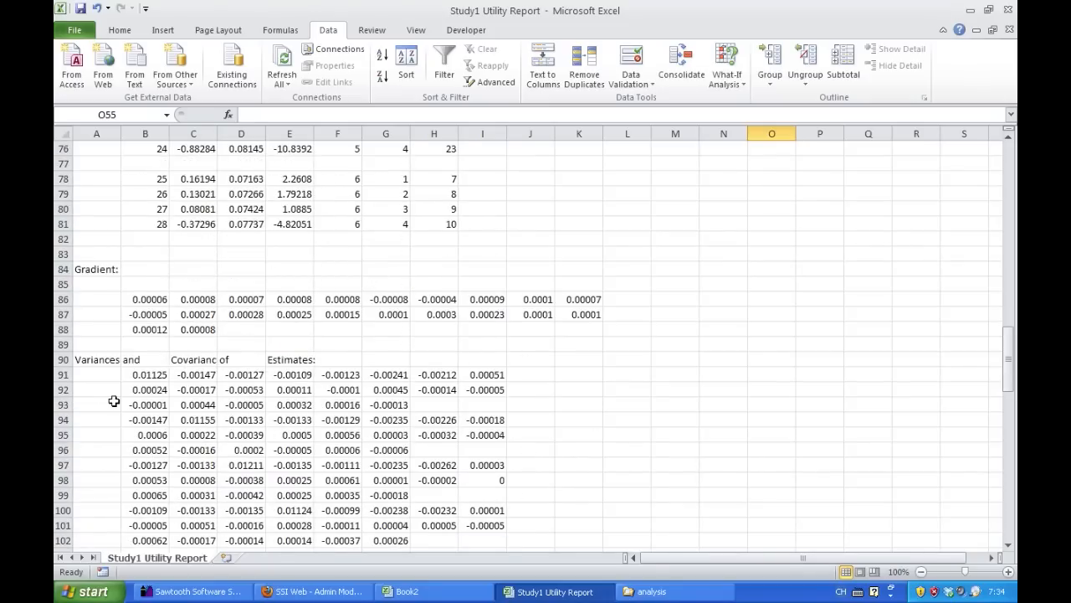
Step: Look over the first attribute's 8×8 covariance block and the gradient values B86:K88
left_click_drag(131, 372, 463, 474)
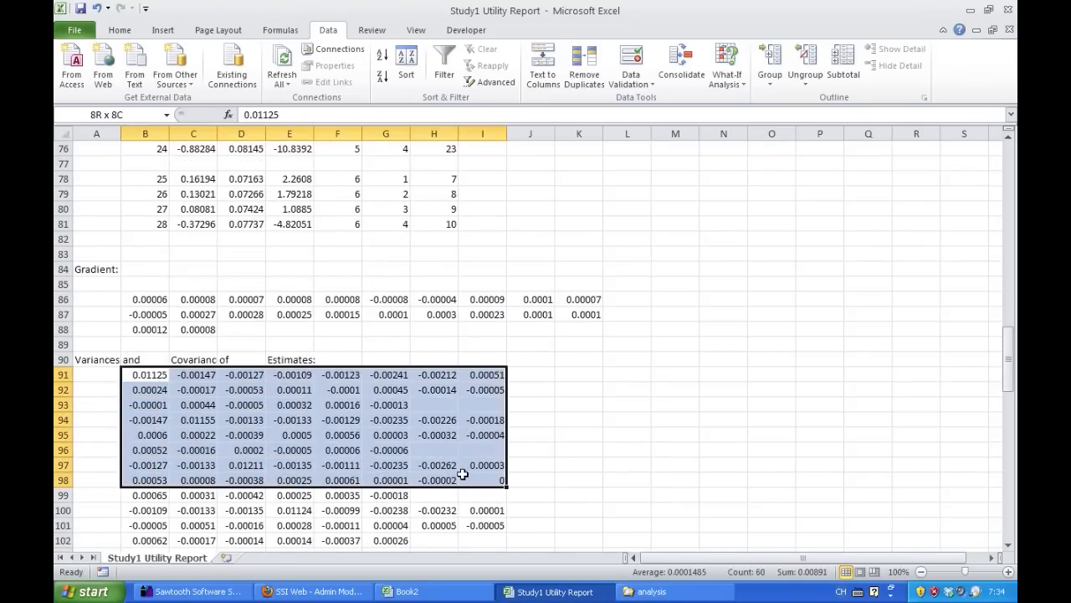
left_click(569, 394)
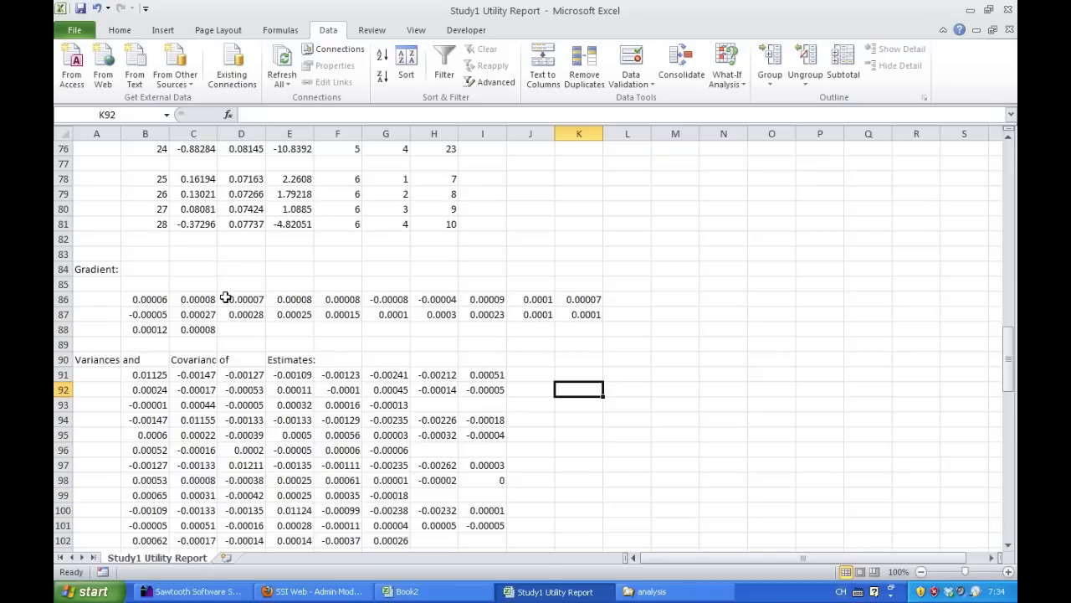
scroll(188, 298, "up", 1)
left_click_drag(114, 329, 619, 390)
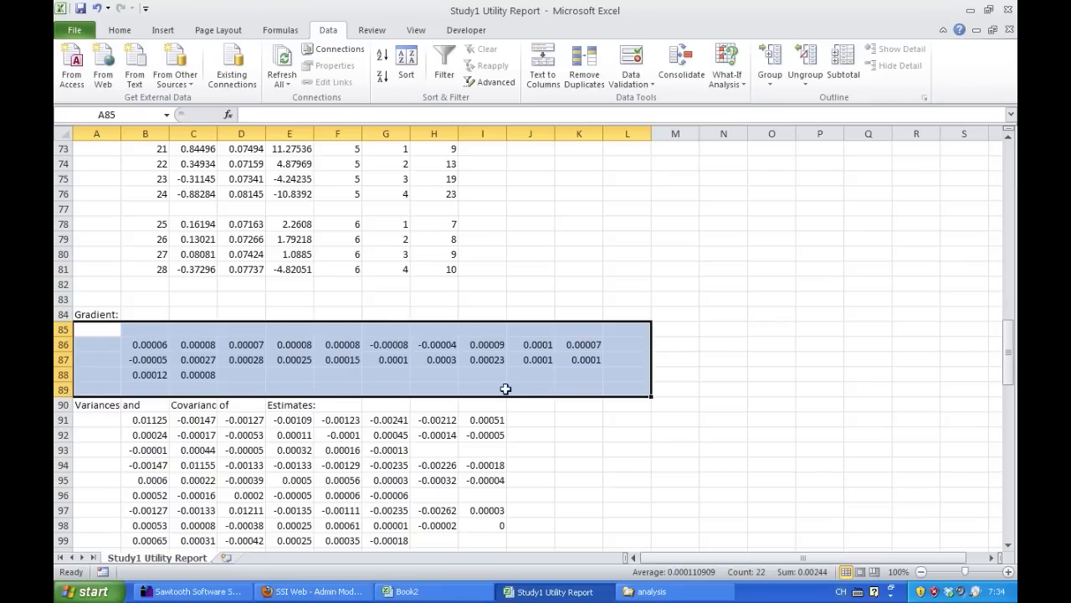
left_click(343, 374)
left_click_drag(146, 344, 574, 376)
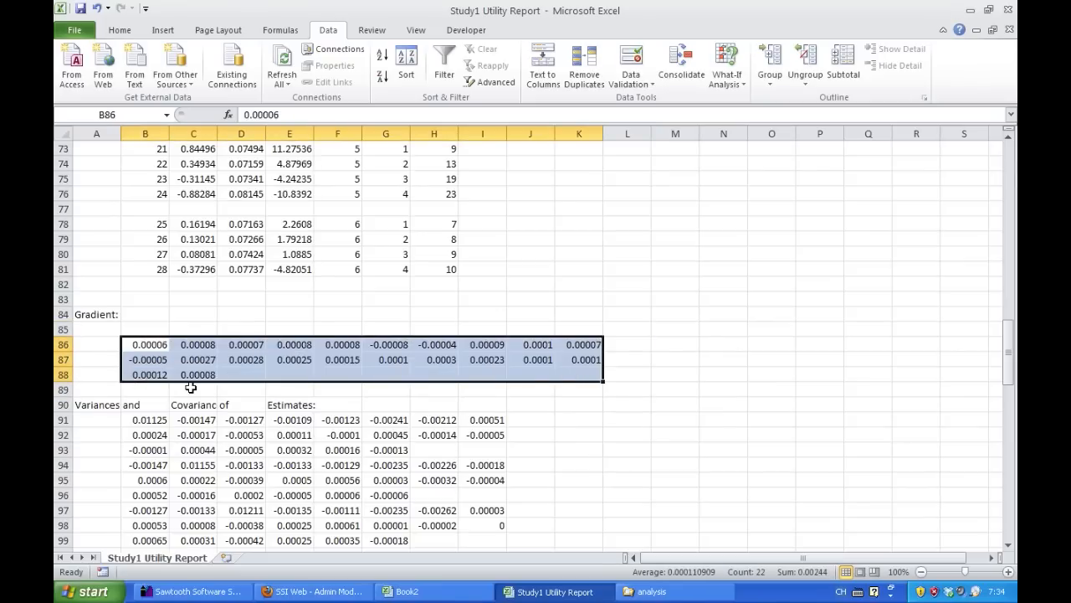
left_click(378, 312)
left_click_drag(159, 344, 585, 362)
left_click(155, 272)
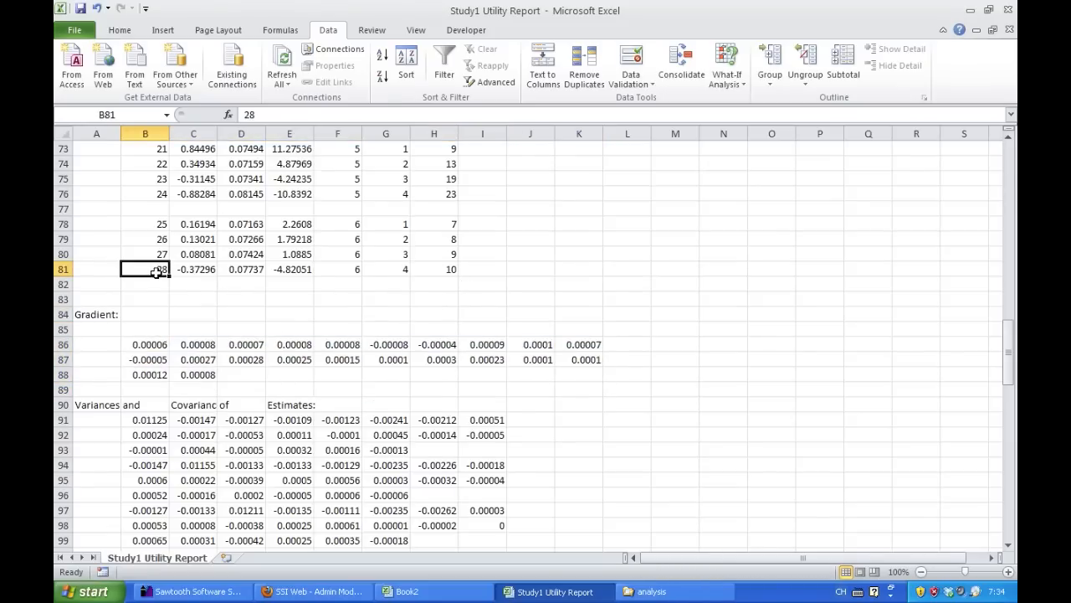
Step: Check the last utility of each attribute: BEV150, S. Korean, price 50, Not Available, and more
scroll(154, 272, "up", 9)
left_click(190, 298)
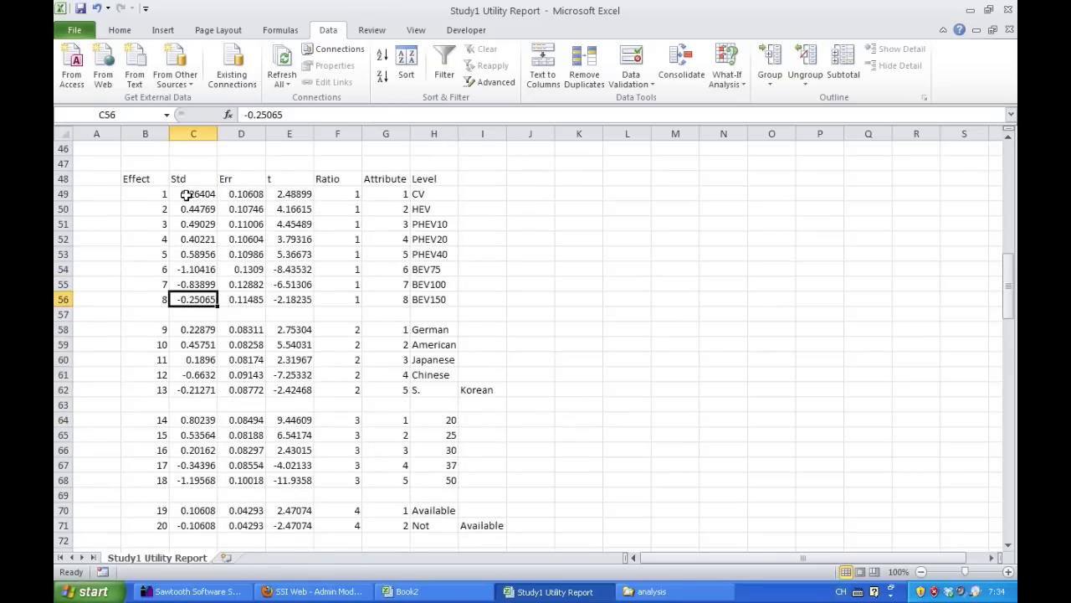
left_click(192, 386)
left_click(194, 482)
scroll(201, 318, "down", 6)
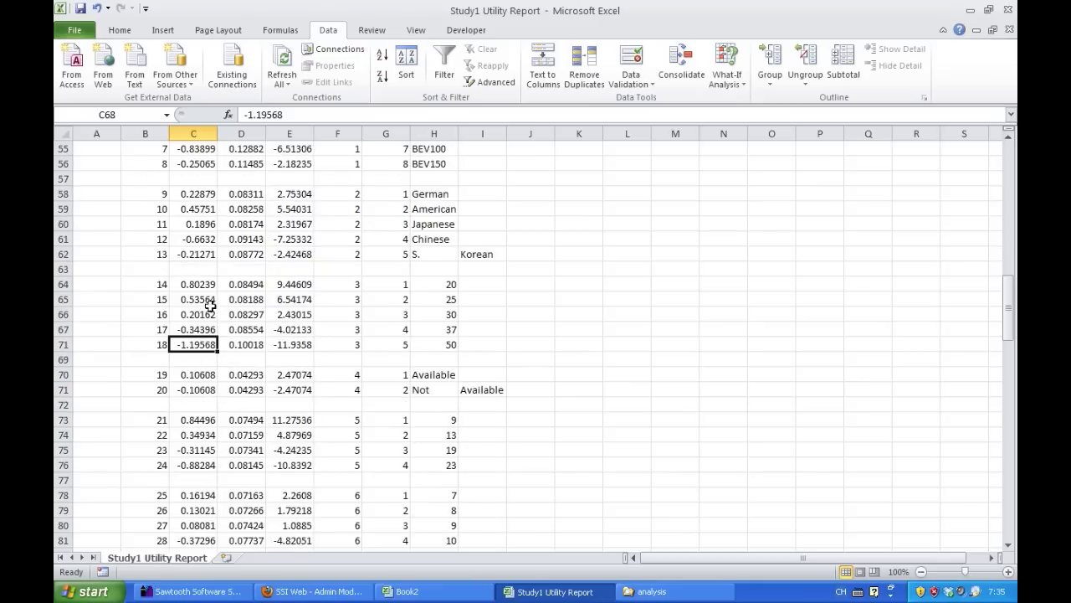
left_click(193, 255)
left_click(192, 329)
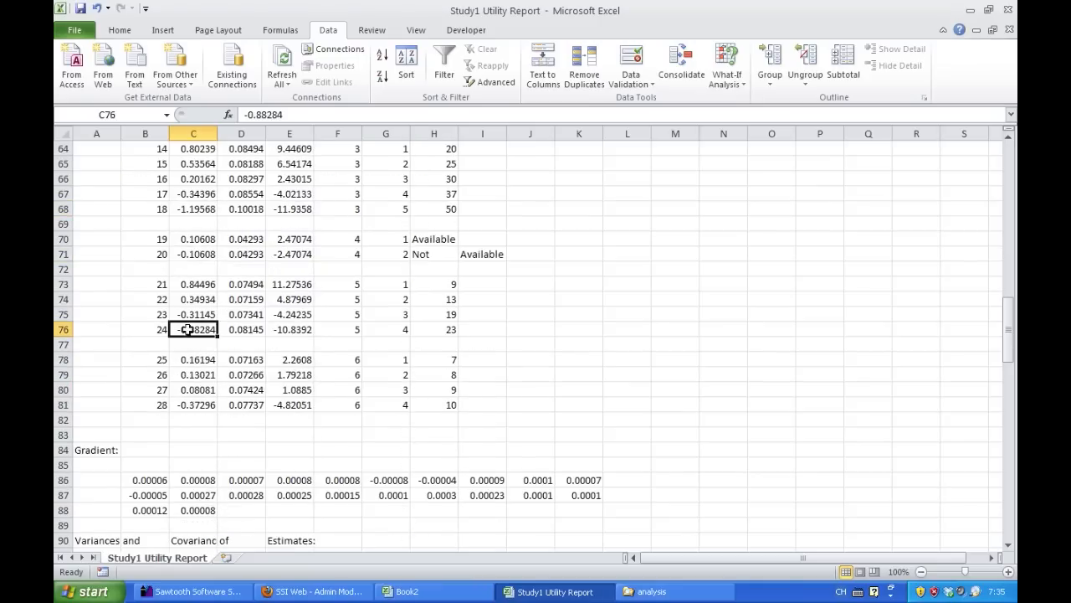
left_click(195, 402)
left_click(272, 433)
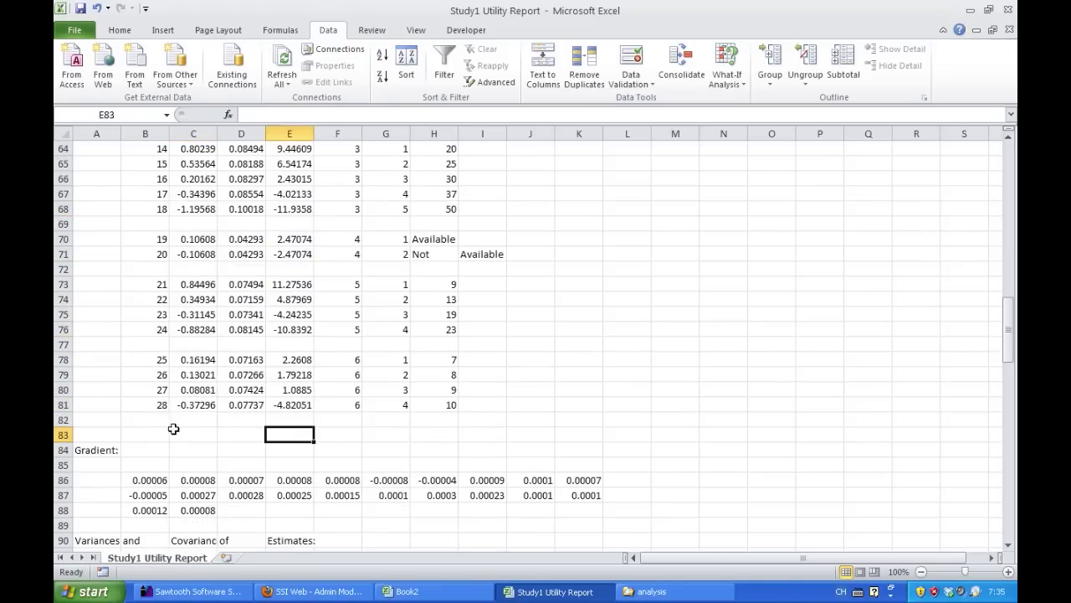
Step: Review gradient row B86:K86, utilities C58:C61 and covariance row B91:I91, then bring up the analysis folder
left_click_drag(147, 478, 591, 508)
scroll(224, 376, "up", 7)
left_click_drag(201, 236, 201, 329)
scroll(211, 312, "down", 3)
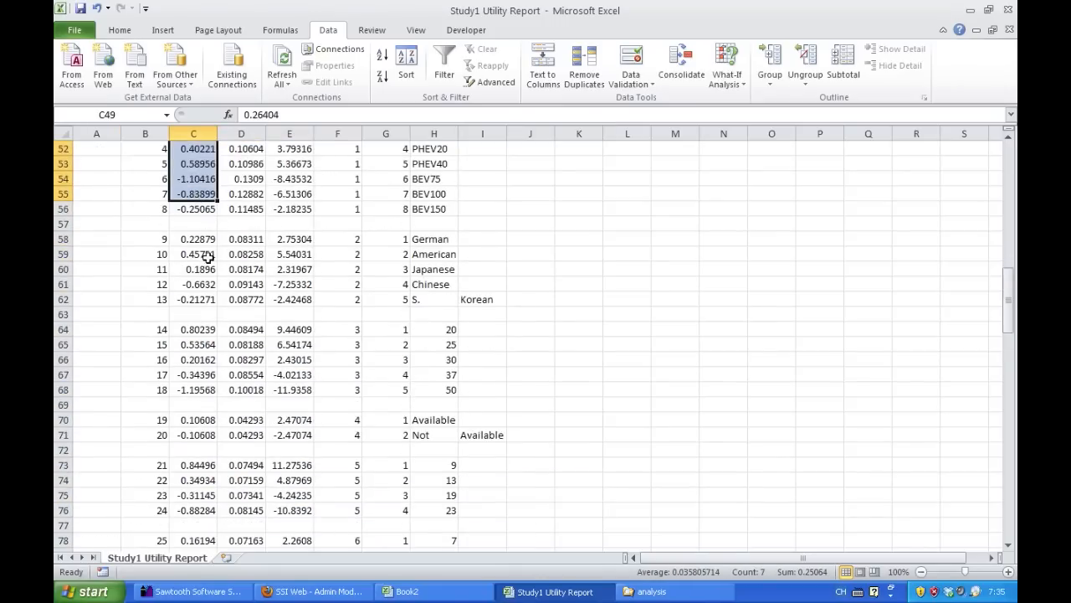
left_click_drag(204, 243, 201, 284)
left_click(627, 345)
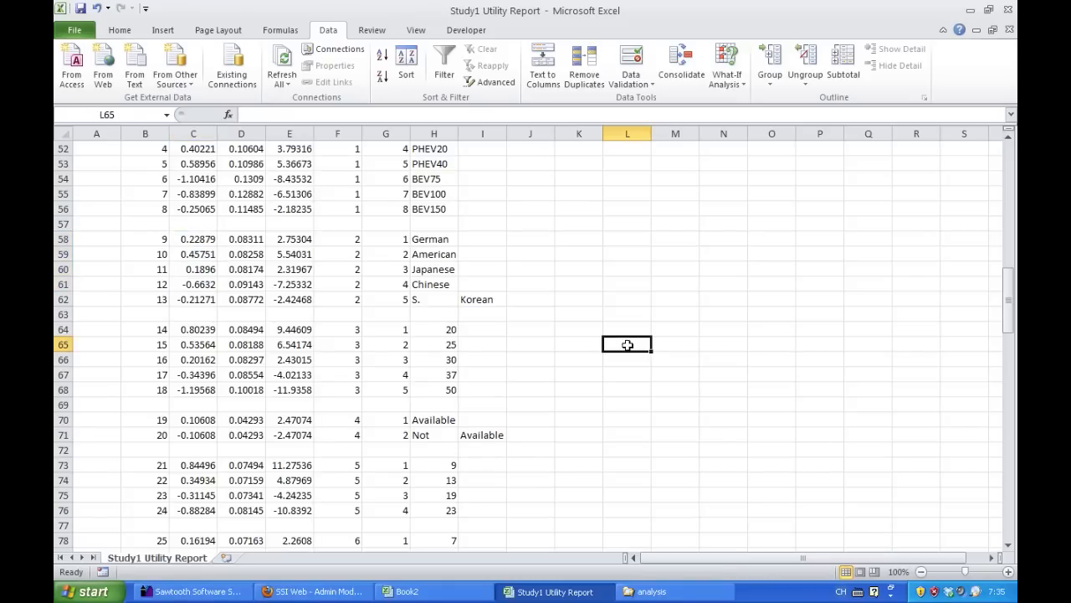
scroll(311, 314, "down", 11)
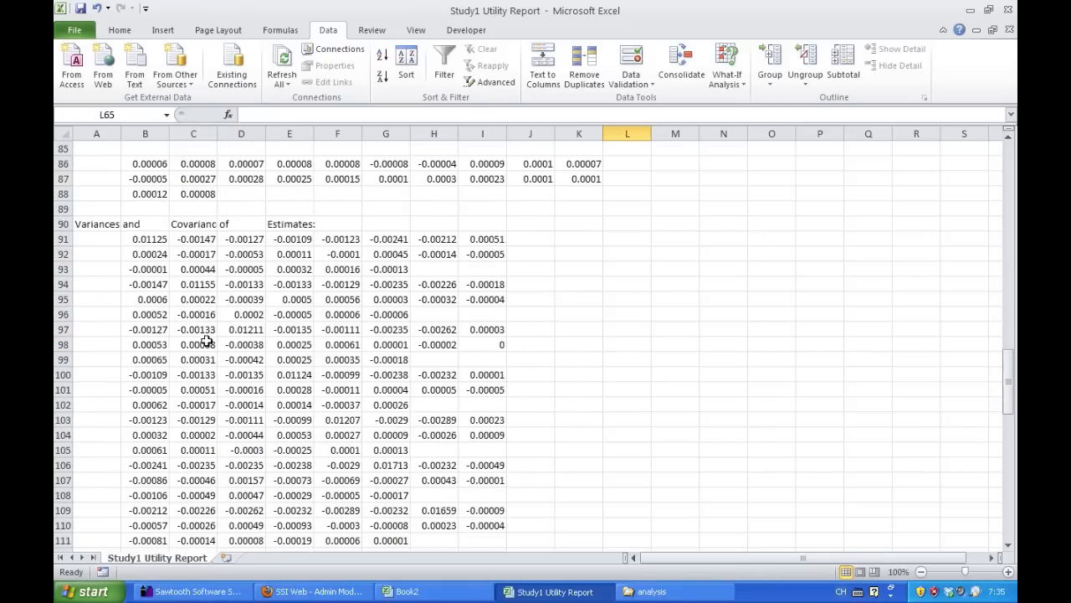
left_click(545, 282)
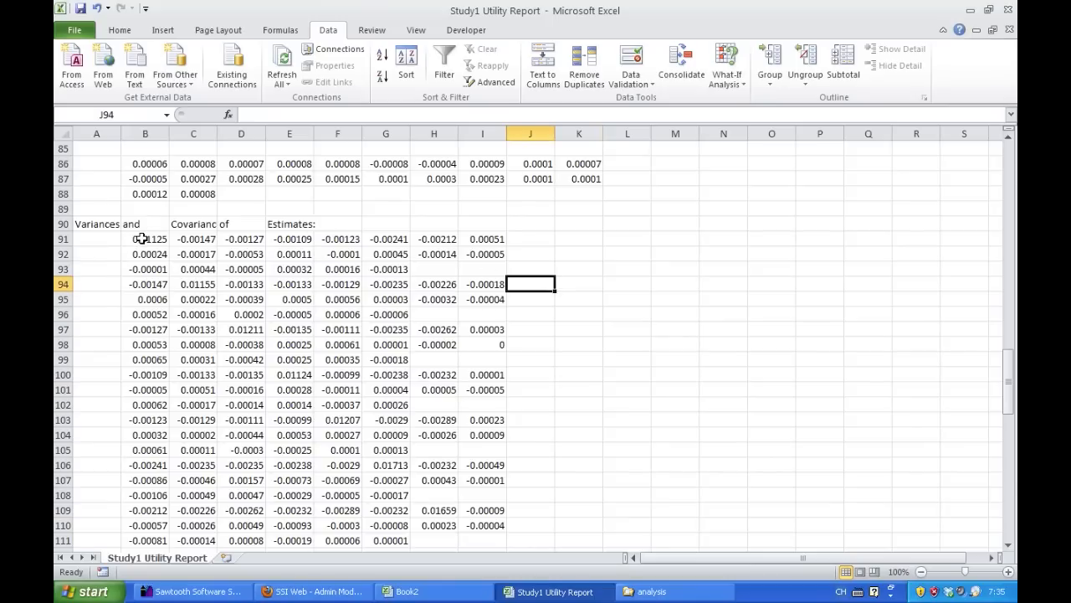
left_click_drag(141, 238, 460, 257)
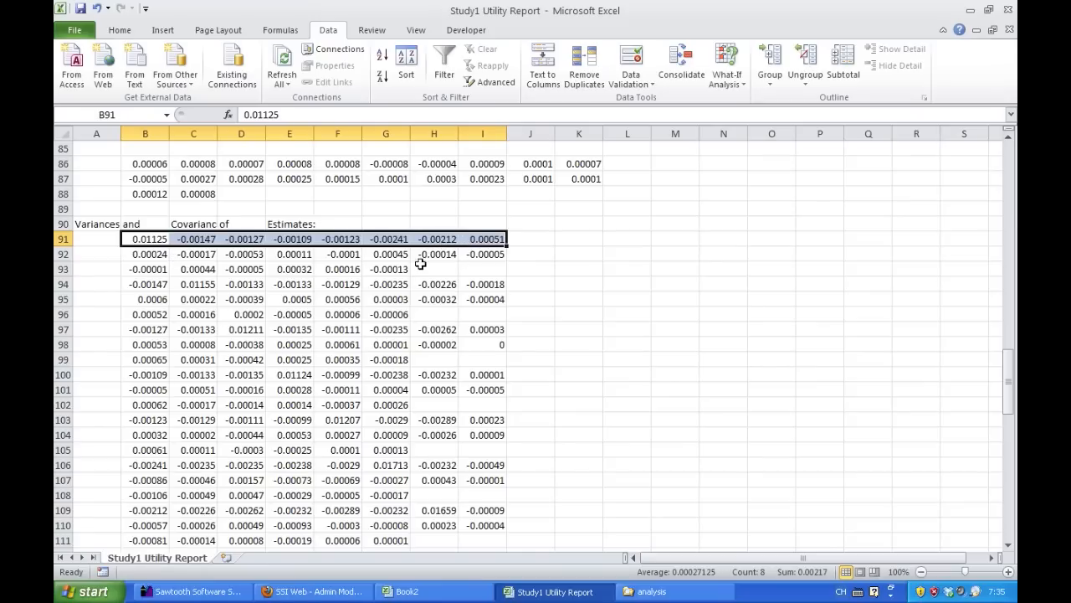
left_click(421, 269)
left_click(651, 591)
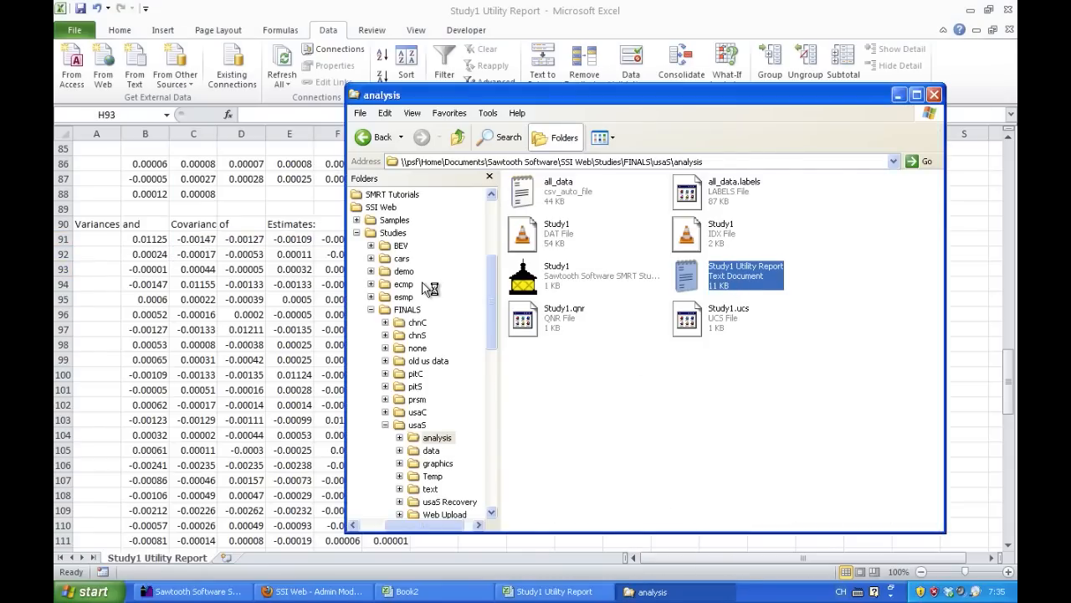
Step: Compare the report's first Variances and Covariances rows in Notepad with Excel's B91:I93
scroll(477, 316, "down", 15)
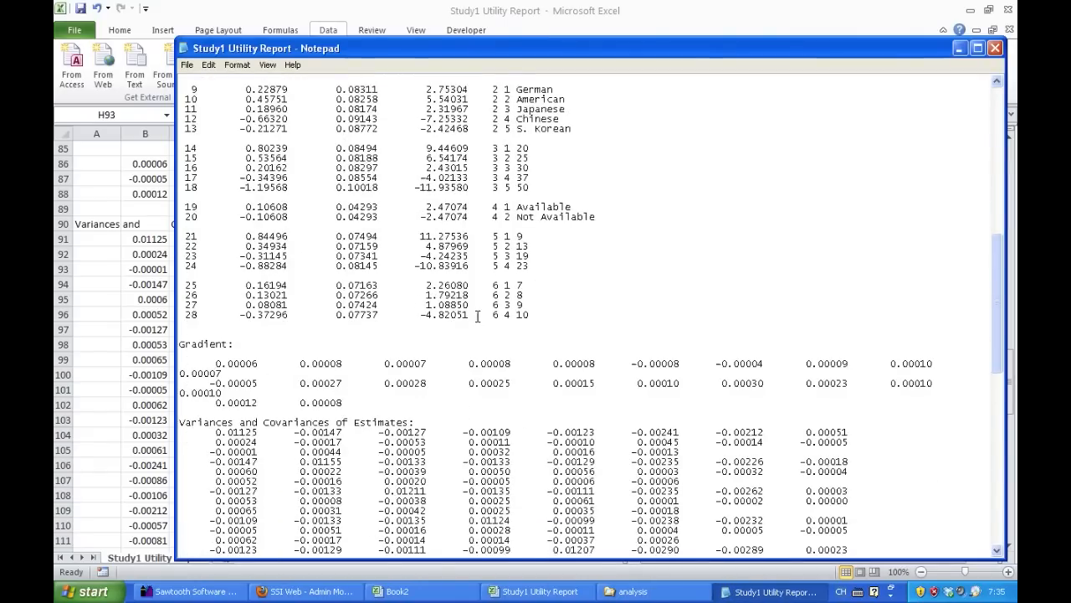
scroll(477, 317, "down", 3)
left_click_drag(206, 345, 693, 359)
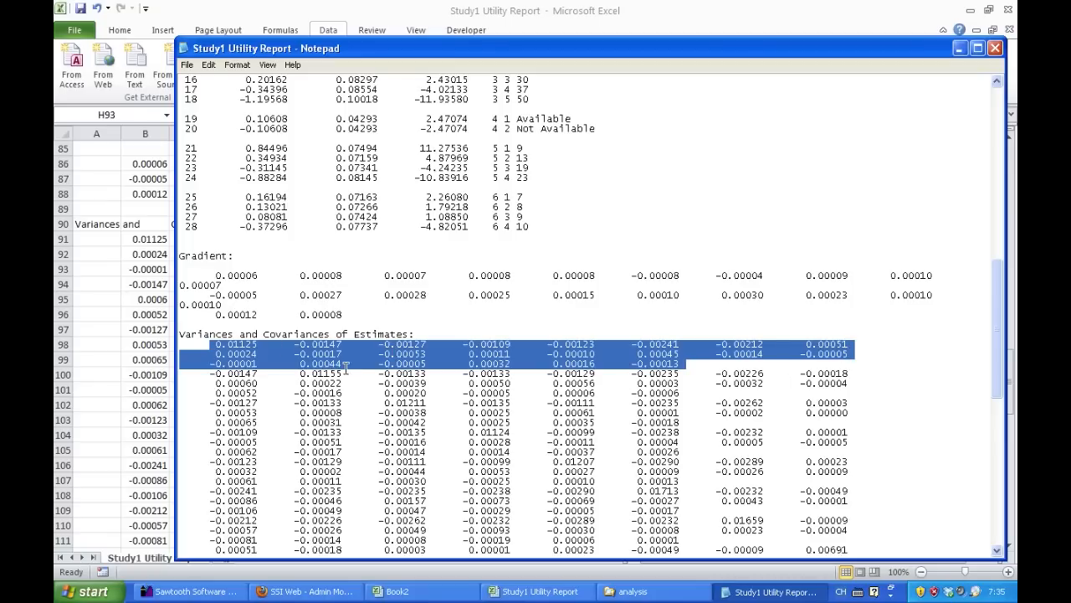
left_click(693, 366)
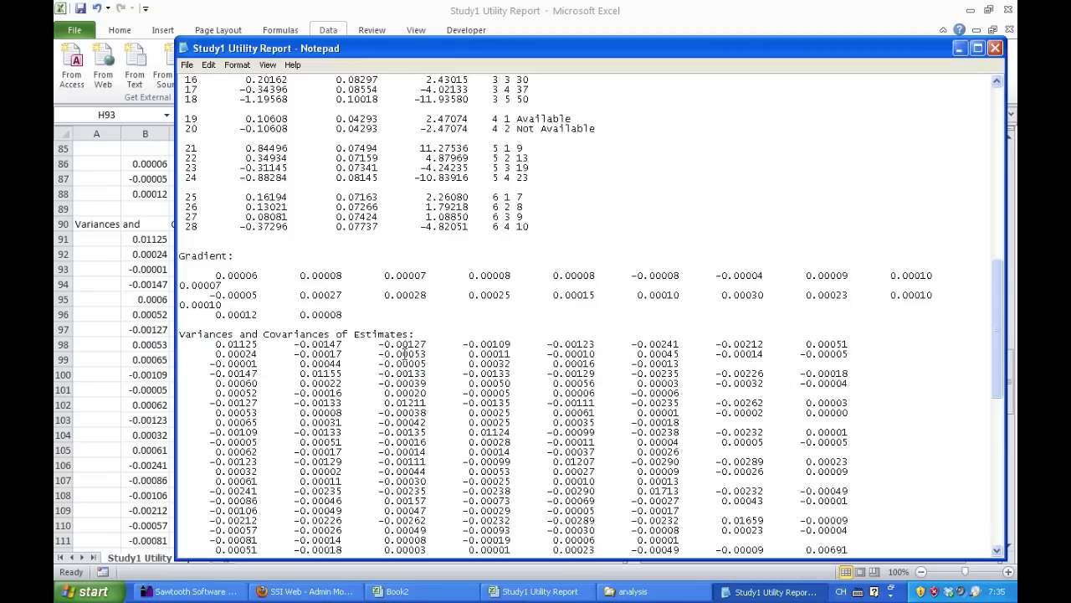
left_click(147, 314)
left_click_drag(153, 238, 479, 261)
left_click(586, 256)
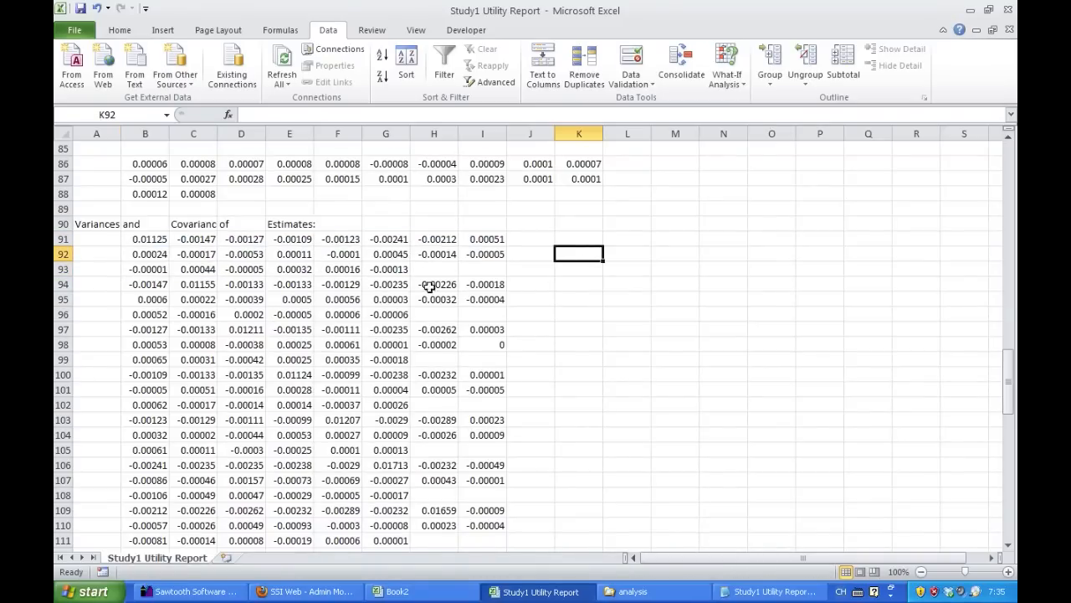
Step: Move row 92's values B92:I92 to J91 and row 93's leftovers to R91
left_click_drag(138, 260, 475, 255)
key("ctrl+x")
left_click(536, 239)
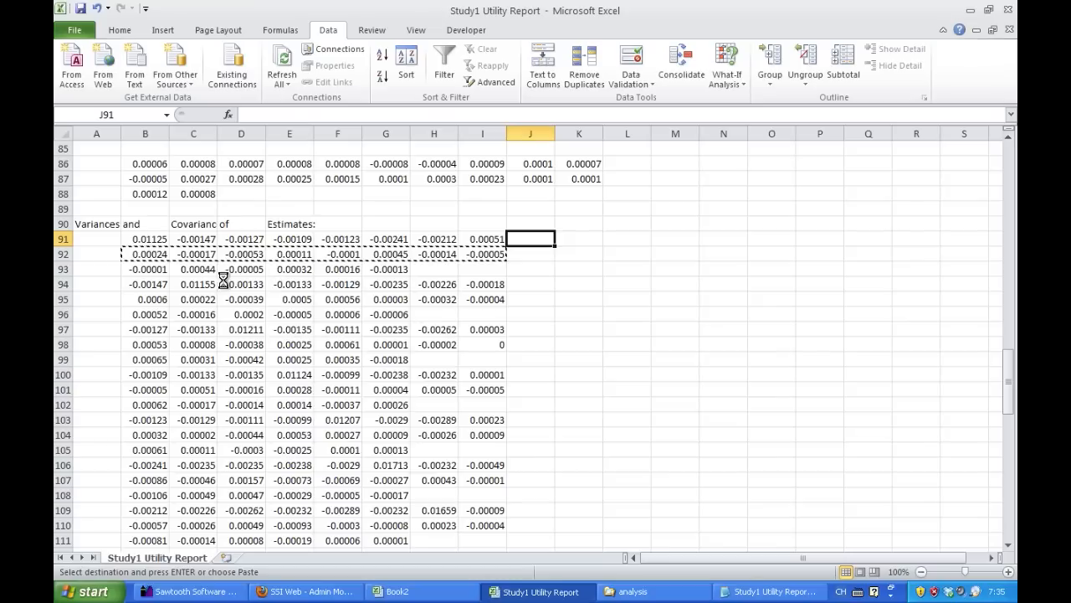
key("ctrl+v")
left_click_drag(134, 268, 368, 267)
key("ctrl+c")
left_click(905, 240)
key("ctrl+v")
Step: Verify row 91 holds the full covariance series and rows 92 and 93 are empty
left_click(128, 239)
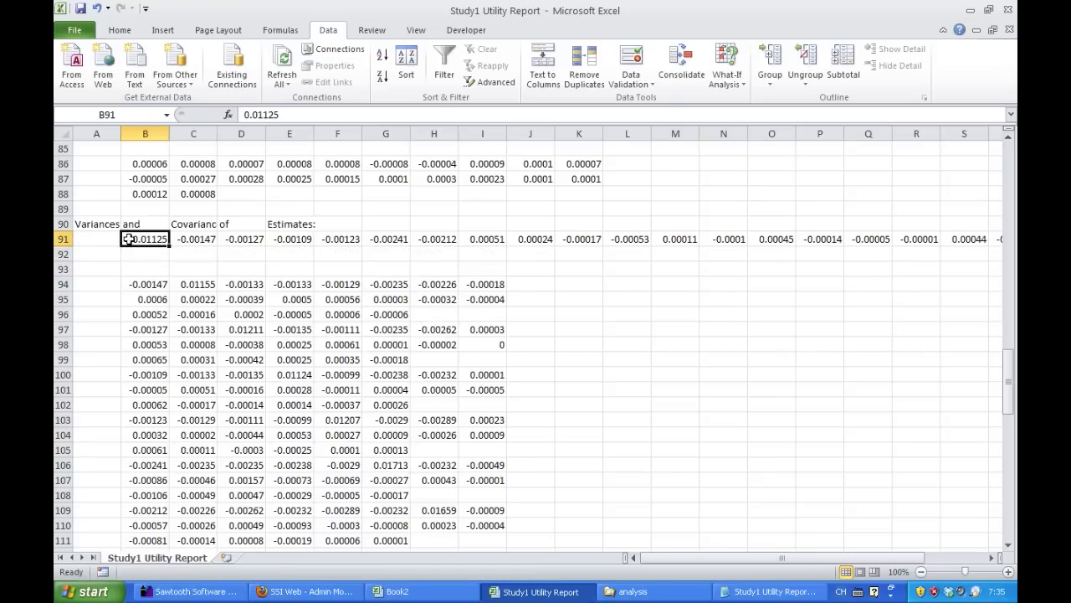
left_click(65, 240)
left_click(310, 255)
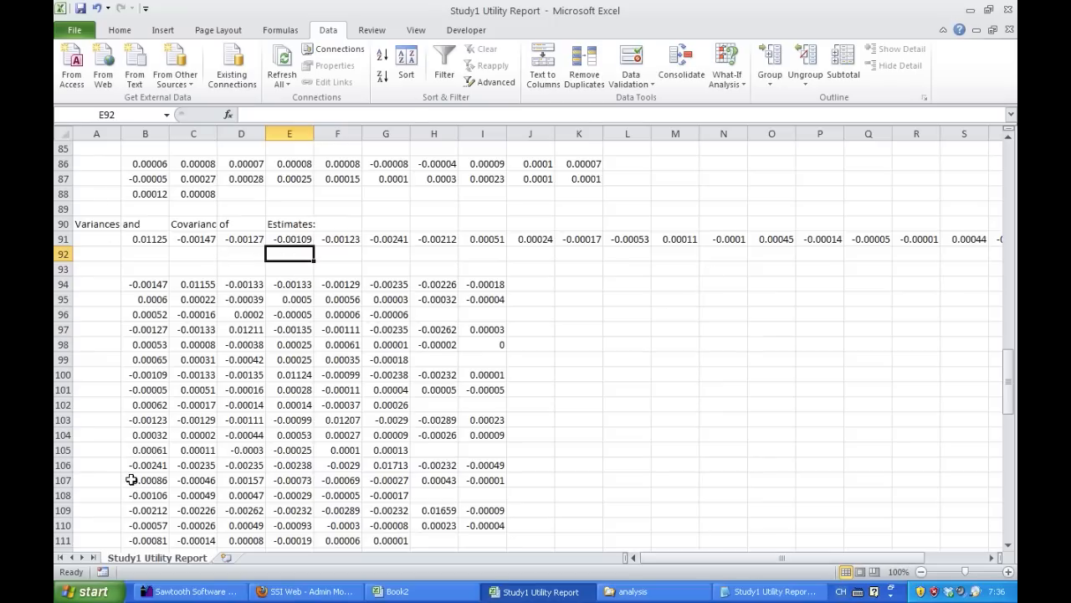
left_click_drag(720, 559, 689, 554)
left_click(159, 258)
left_click(734, 269)
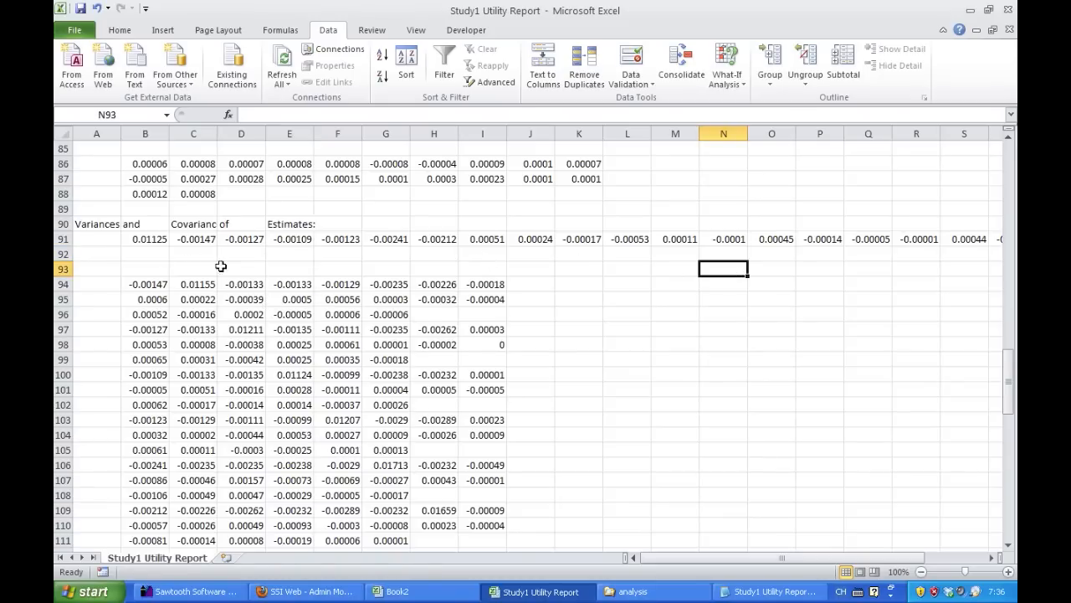
left_click(149, 255)
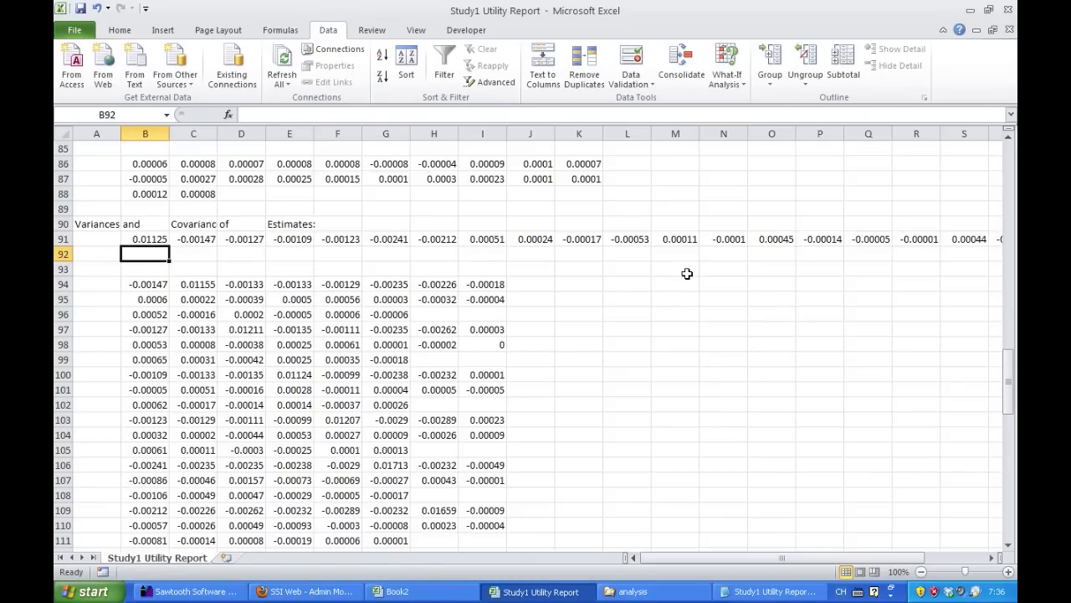
left_click(572, 282)
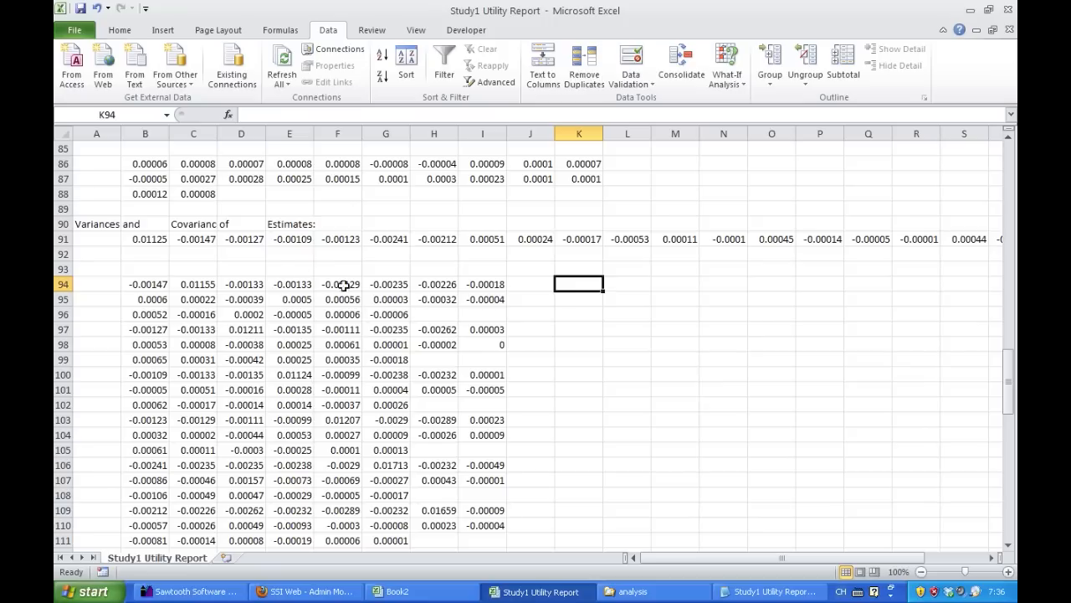
left_click(154, 258)
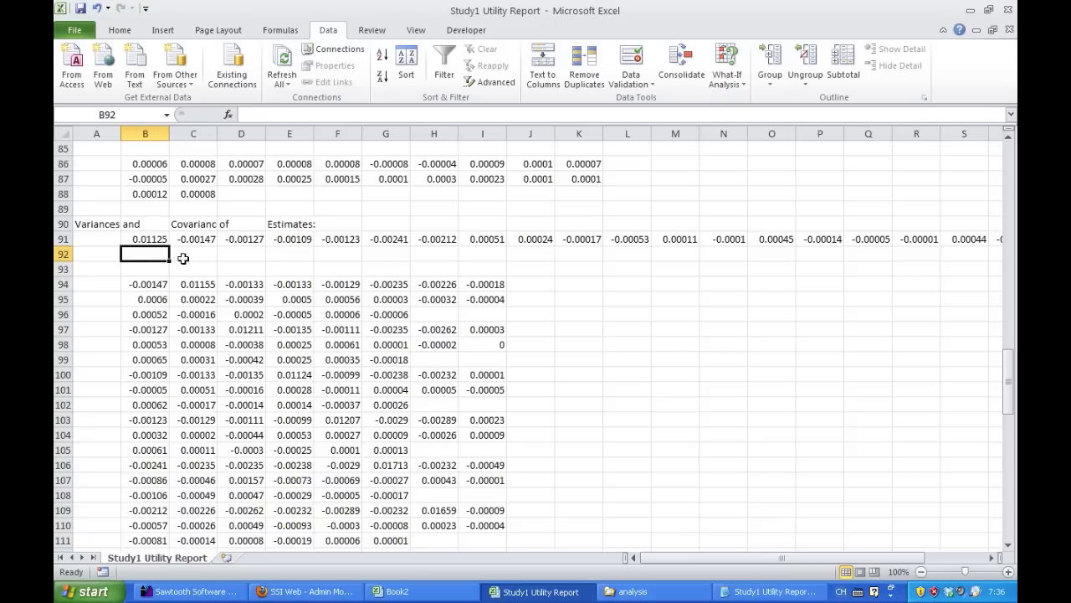
left_click(499, 253)
left_click(521, 251)
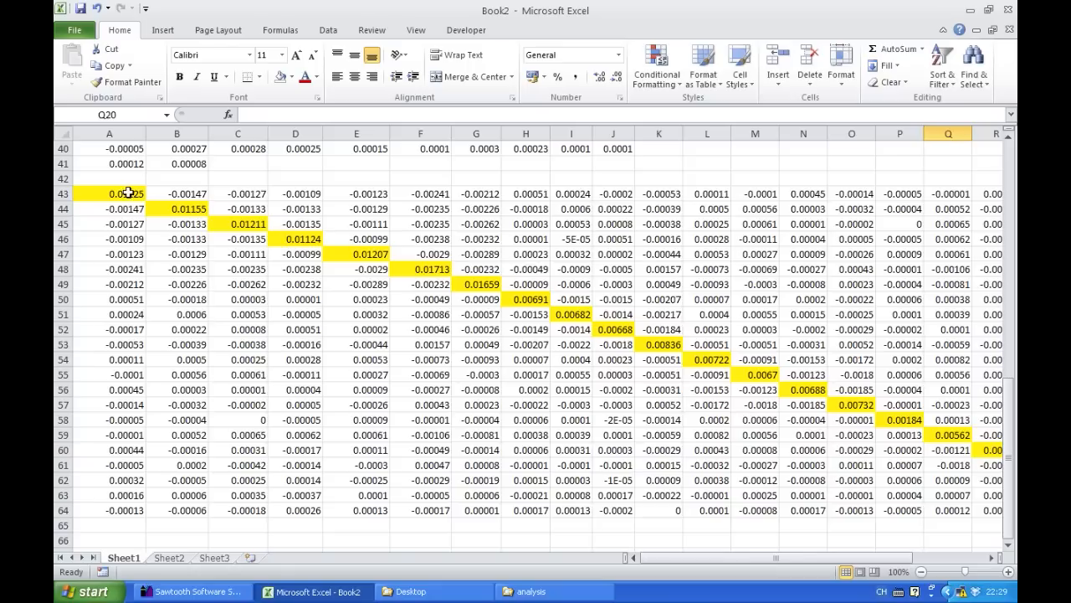
Step: Copy Book2's 22 values in X43:X64, from 0.106066 to 0.074229
scroll(468, 332, "up", 1)
scroll(467, 331, "down", 1)
scroll(310, 369, "up", 2)
scroll(310, 369, "down", 2)
scroll(428, 328, "right", 4)
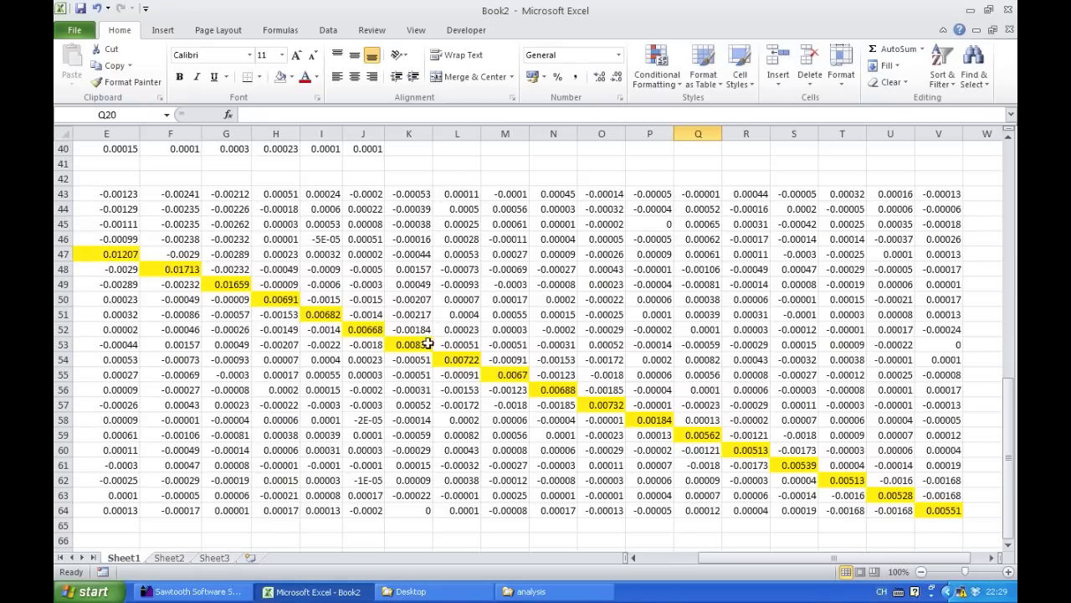
scroll(630, 421, "right", 4)
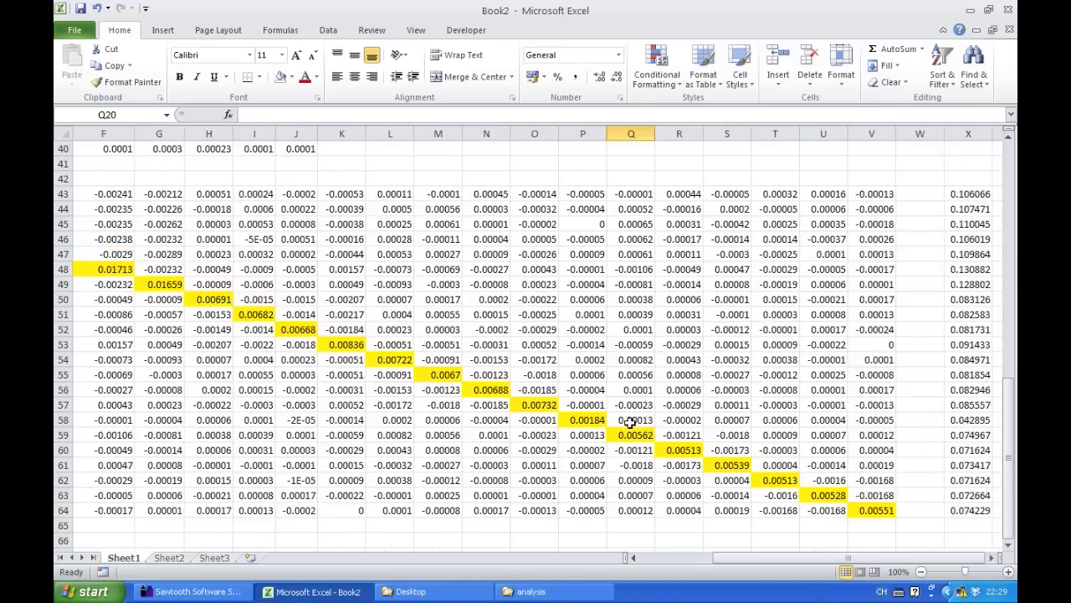
left_click_drag(814, 200, 809, 507)
key("ctrl+c")
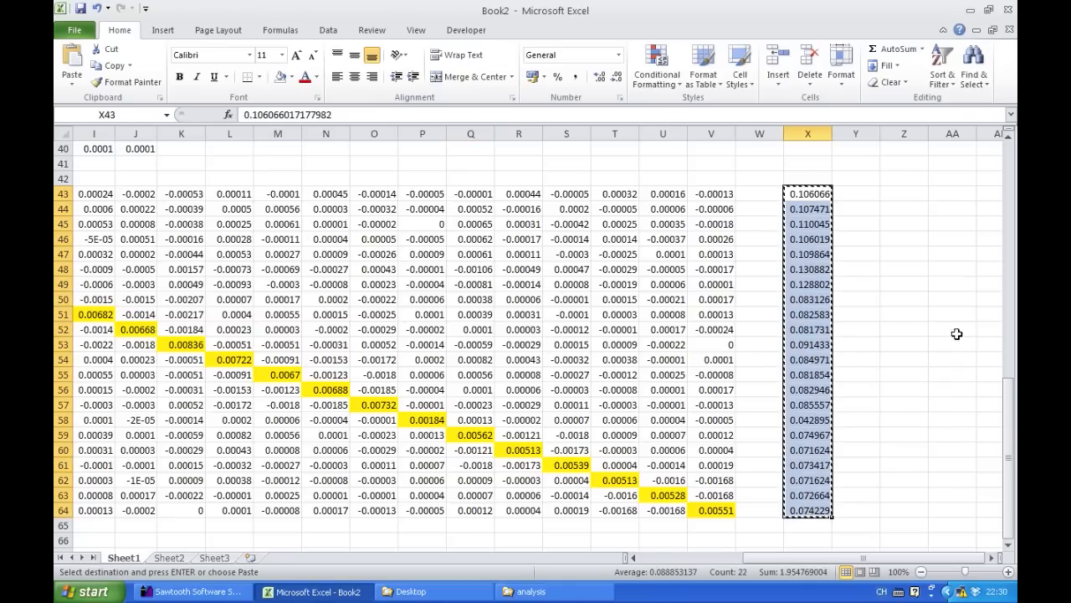
left_click(887, 314)
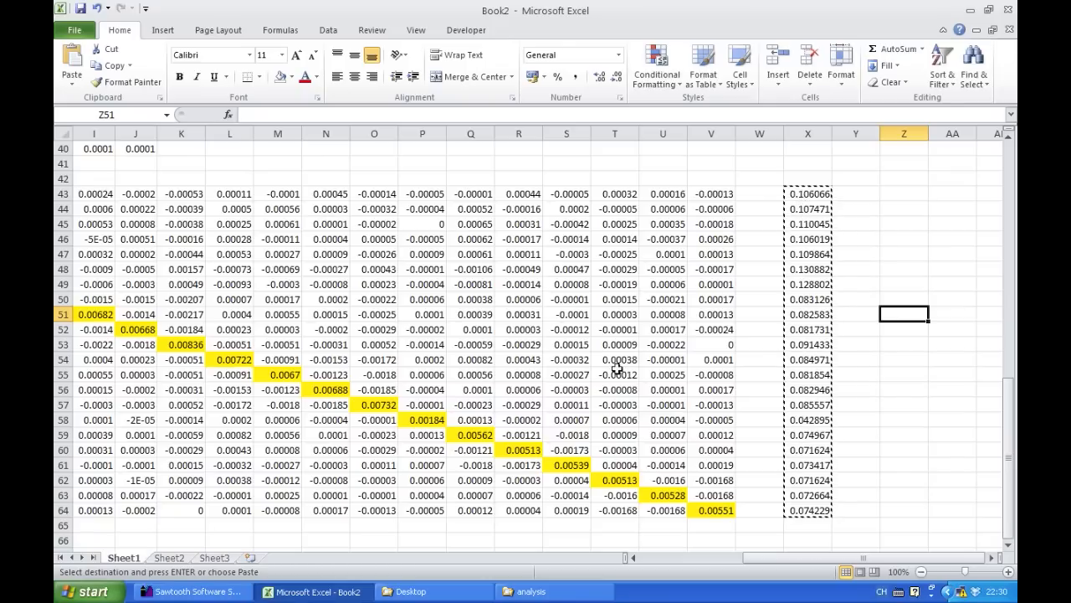
scroll(504, 378, "up", 13)
scroll(504, 377, "left", 4)
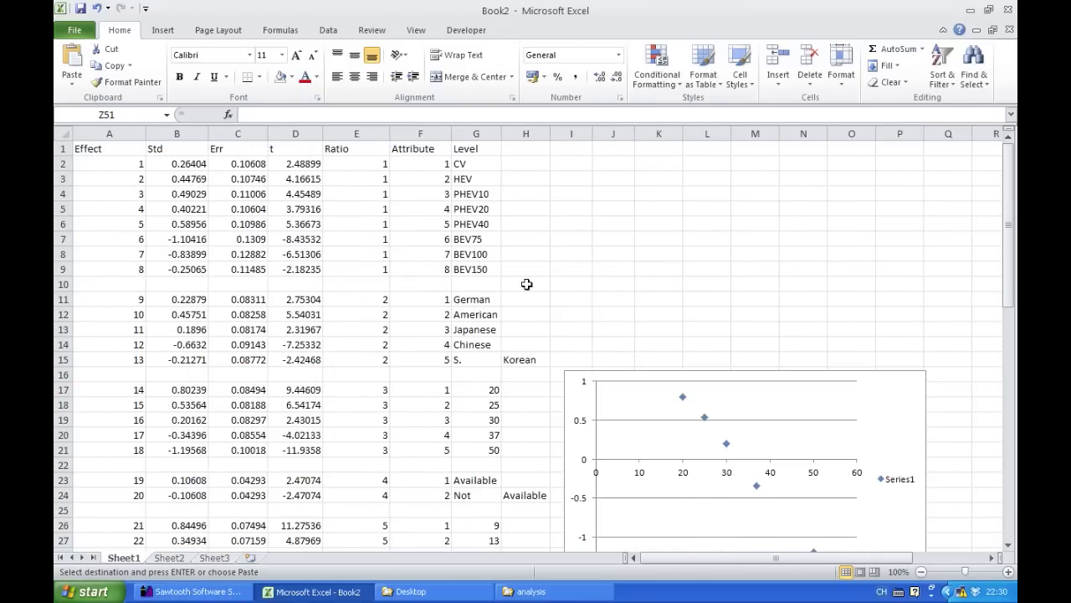
left_click(658, 161)
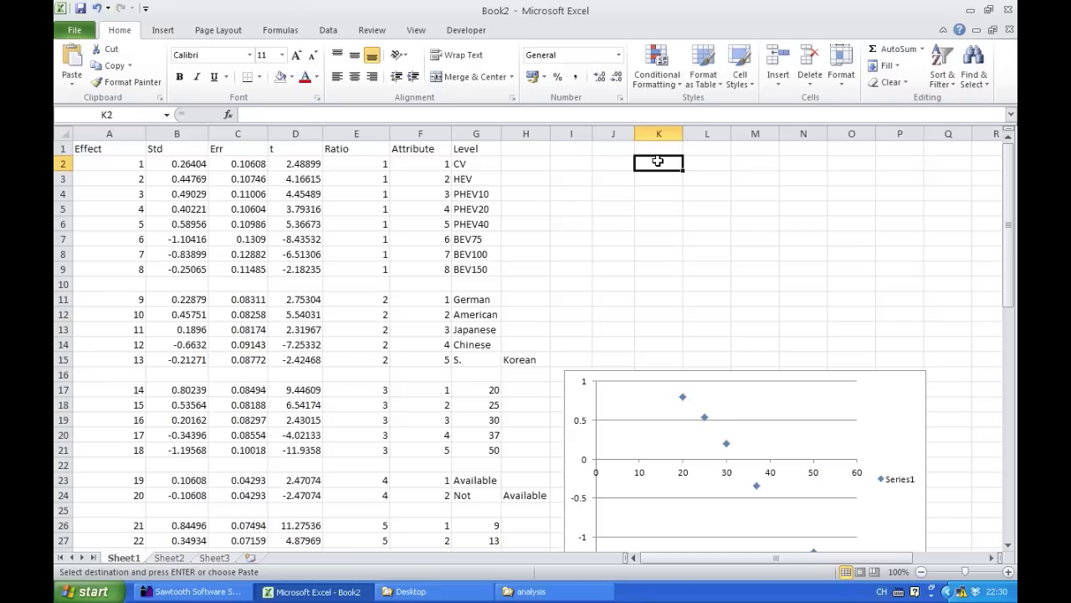
right_click(657, 160)
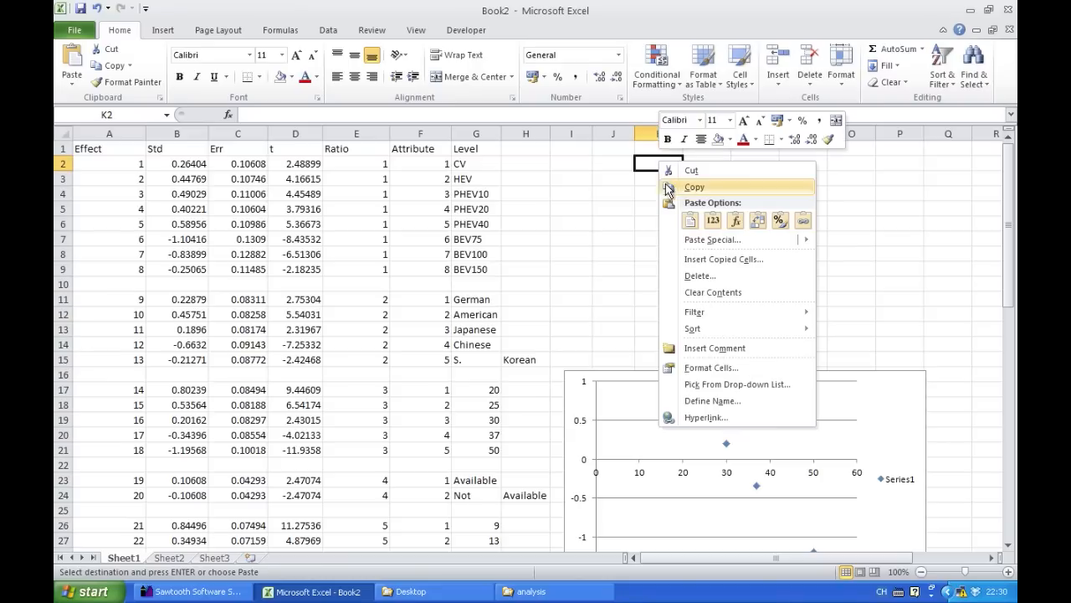
left_click(704, 240)
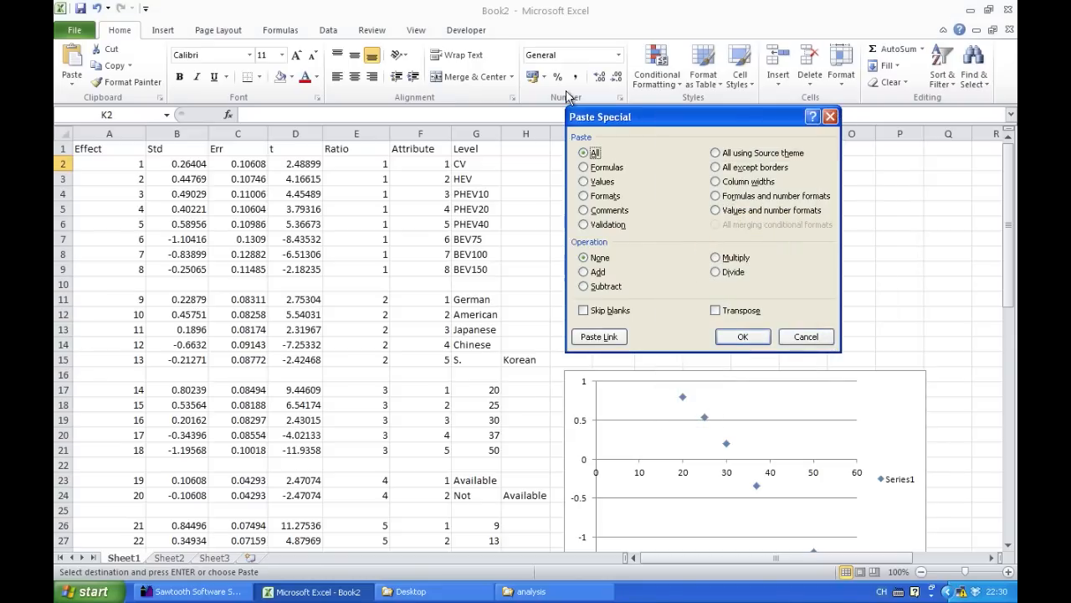
left_click(584, 180)
left_click(749, 335)
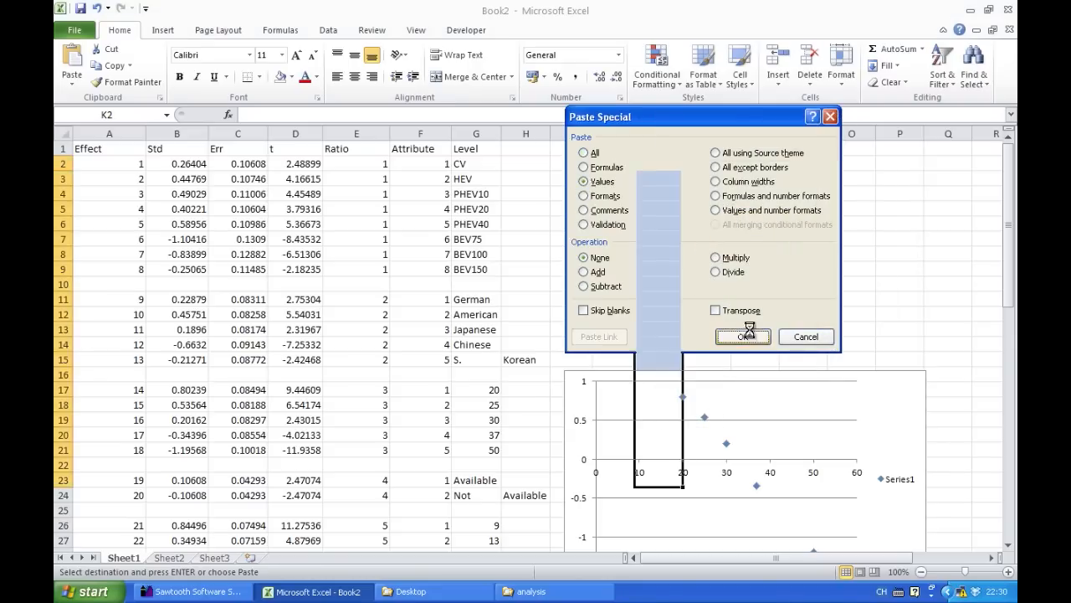
left_click(770, 284)
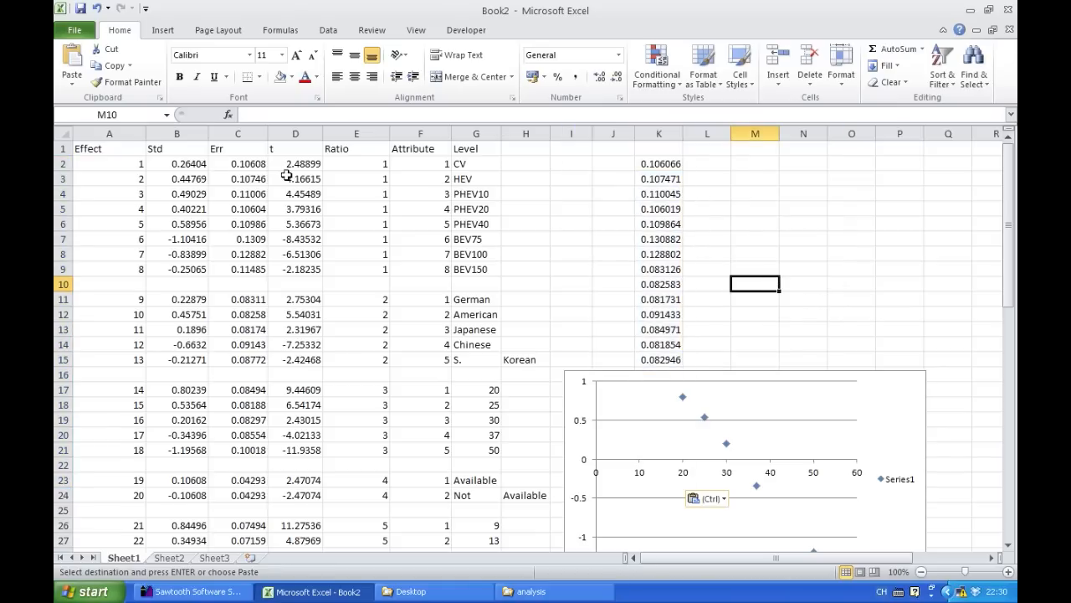
left_click_drag(248, 164, 251, 249)
left_click_drag(667, 164, 665, 256)
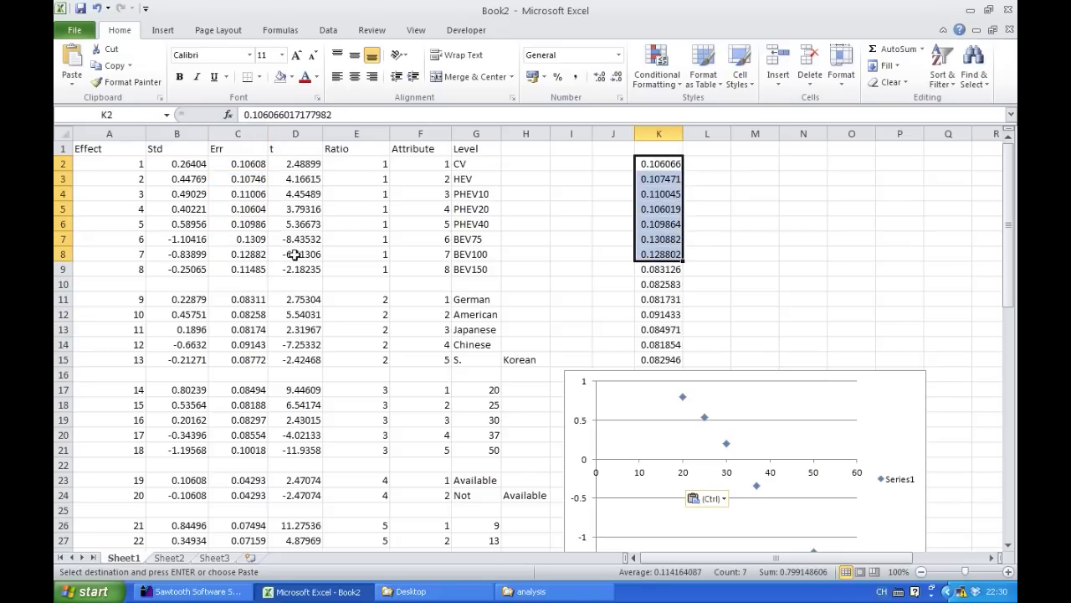
left_click(245, 268)
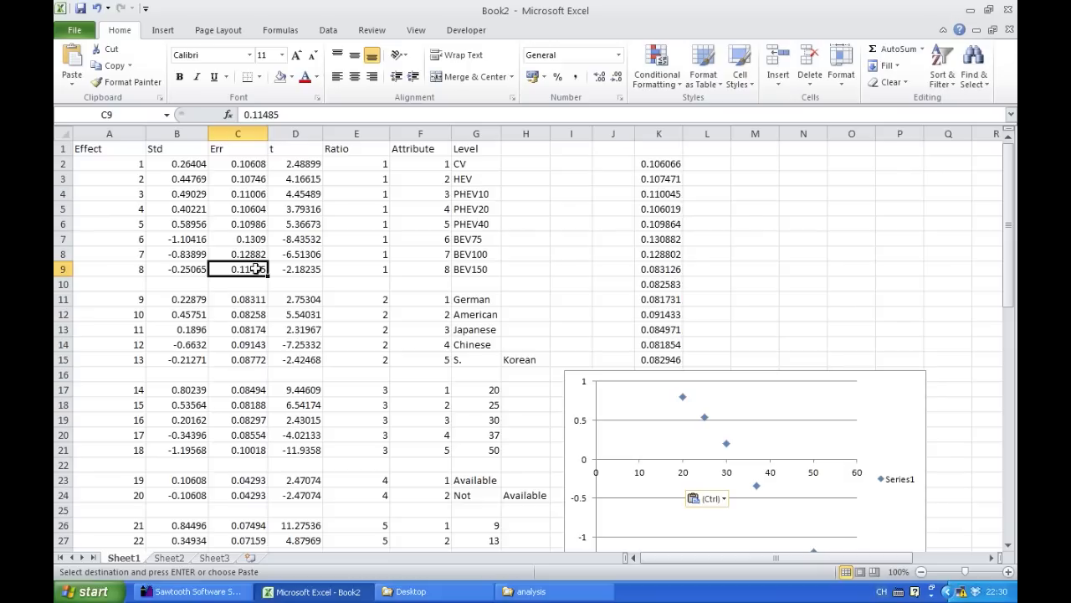
left_click(659, 254)
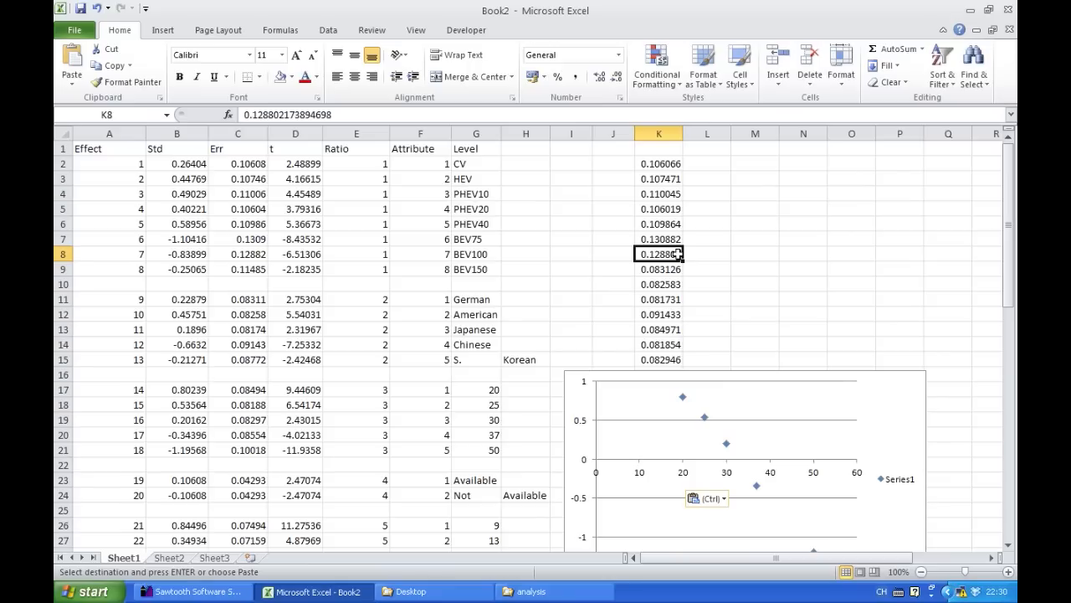
left_click(257, 261)
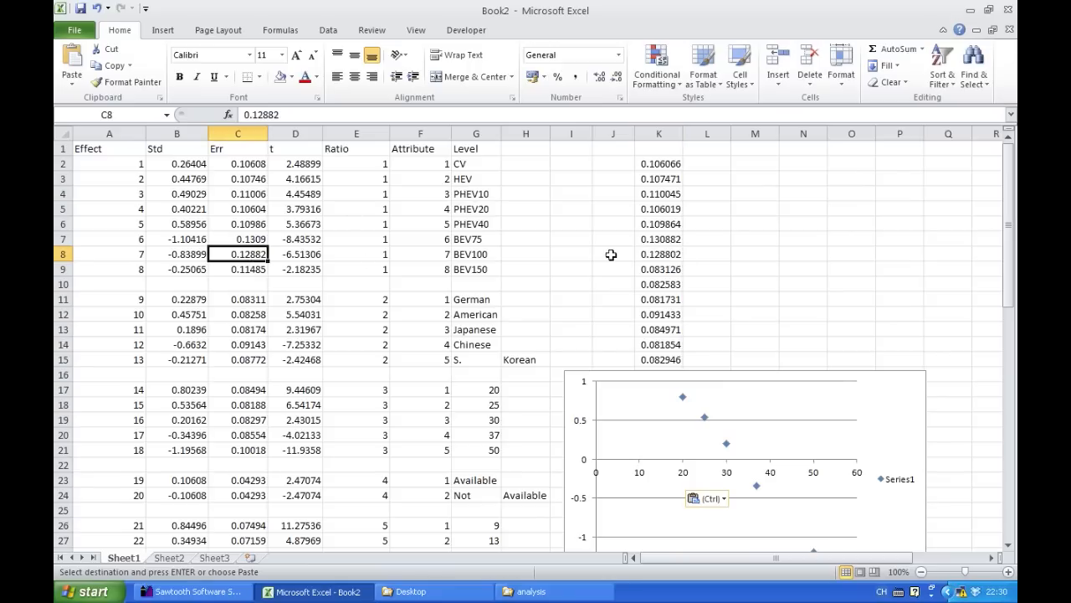
left_click(661, 267)
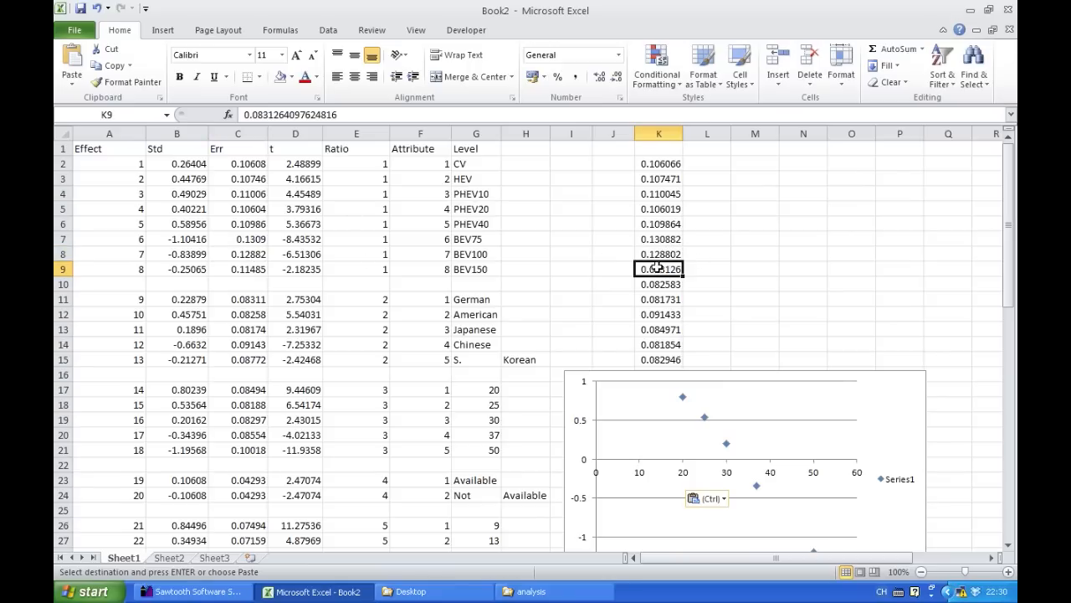
left_click(245, 304)
left_click(247, 266)
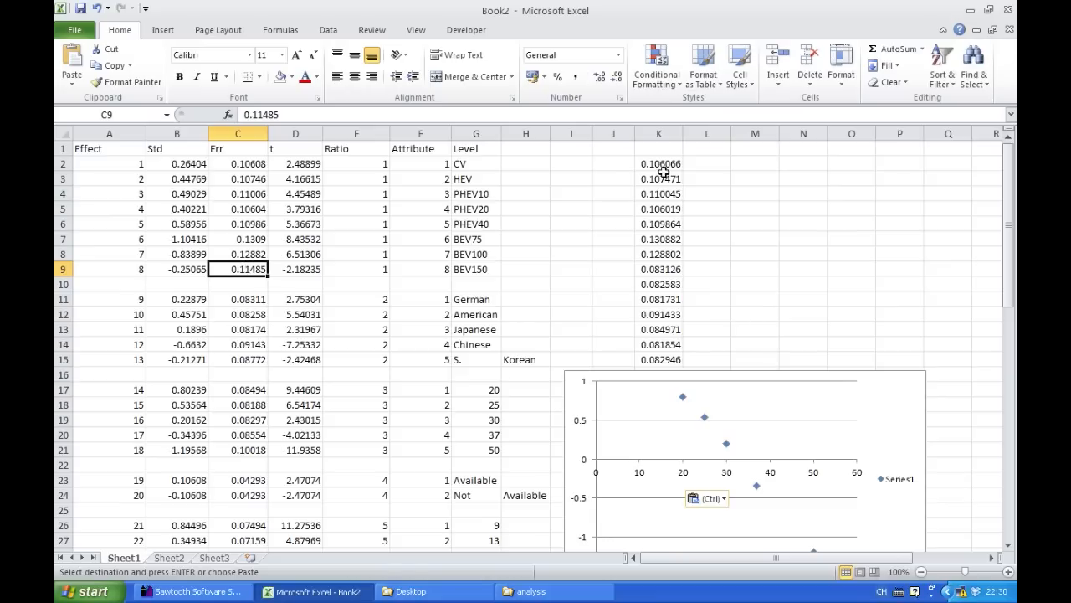
scroll(672, 178, "down", 12)
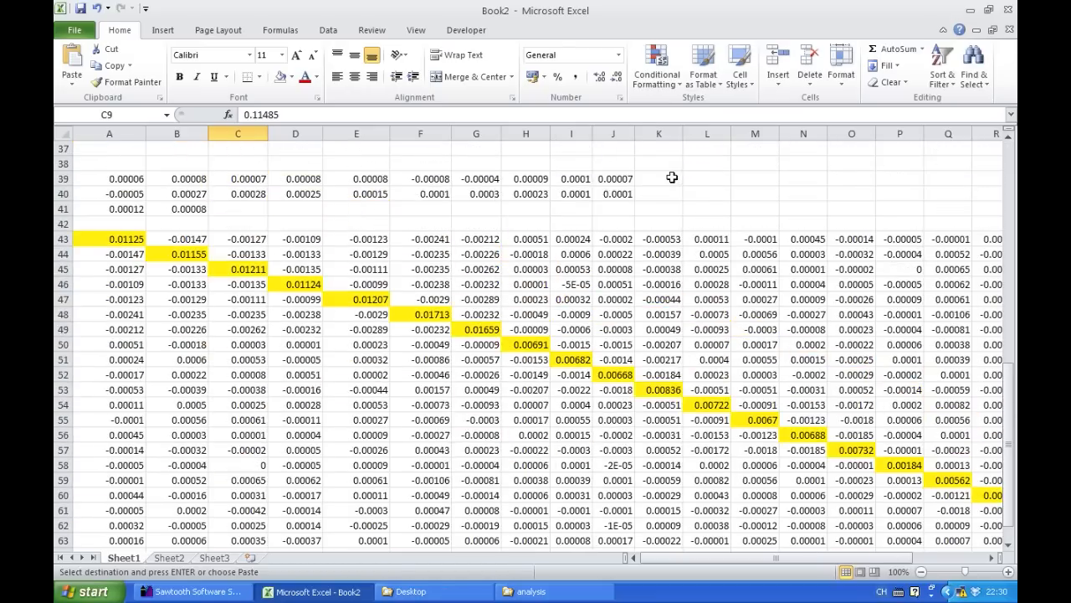
scroll(678, 309, "up", 12)
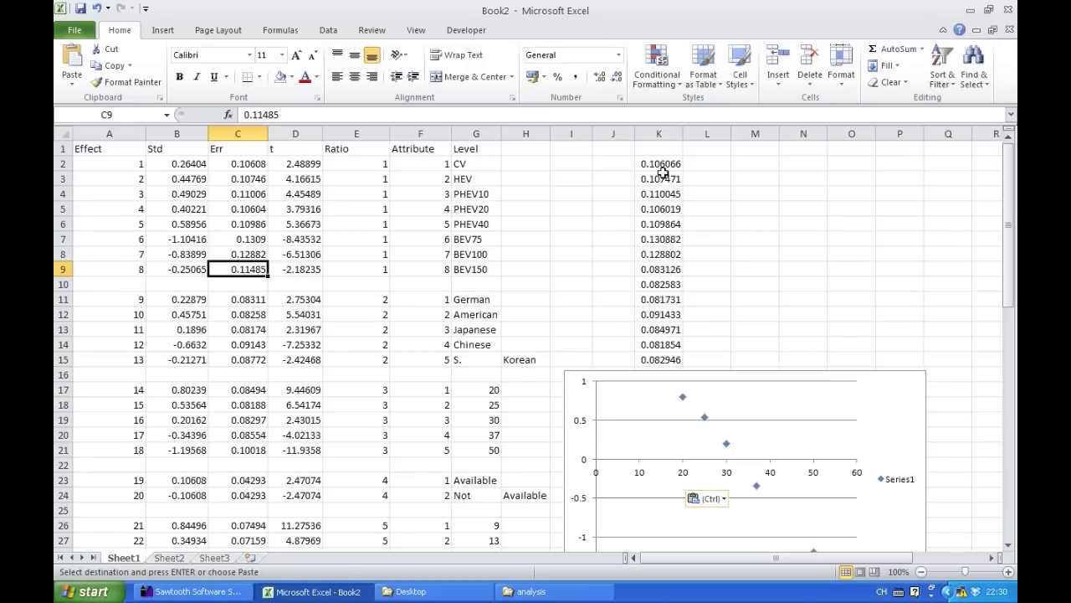
left_click_drag(658, 160, 658, 405)
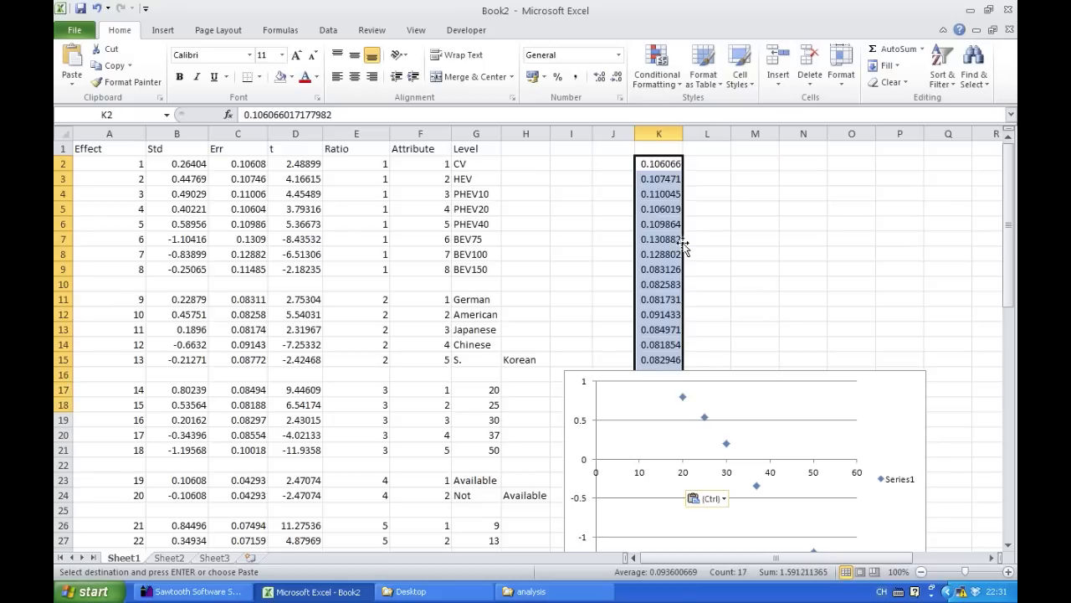
right_click(661, 228)
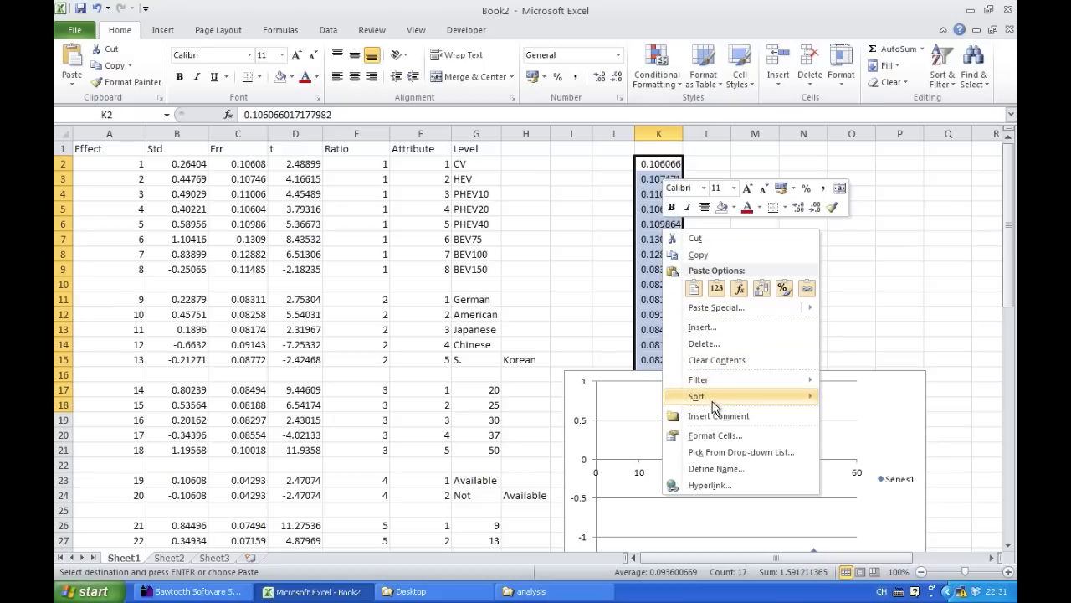
left_click(713, 359)
left_click(725, 312)
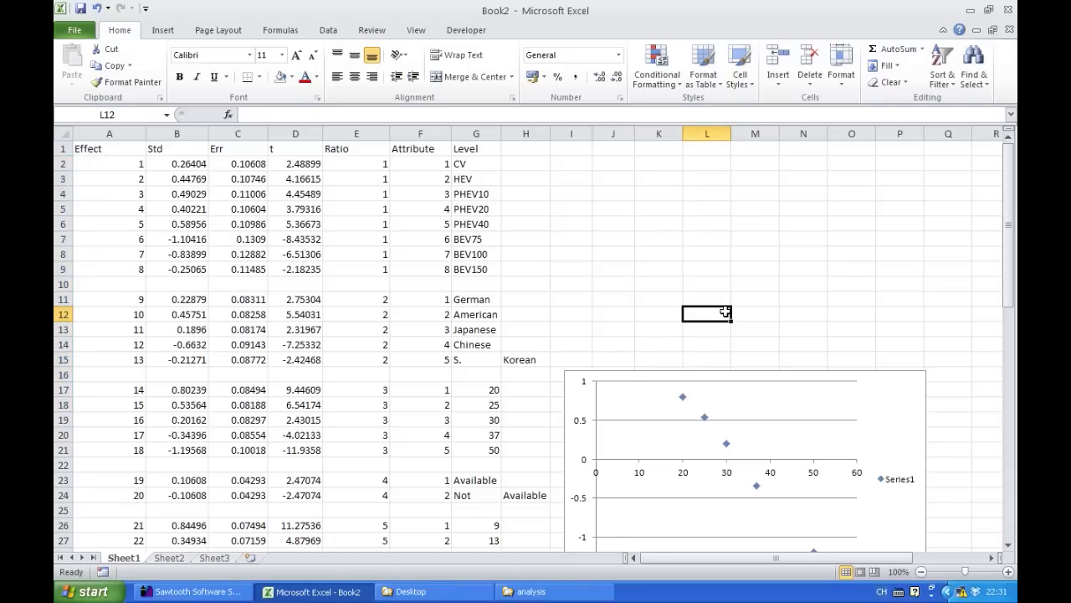
left_click(610, 239)
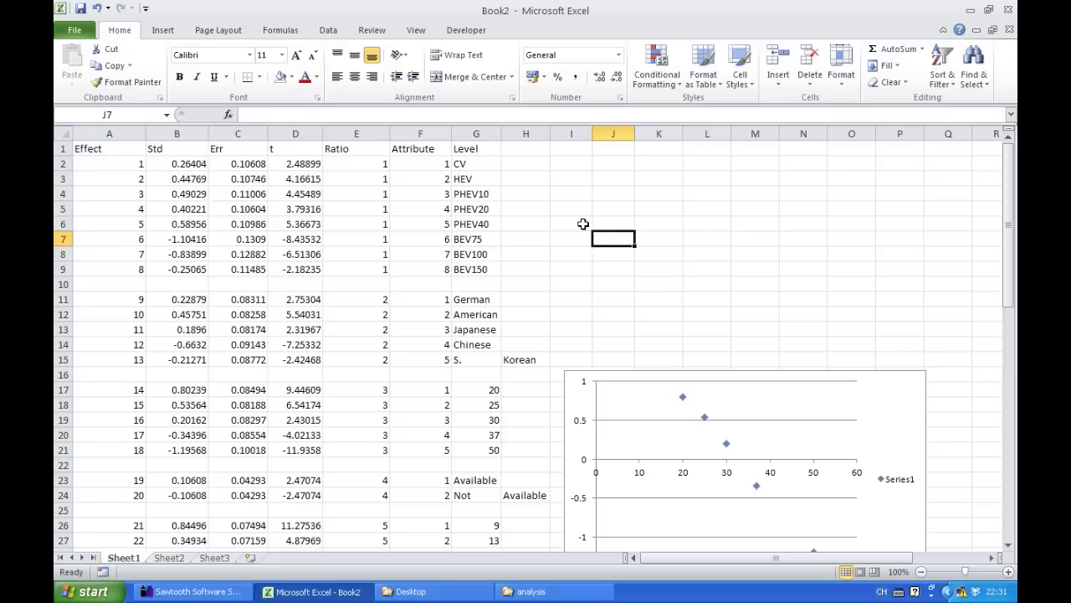
scroll(747, 257, "down", 2)
scroll(748, 257, "up", 2)
left_click(751, 269)
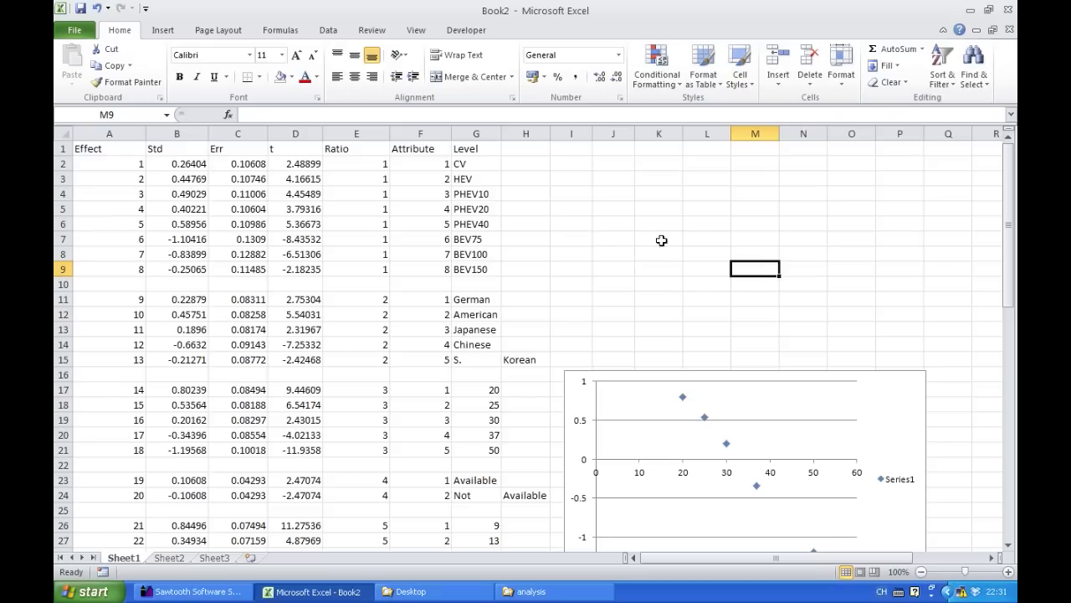
left_click(603, 251)
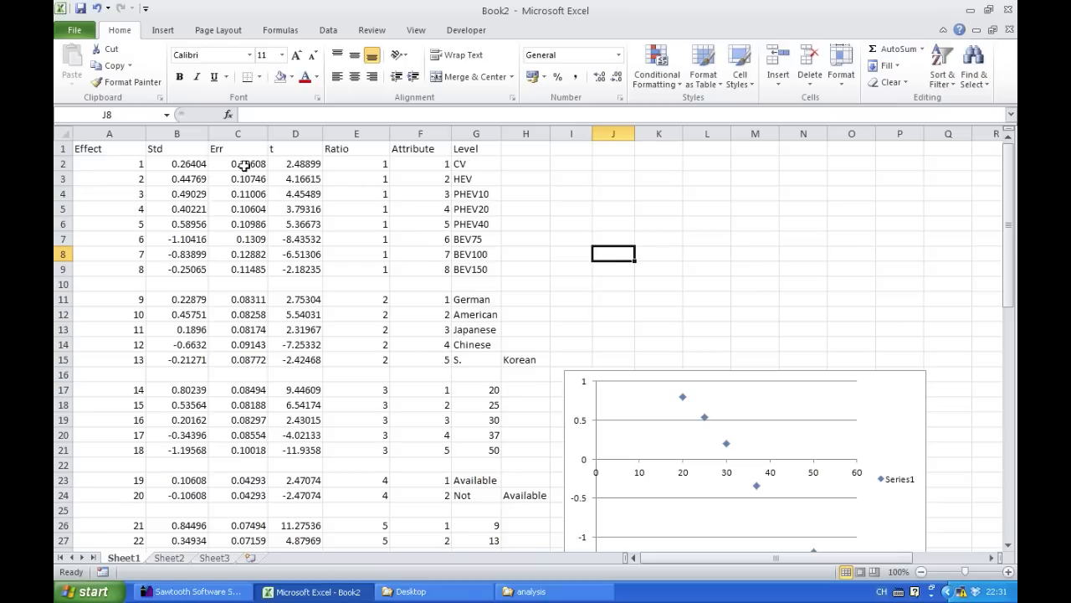
left_click(473, 165)
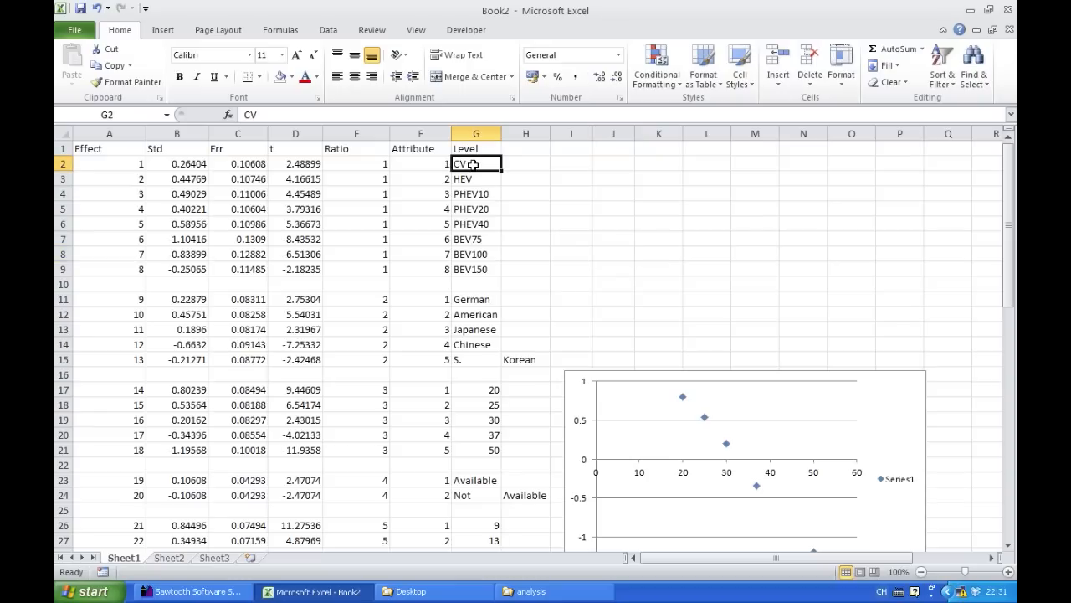
left_click_drag(473, 165, 470, 268)
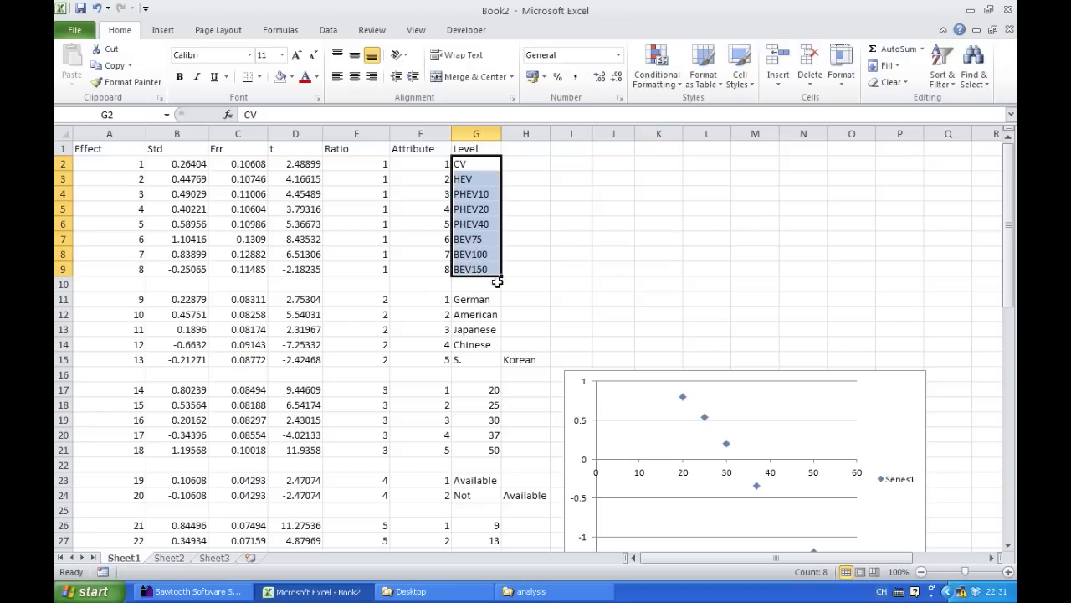
left_click_drag(474, 298, 474, 451)
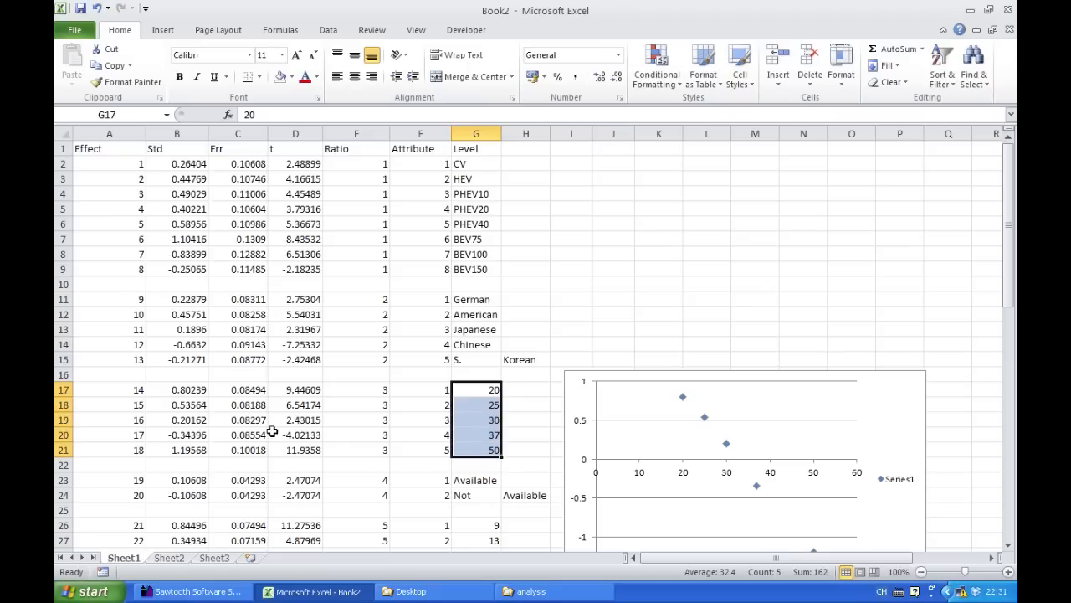
left_click(185, 388)
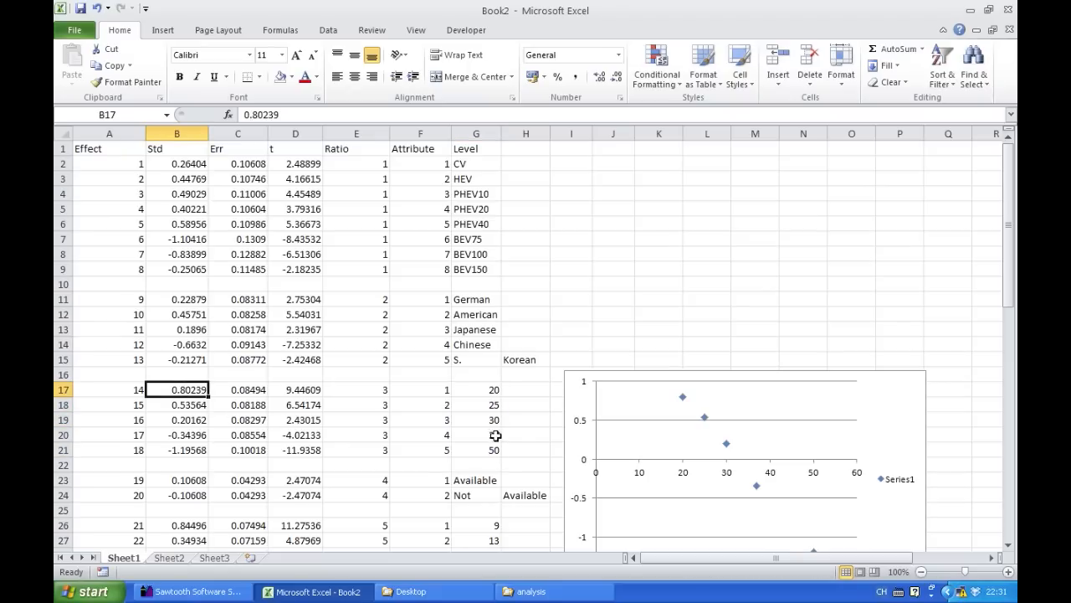
left_click(482, 387)
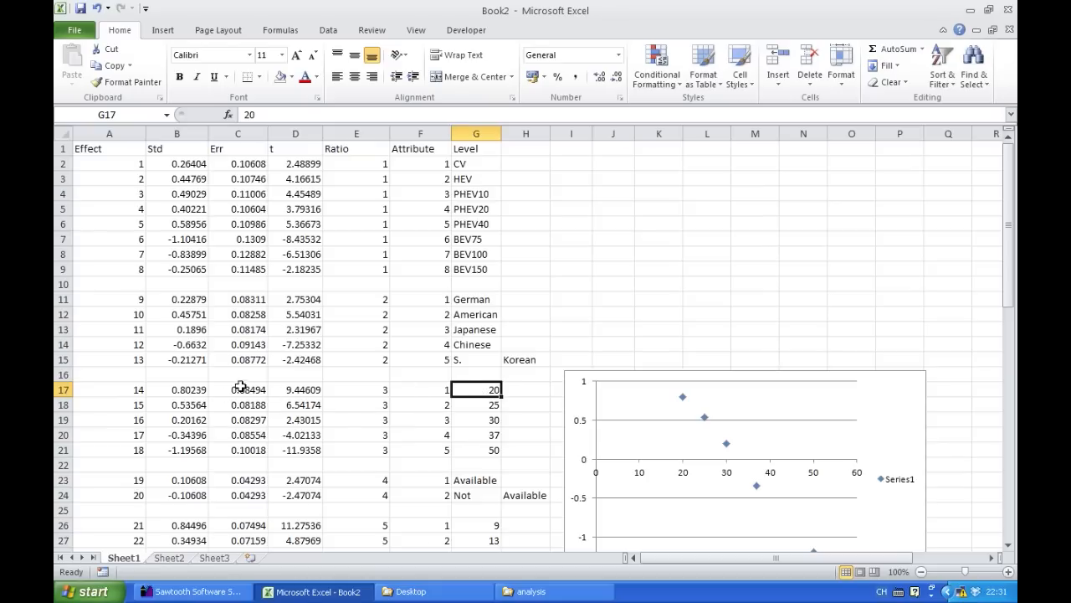
left_click(170, 390)
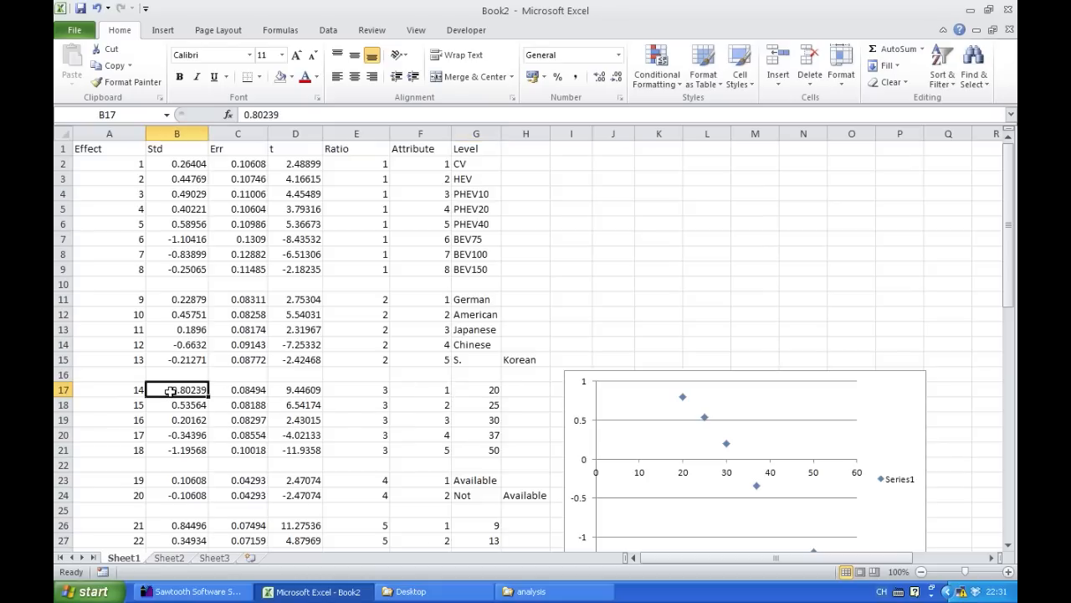
left_click(484, 406)
left_click(185, 405)
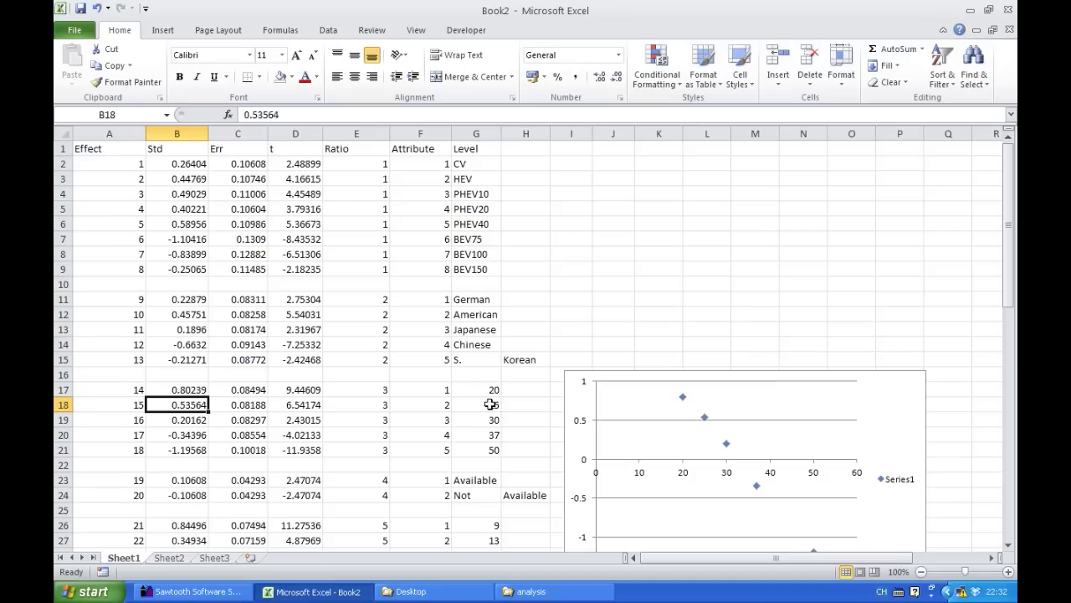
left_click_drag(489, 389, 485, 452)
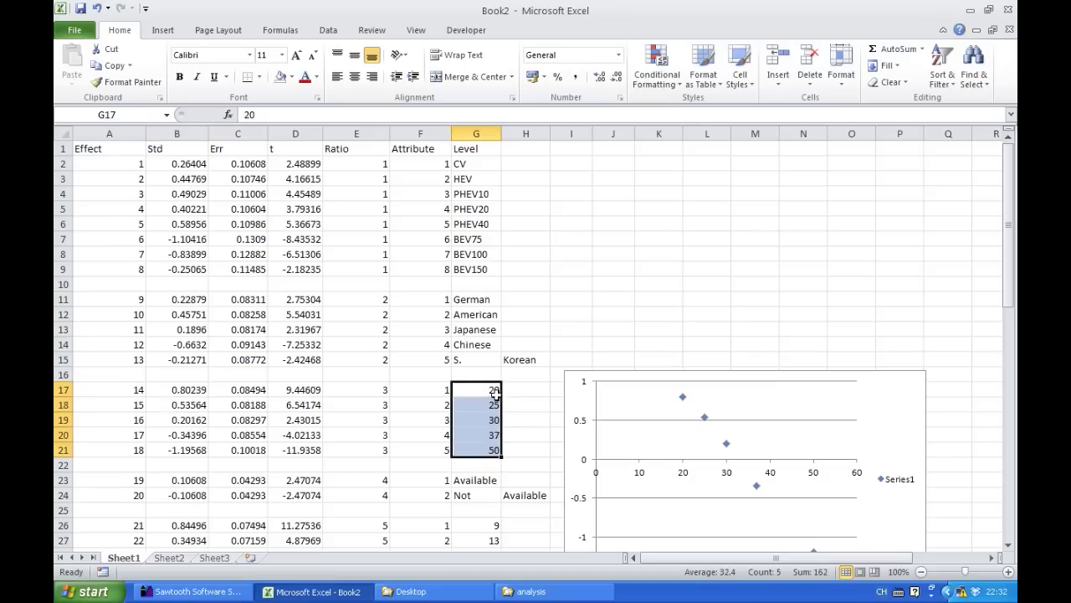
left_click(179, 404)
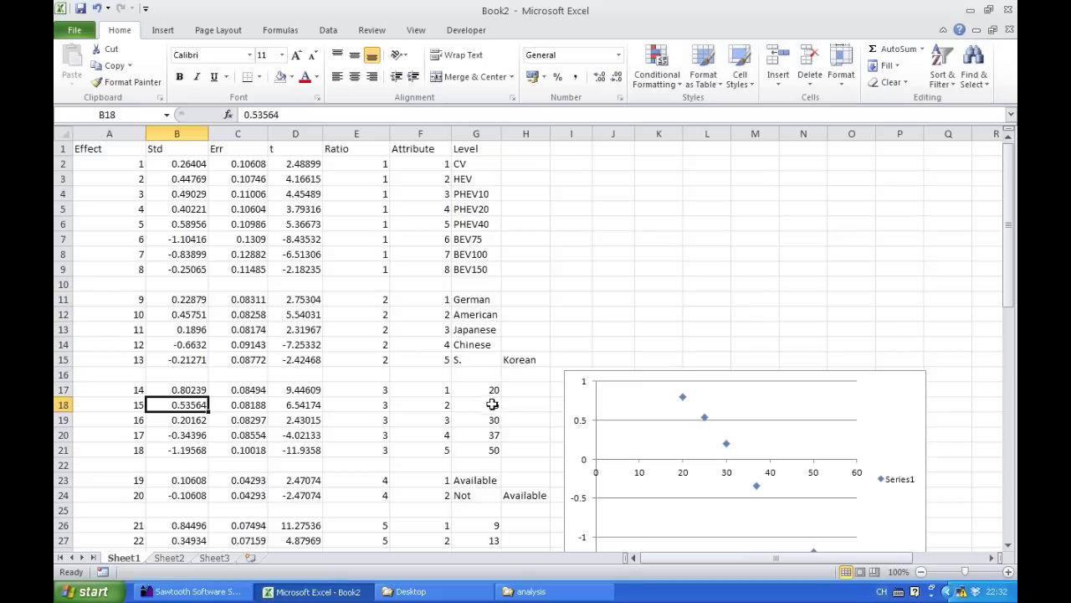
left_click(186, 389)
left_click_drag(184, 407, 189, 449)
scroll(661, 266, "down", 1)
scroll(661, 266, "down", 1)
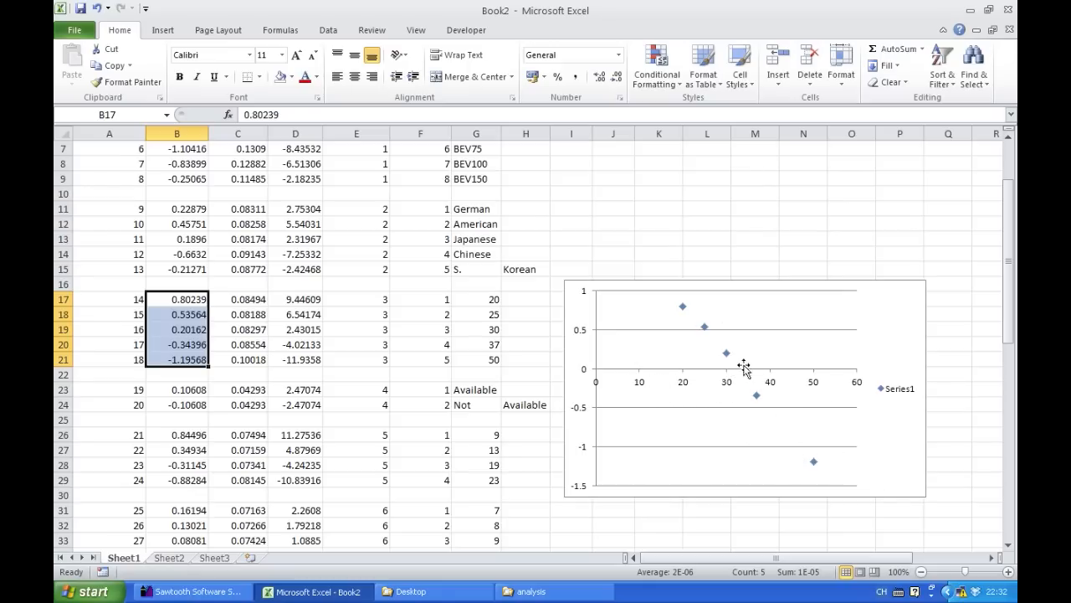
Step: Add a linear trendline showing y = -0.0679x + 2.2002 and R² = 0.998, then bring SMRT forward
left_click(757, 397)
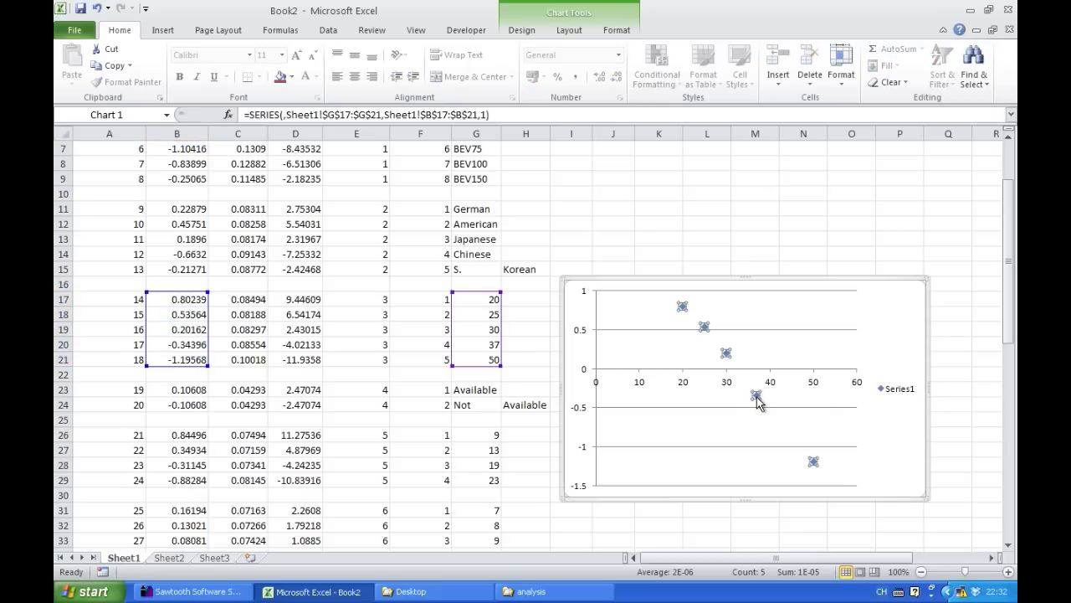
right_click(757, 401)
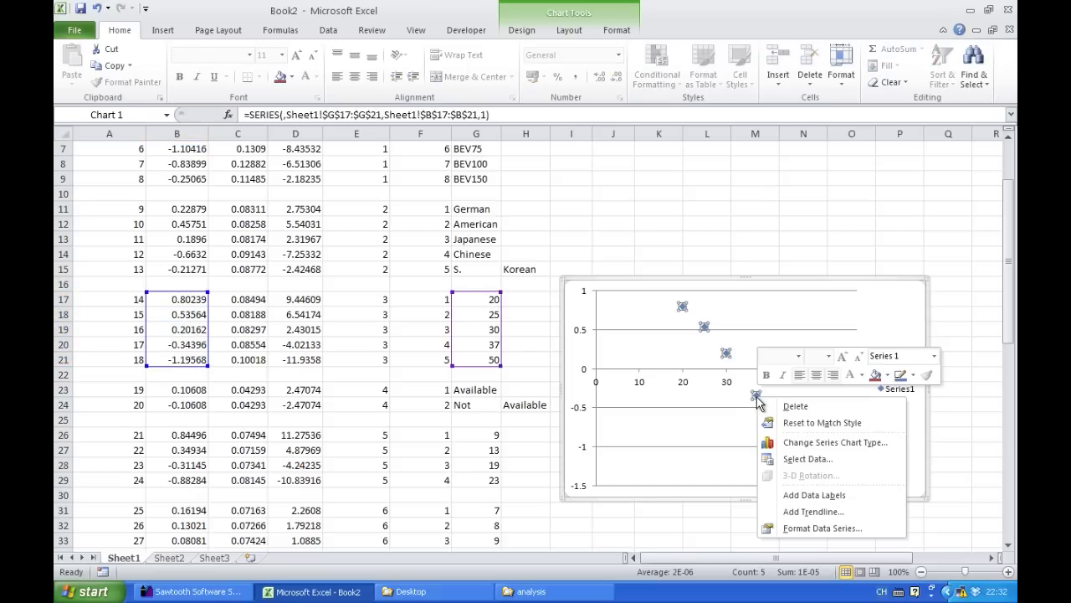
left_click(810, 511)
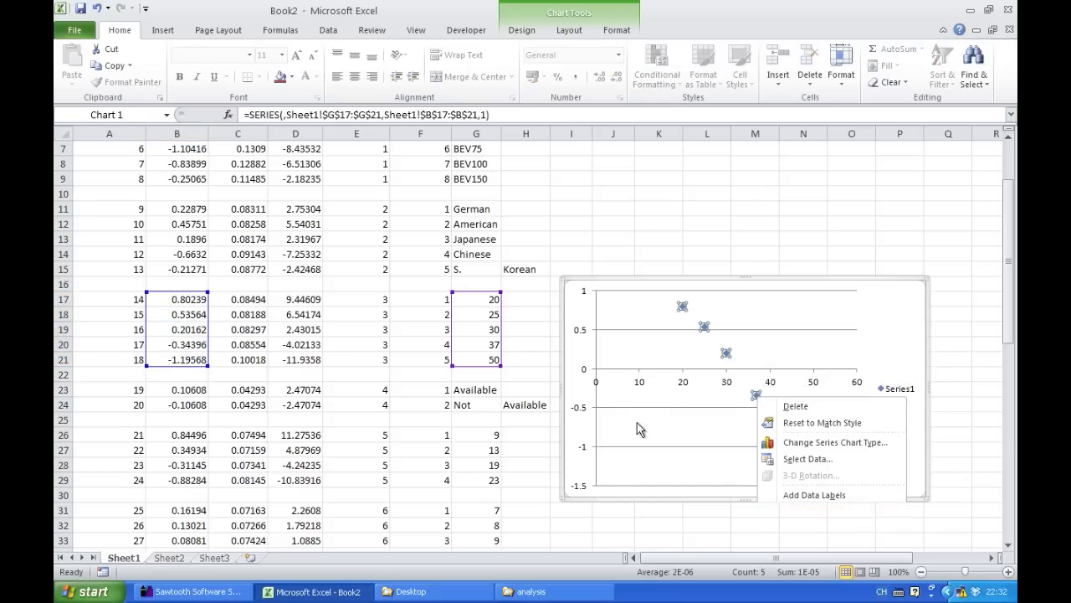
left_click(463, 452)
left_click(462, 465)
left_click(683, 487)
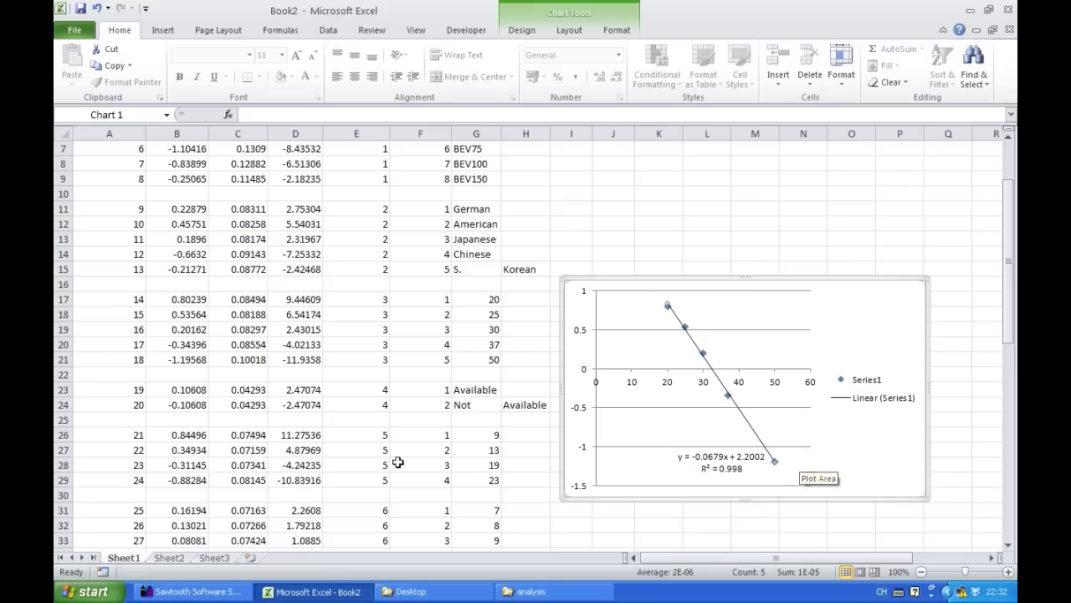
left_click(190, 591)
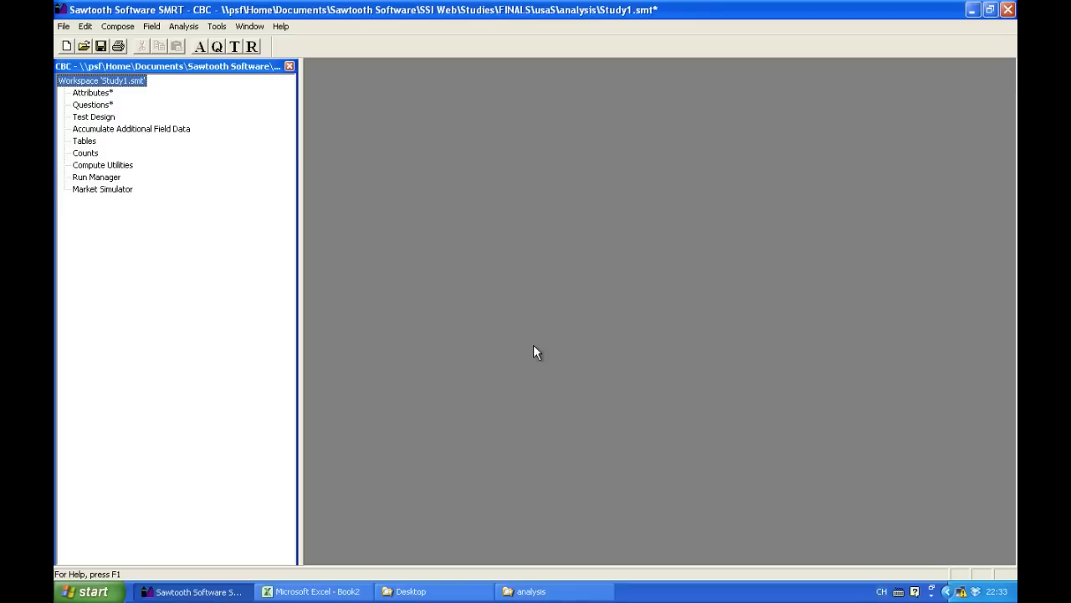
Step: Go from Analysis > Compute Utilities into Logit Settings and its Effects dialog, showing all six attributes
left_click(180, 28)
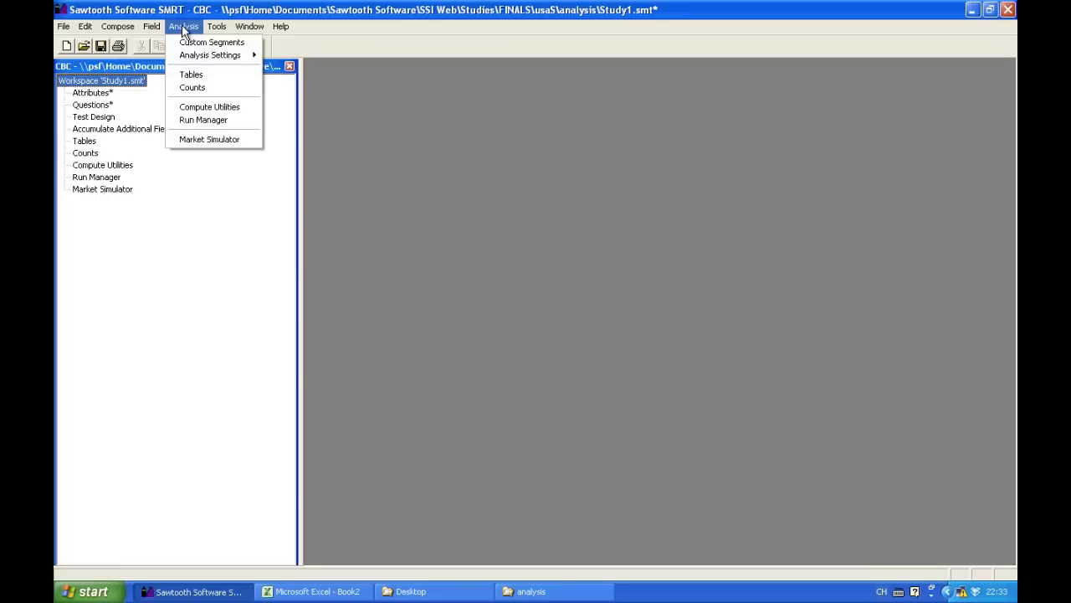
left_click(222, 107)
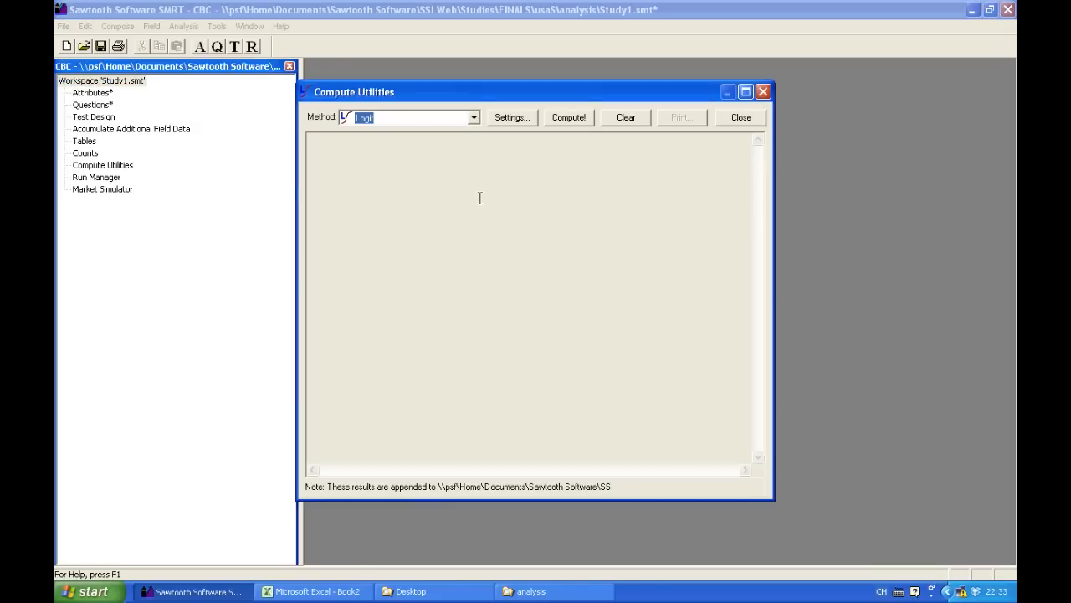
left_click(511, 118)
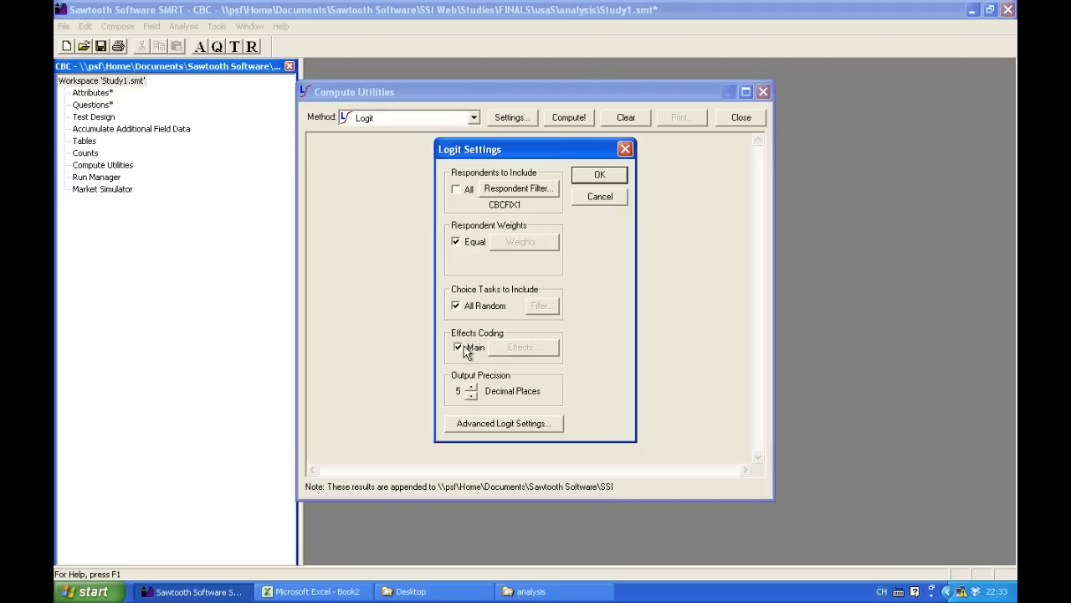
left_click(519, 347)
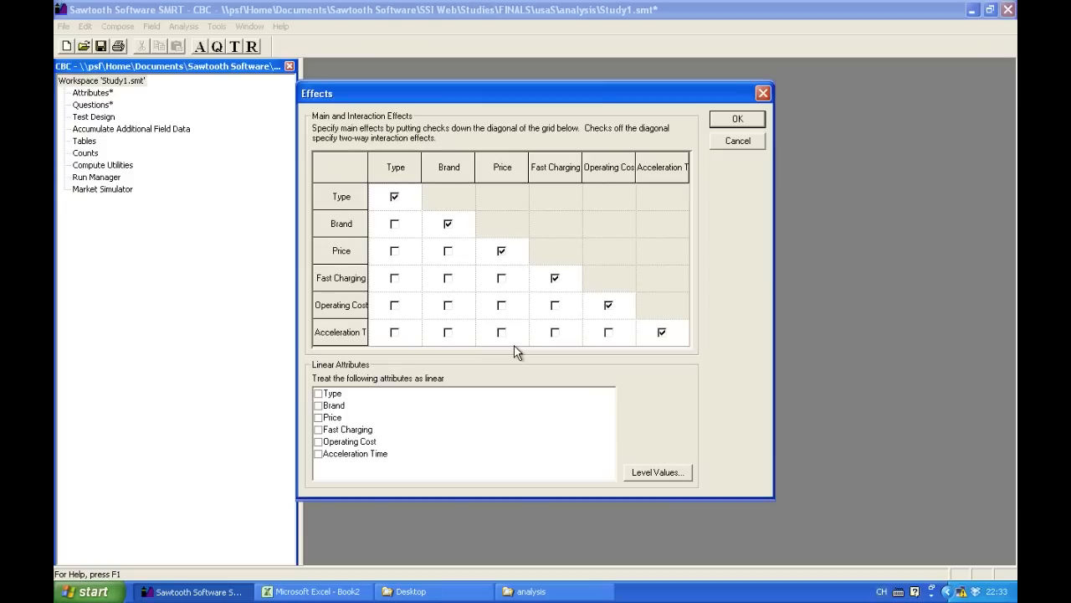
Step: Mark Price as a linear attribute, checking its price levels 20 to 50 in the Excel sheet
left_click(319, 418)
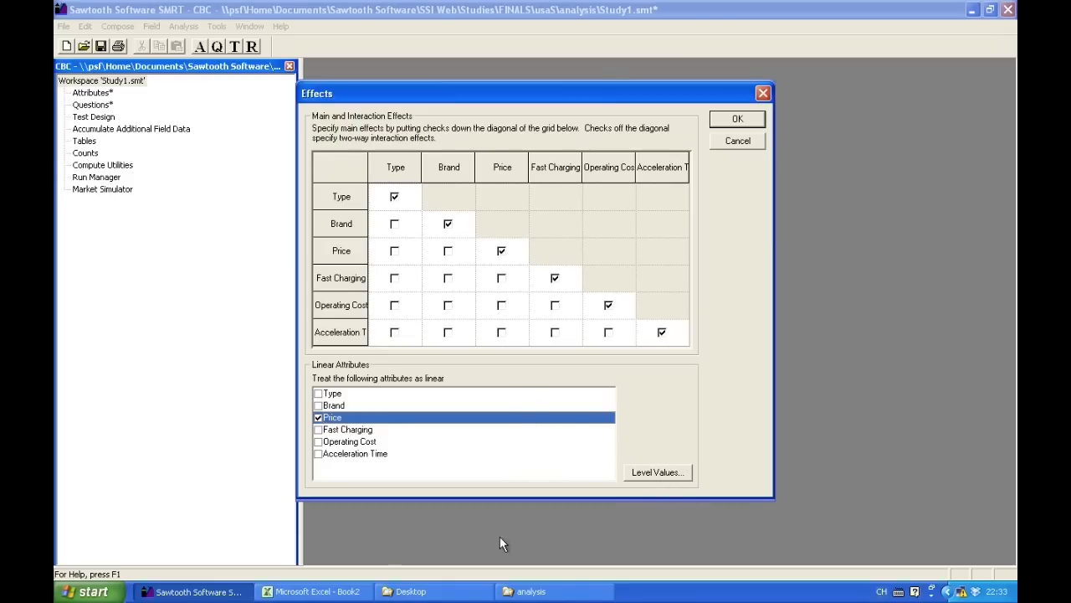
left_click(314, 591)
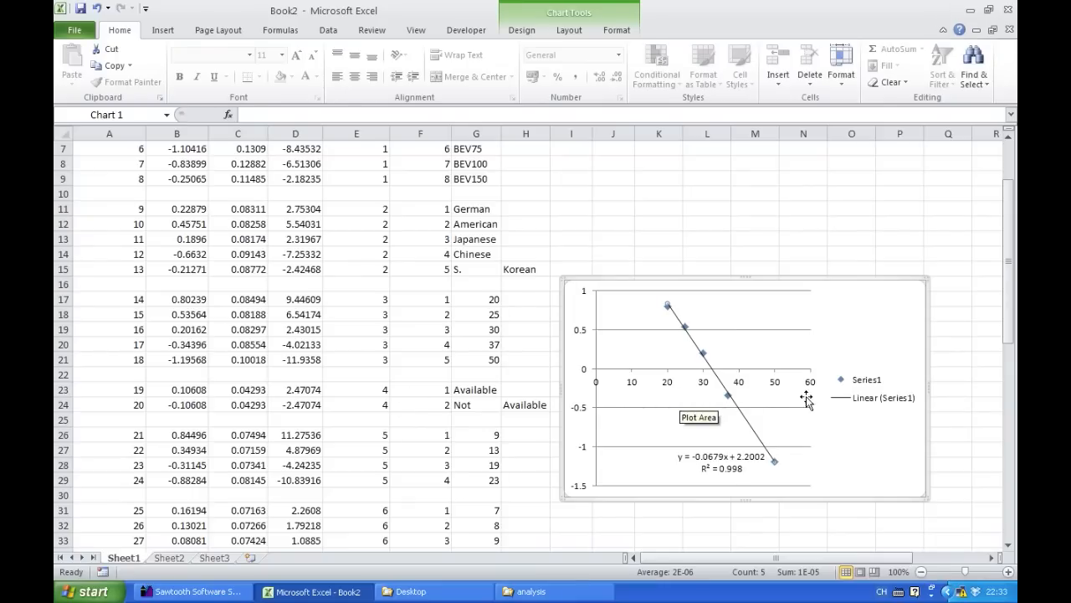
left_click(482, 303)
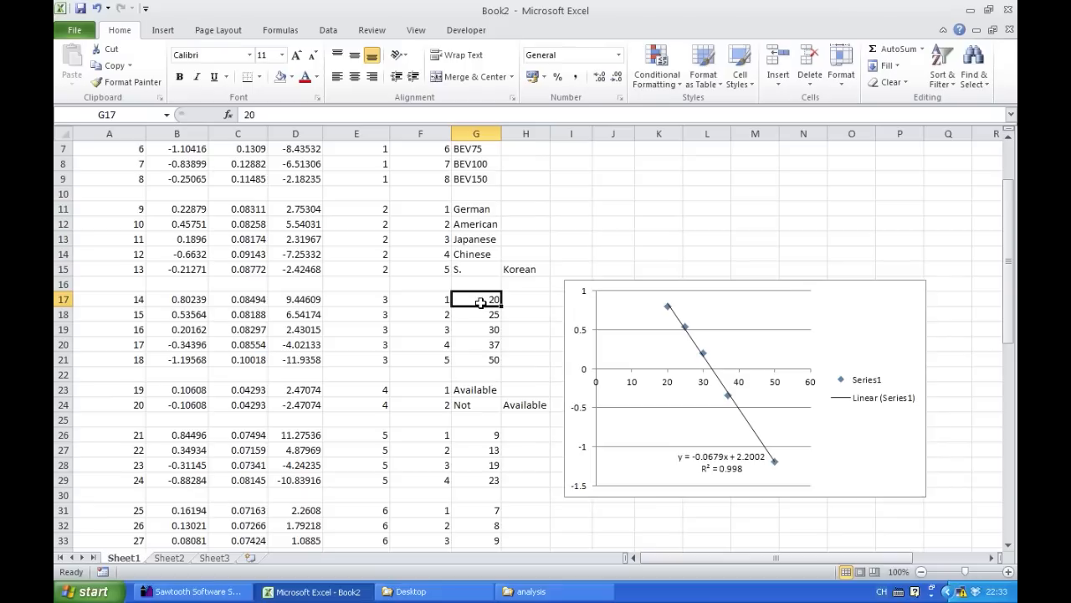
key("Down")
key("Down")
key("Down")
key("Down")
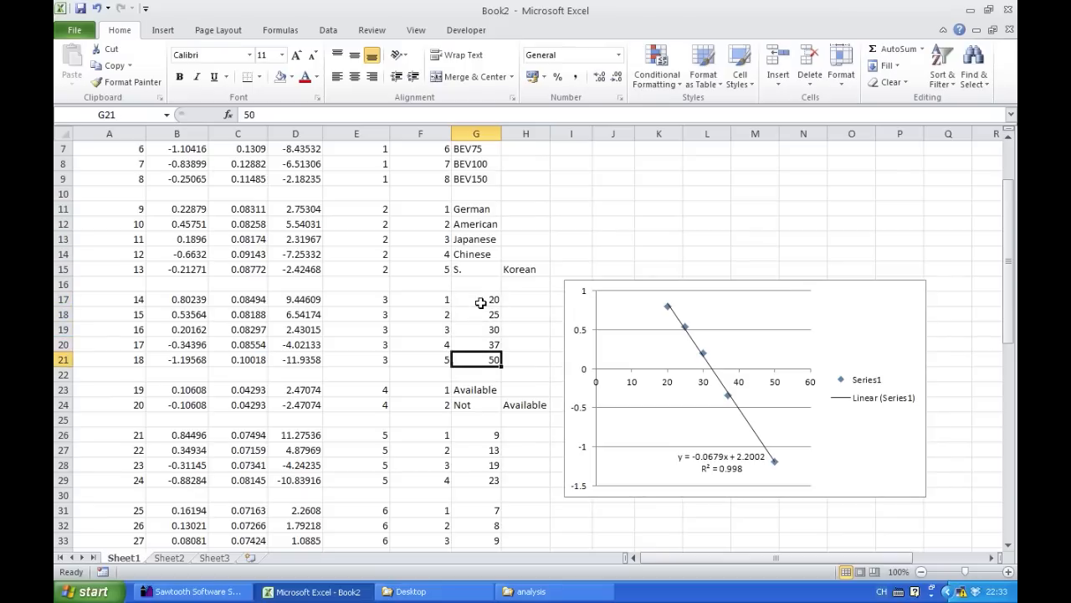
left_click(193, 591)
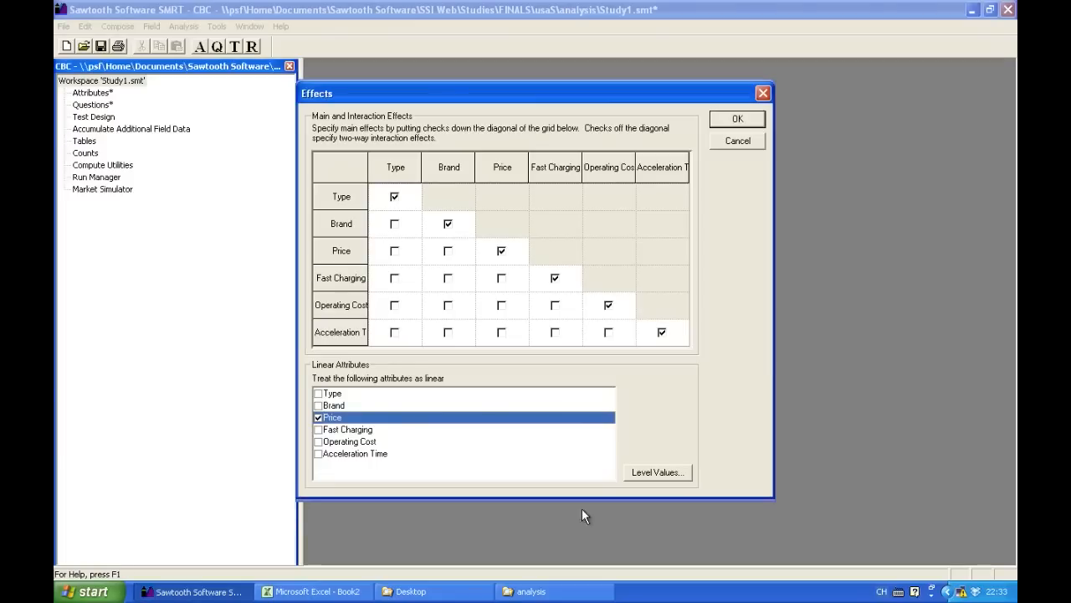
Step: Set Price's level values to 20, 25, 30, 37 and 50 and confirm the effects settings
left_click(659, 471)
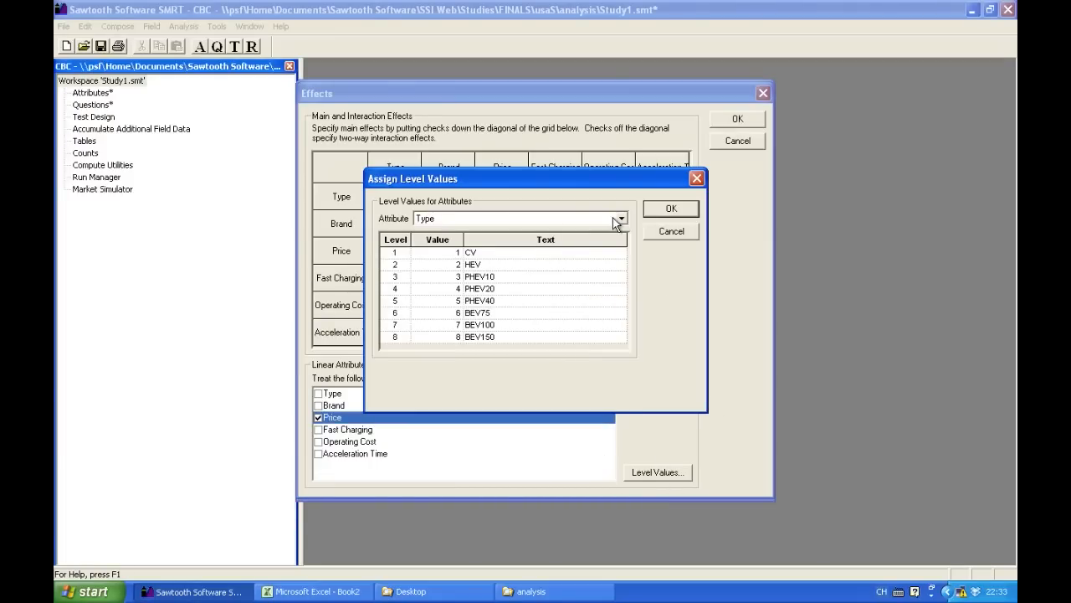
left_click(620, 218)
left_click(496, 253)
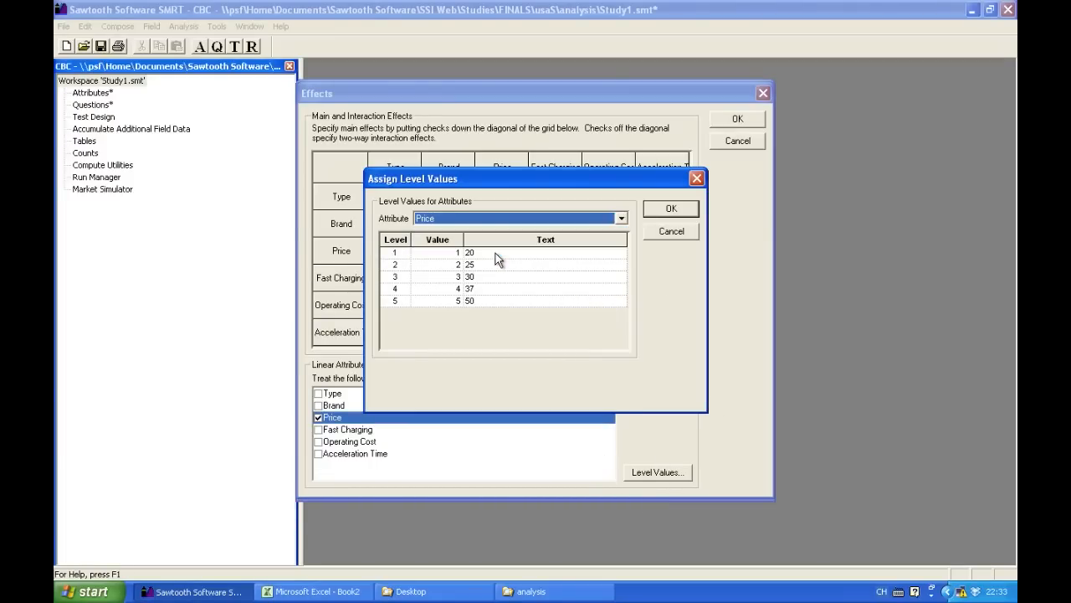
left_click(459, 252)
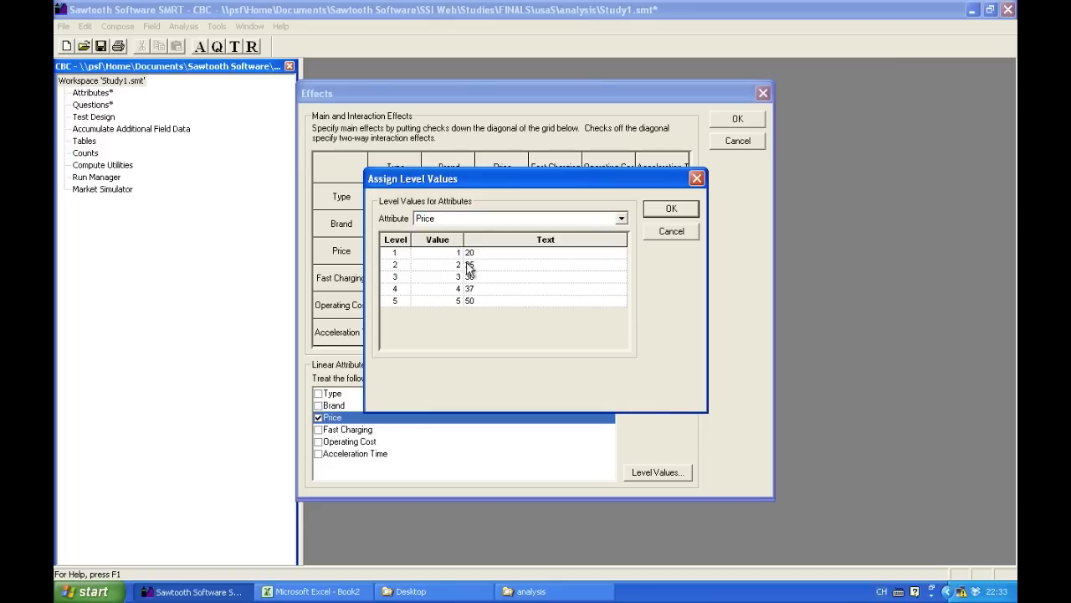
left_click(459, 264)
type("5")
key("Return")
type("30")
key("Return")
type("37")
key("Return")
type("5")
key("Return")
left_click(670, 209)
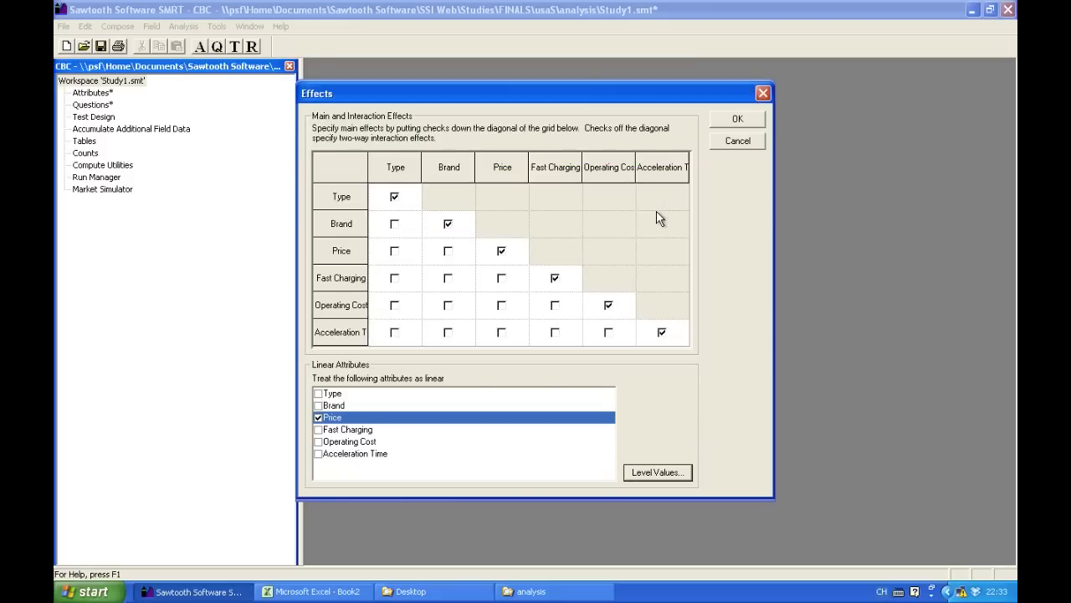
left_click(736, 124)
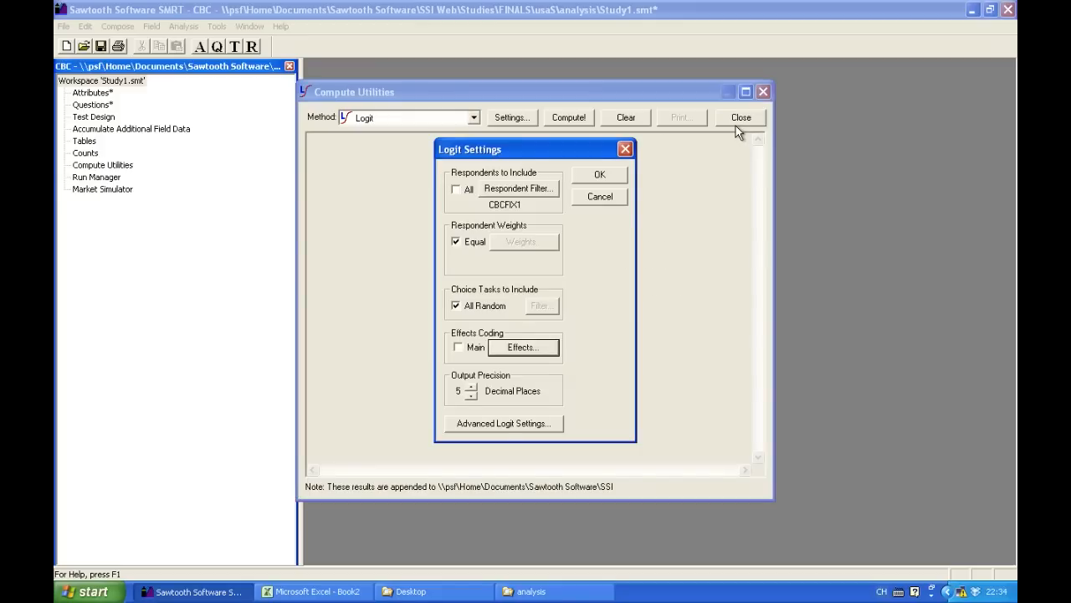
Step: Enable saving variances/covariances in Advanced Logit Settings and start a new named logit run
left_click(553, 424)
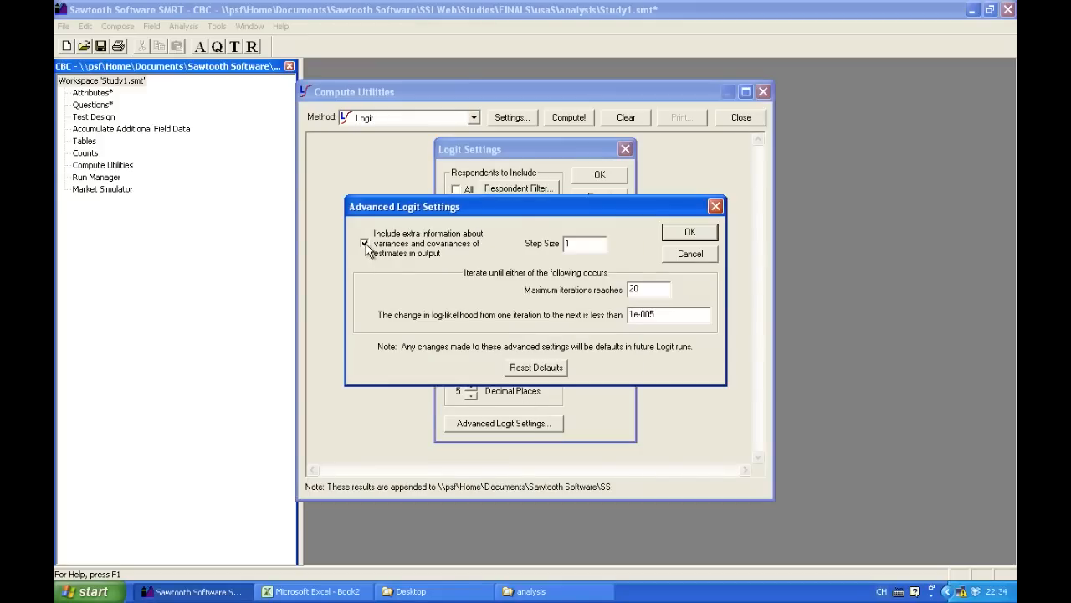
left_click(689, 232)
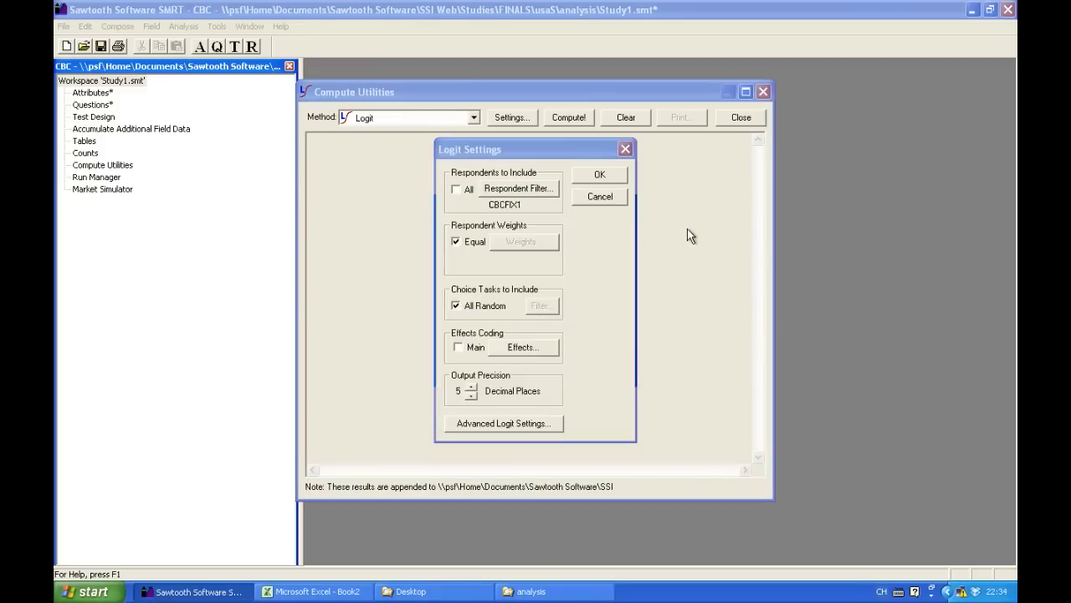
left_click(594, 176)
left_click(574, 122)
left_click(499, 379)
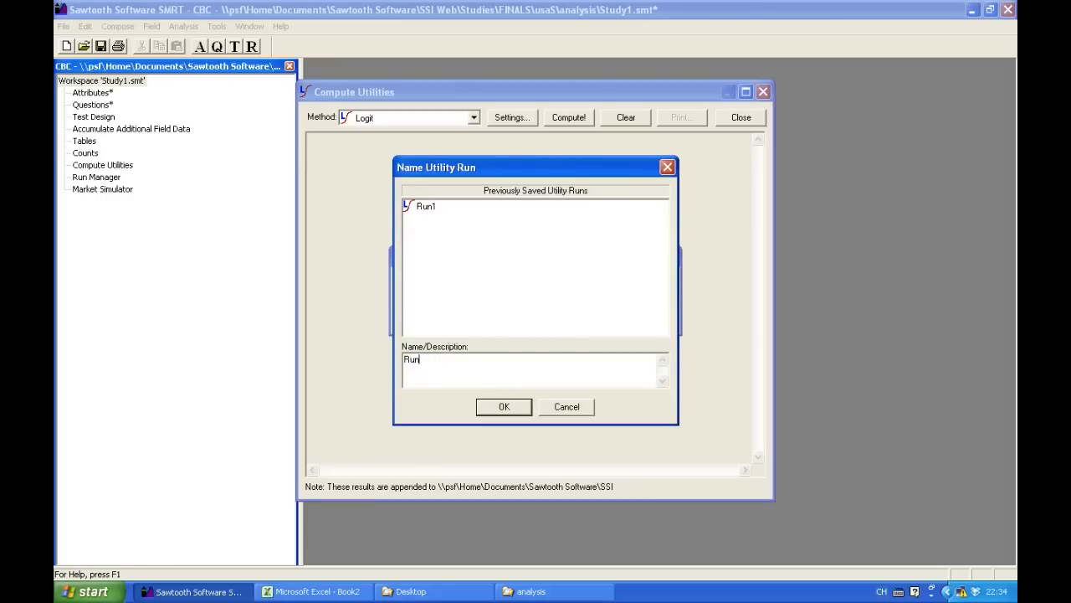
key("Return")
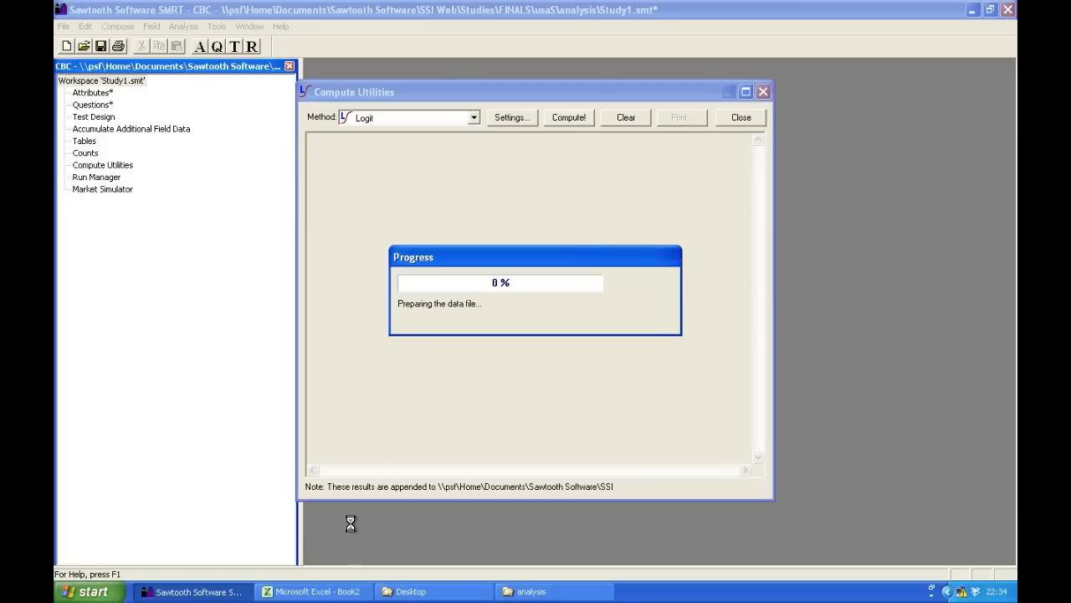
Step: Scroll the finished Run 2 output to the Effect table and highlight the linear Price row
left_click(343, 591)
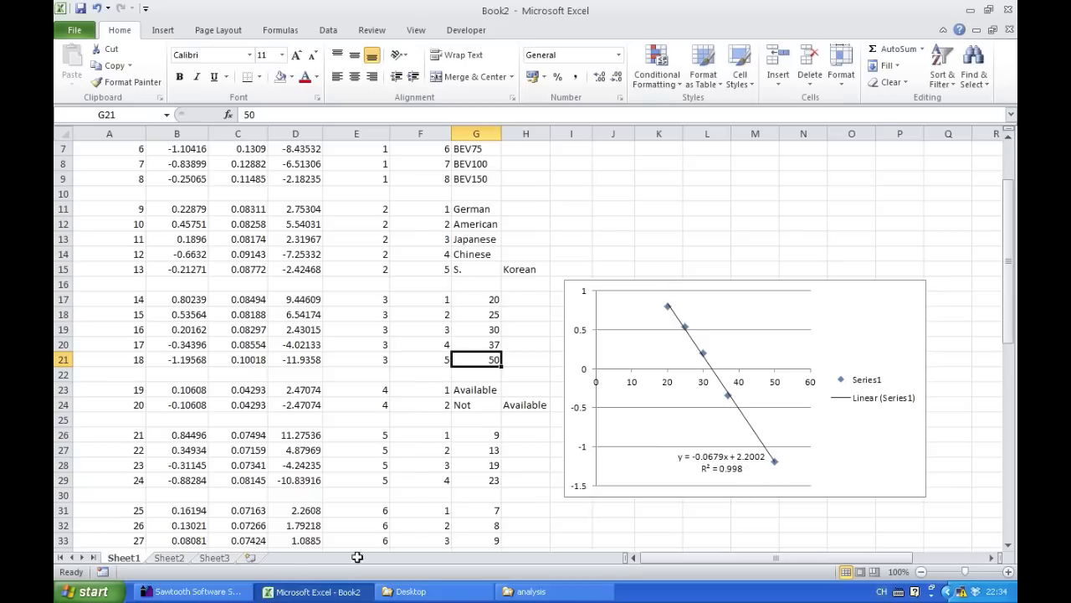
left_click(214, 595)
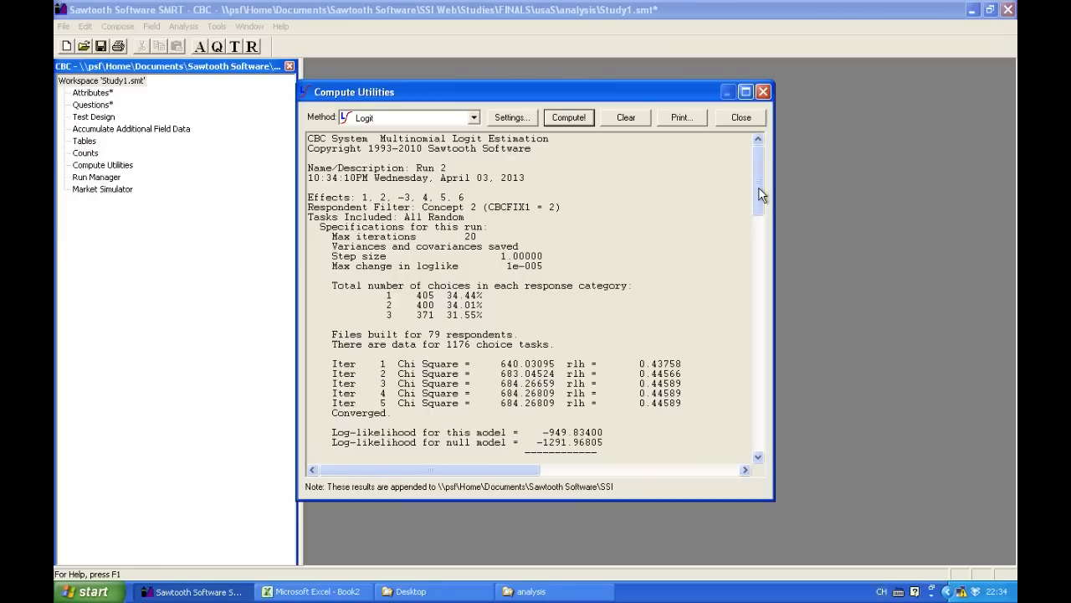
left_click_drag(759, 188, 759, 278)
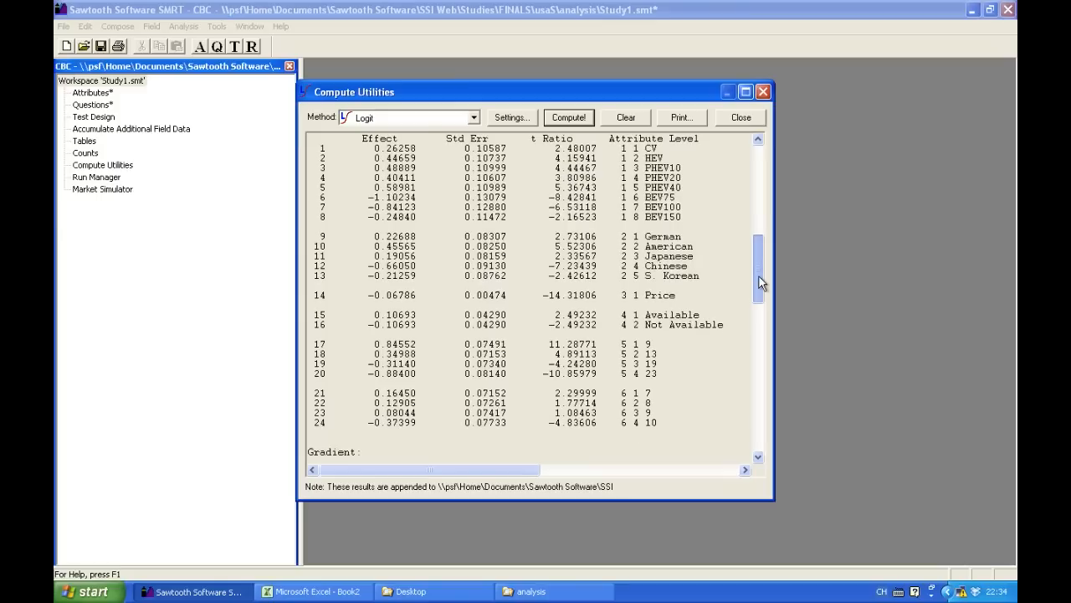
left_click_drag(680, 294, 310, 296)
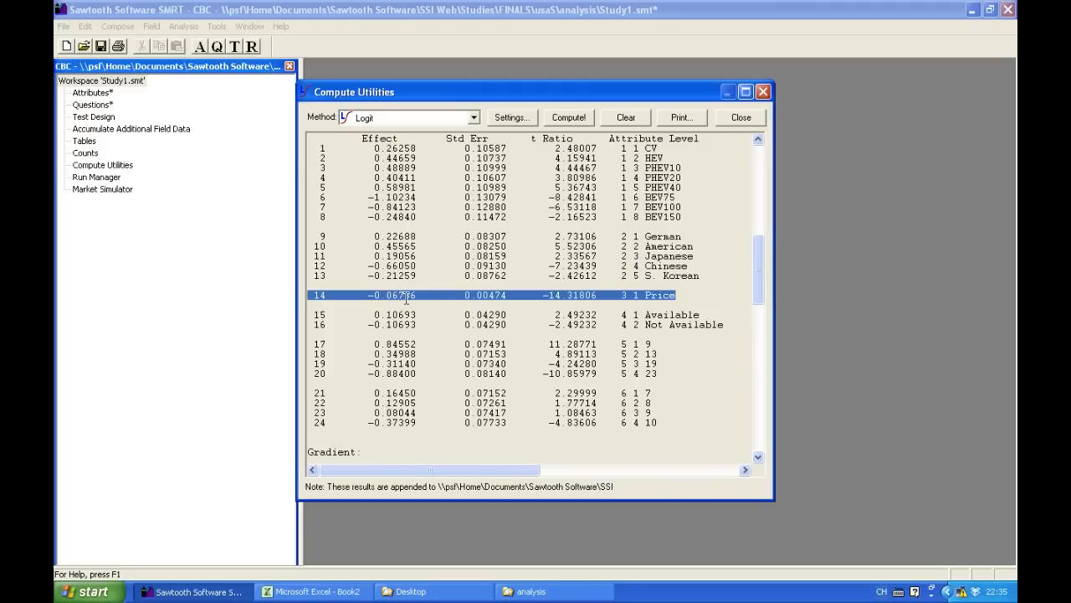
left_click(322, 591)
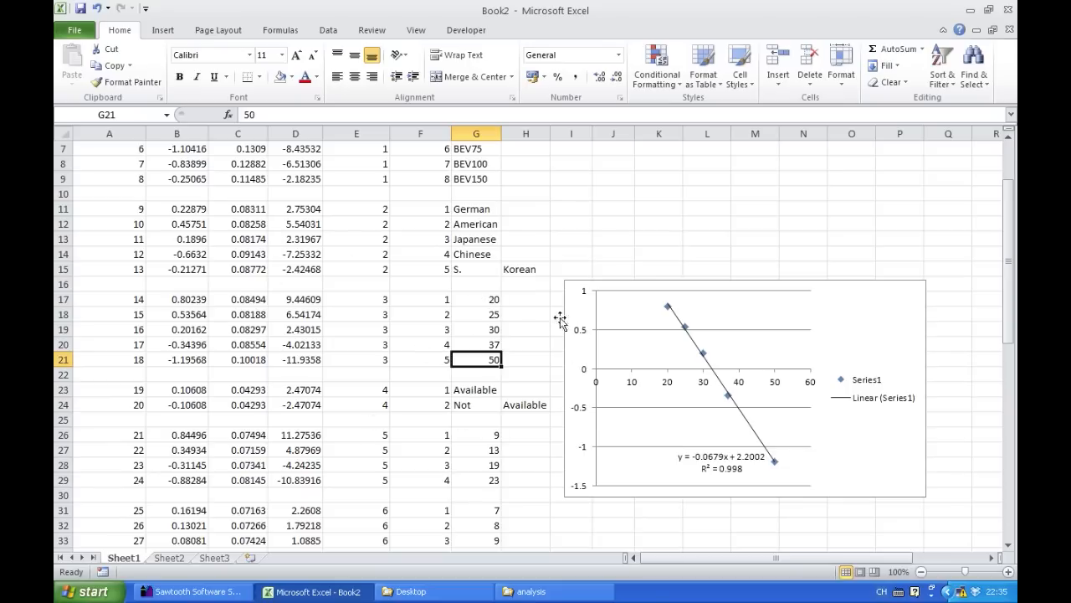
Step: Nudge the price-utility scatter chart slightly right and down on the sheet
left_click(533, 314)
left_click(530, 332)
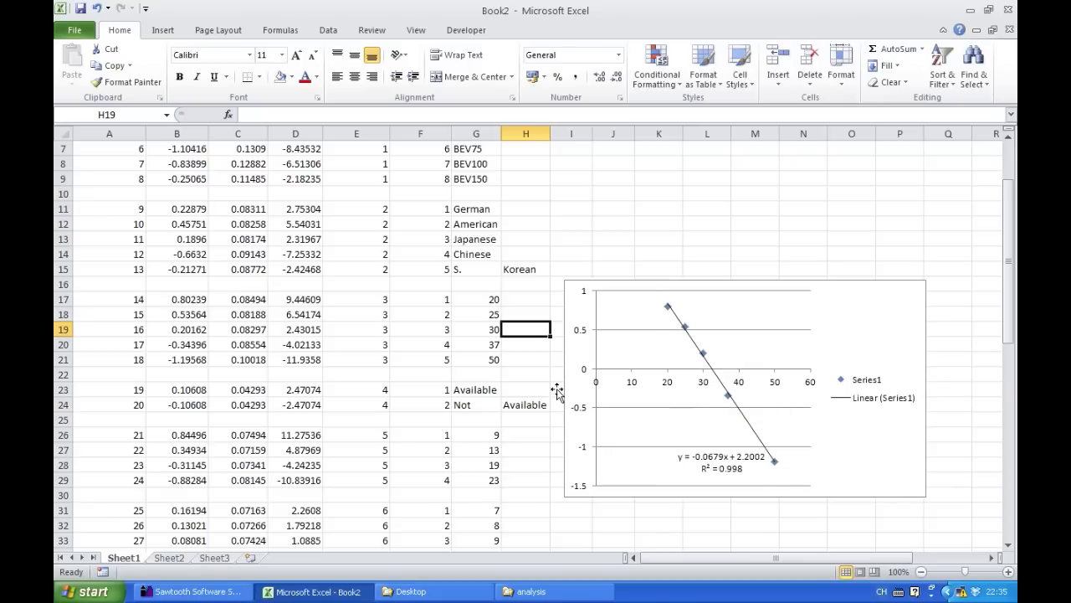
left_click(694, 338)
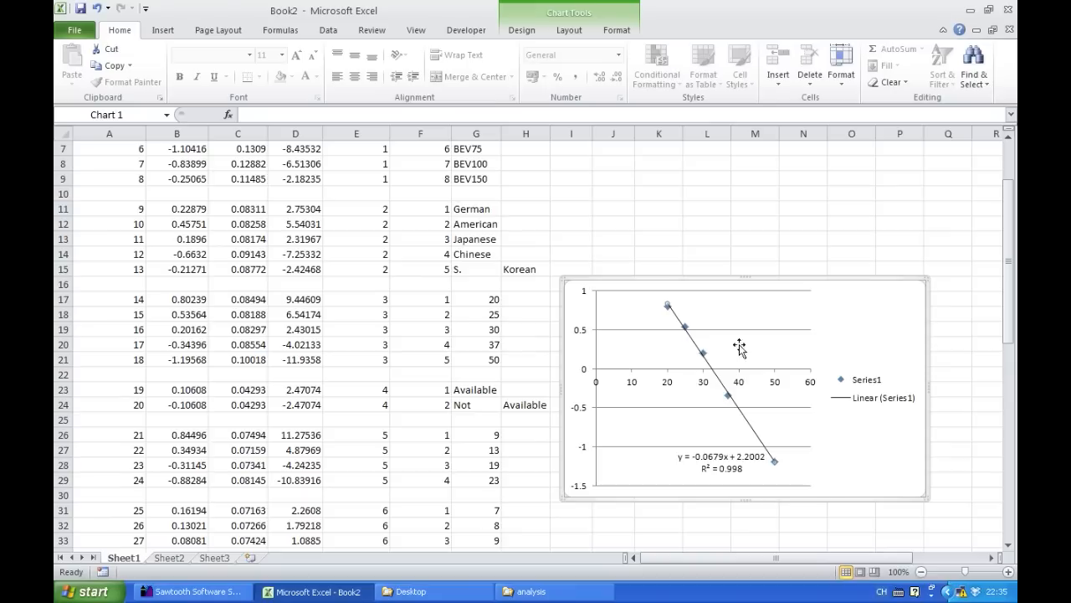
left_click_drag(851, 324, 871, 331)
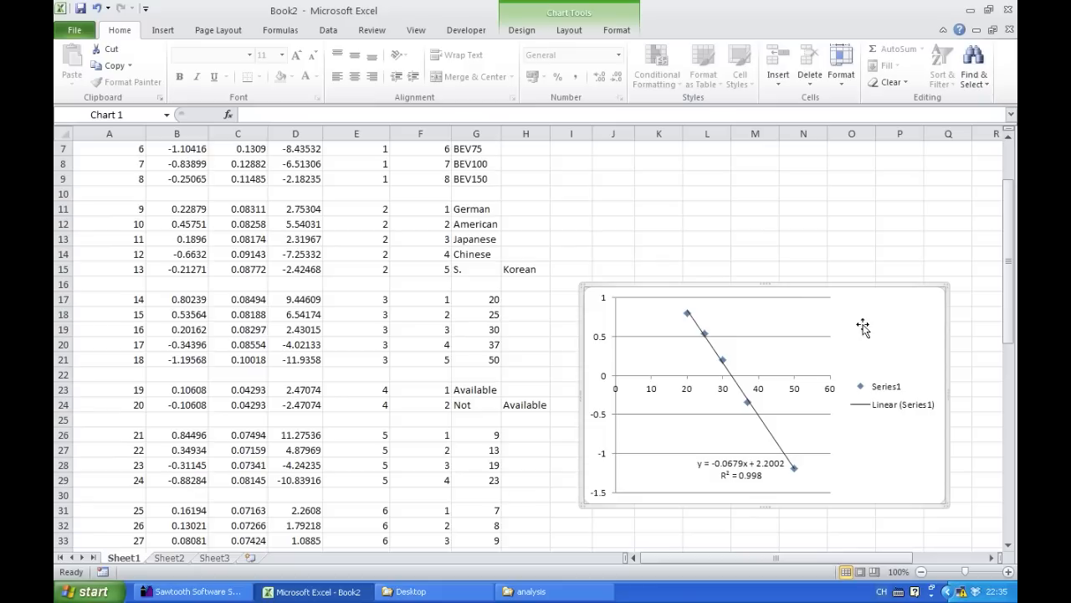
left_click(496, 372)
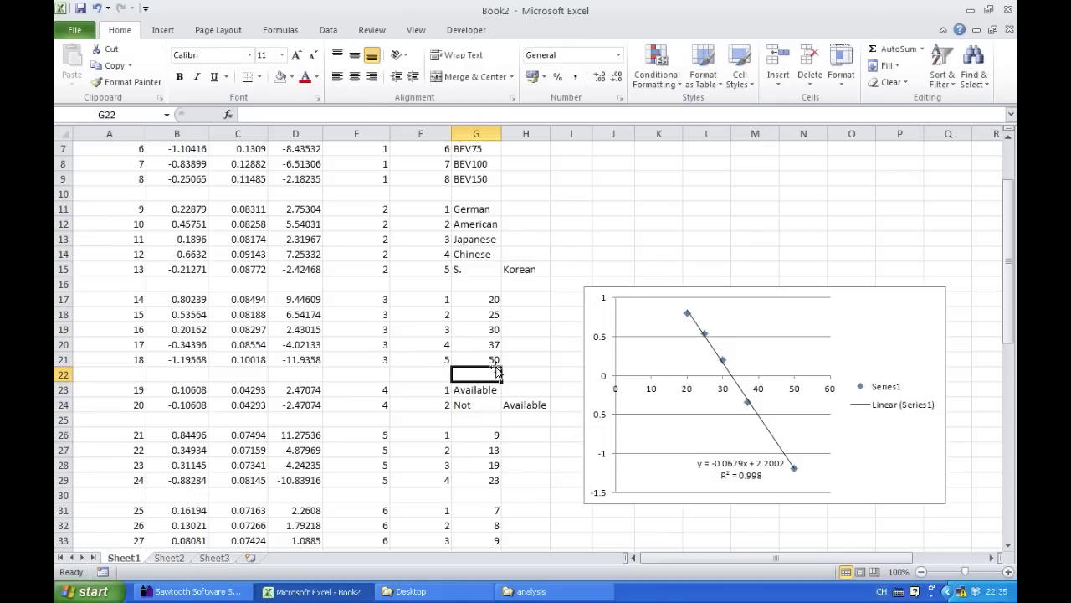
Step: Compare the price utilities in B17:B21 and the -0.0679 slope against SMRT's -0.06786 Price effect
left_click_drag(191, 301, 190, 353)
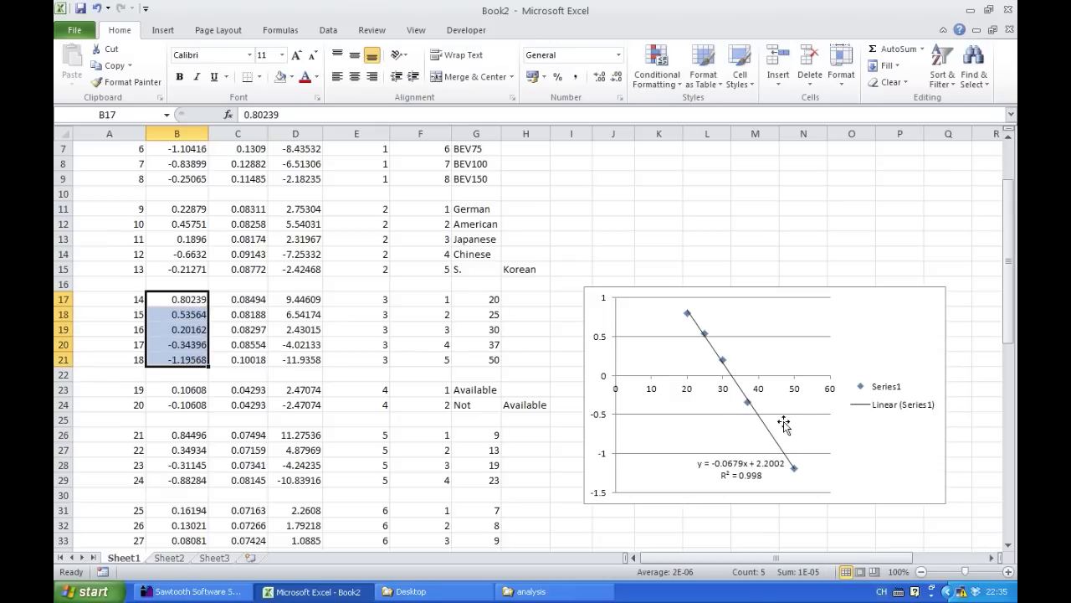
left_click(192, 590)
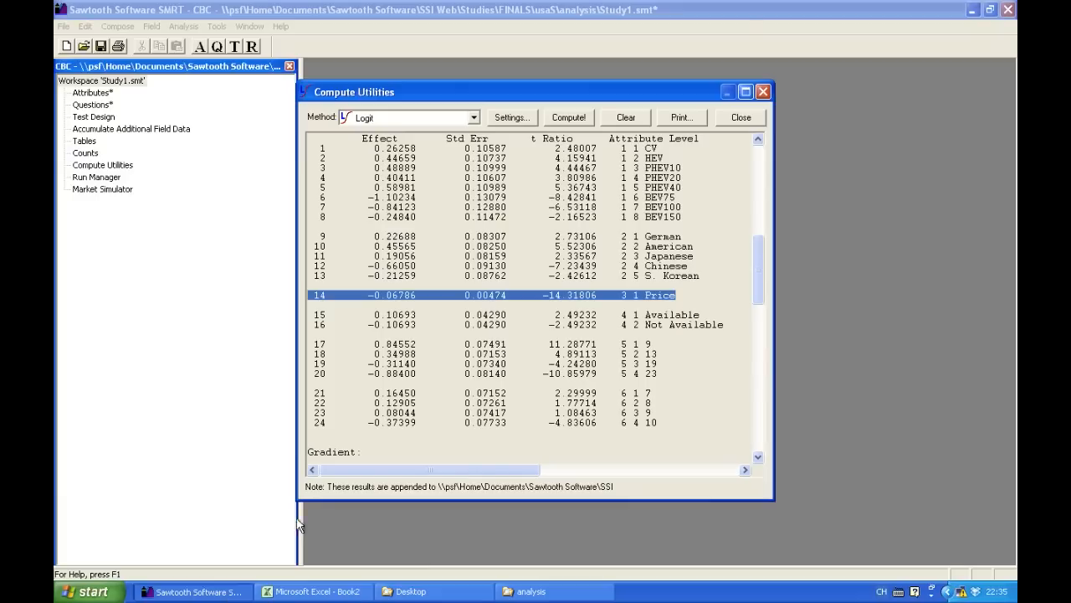
left_click(325, 594)
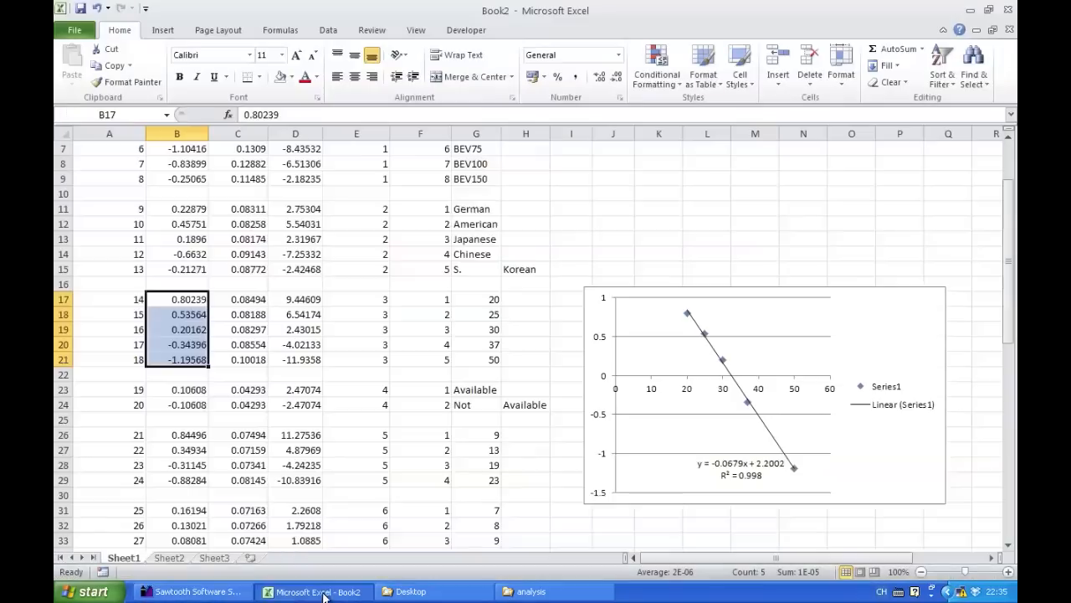
left_click(611, 270)
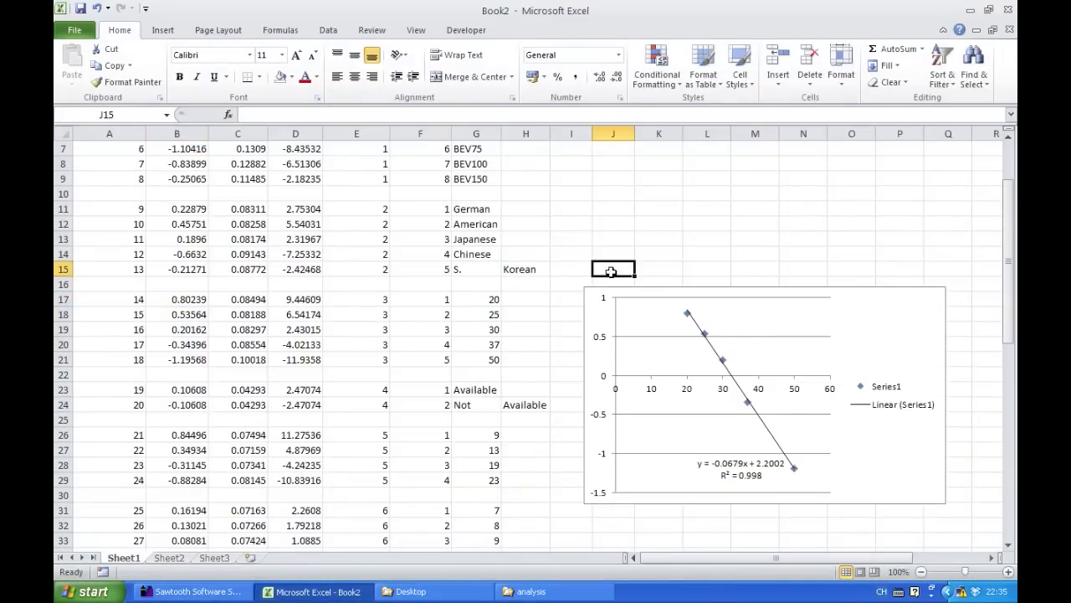
scroll(611, 272, "up", 2)
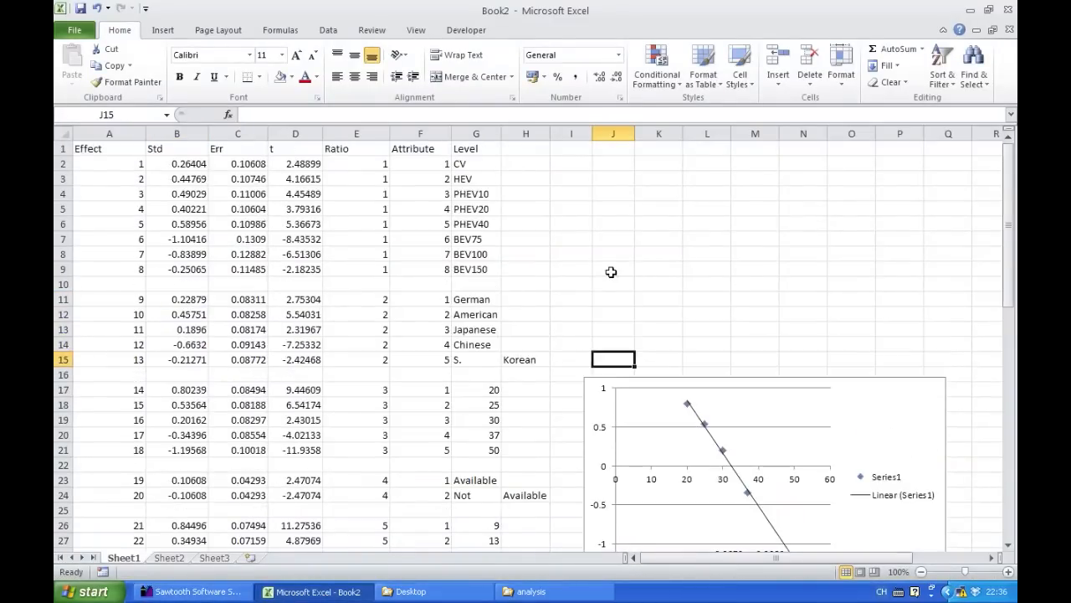
scroll(611, 272, "down", 6)
scroll(611, 276, "up", 1)
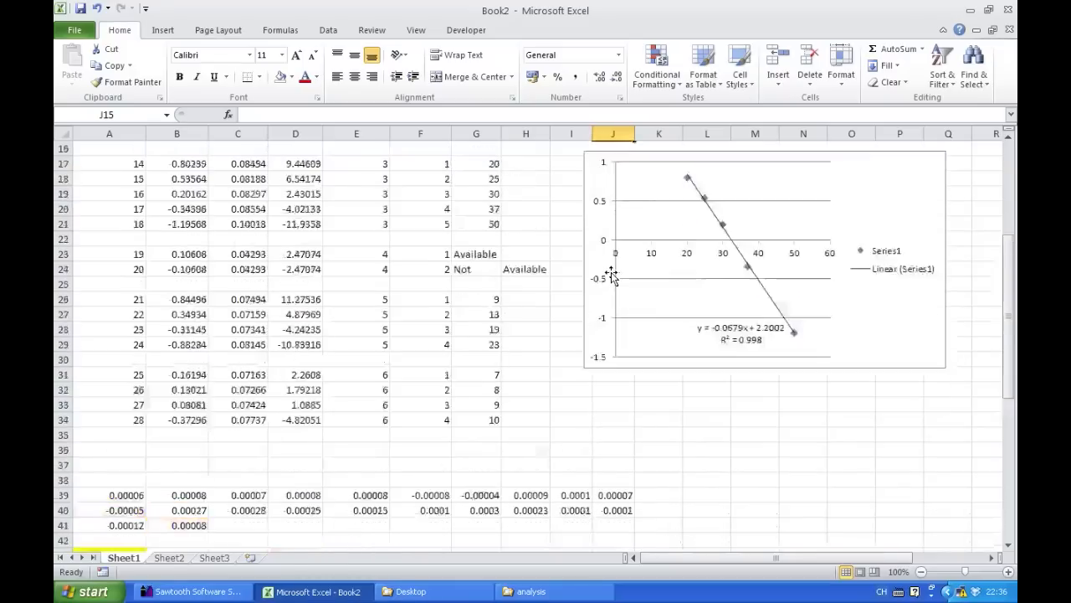
scroll(610, 275, "up", 5)
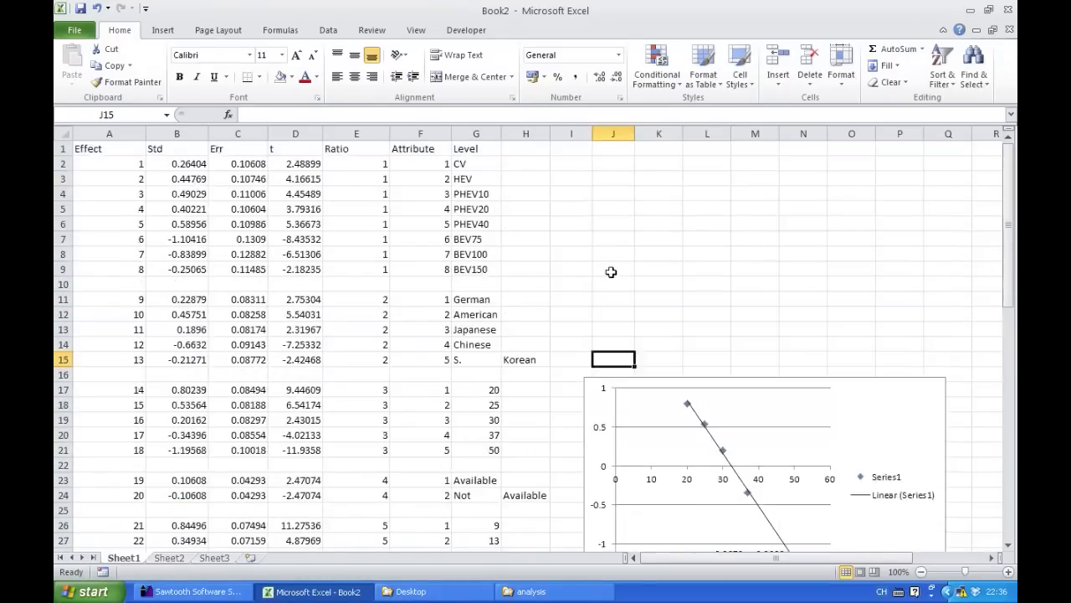
left_click(605, 183)
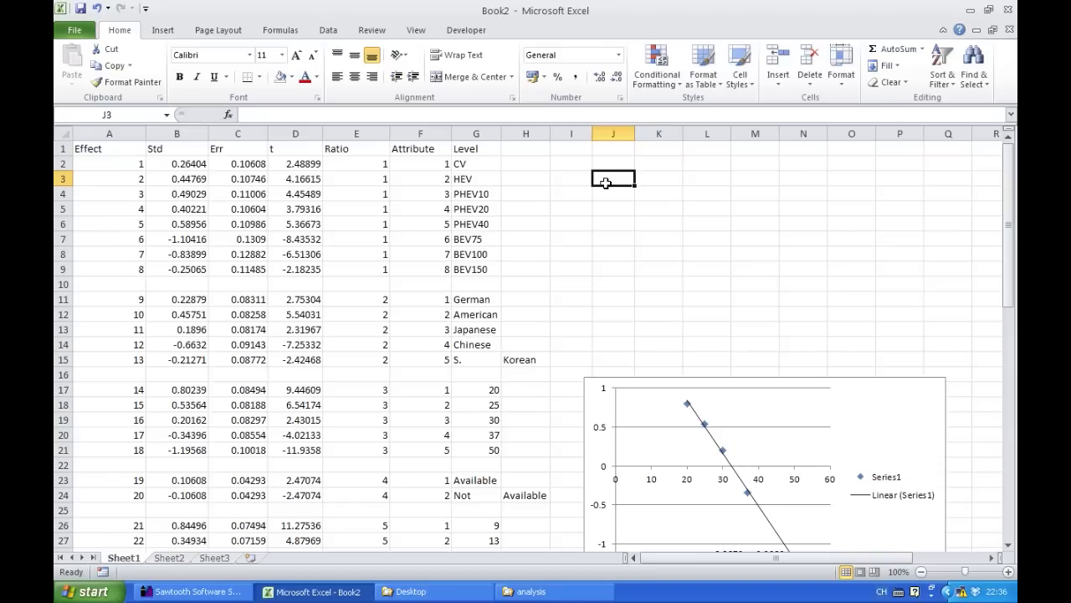
left_click(606, 164)
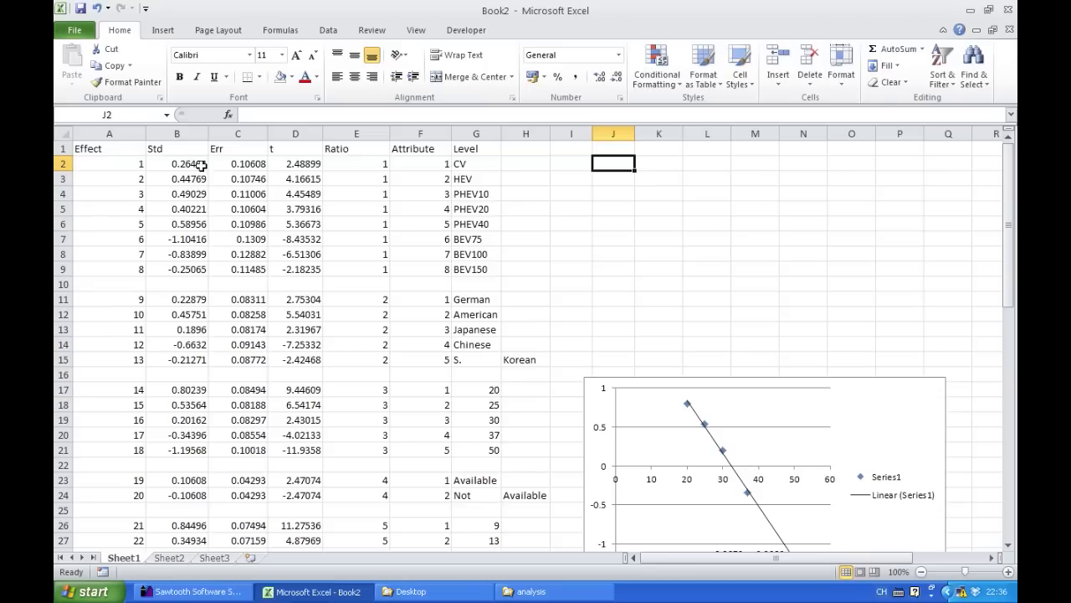
left_click(249, 154)
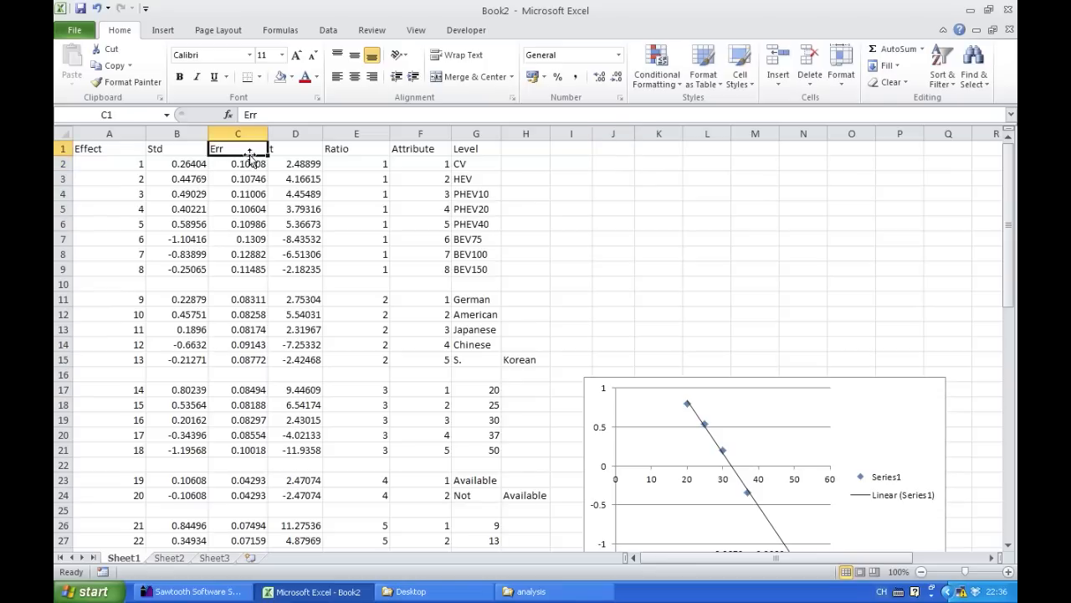
left_click_drag(248, 164, 247, 240)
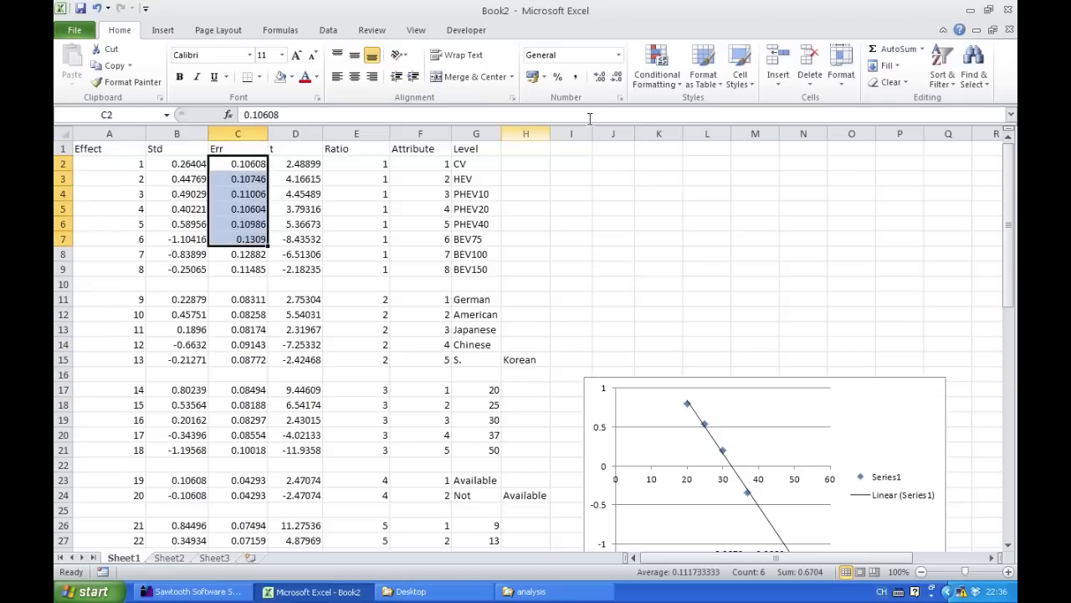
left_click(577, 149)
Step: Enter the L and U bound headings in I1 and J1
type("L")
key("Tab")
type("U")
left_click(578, 149)
key("Return")
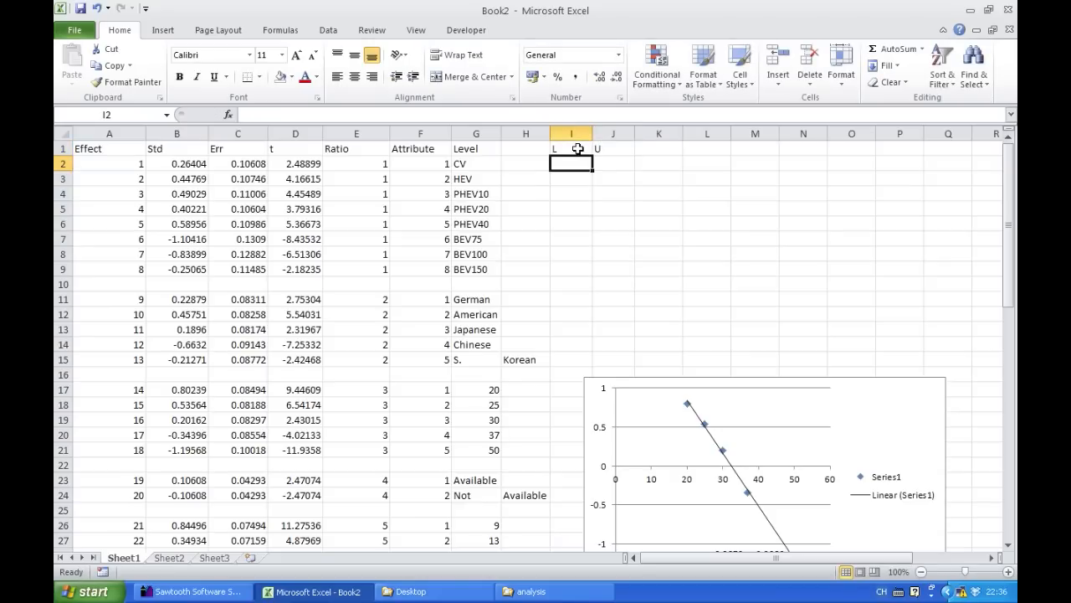
Step: Enter the bound formulas =B2+2*C2 in I2 and =B2-2*C2 in J2
type("=")
left_click(182, 164)
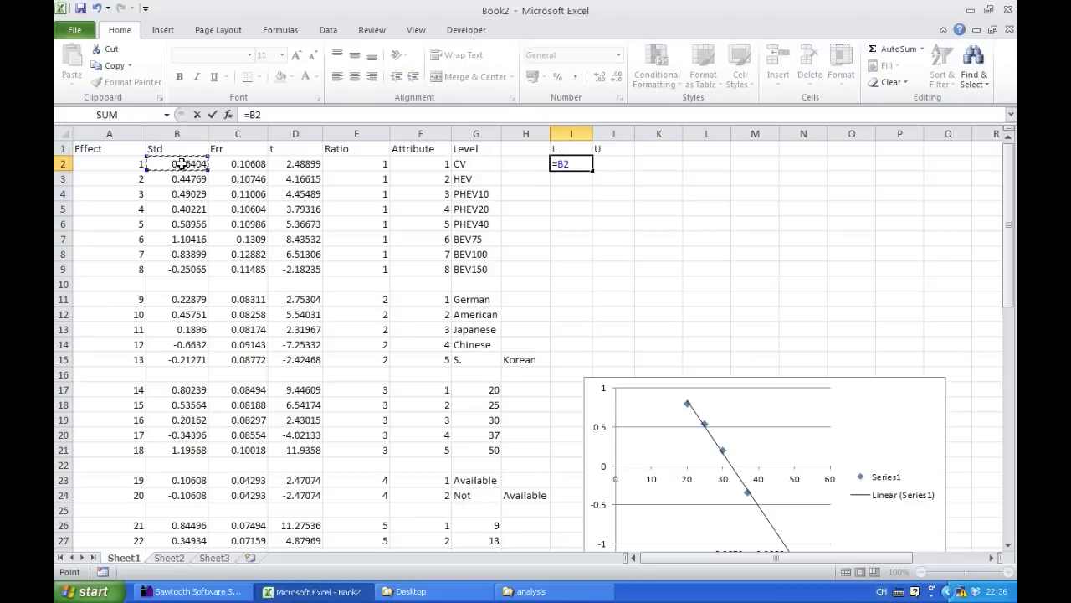
type("+2*")
left_click(231, 164)
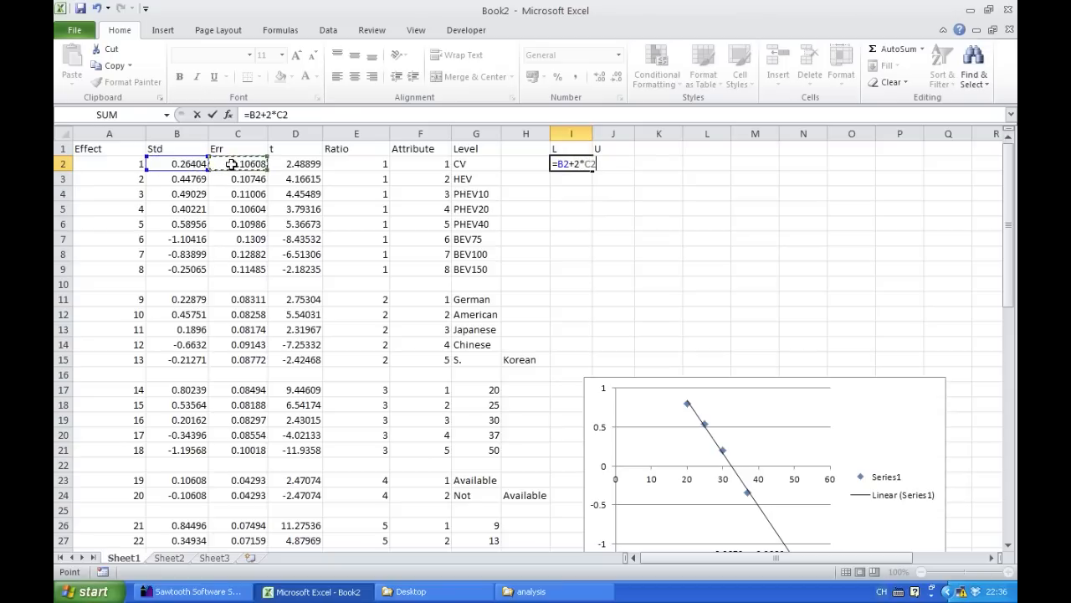
key("Return")
key("Right")
key("Up")
type("=")
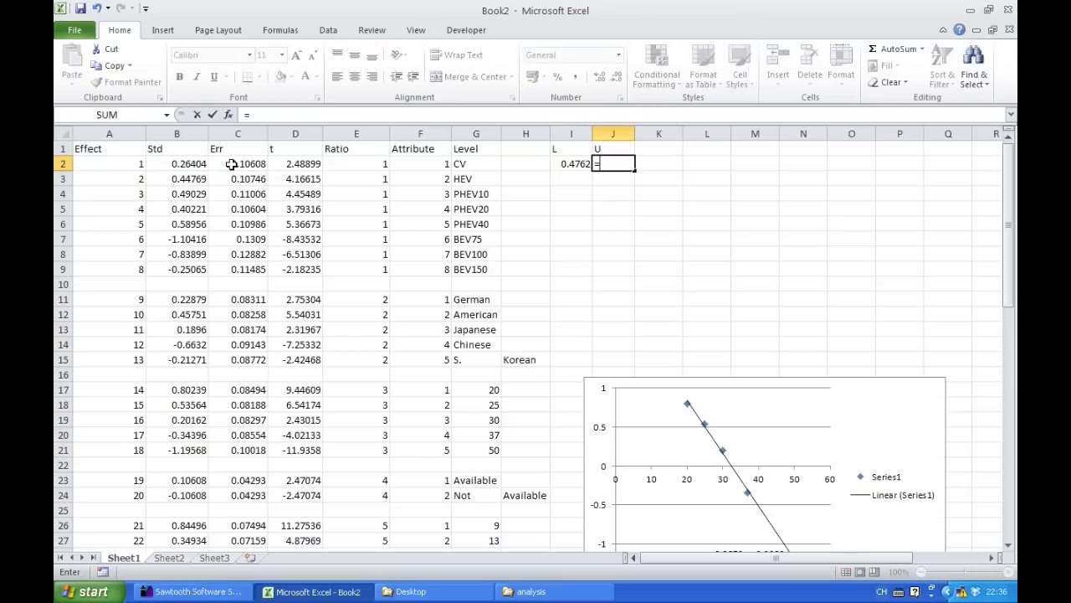
left_click(196, 164)
type("-")
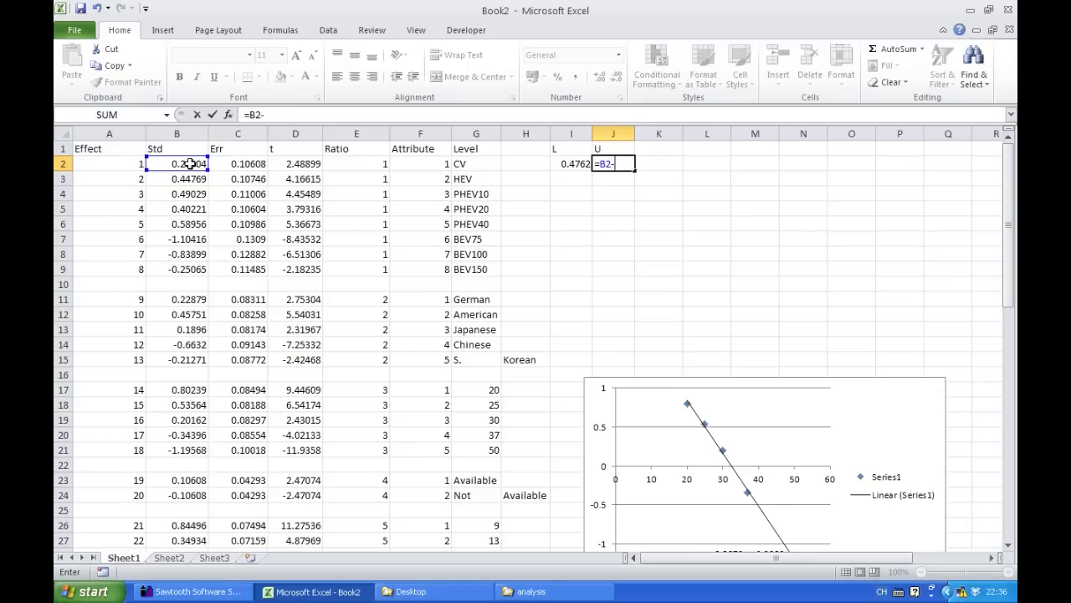
type("2*")
left_click(238, 164)
key("Return")
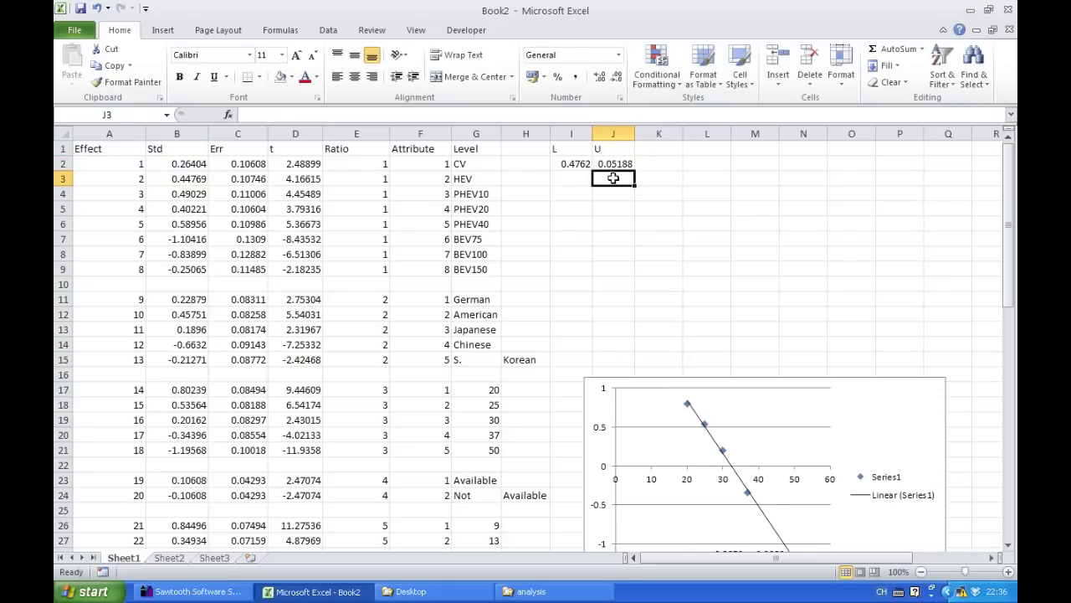
Step: Relabel the headings so I1 reads U and J1 reads L
left_click(580, 148)
type("U")
key("Right")
type("L")
key("Return")
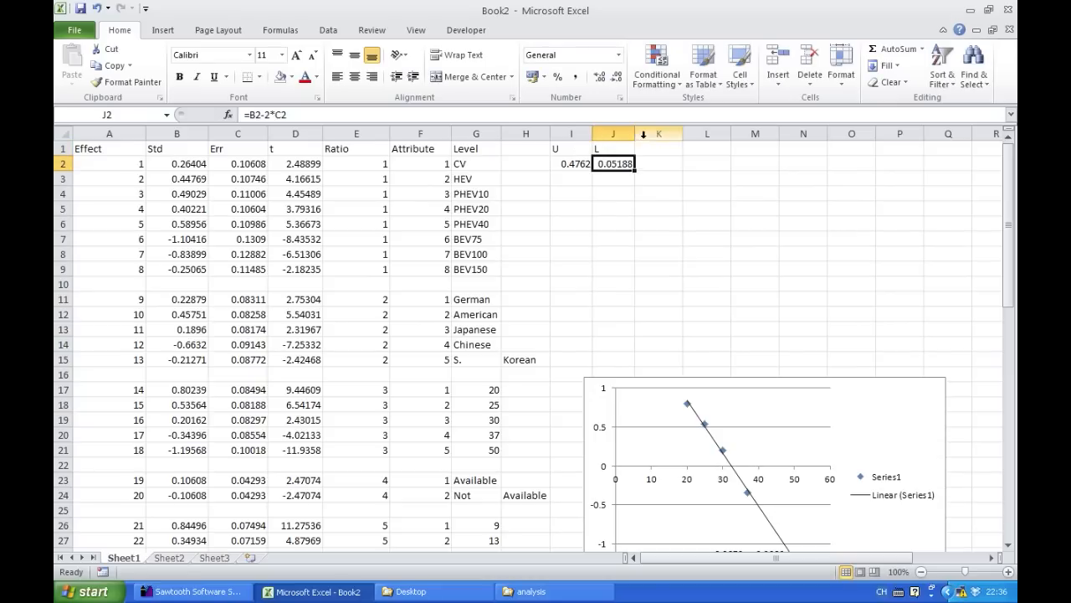
Step: Fill the I2:J2 bound formulas down to row 9
left_click(582, 164)
left_click_drag(584, 164, 634, 273)
left_click(869, 238)
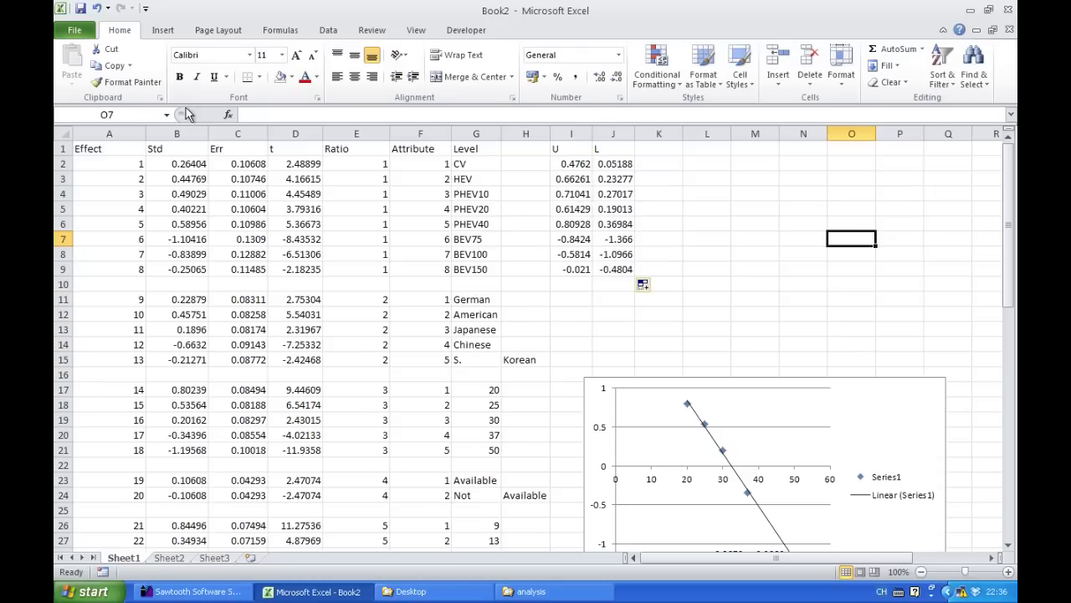
left_click(187, 164)
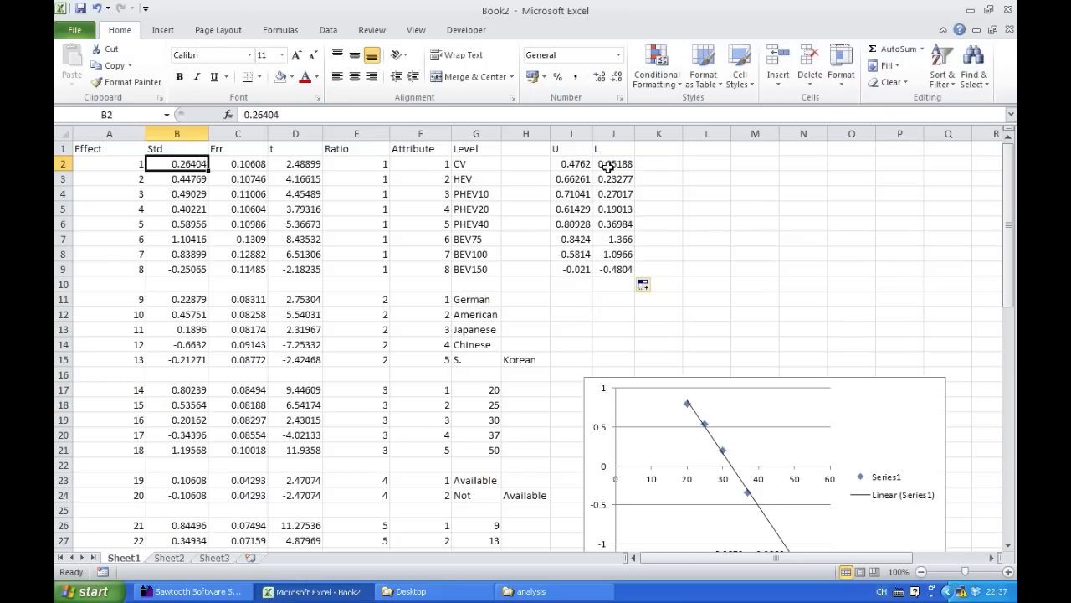
left_click(576, 165)
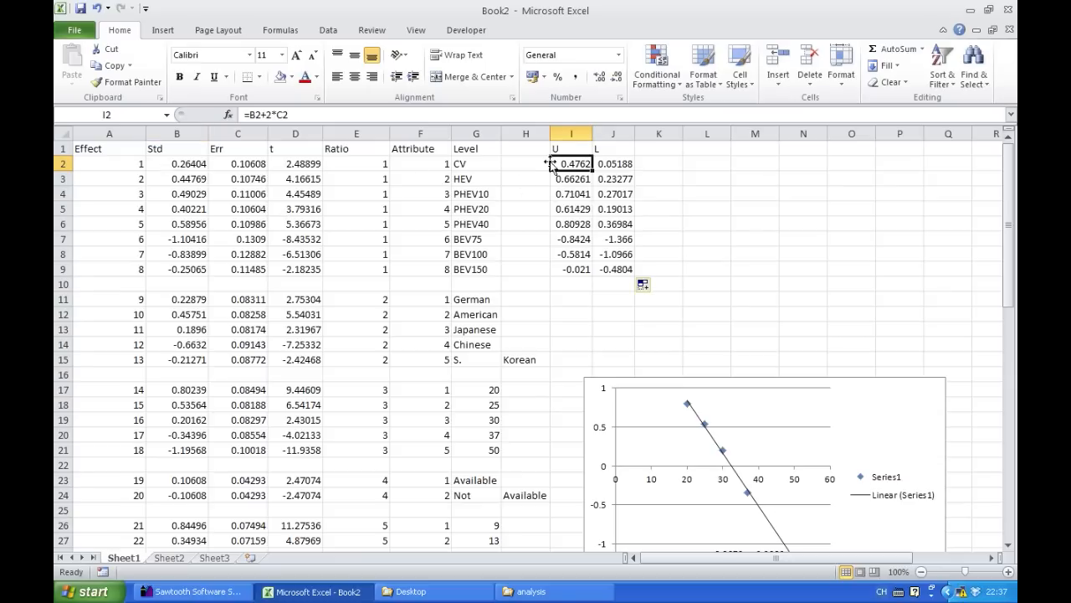
left_click_drag(171, 183, 176, 209)
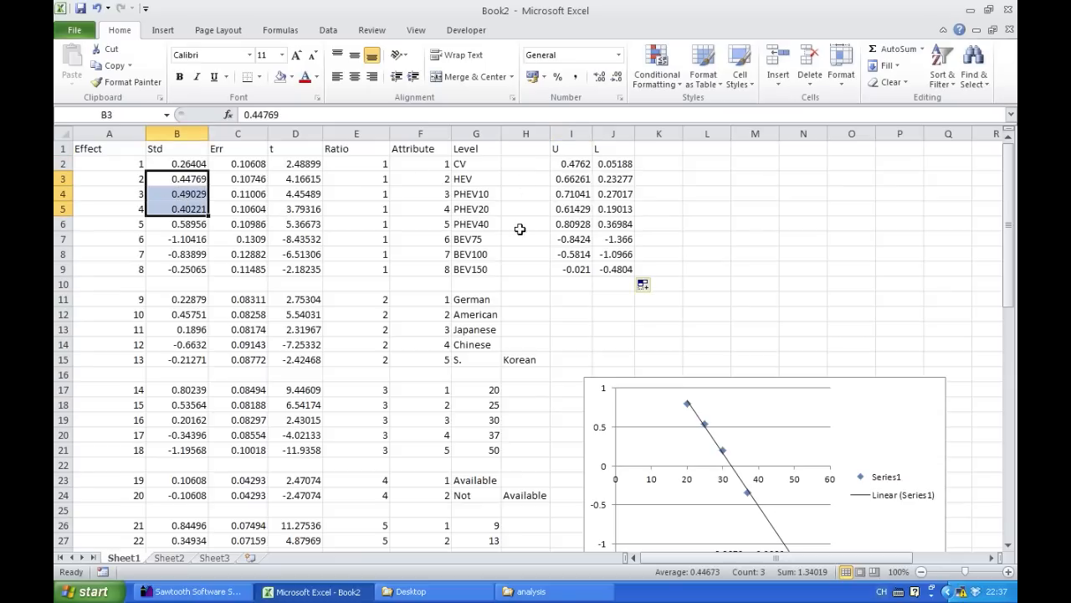
left_click(185, 164)
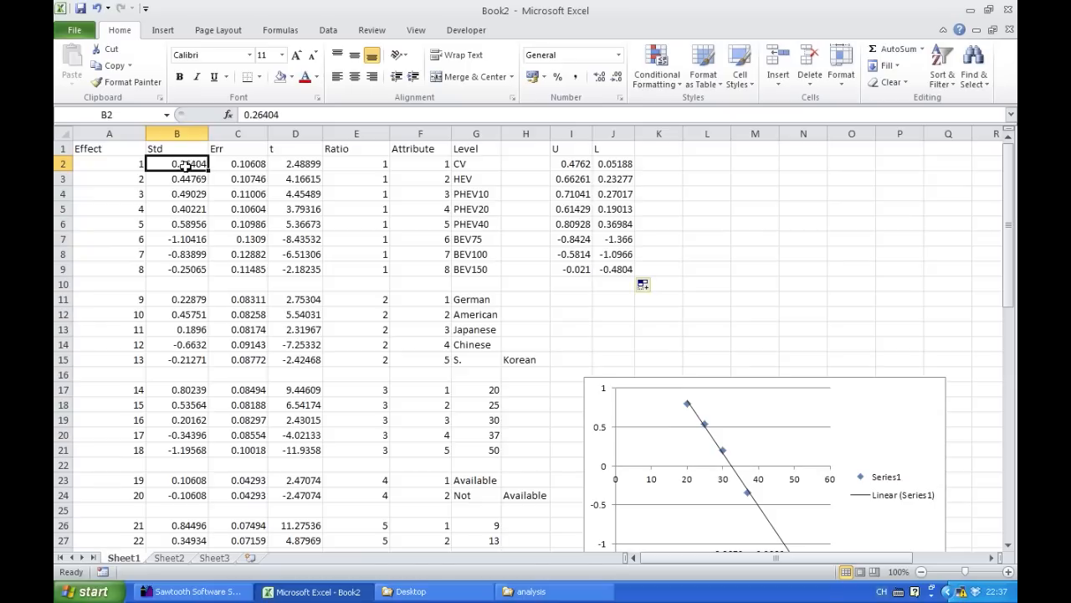
key("Down")
key("Down")
key("Down")
key("Down")
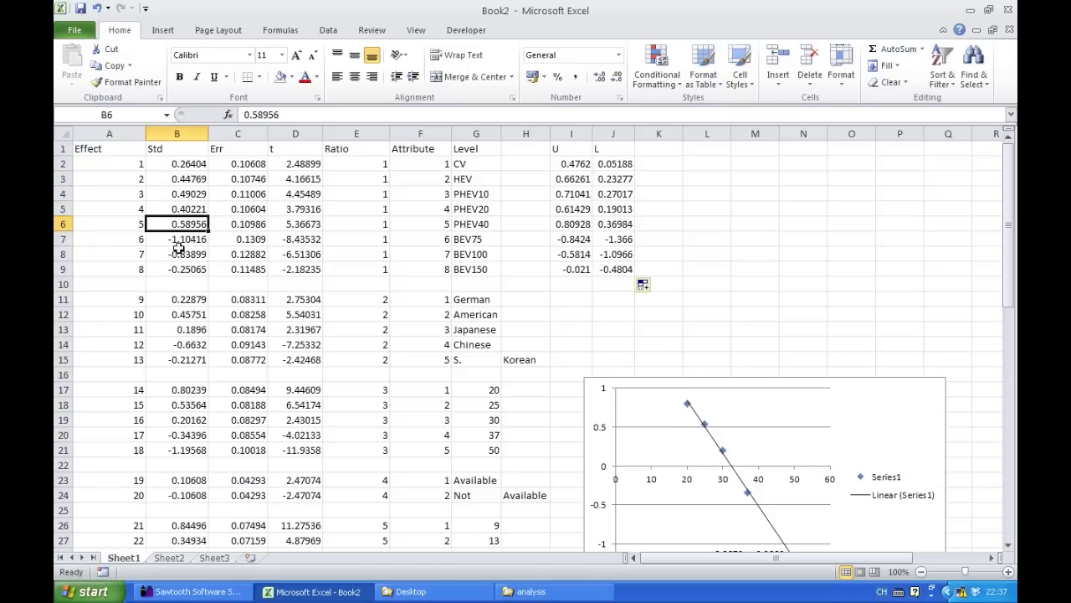
left_click_drag(578, 239, 613, 268)
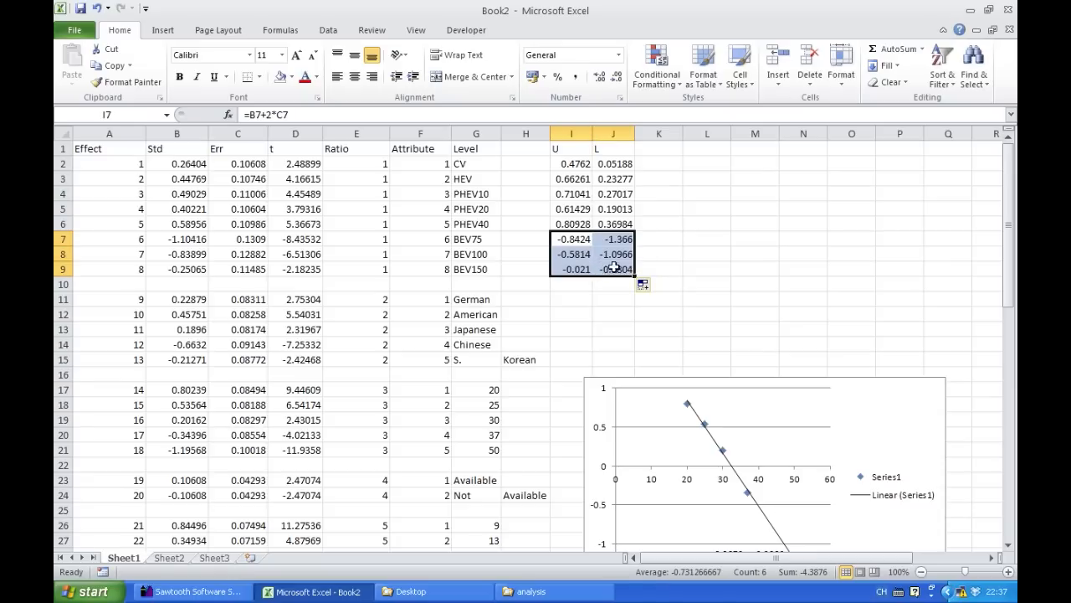
left_click(577, 162)
left_click_drag(583, 167, 596, 183)
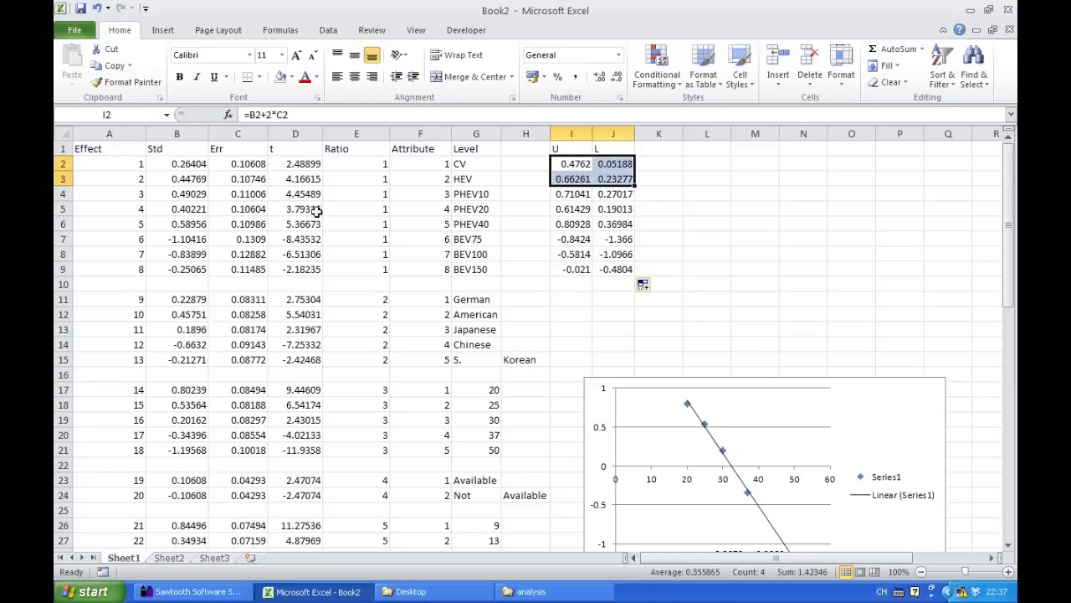
left_click(188, 164)
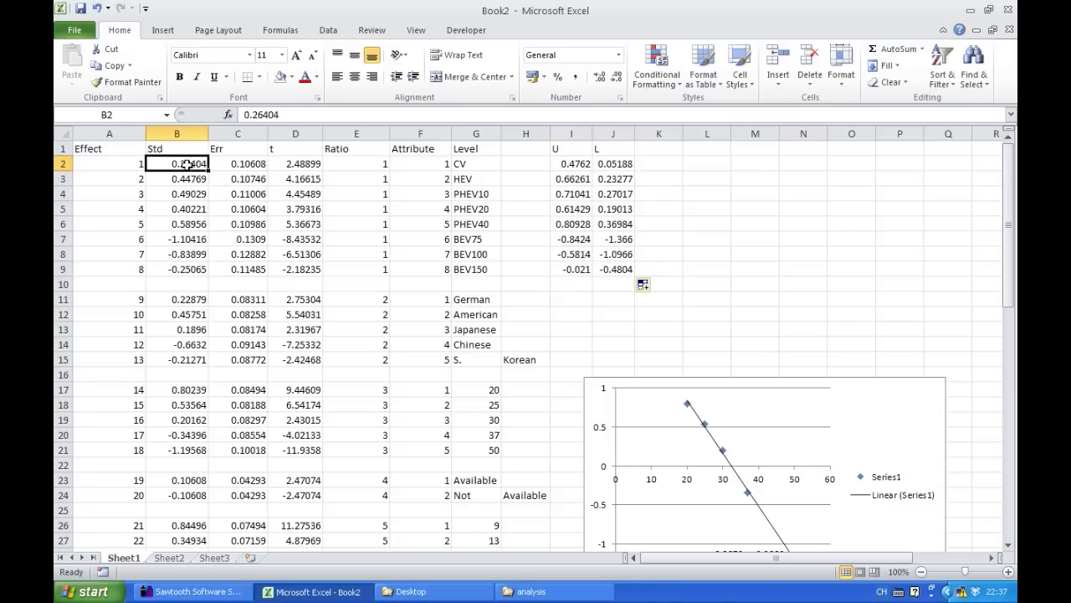
left_click(197, 240)
key("Down")
key("Down")
key("Up")
key("Up")
key("Up")
key("Up")
key("Up")
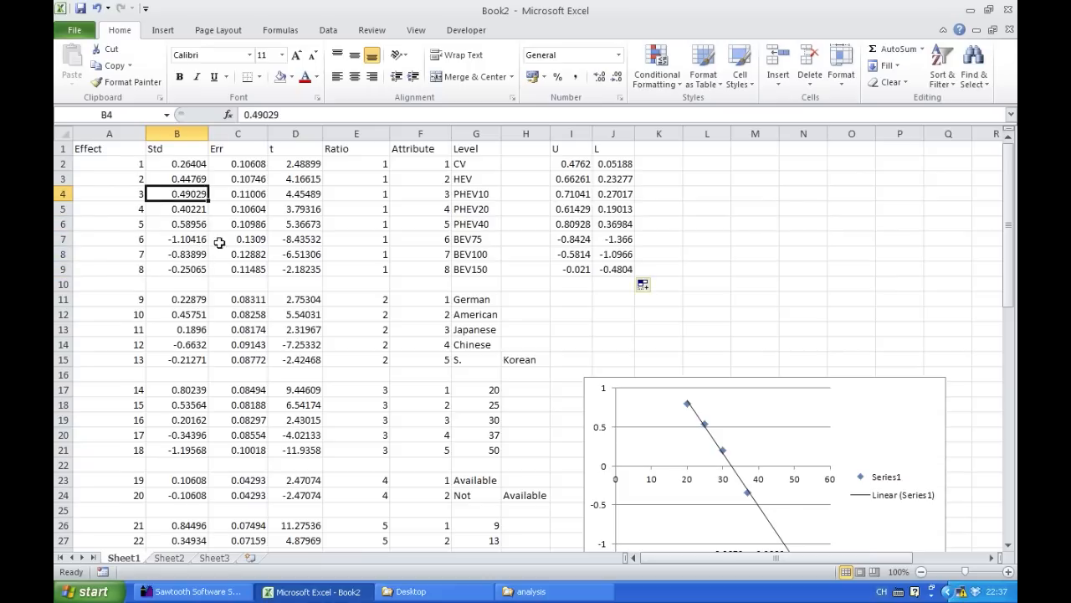
left_click(242, 180)
key("Down")
key("Down")
key("Down")
key("Down")
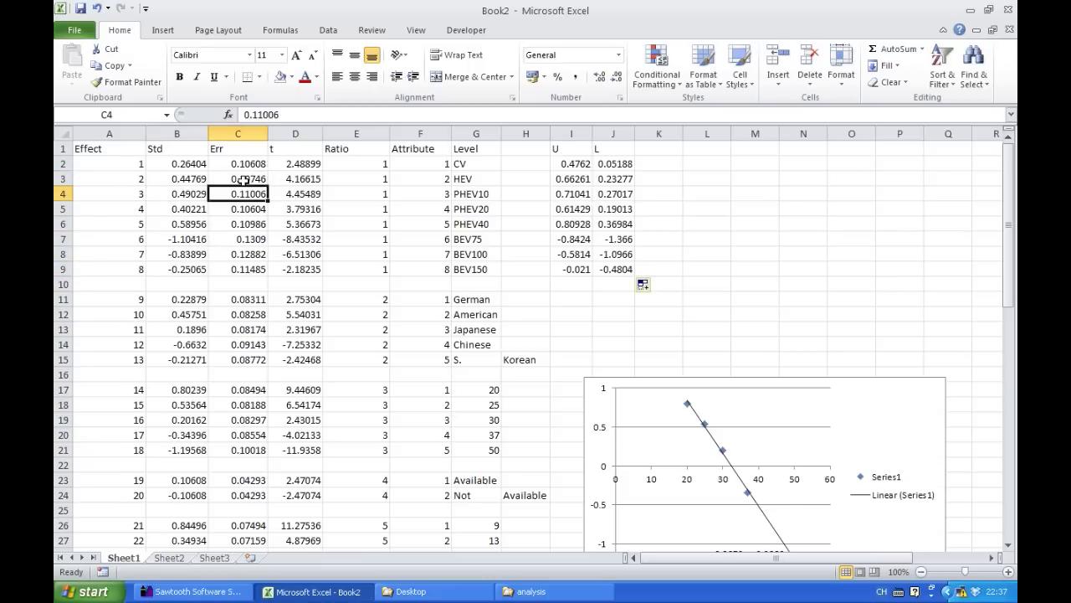
key("Up")
key("Up")
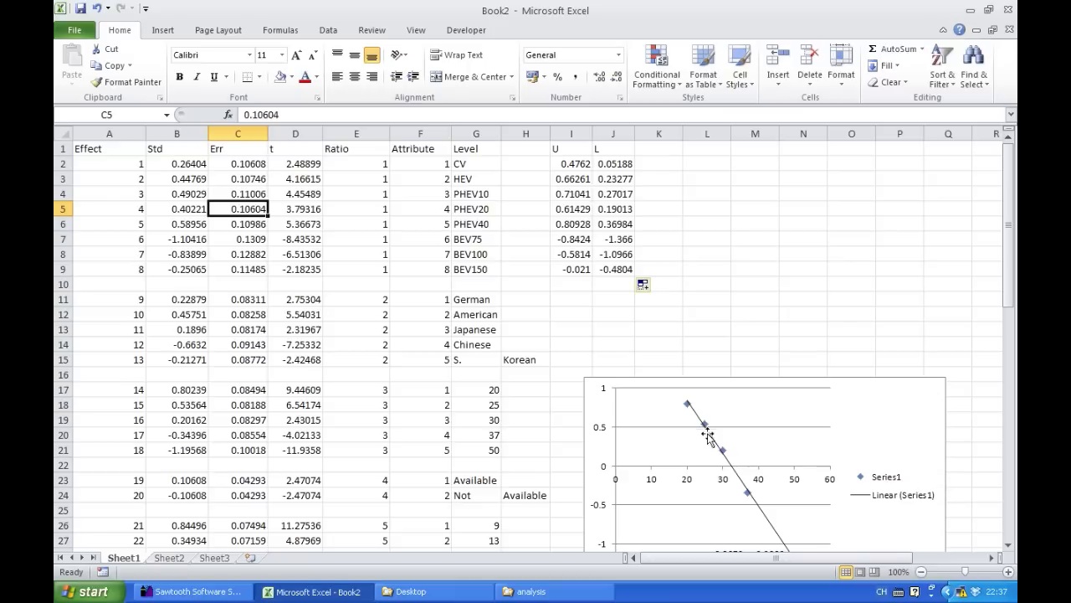
left_click(709, 314)
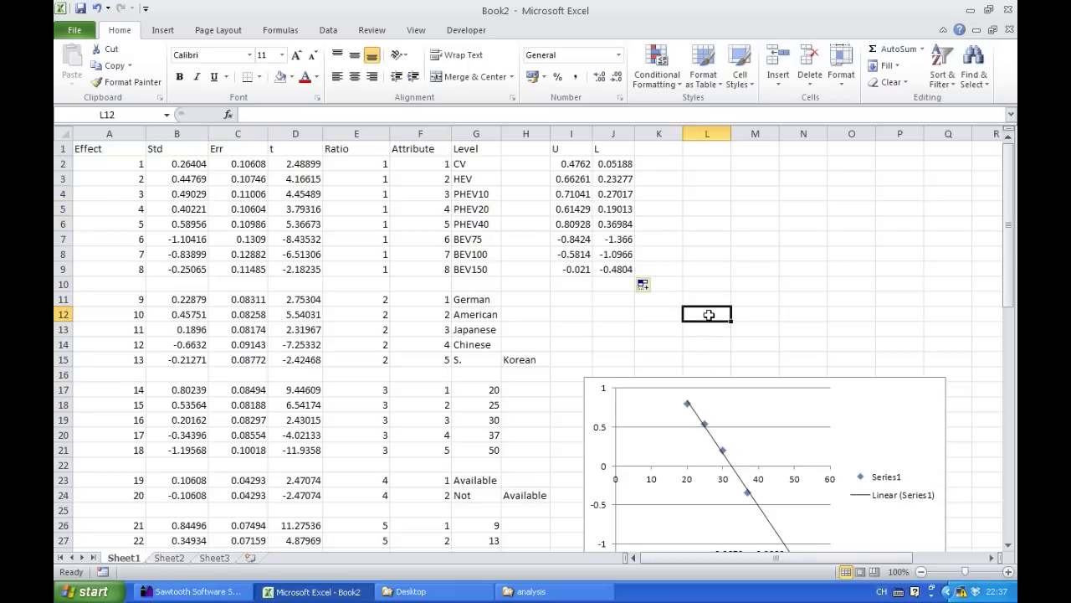
left_click(700, 164)
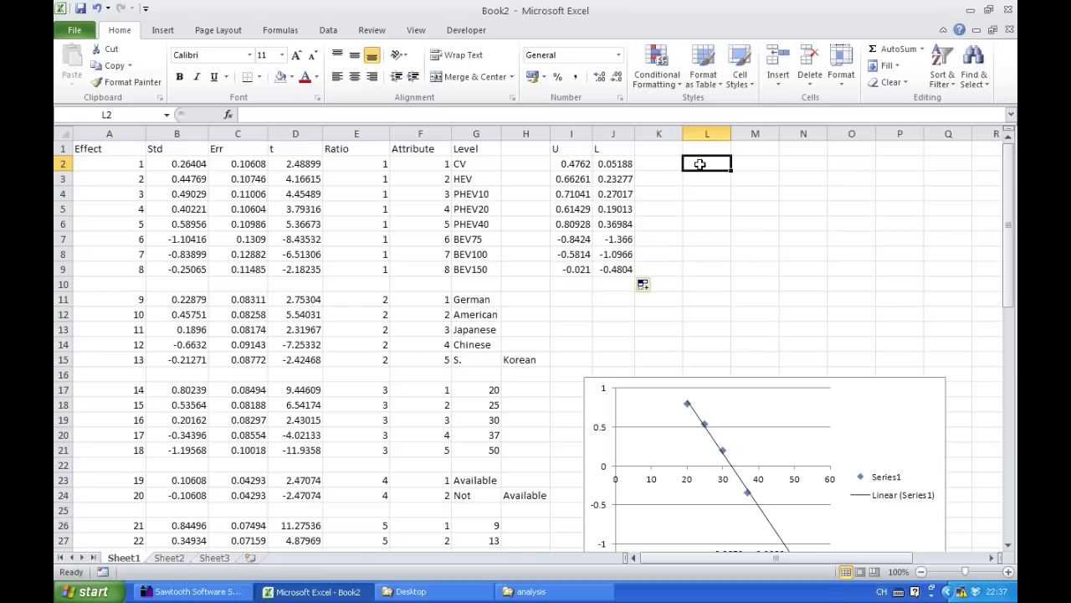
key("Down")
key("Down")
key("Left")
key("Up")
key("Up")
key("Right")
Step: Select B2:B9 to confirm the eight Type utilities sum to zero, checking the PHEV10 t ratio
scroll(184, 332, "down", 3)
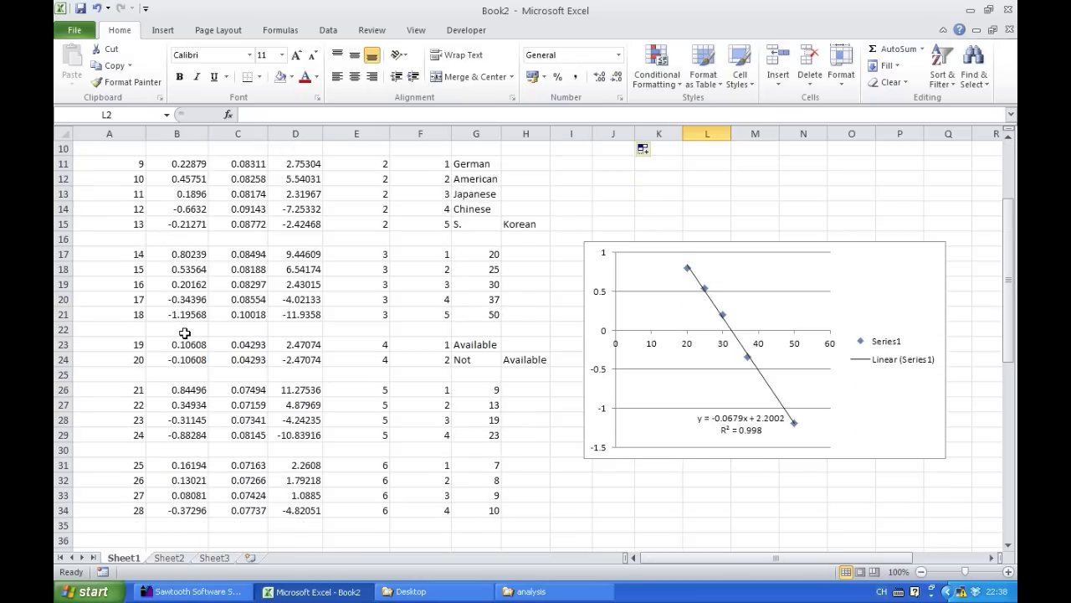
scroll(184, 332, "up", 1)
scroll(184, 333, "up", 2)
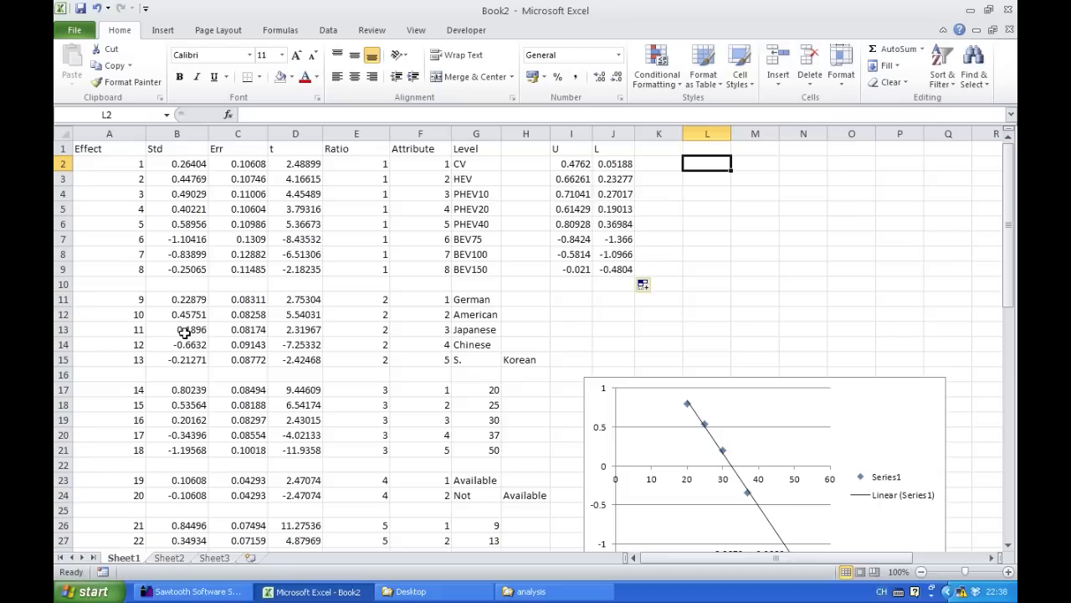
left_click(186, 161)
left_click_drag(186, 161, 193, 266)
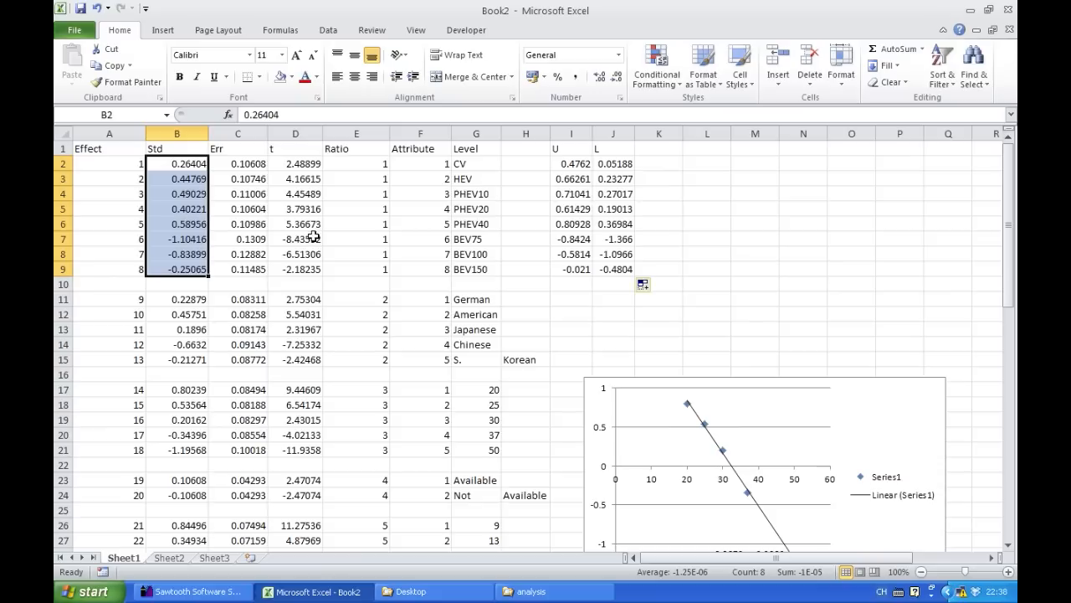
left_click(288, 193)
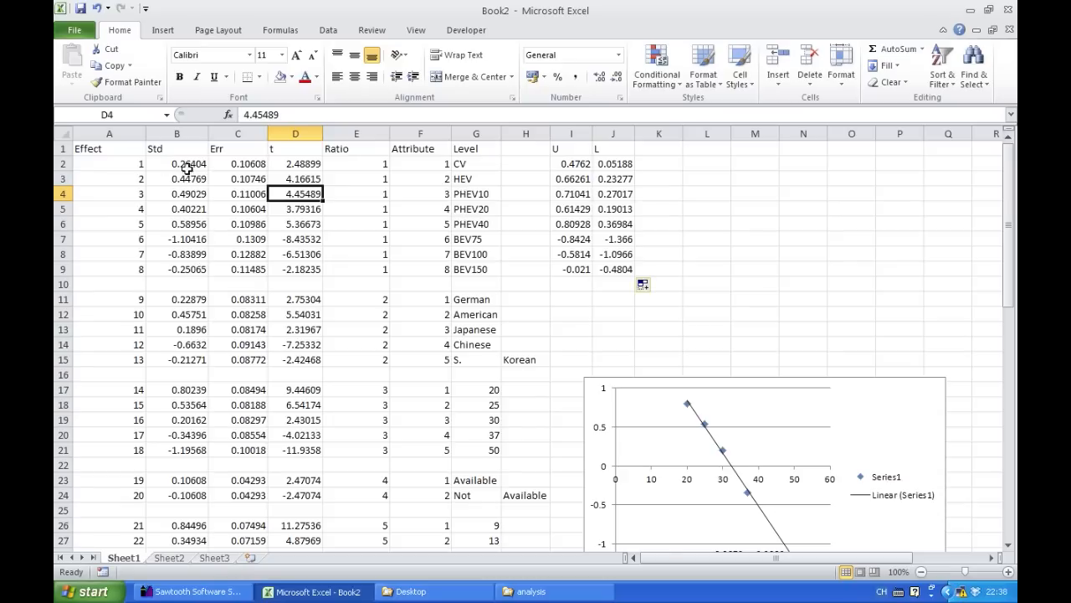
left_click(189, 164)
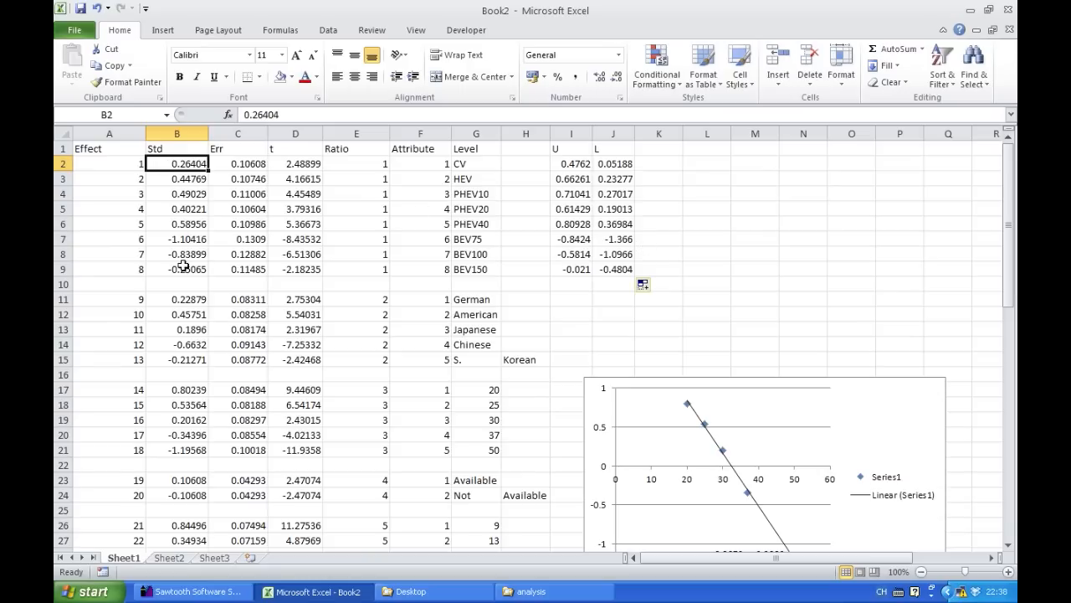
left_click(698, 211)
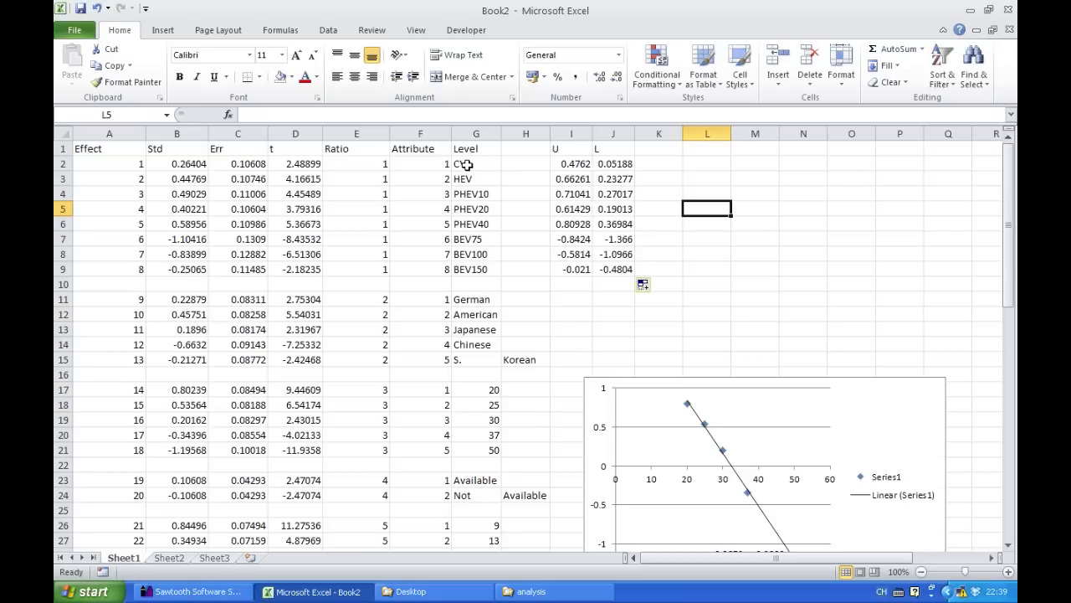
Step: Minimize the Book2 workbook from the taskbar to reveal the SMRT results
left_click(746, 206)
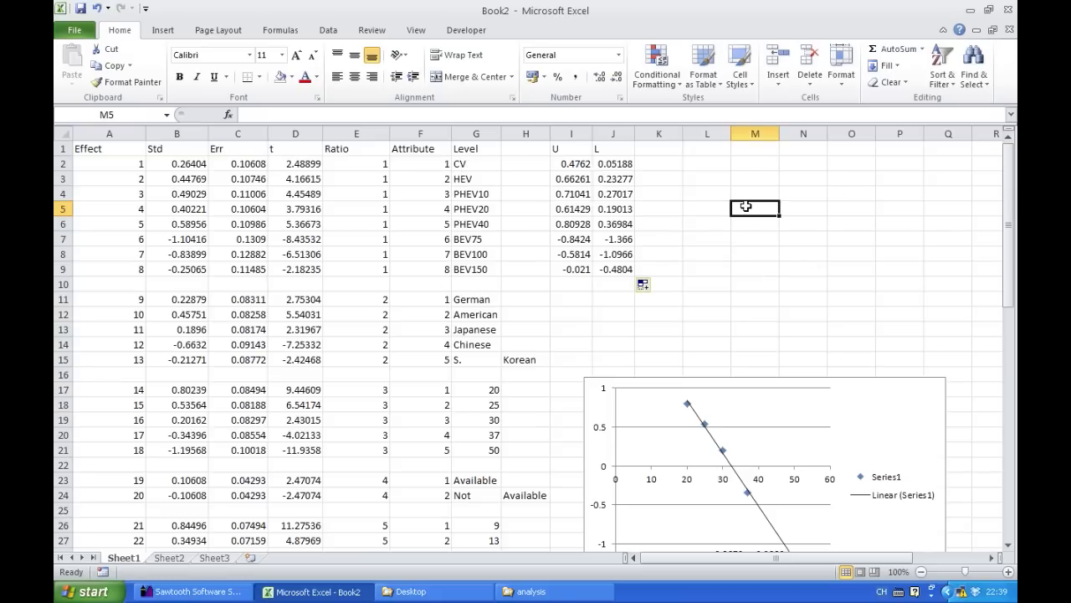
left_click(707, 210)
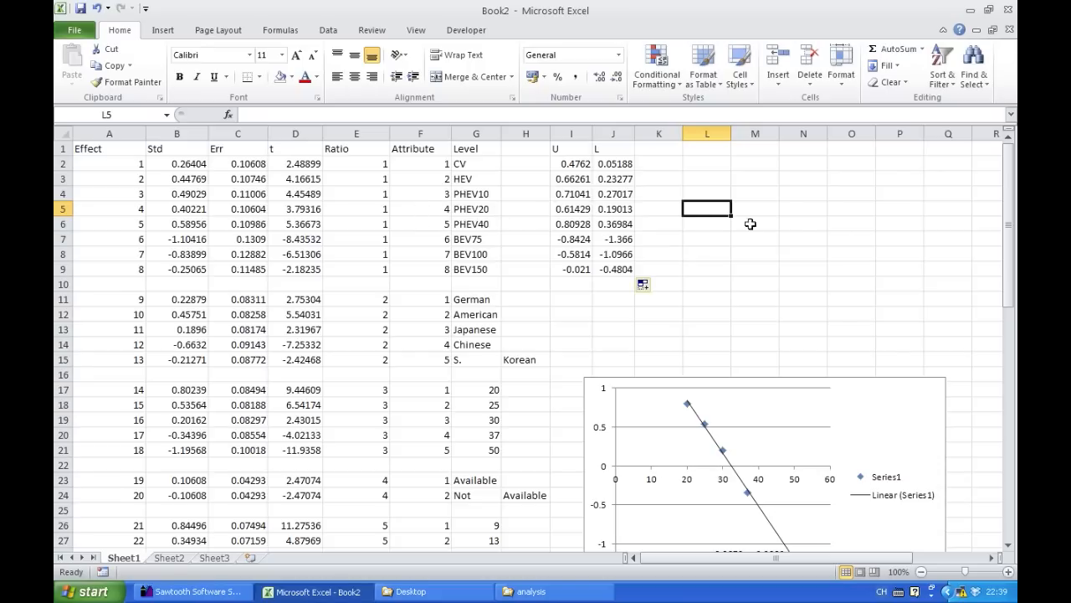
left_click(313, 594)
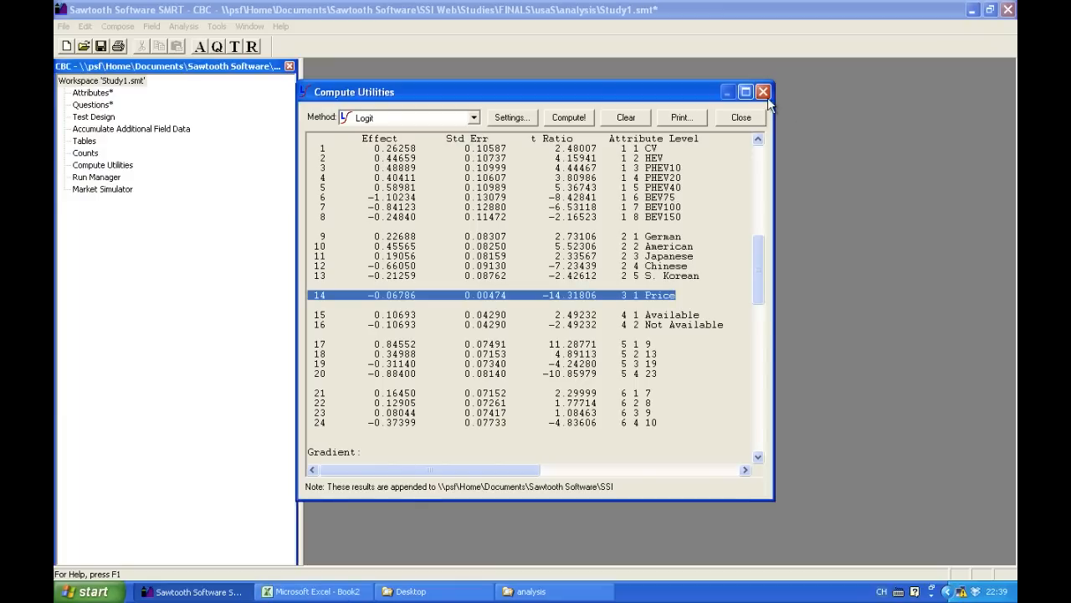
Step: Close the Compute Utilities dialog with its X button, leaving the Study1.smt workspace
left_click(743, 118)
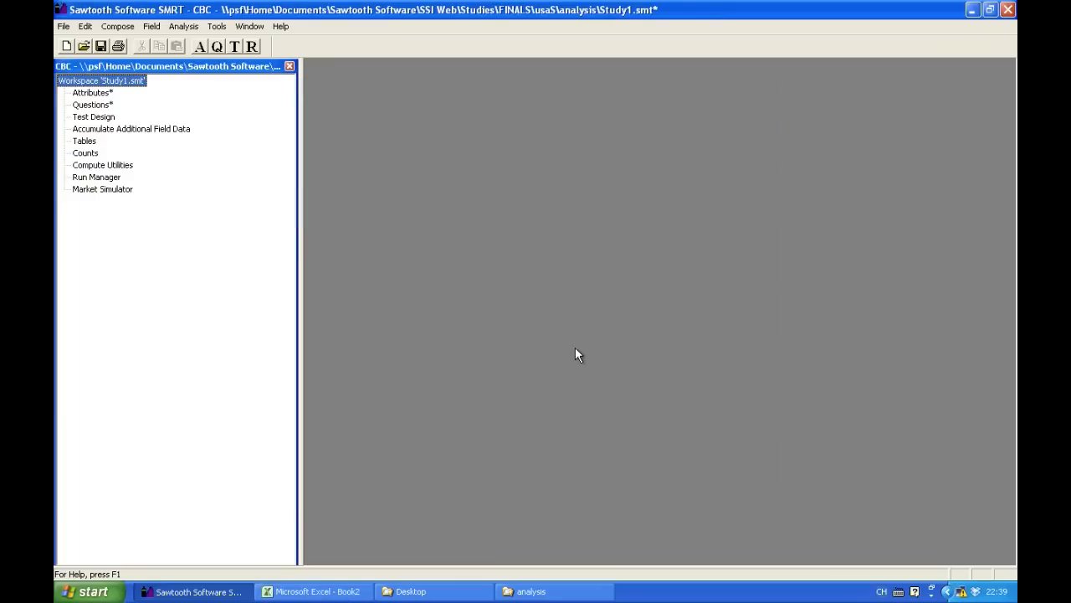